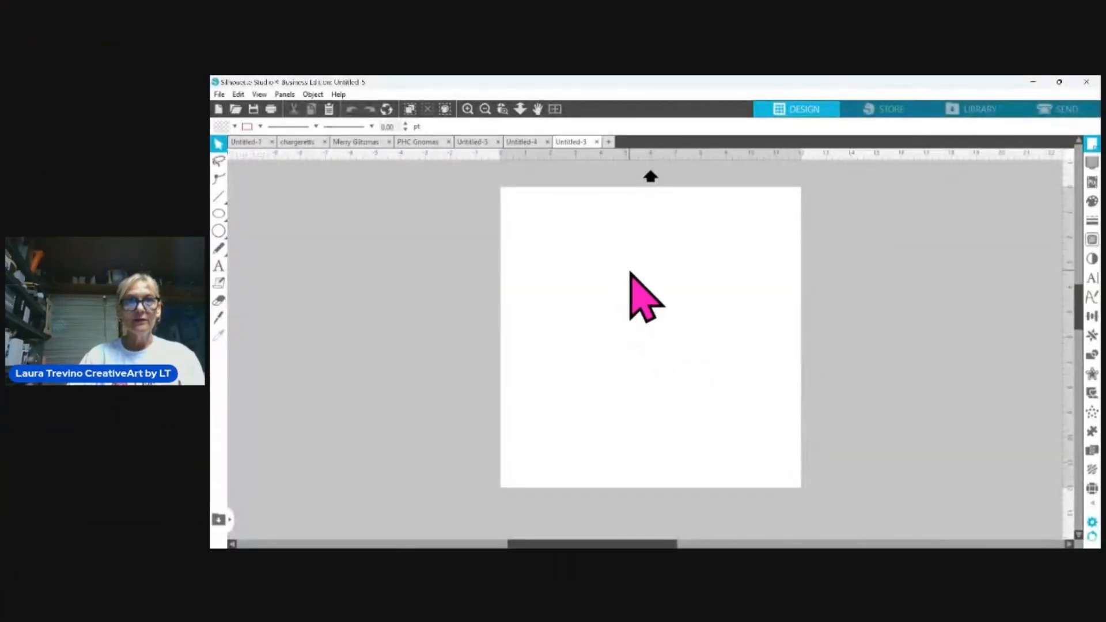
Paste the gnome image onto the blank page and enlarge it to about 10.14 in square
click(467, 109)
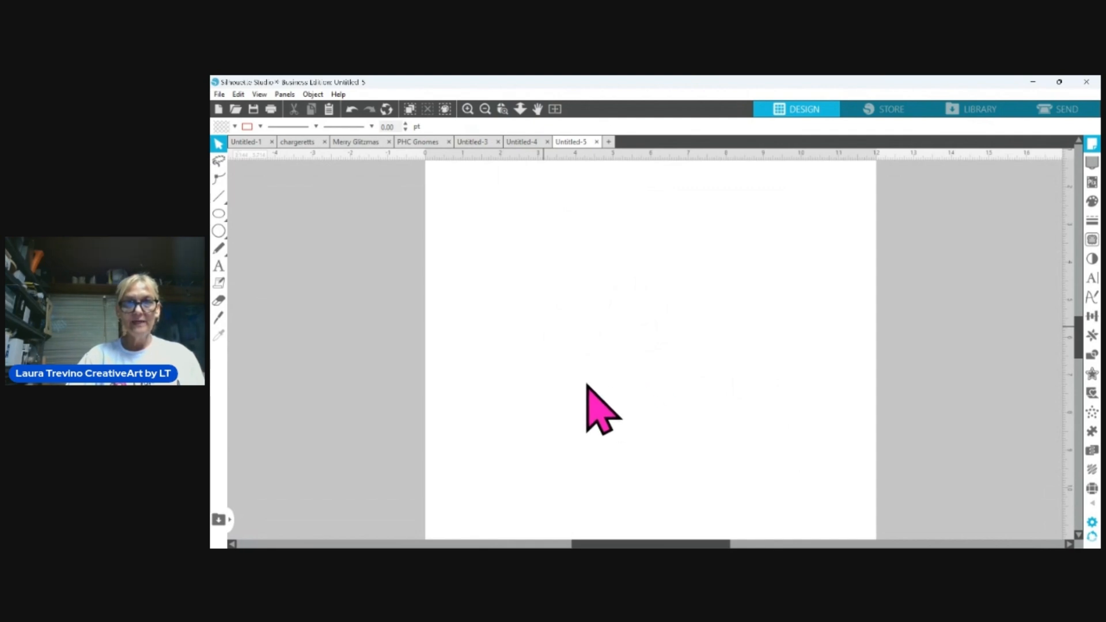
key(ctrl+v)
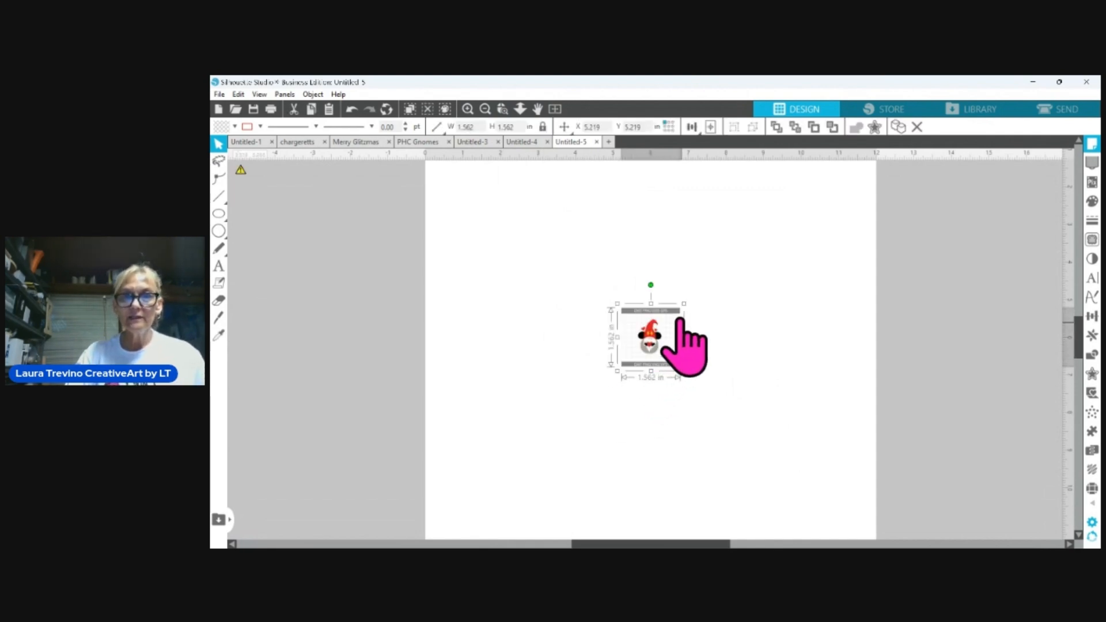
drag(686, 316, 787, 236)
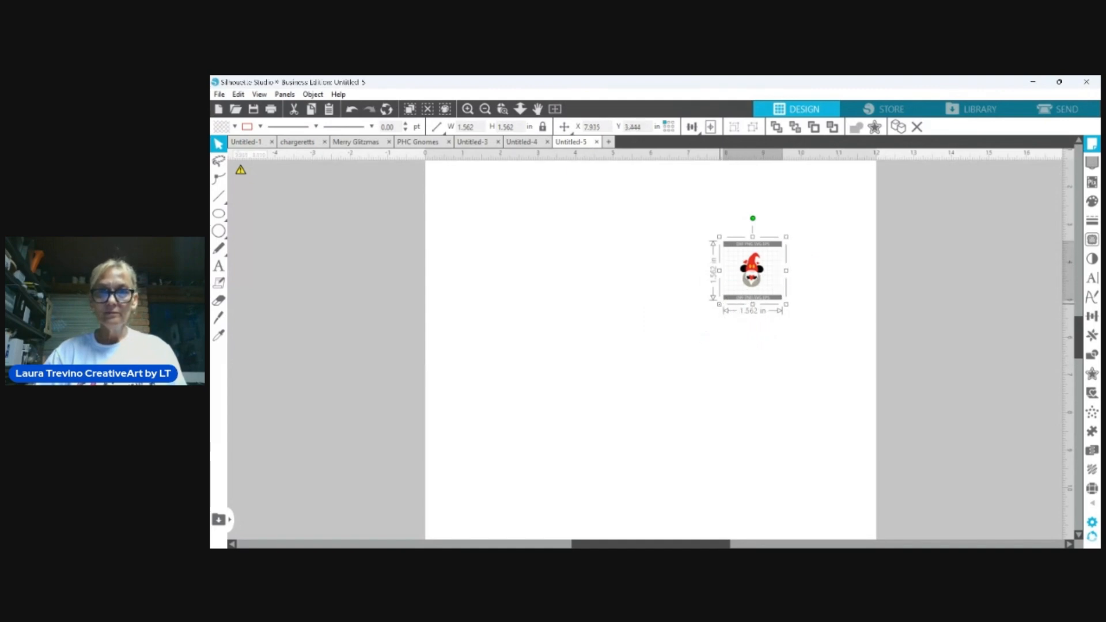
drag(719, 304, 385, 467)
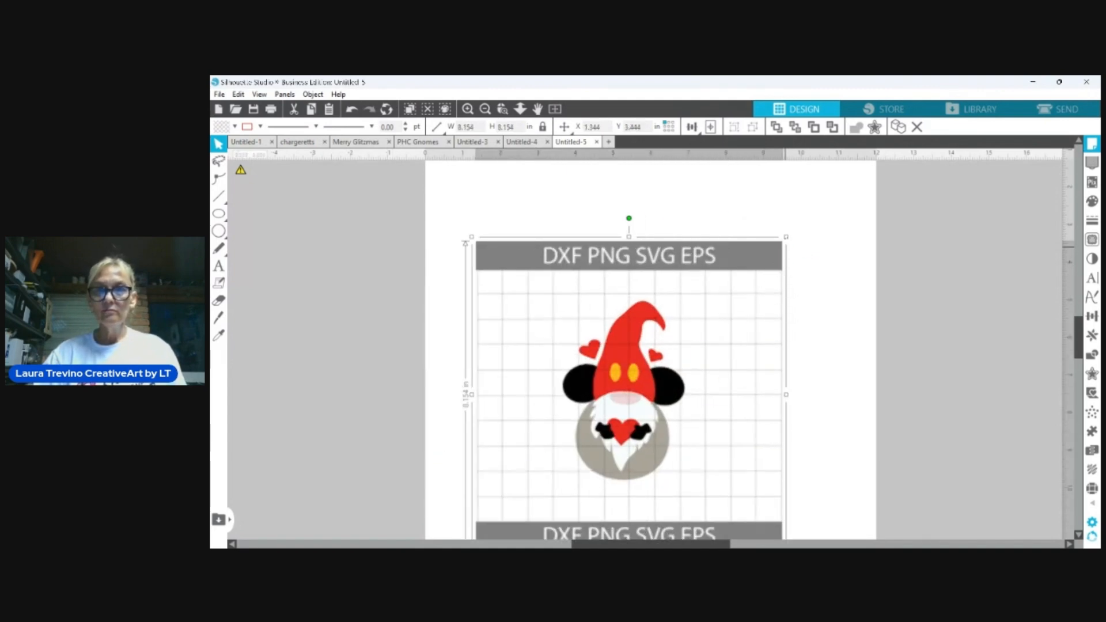
drag(786, 237, 875, 180)
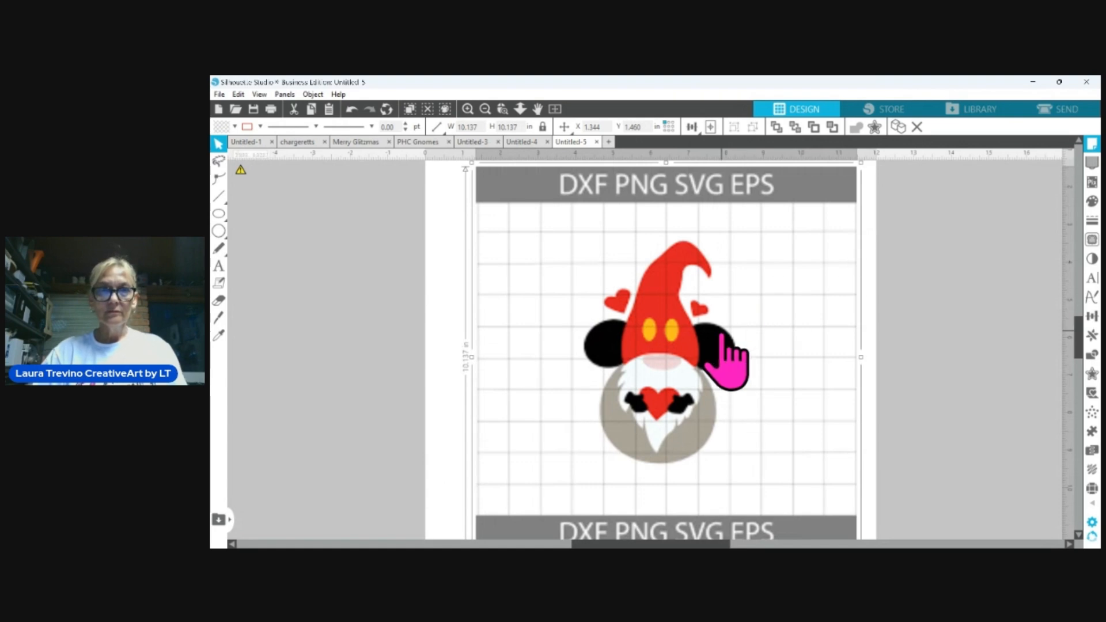
scroll(724, 361, down, 1)
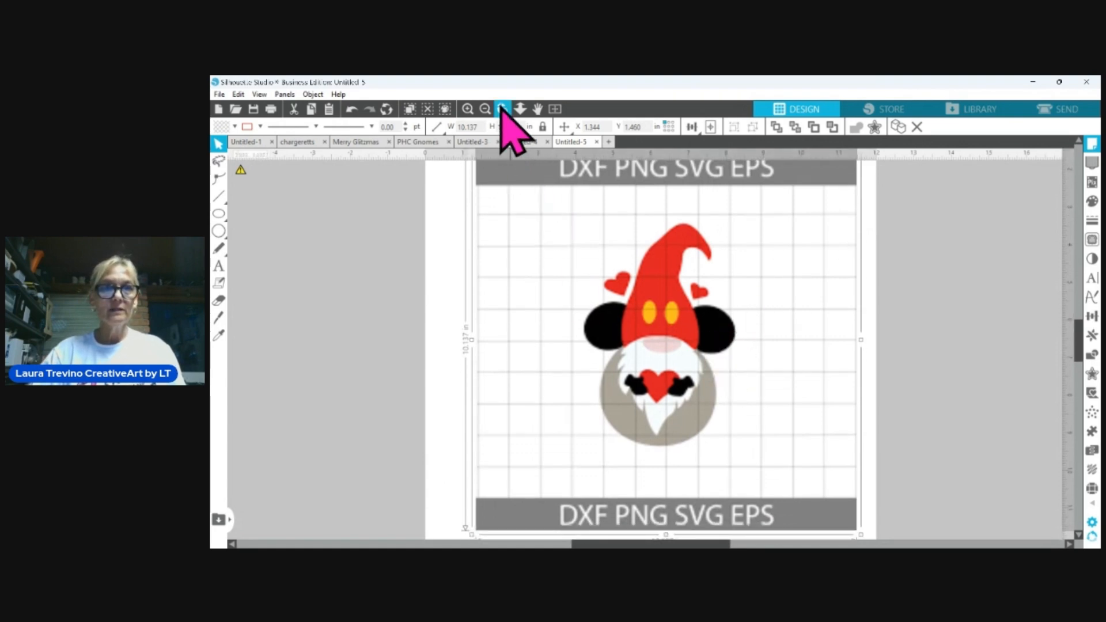
Trace the gnome's hat, ears, hearts and hands using a trace area about 5.8 in wide and 7 in high around the figure
click(467, 110)
click(468, 109)
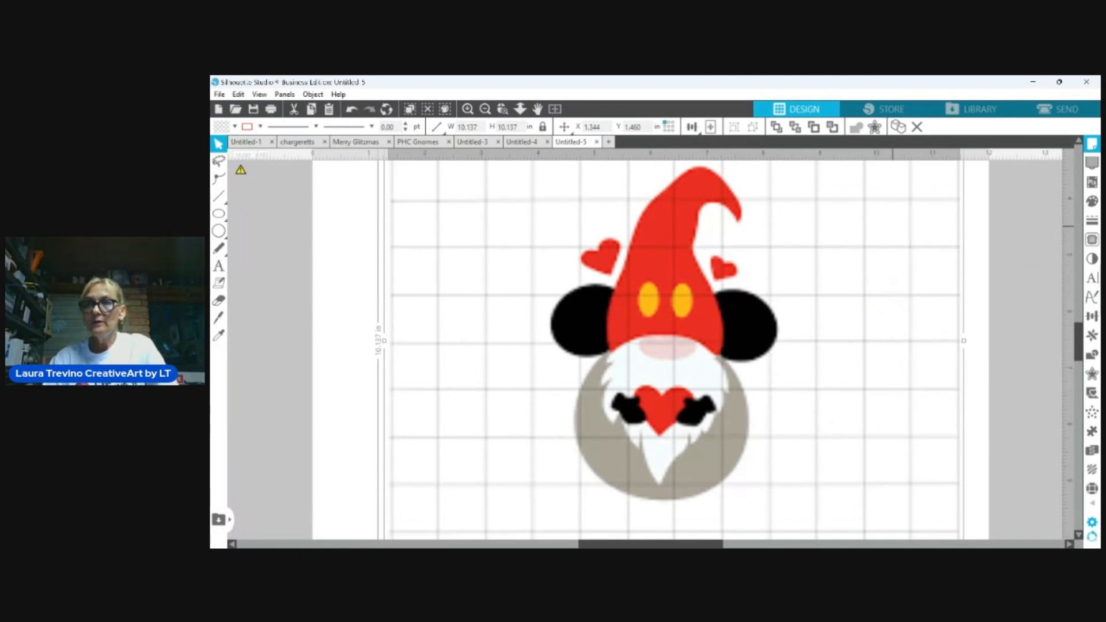
click(1095, 241)
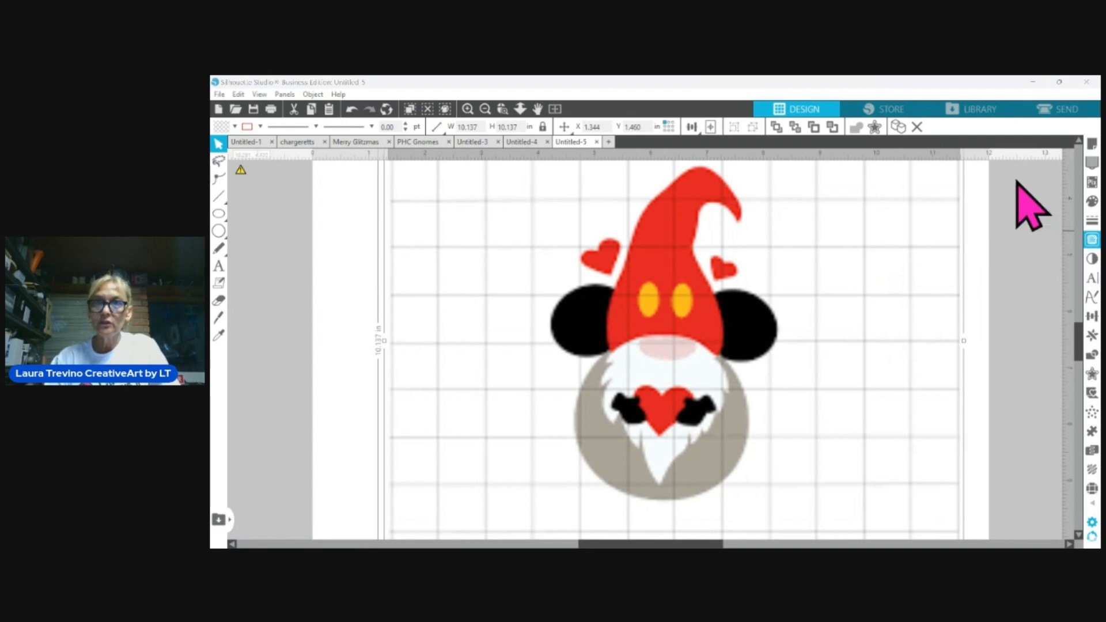
click(957, 229)
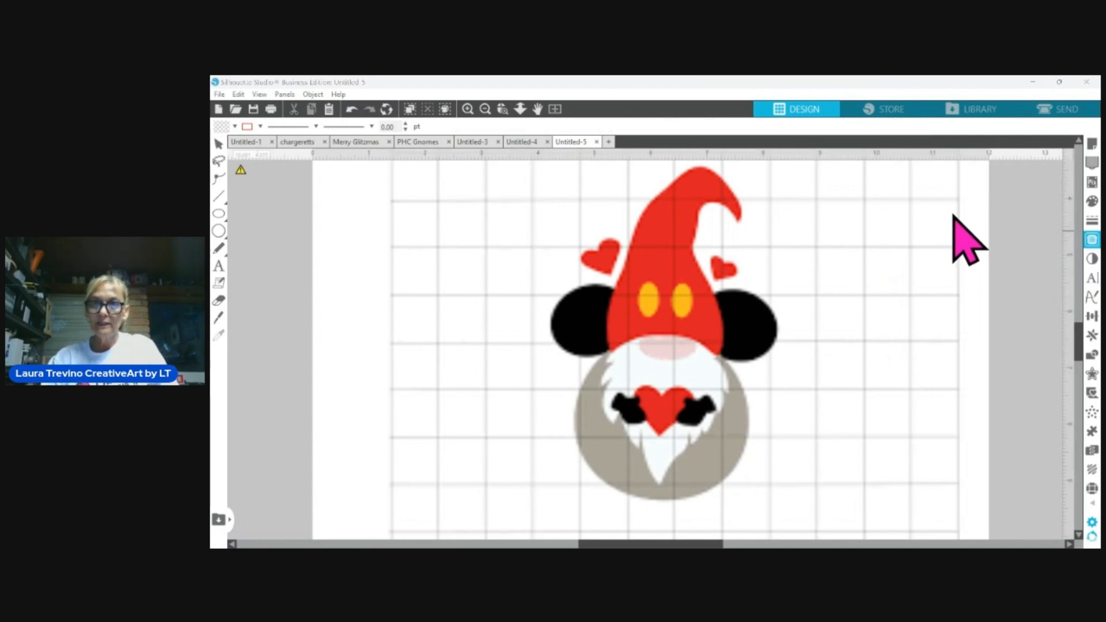
mouse_move(557, 197)
mouse_down()
mouse_move(600, 205)
mouse_move(768, 348)
mouse_move(811, 436)
mouse_move(832, 530)
mouse_up()
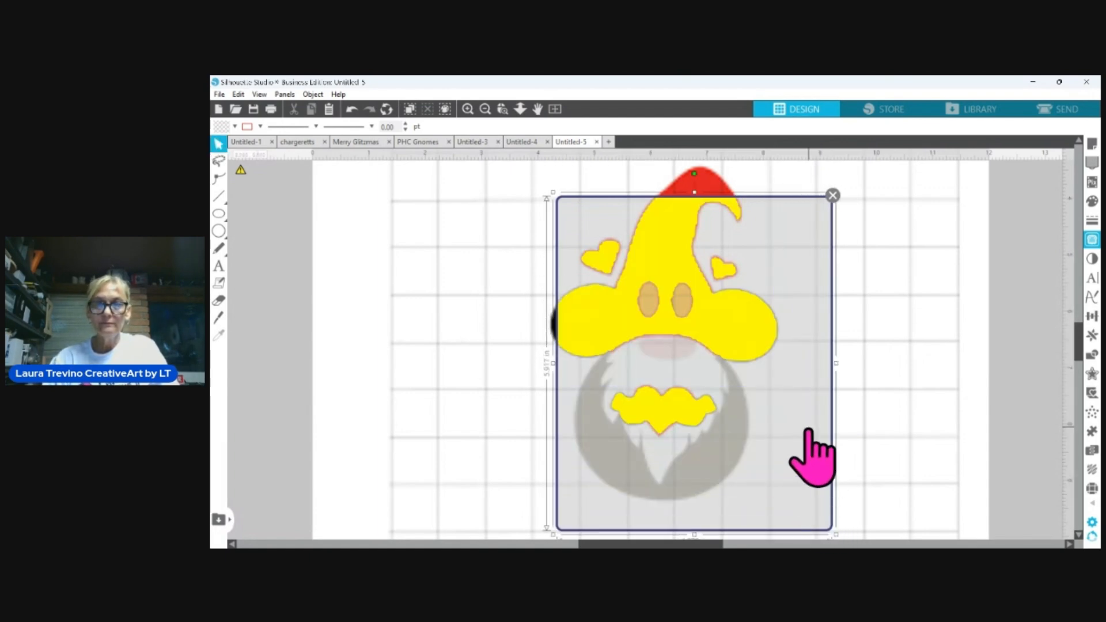
click(486, 109)
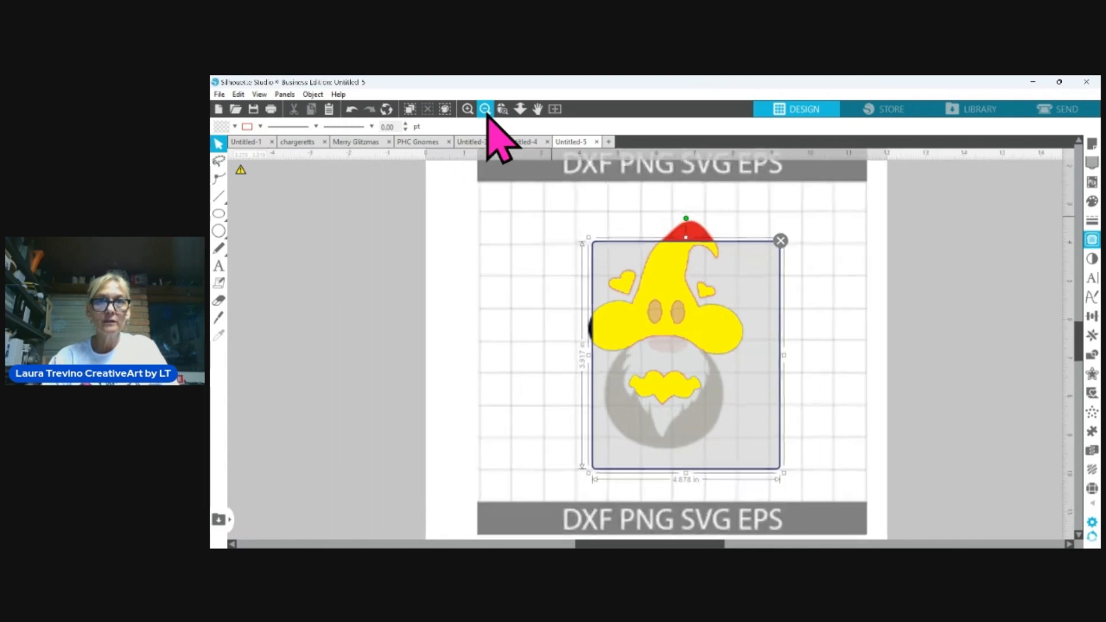
drag(768, 362, 750, 330)
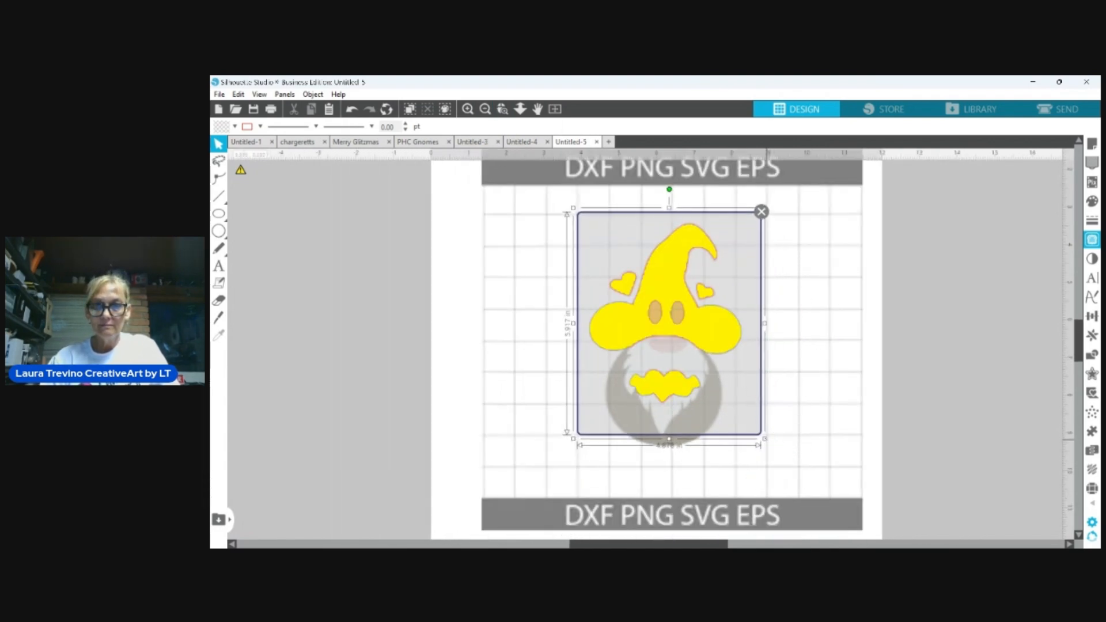
mouse_move(765, 439)
mouse_down()
mouse_move(801, 483)
mouse_move(782, 453)
mouse_up()
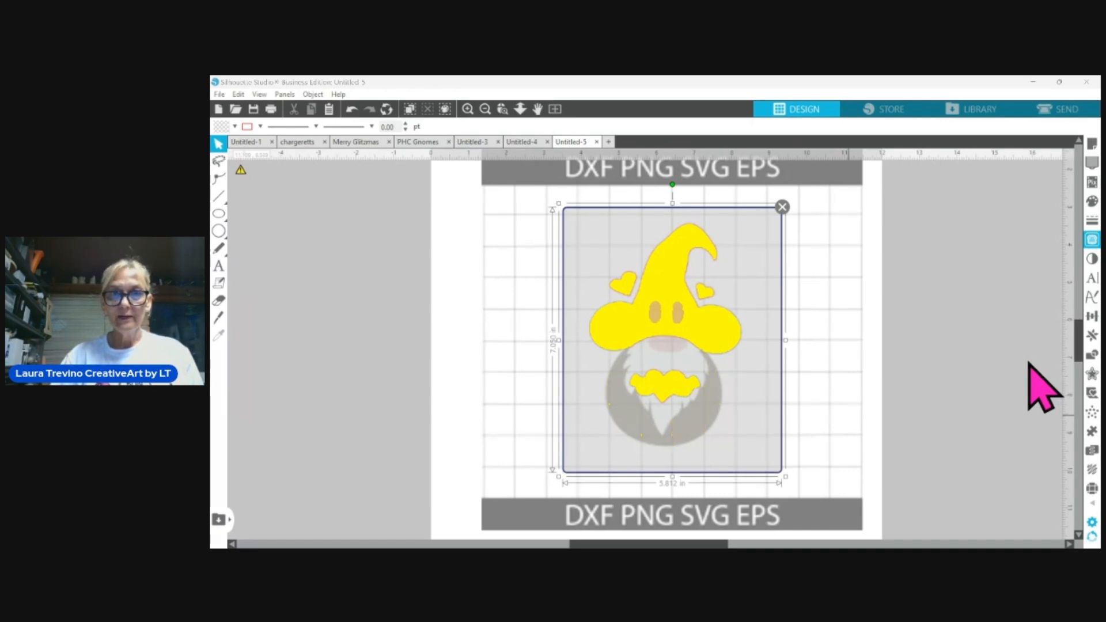
click(932, 503)
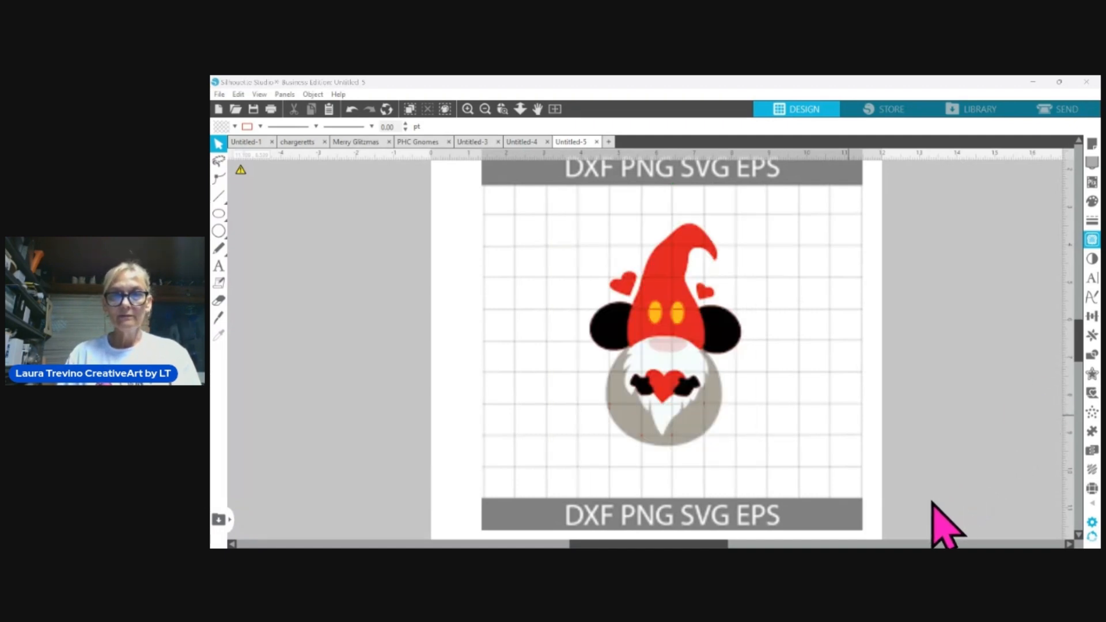
Trace the full gnome silhouette including its body, using a trace area about 5.7 in wide and 6.7 in high
click(951, 213)
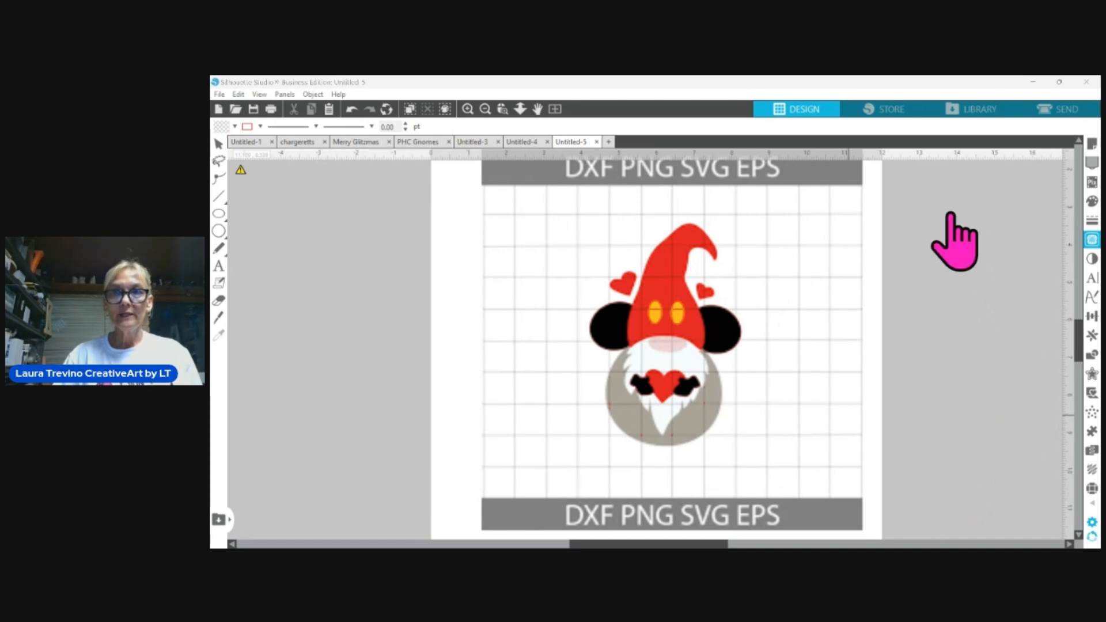
mouse_move(573, 214)
mouse_down()
mouse_move(772, 372)
mouse_move(790, 437)
mouse_move(785, 469)
mouse_up()
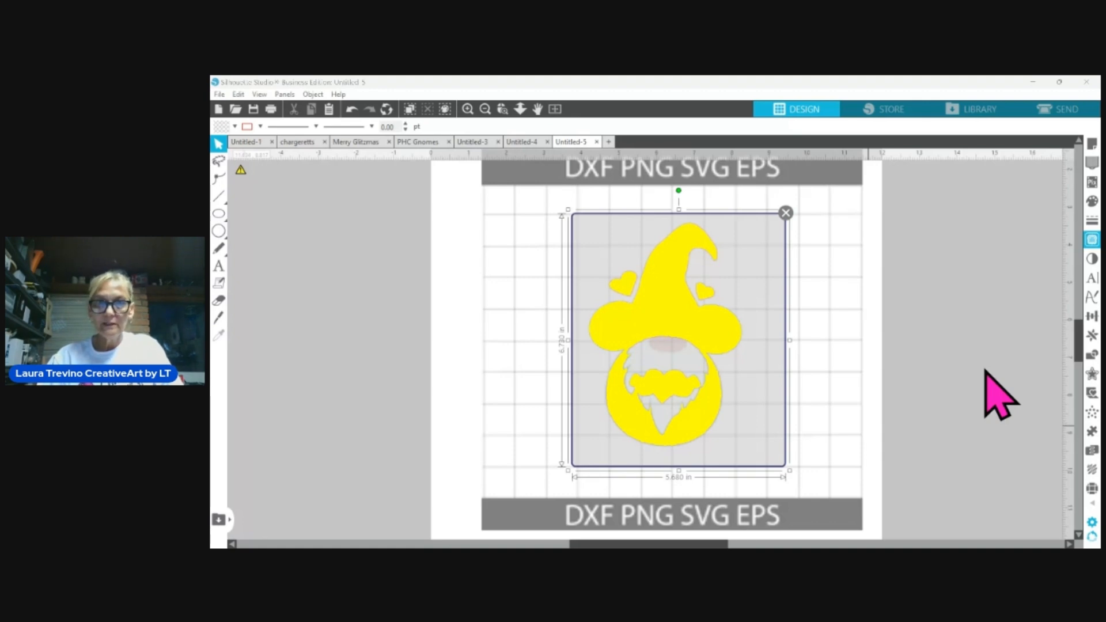
click(940, 505)
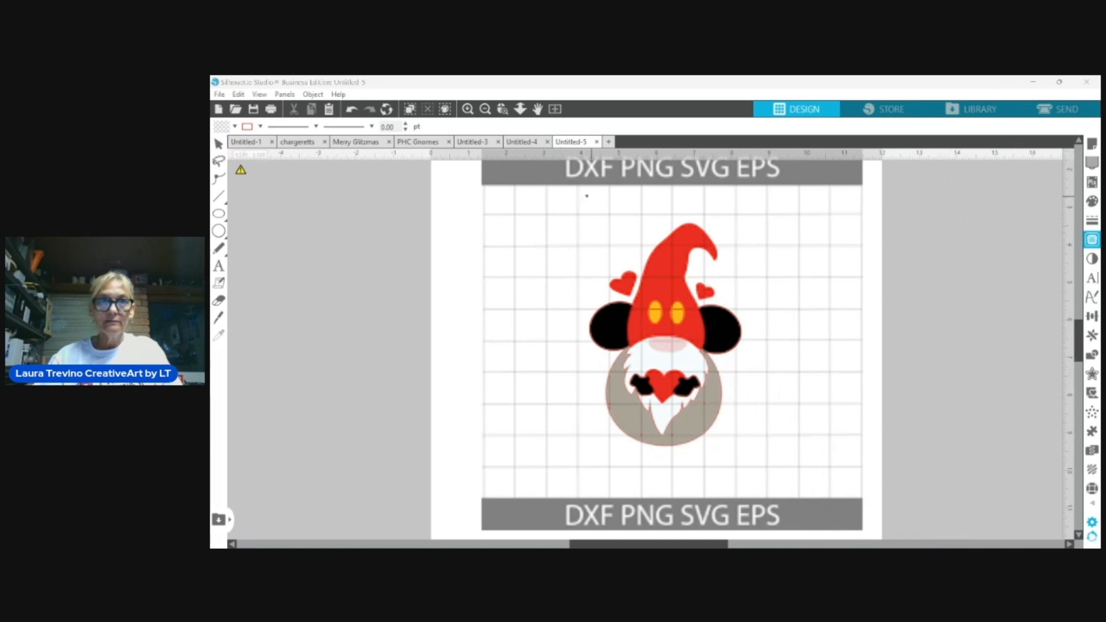
Trace the gnome's black ears and hands without the red areas, using a trace area about 5.6 in wide and 7.4 in high
mouse_move(579, 192)
mouse_down()
mouse_move(610, 200)
mouse_move(730, 352)
mouse_move(788, 479)
mouse_move(785, 502)
mouse_move(788, 470)
mouse_up()
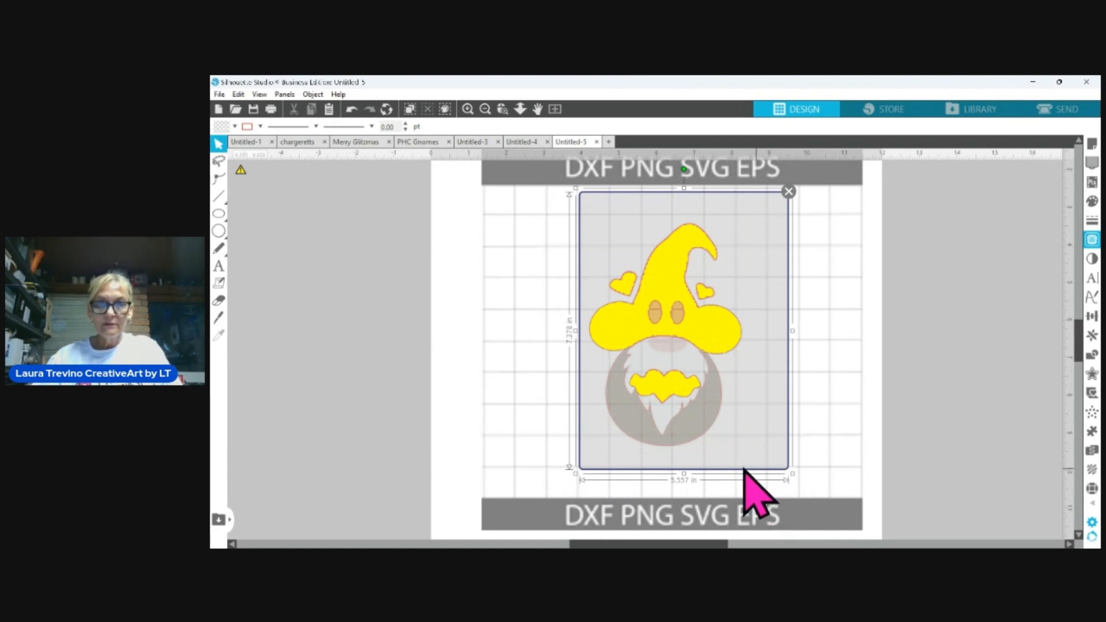
drag(731, 468, 721, 477)
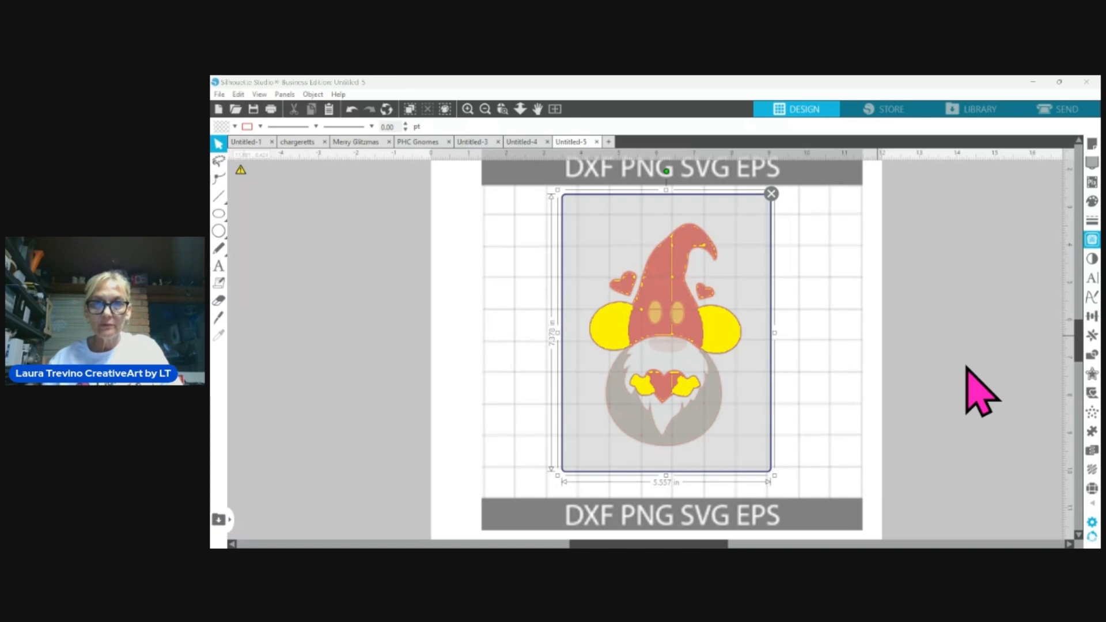
click(950, 497)
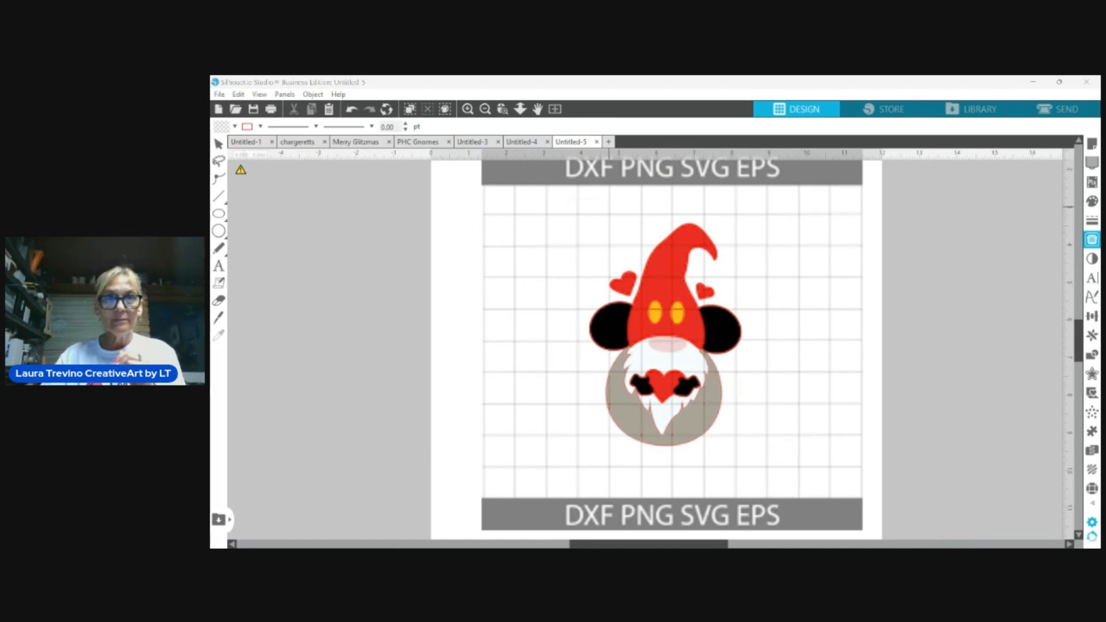
mouse_move(587, 203)
mouse_down()
mouse_move(762, 369)
mouse_move(776, 435)
mouse_move(772, 460)
mouse_move(741, 458)
mouse_move(755, 458)
mouse_up()
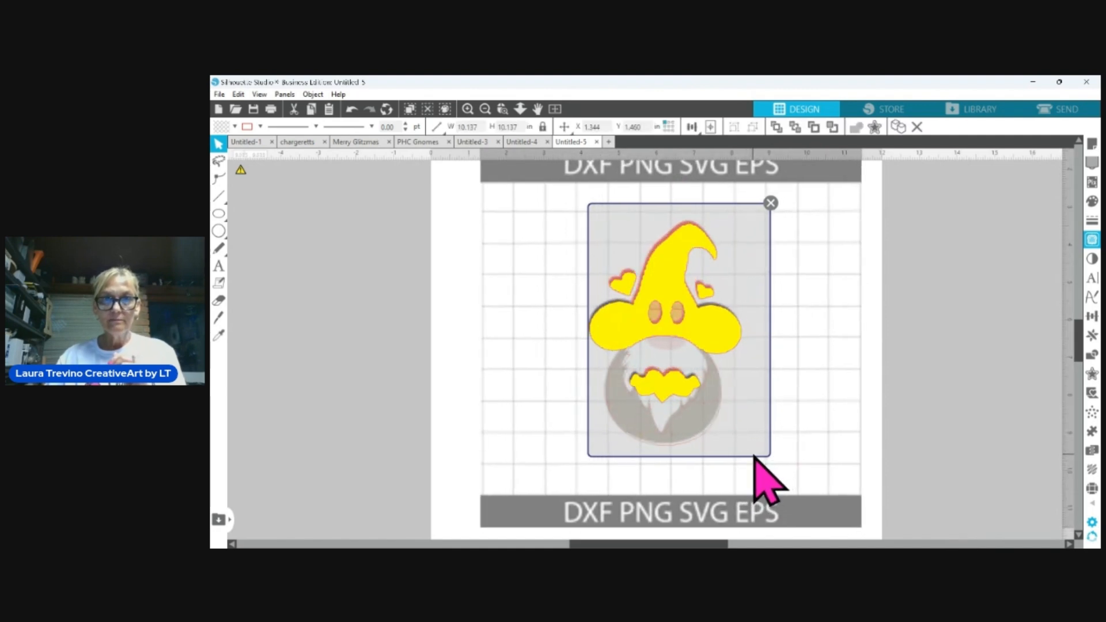
click(351, 110)
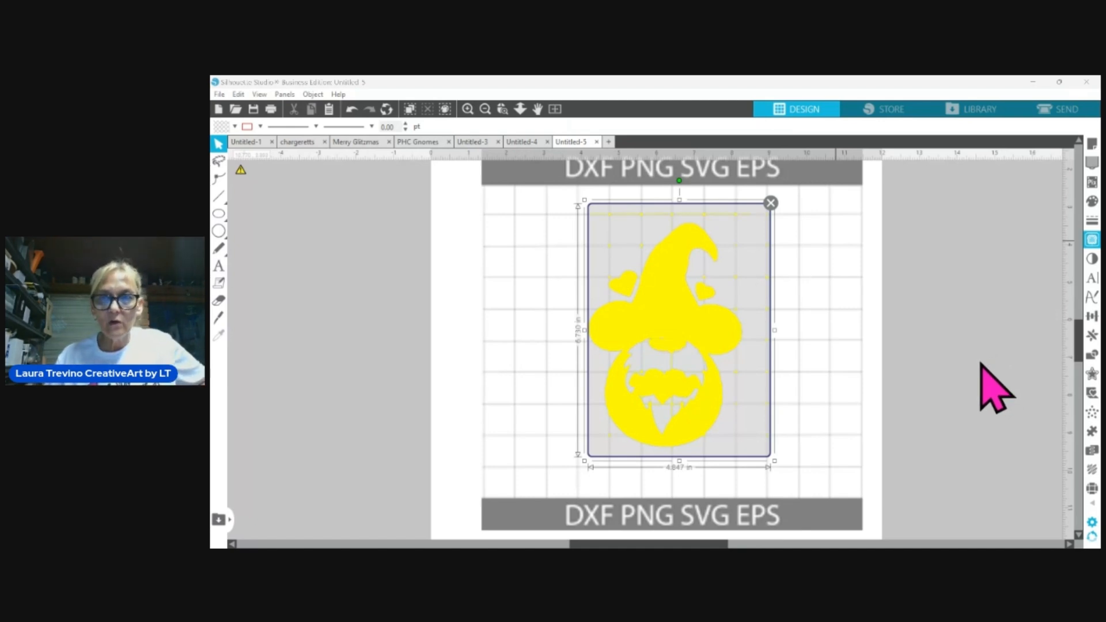
click(771, 203)
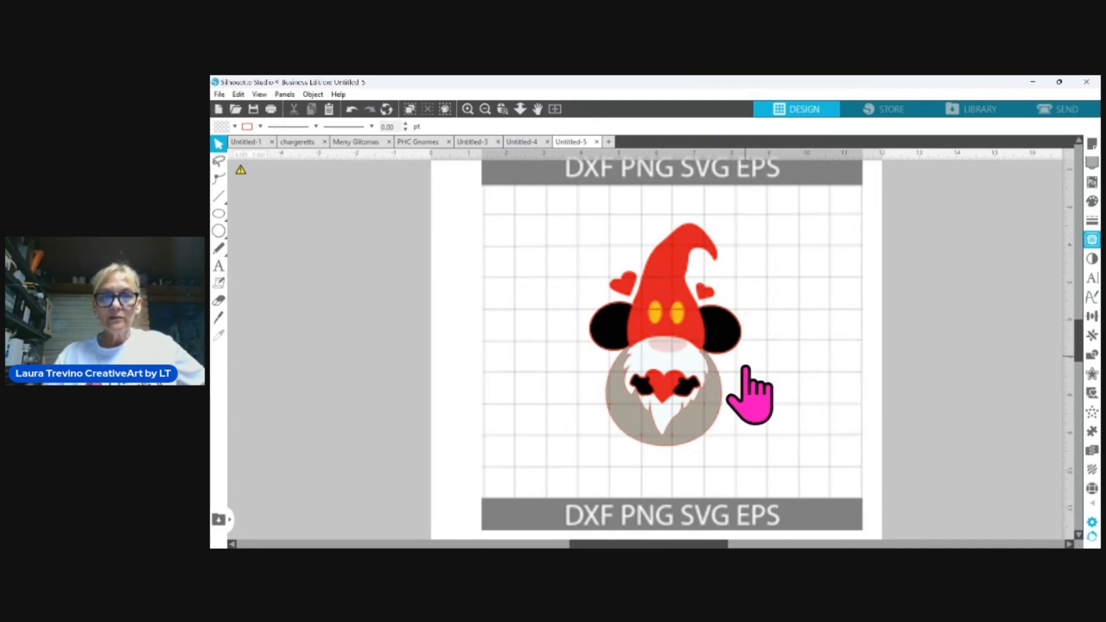
Move the gnome image off the left edge of the page and place the full silhouette trace on the page's left side
drag(798, 401, 317, 396)
click(516, 296)
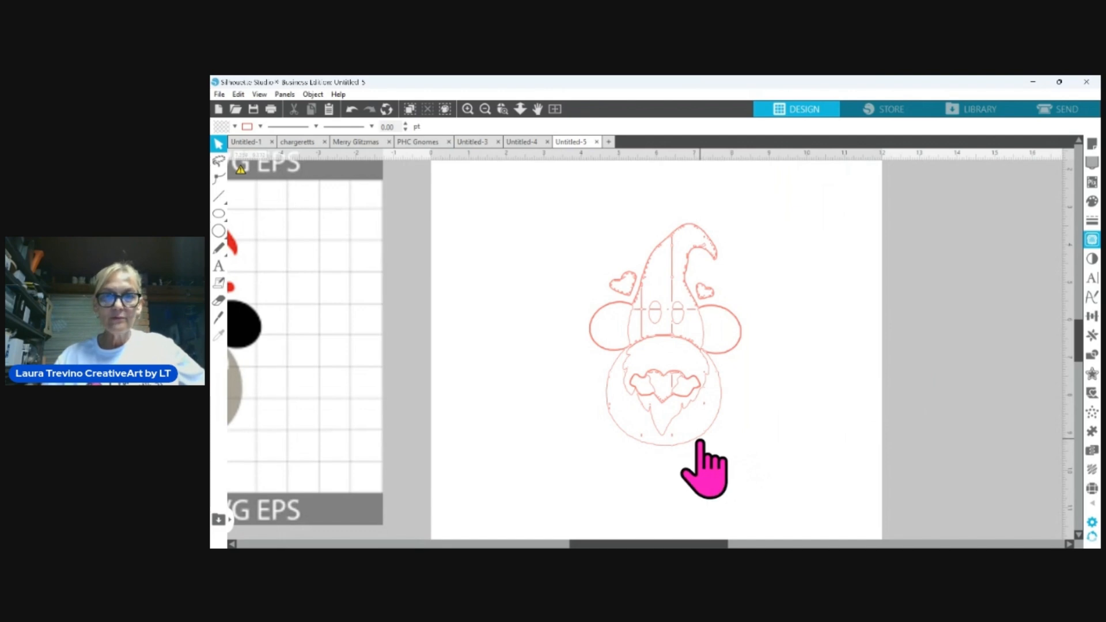
mouse_move(700, 443)
mouse_down()
mouse_move(650, 456)
mouse_move(537, 443)
mouse_up()
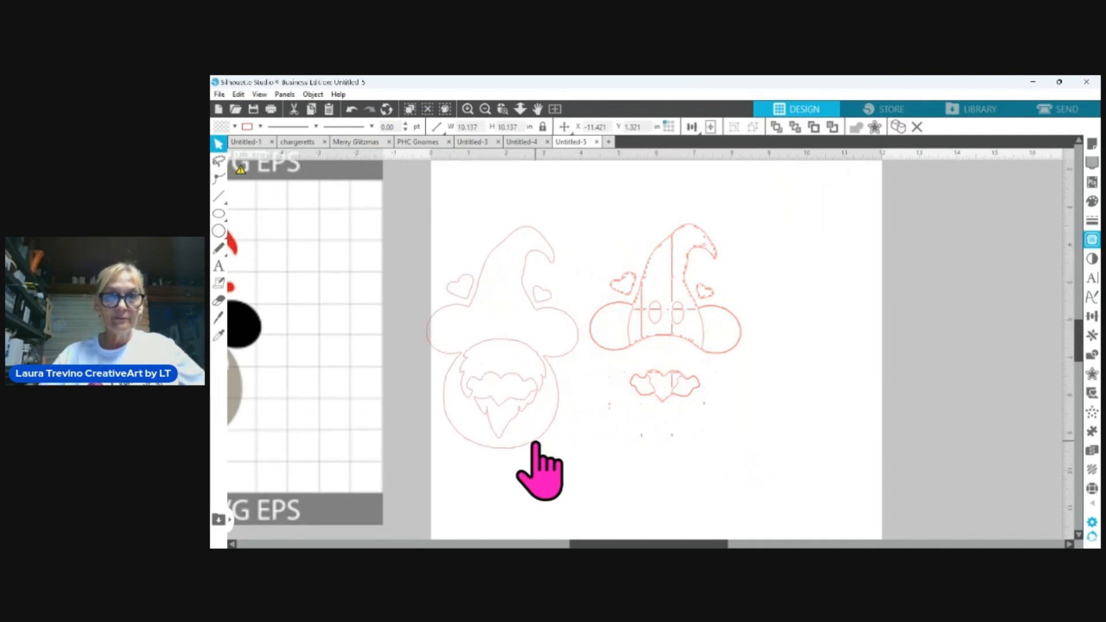
click(561, 446)
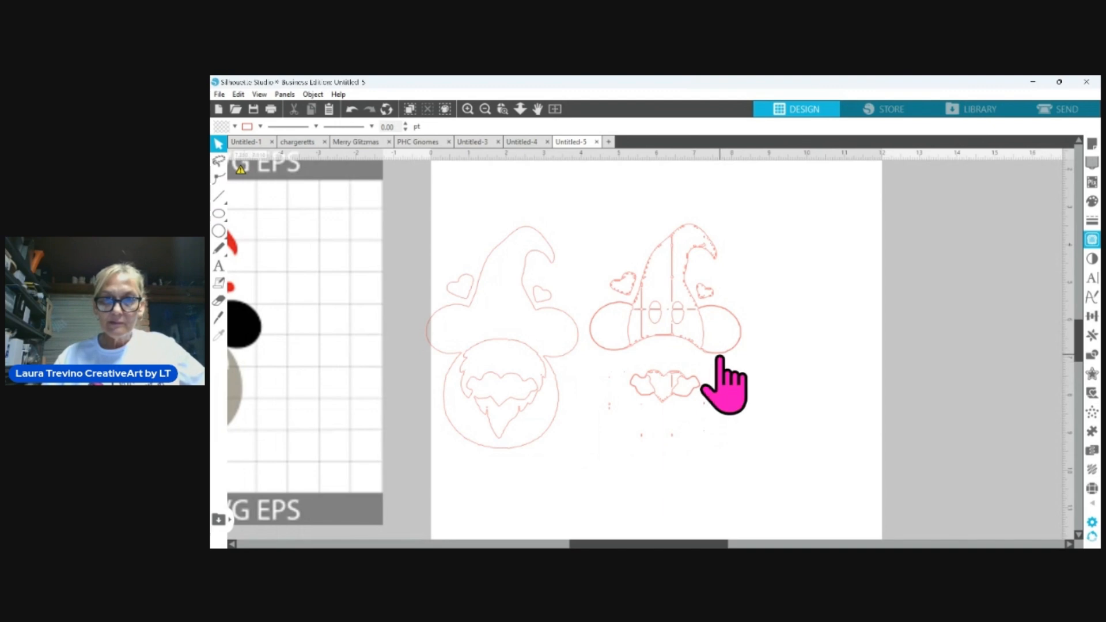
Move the trace with the hat and eyes to the page's lower right and separate it into individual shapes
mouse_move(723, 383)
mouse_down()
mouse_move(782, 348)
mouse_move(854, 346)
mouse_move(867, 378)
mouse_move(862, 433)
mouse_move(851, 431)
mouse_up()
click(843, 428)
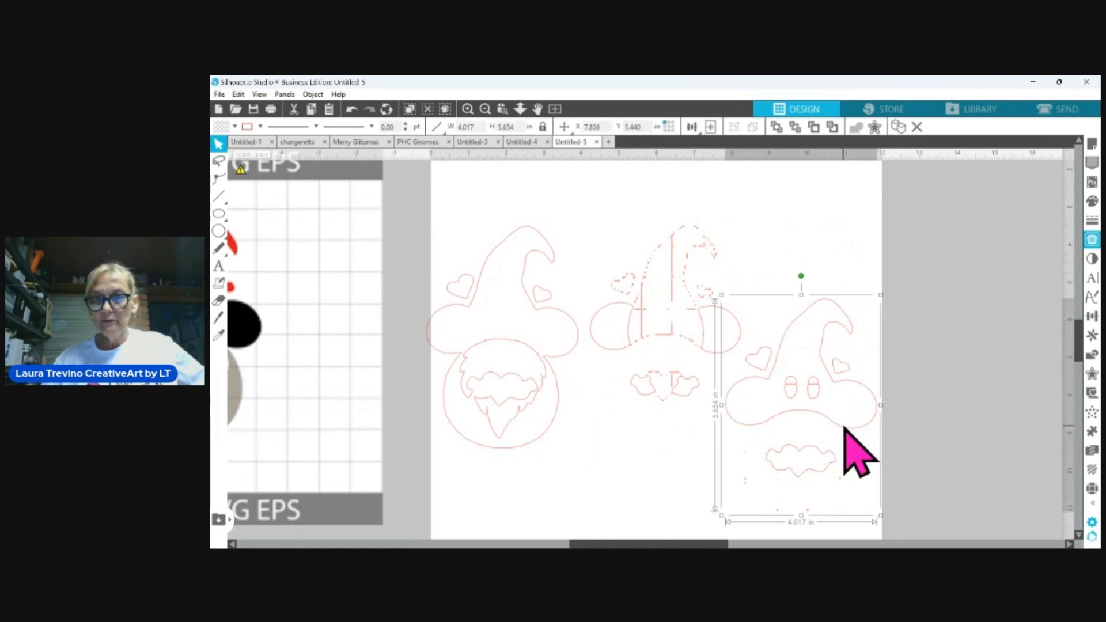
click(648, 446)
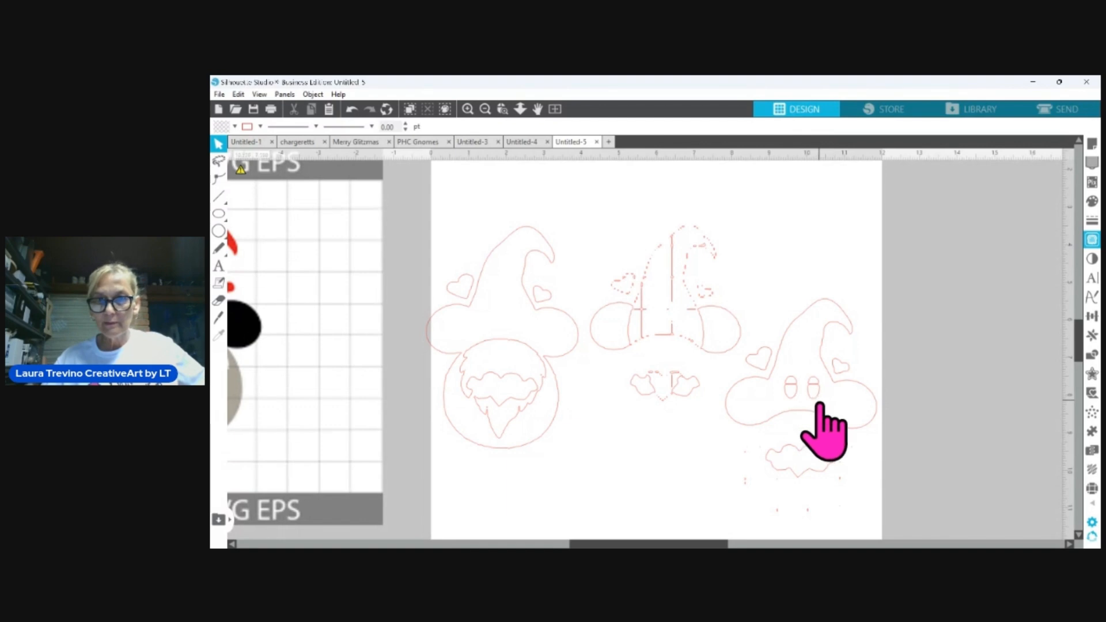
click(848, 433)
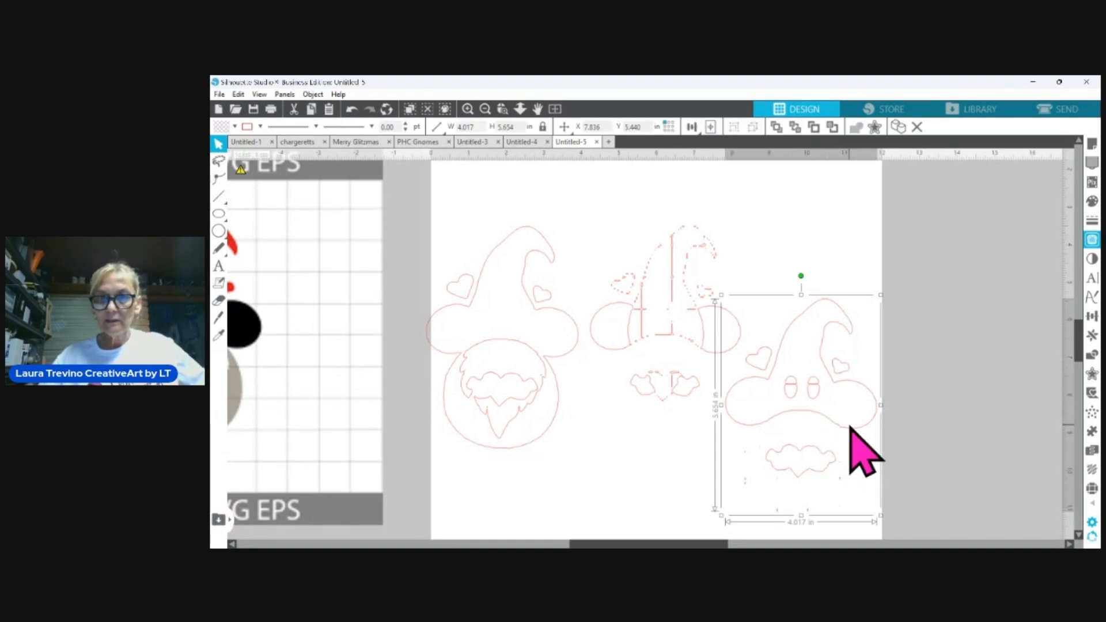
key(ctrl+shift+g)
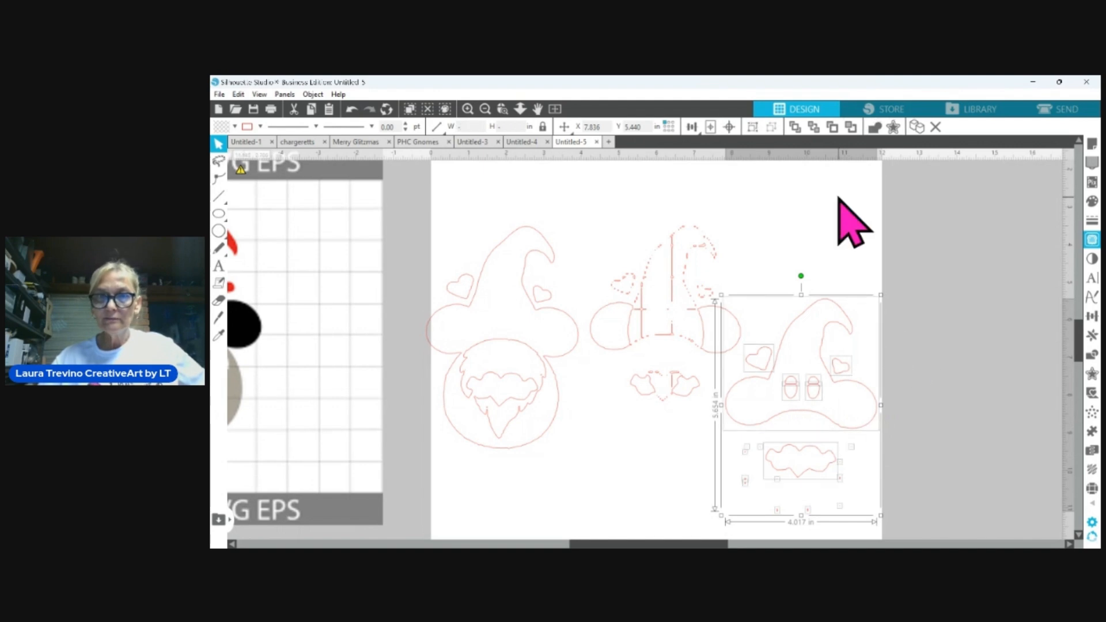
click(839, 199)
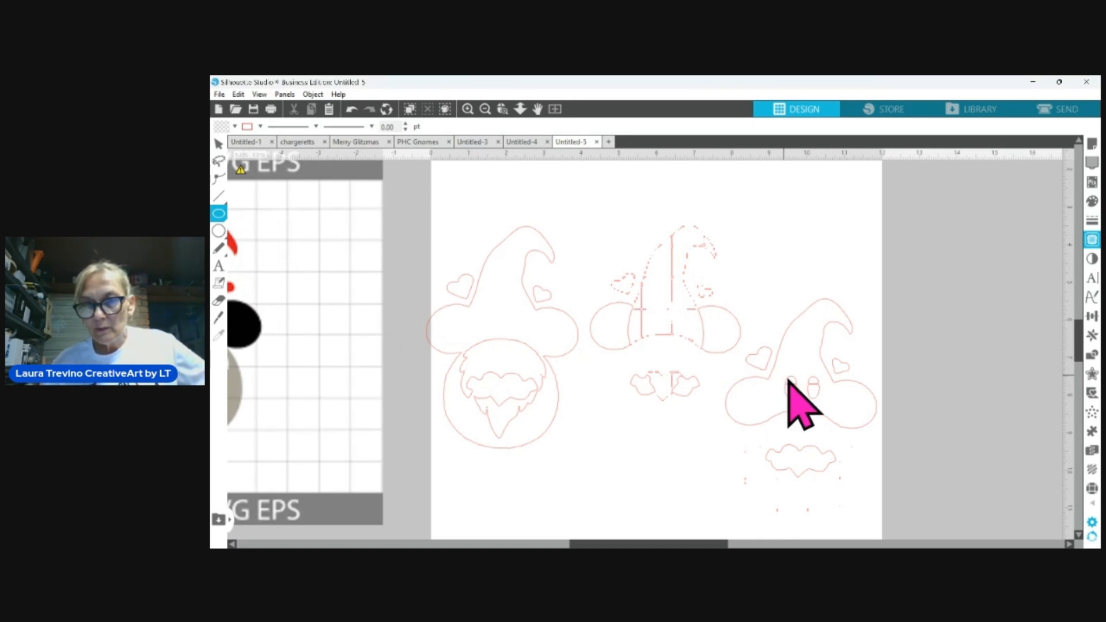
Draw an ellipse about 1.24 by 0.53 in, rotate it upright and place it over the left eye of the hat trace
click(790, 380)
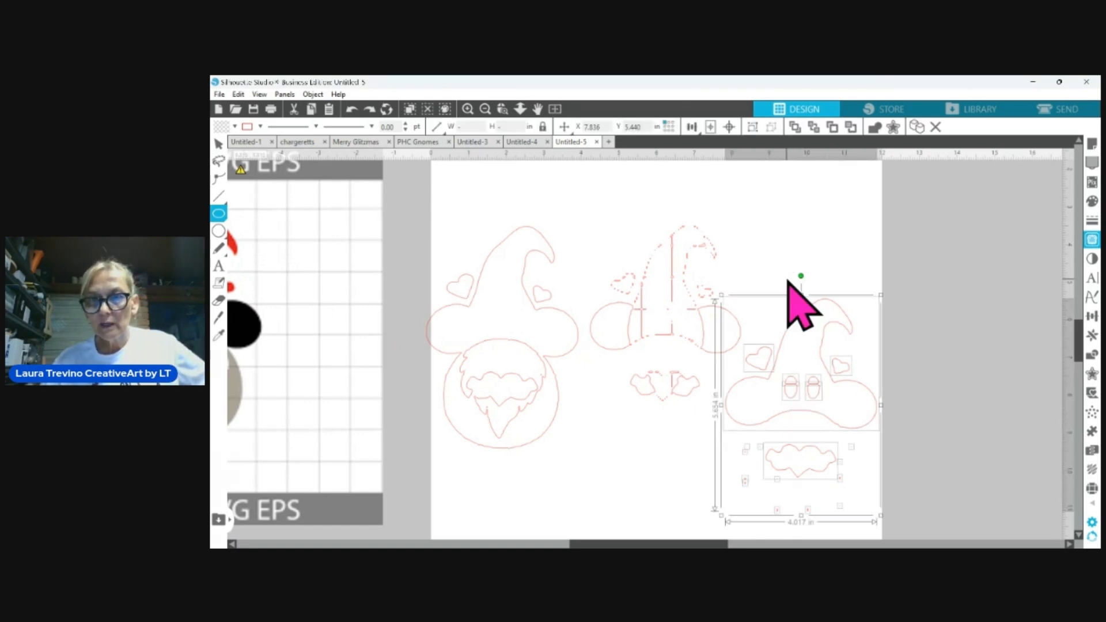
mouse_move(772, 279)
mouse_down()
mouse_move(811, 381)
mouse_move(795, 337)
mouse_move(595, 249)
mouse_move(830, 247)
mouse_move(823, 254)
mouse_up()
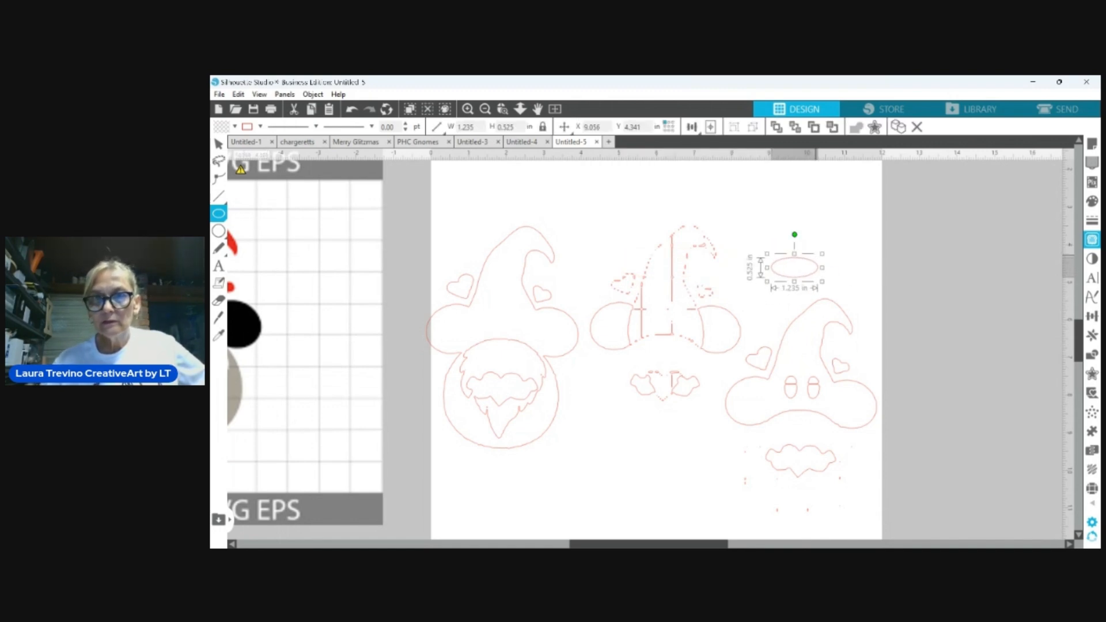
click(219, 143)
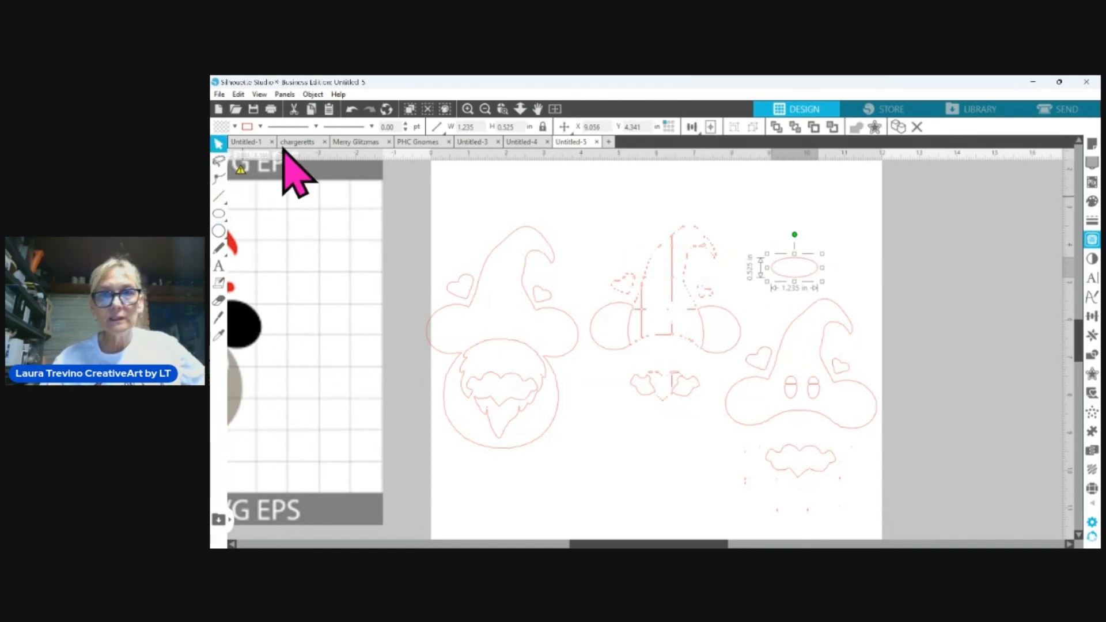
drag(795, 235, 788, 404)
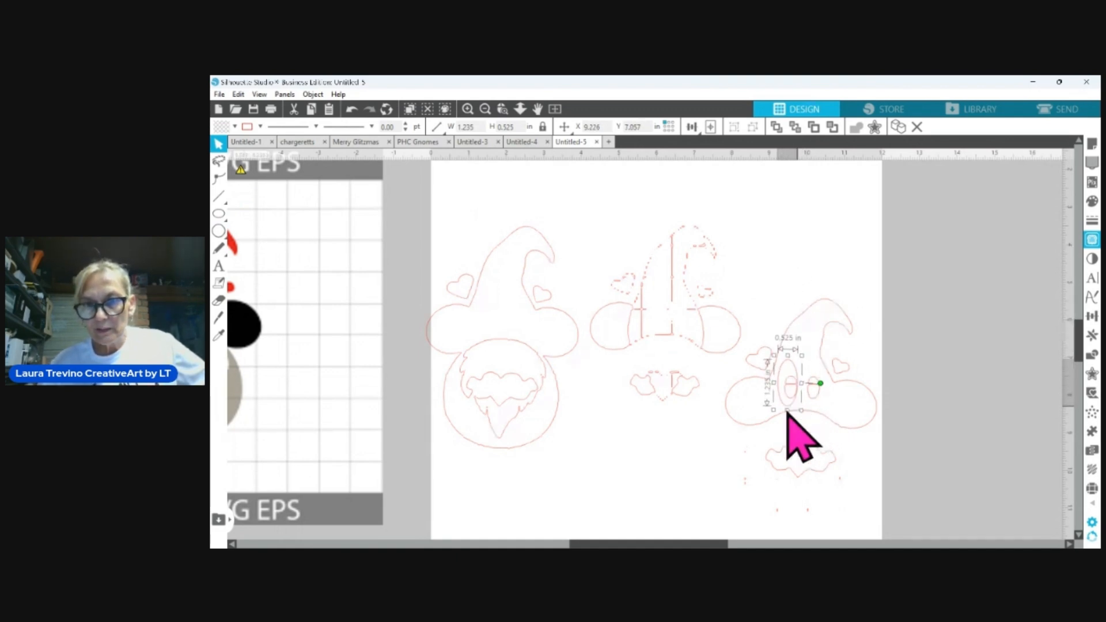
Resize the ellipse to about 0.58 by 0.30 in, move it onto the full silhouette's hat and place a copy beside it as the second eye
drag(772, 411, 790, 393)
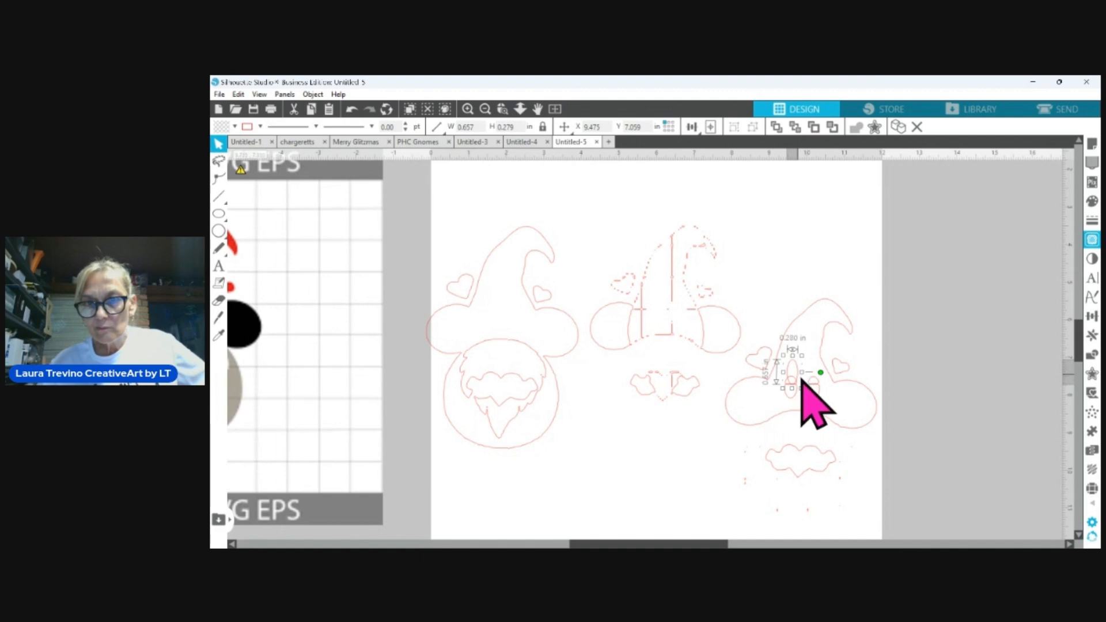
drag(802, 372, 803, 373)
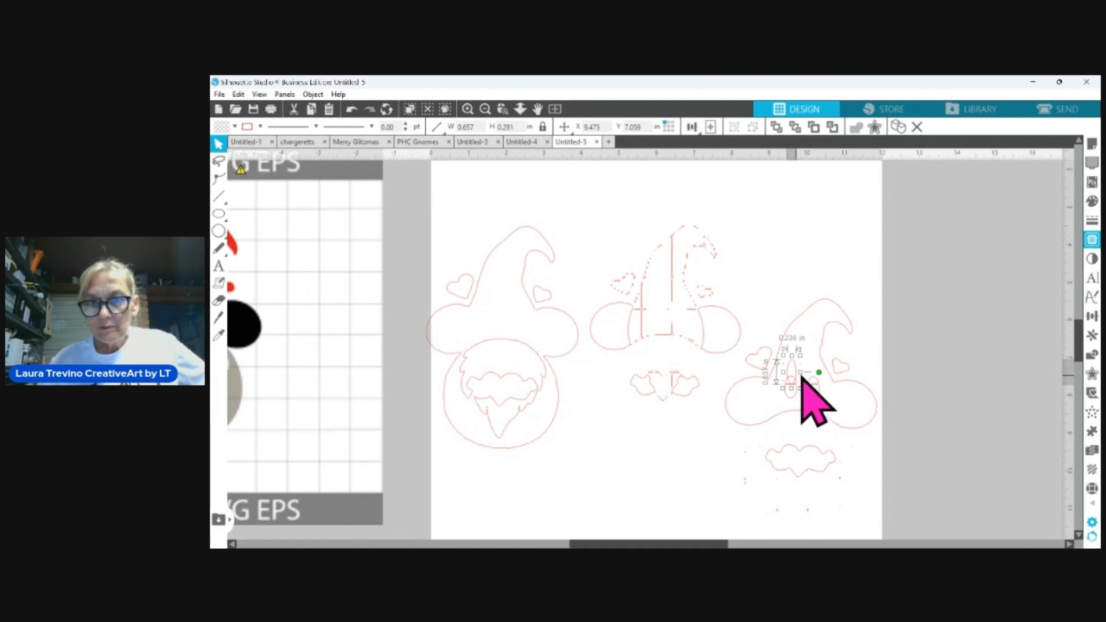
mouse_move(801, 374)
mouse_down()
mouse_move(791, 387)
mouse_move(791, 378)
mouse_up()
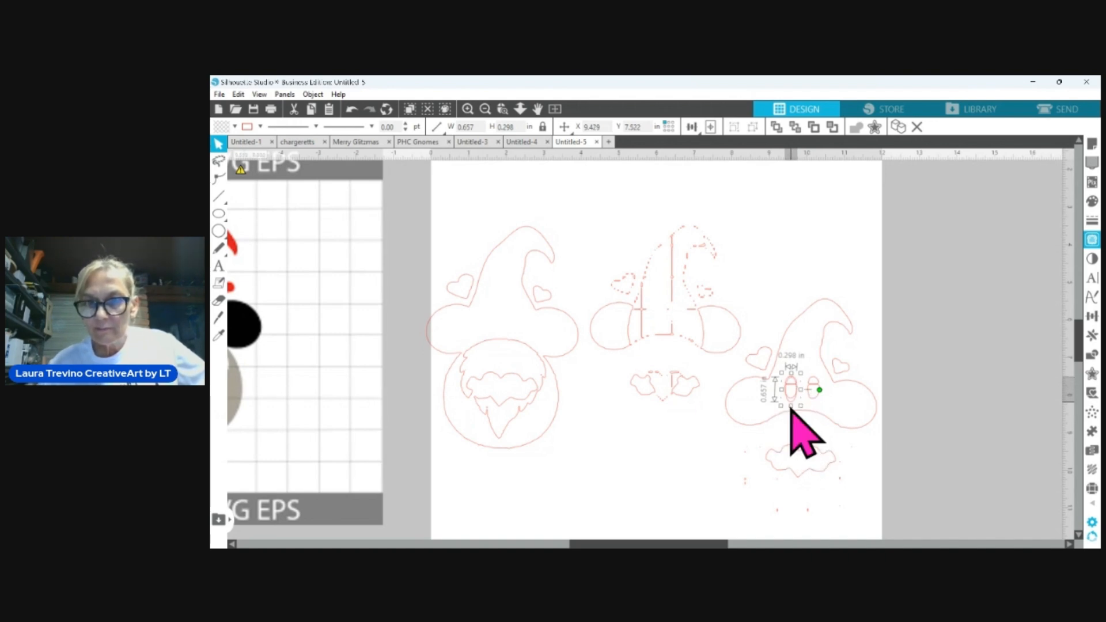
drag(791, 407, 791, 403)
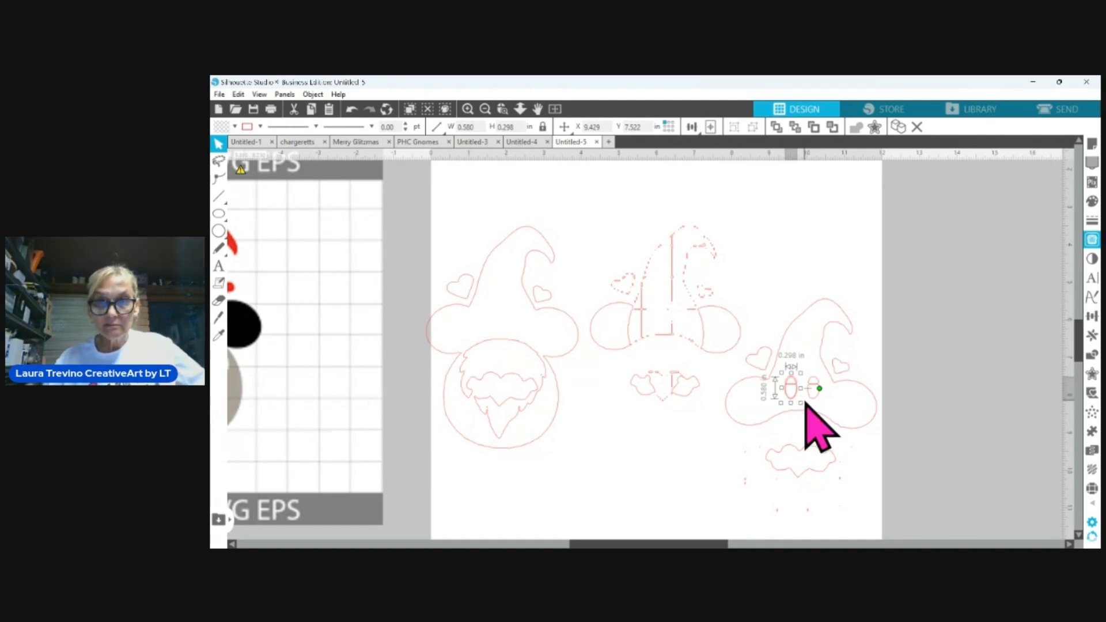
drag(793, 396, 491, 318)
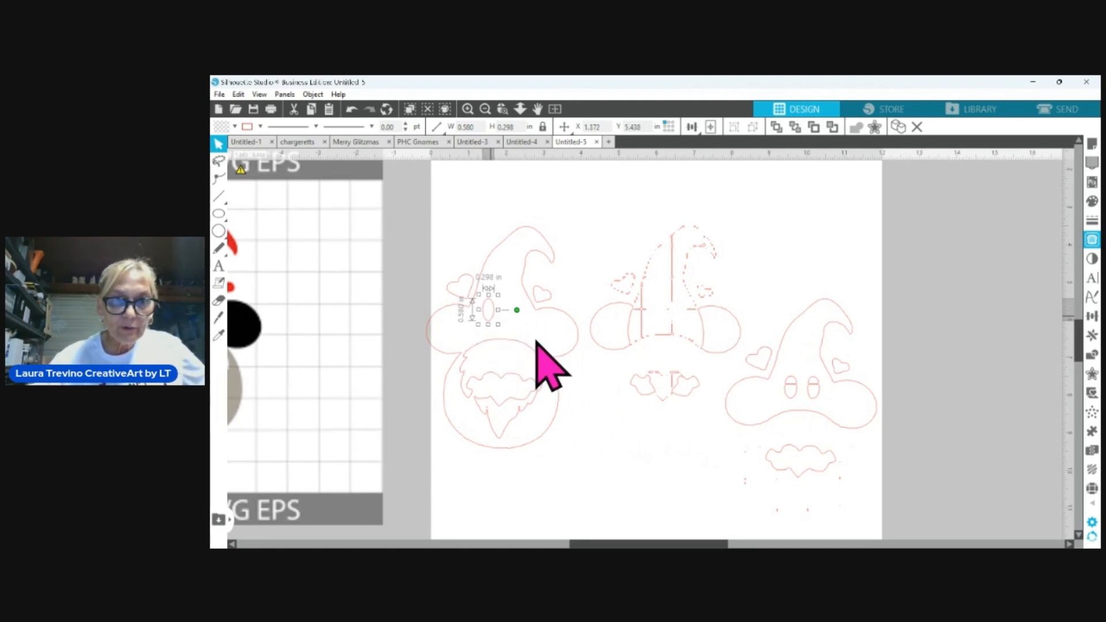
drag(494, 322, 509, 322)
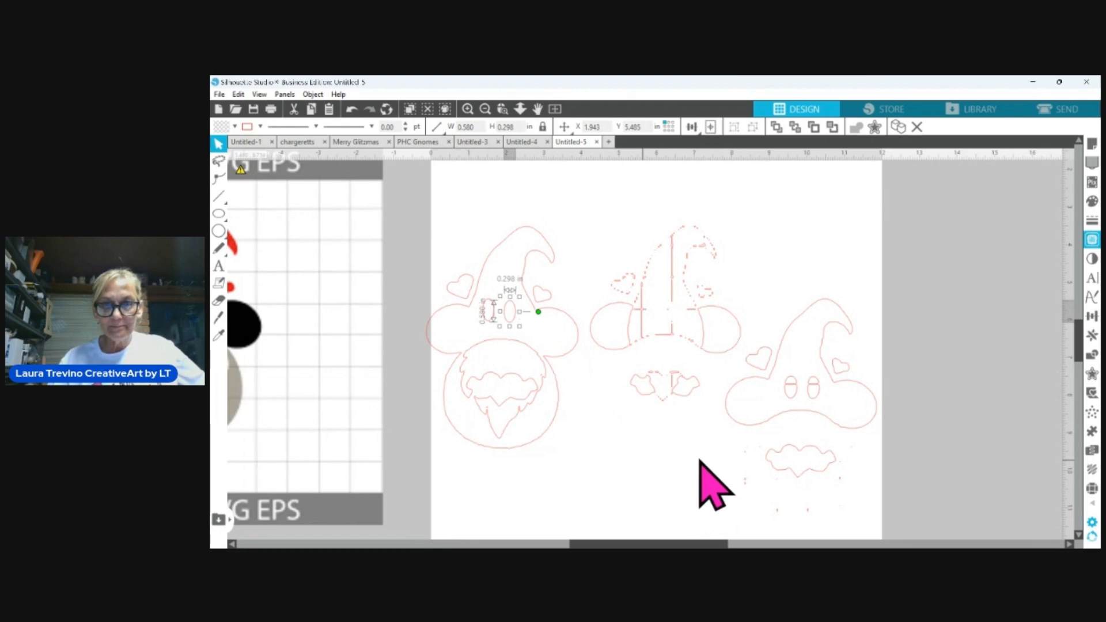
Move the scalloped shape from below the hat trace to the page's lower middle and delete the remaining hat trace
drag(803, 478, 503, 405)
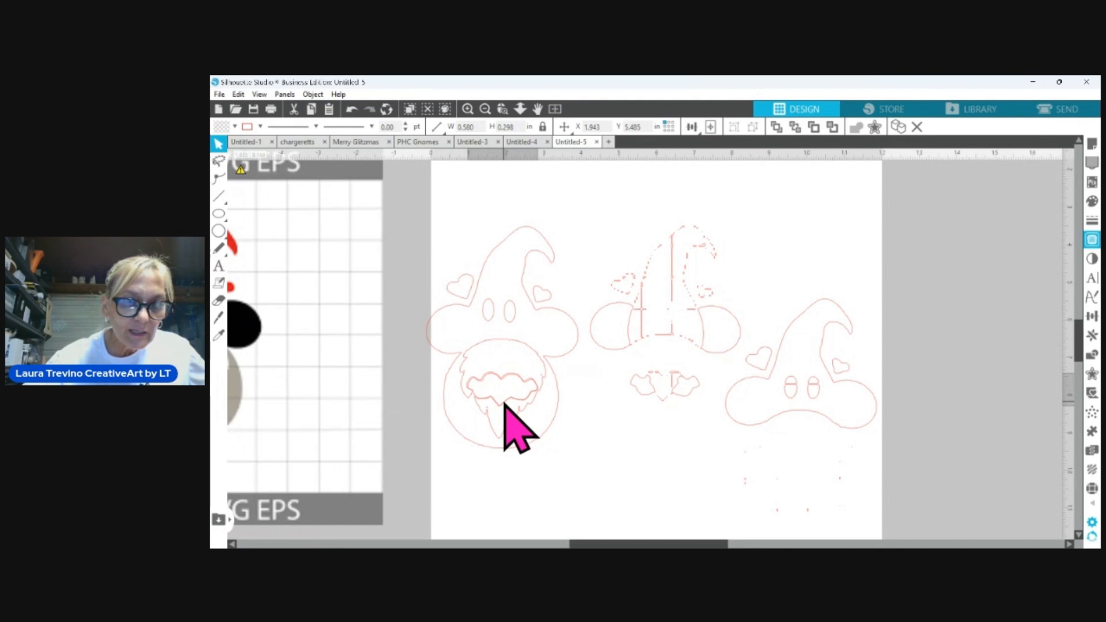
drag(503, 404, 666, 512)
click(735, 452)
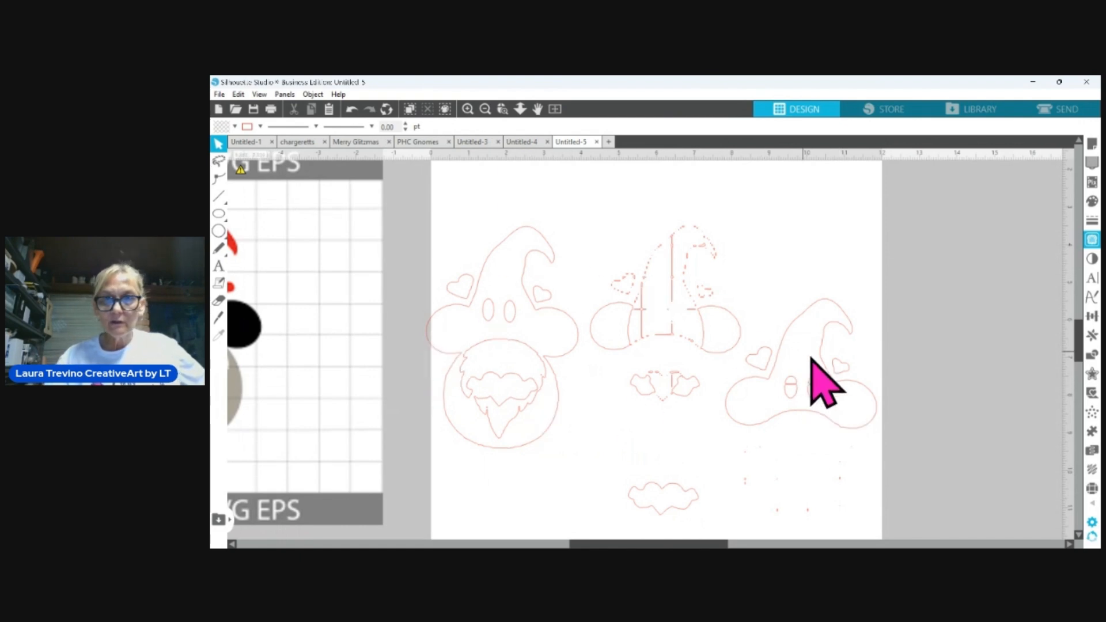
click(832, 414)
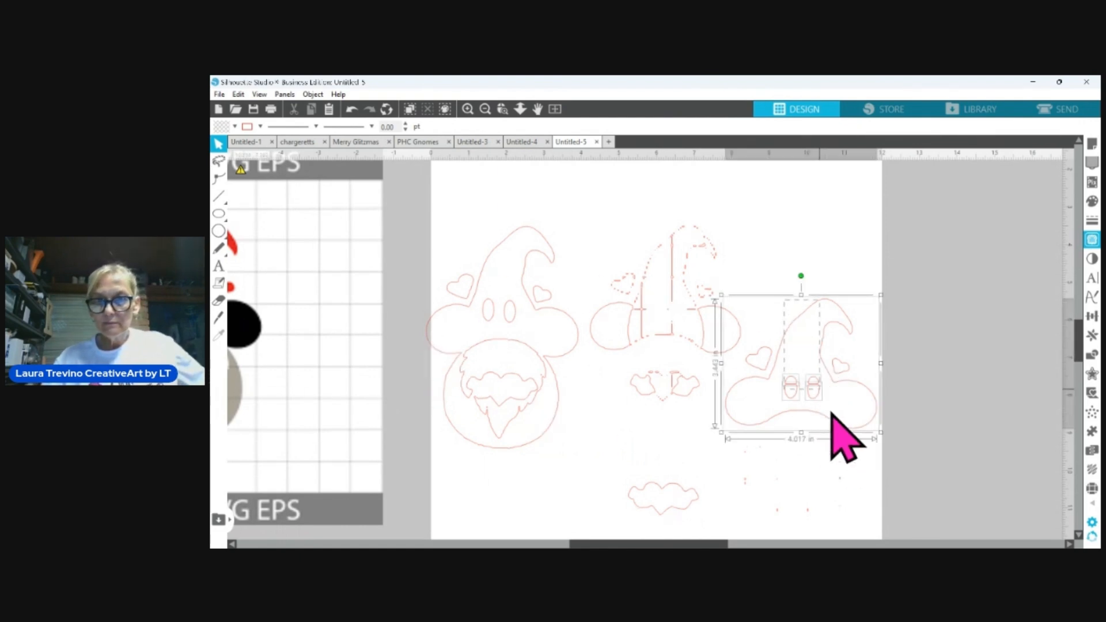
key(Delete)
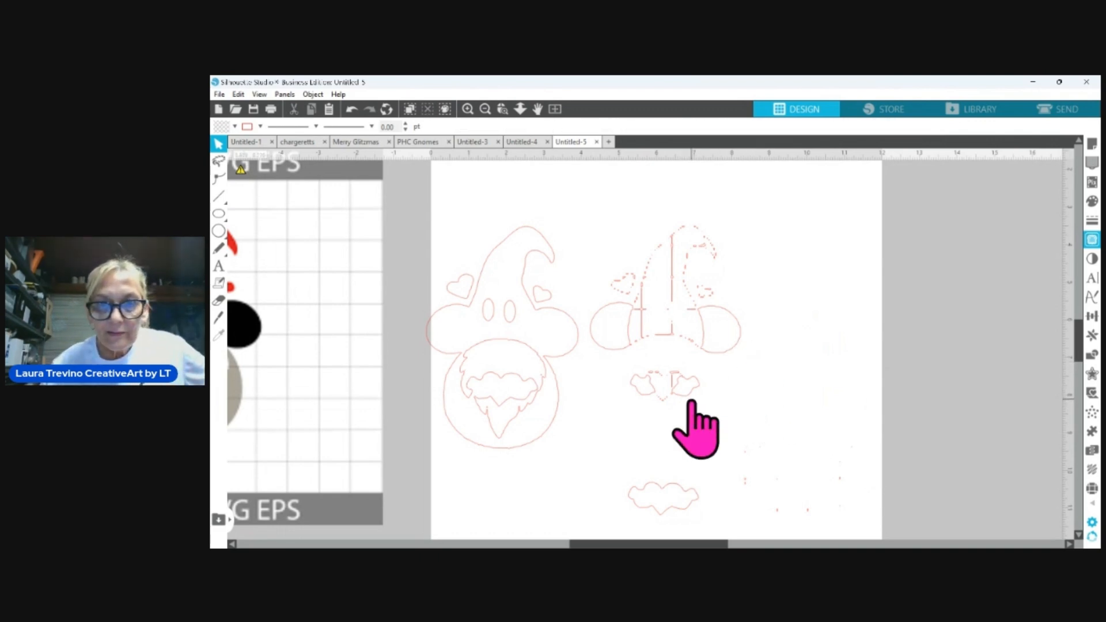
Separate the ears-and-hands trace into individual shapes and move both hands and both ears clear of the remaining fragments
drag(691, 401, 700, 397)
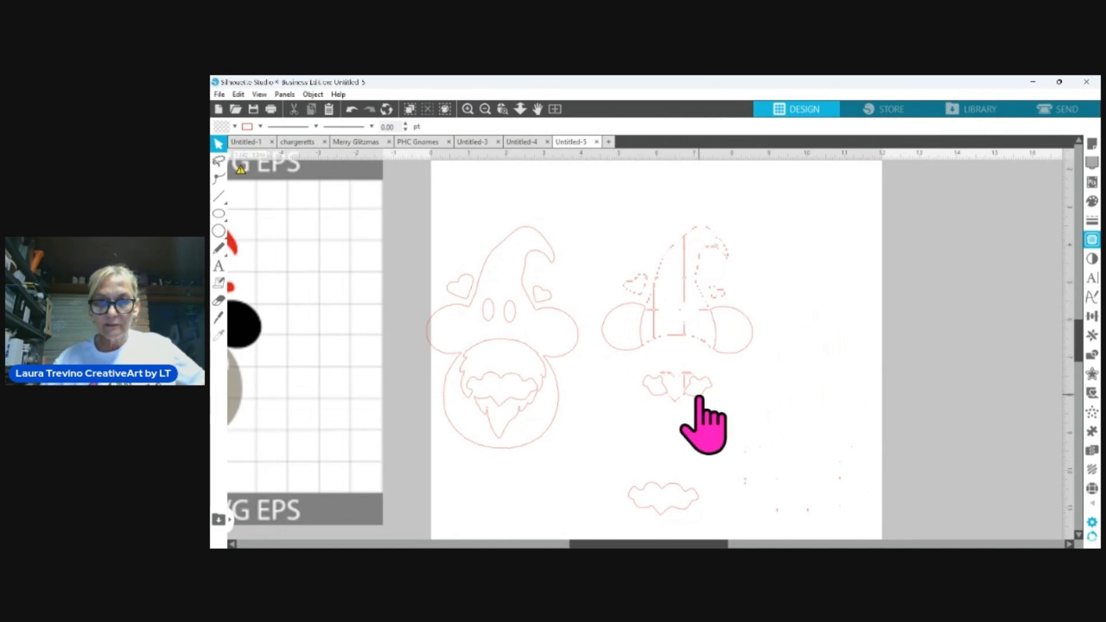
click(701, 398)
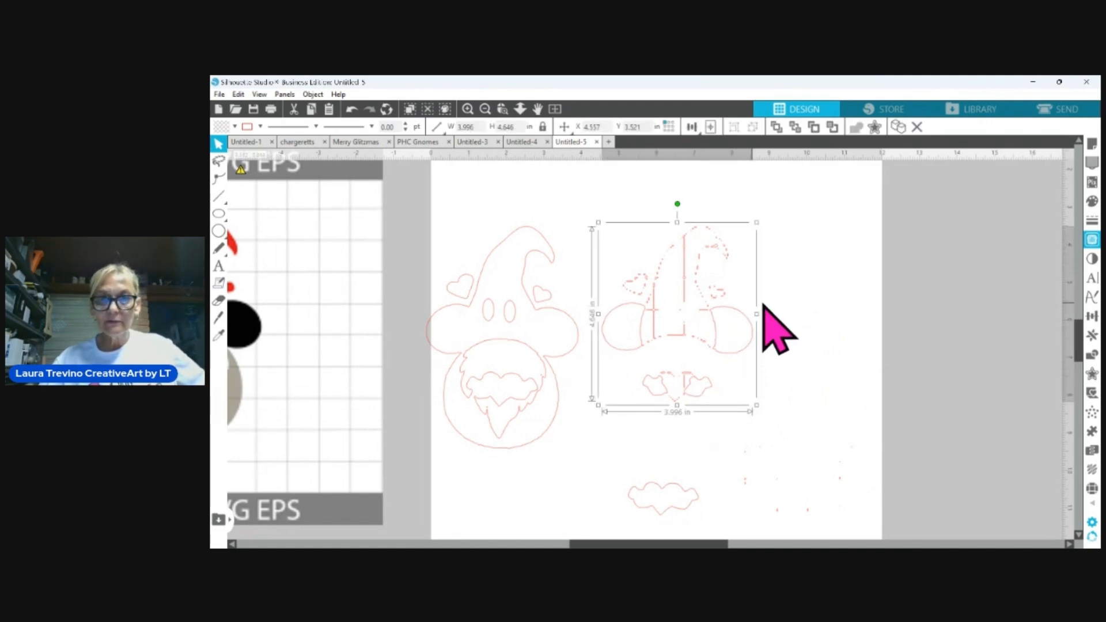
click(819, 372)
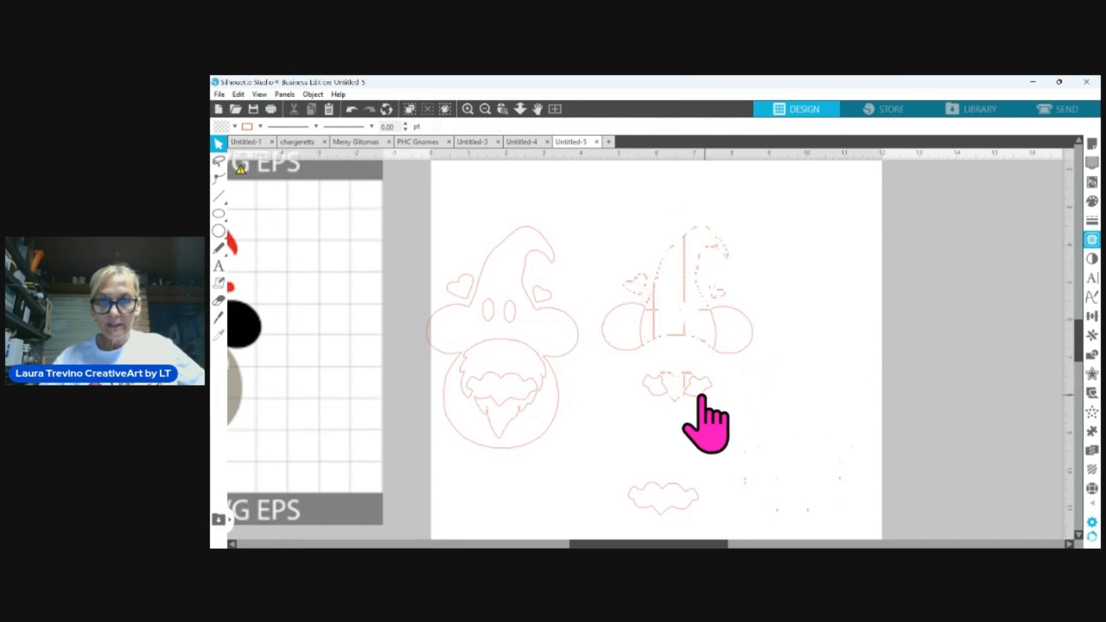
drag(702, 396, 726, 411)
click(645, 410)
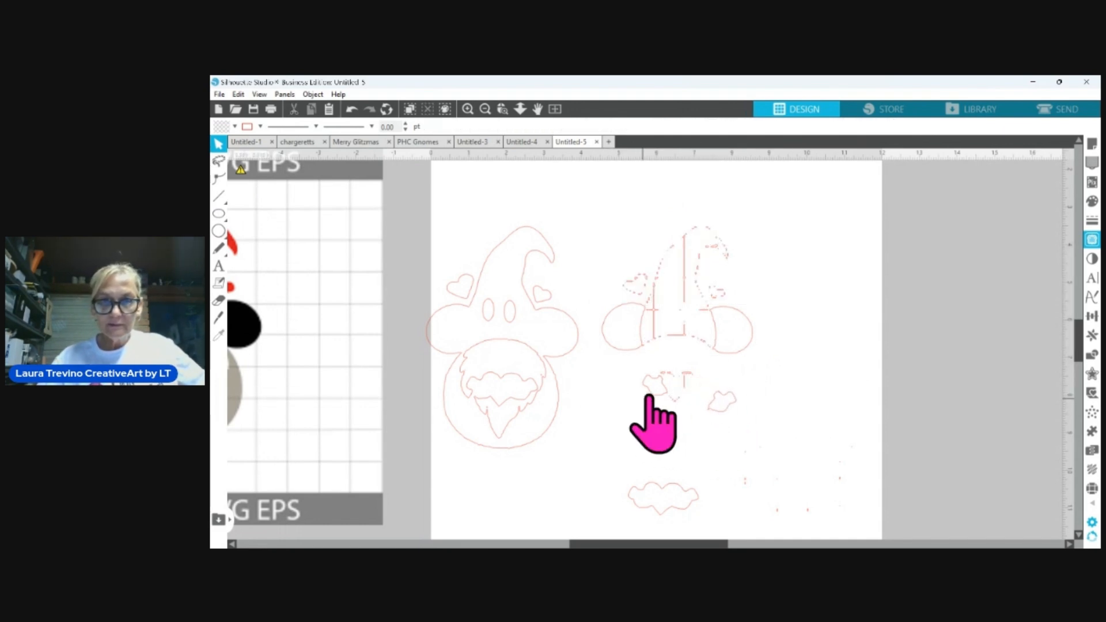
drag(649, 396, 637, 425)
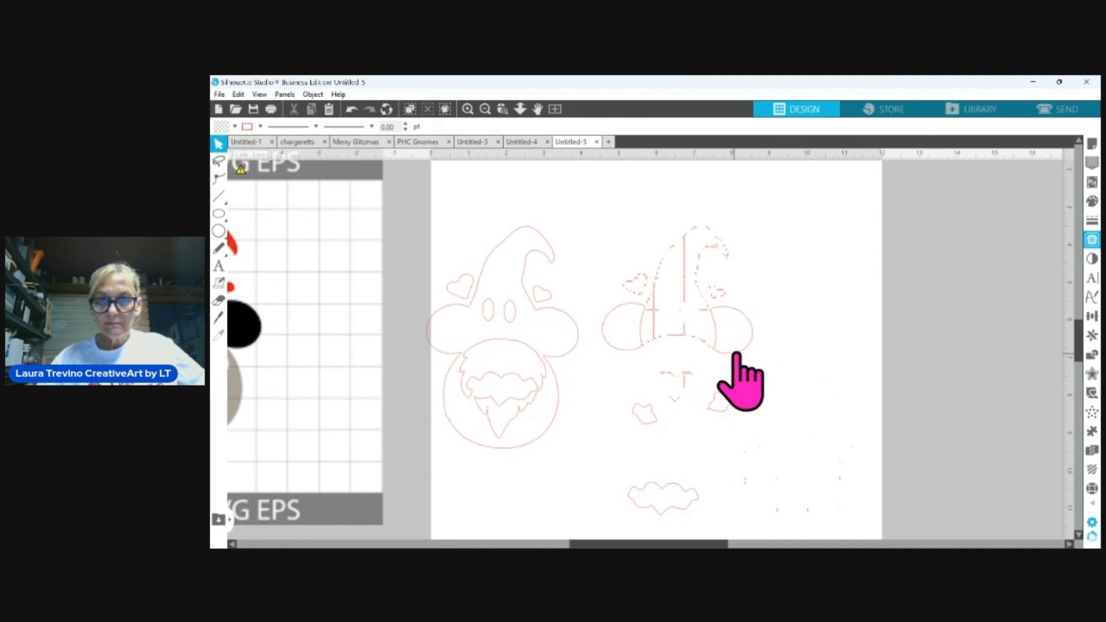
drag(737, 355, 794, 420)
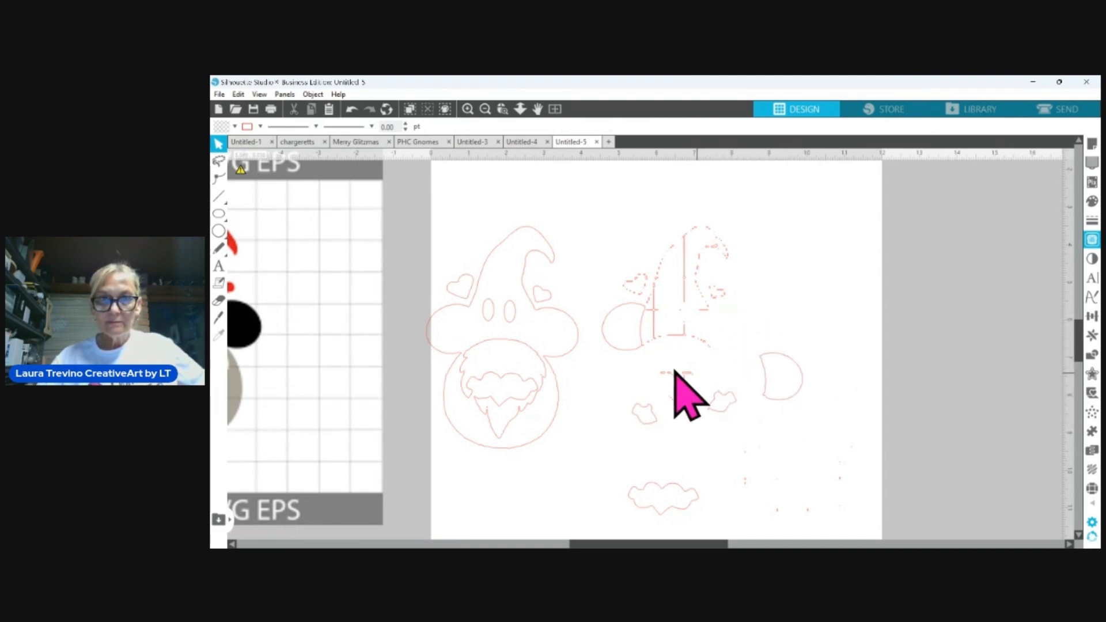
drag(622, 357, 601, 426)
click(600, 425)
Delete the leftover hat and heart fragments and the small scraps between the two hand pieces
drag(623, 208, 735, 352)
key(Delete)
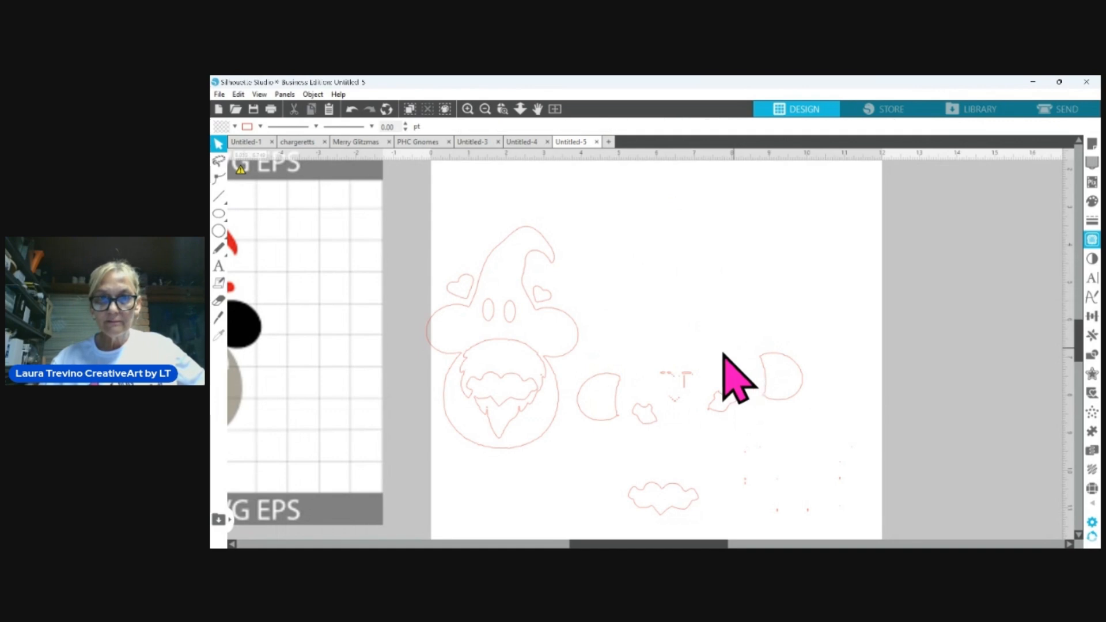
drag(652, 359, 666, 381)
key(Delete)
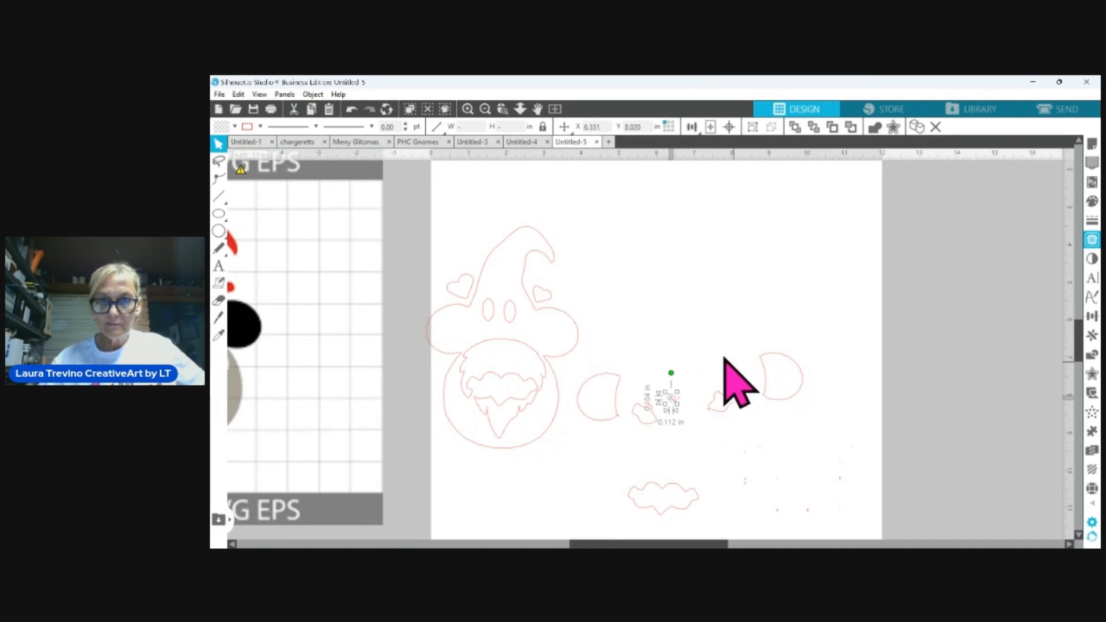
key(Delete)
drag(666, 388, 681, 416)
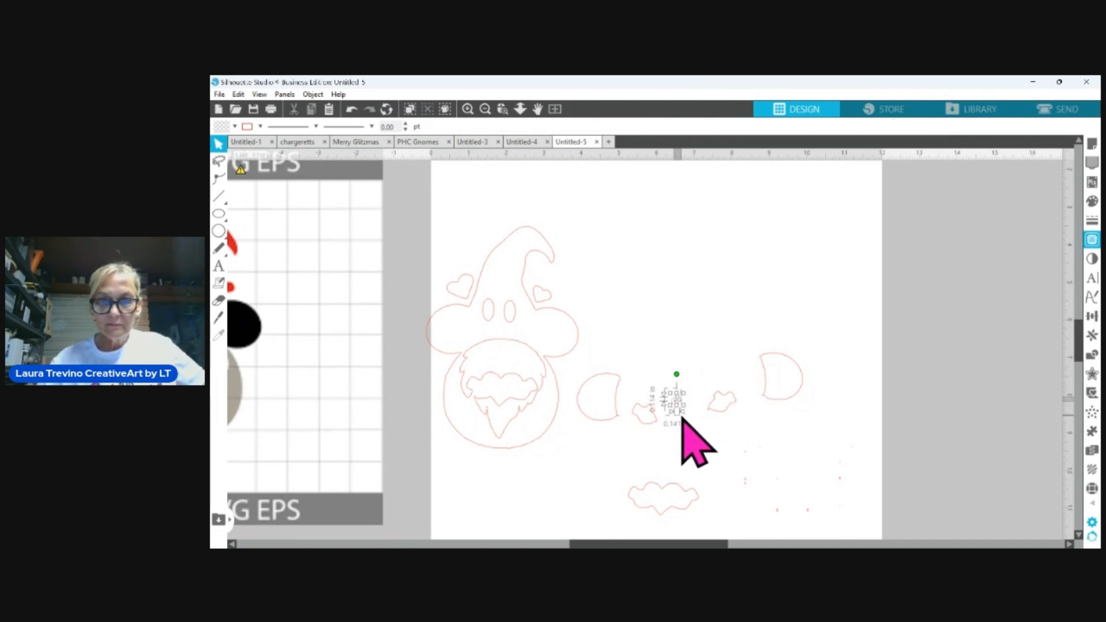
key(Delete)
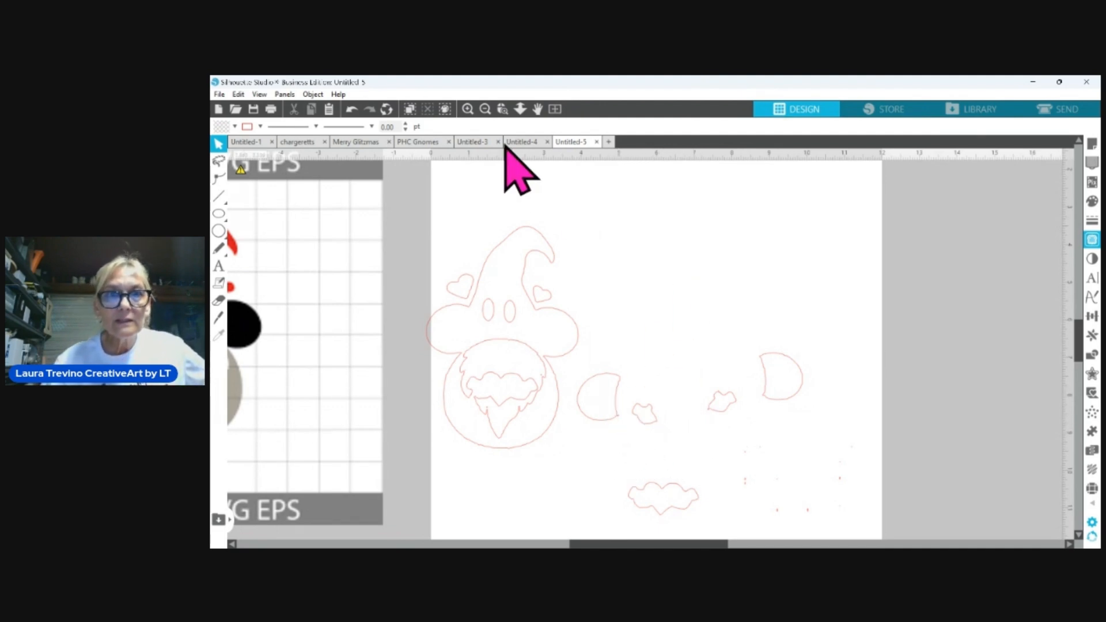
click(468, 109)
scroll(674, 340, down, 4)
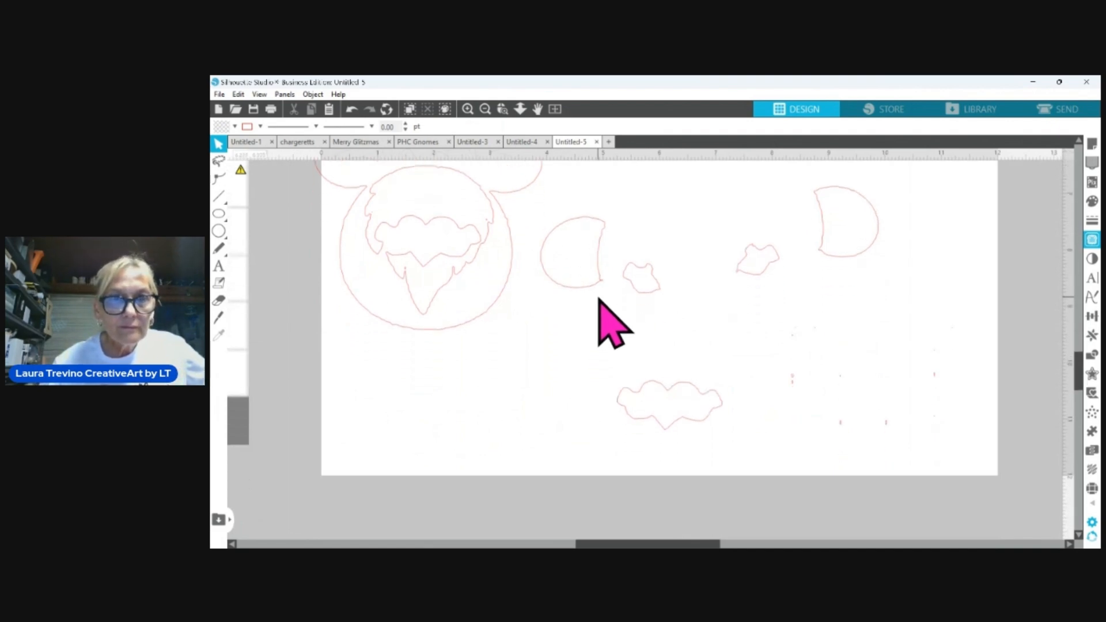
click(493, 222)
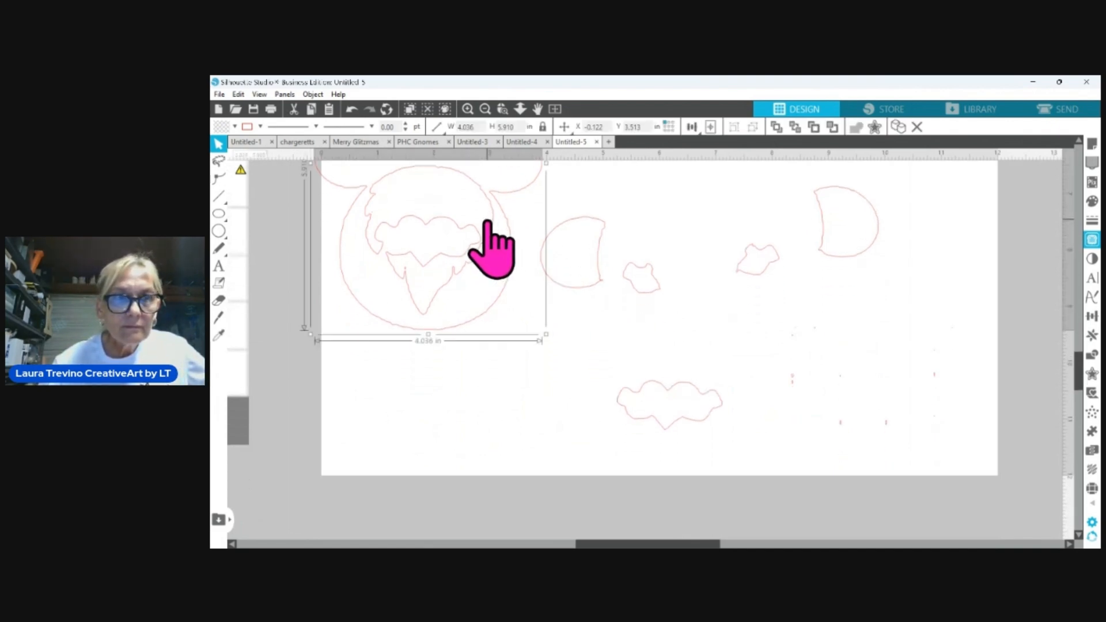
click(612, 289)
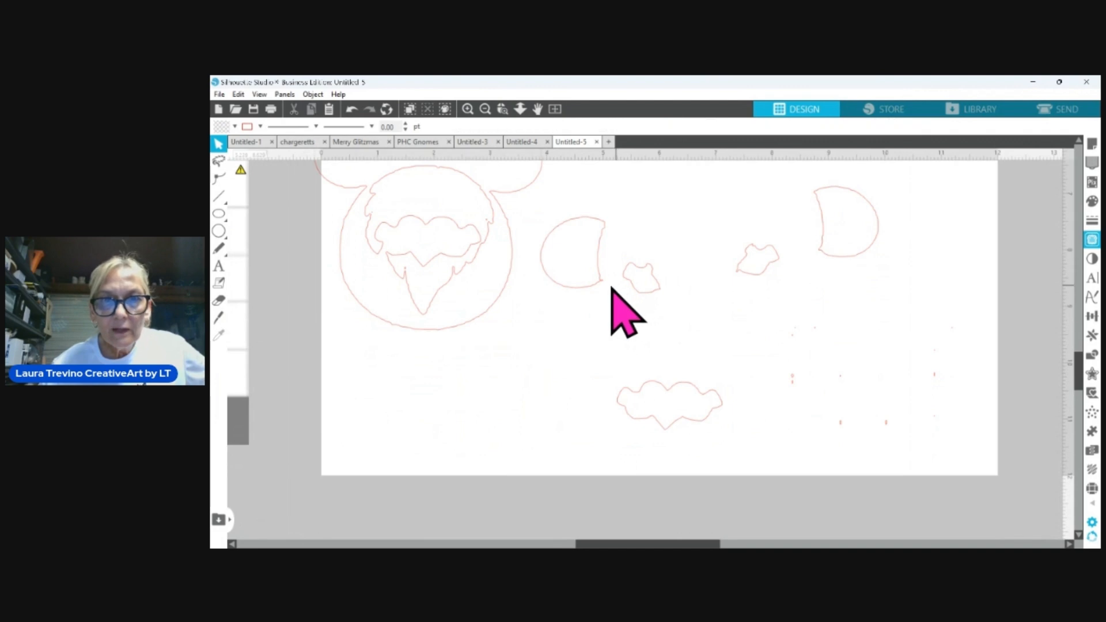
click(220, 324)
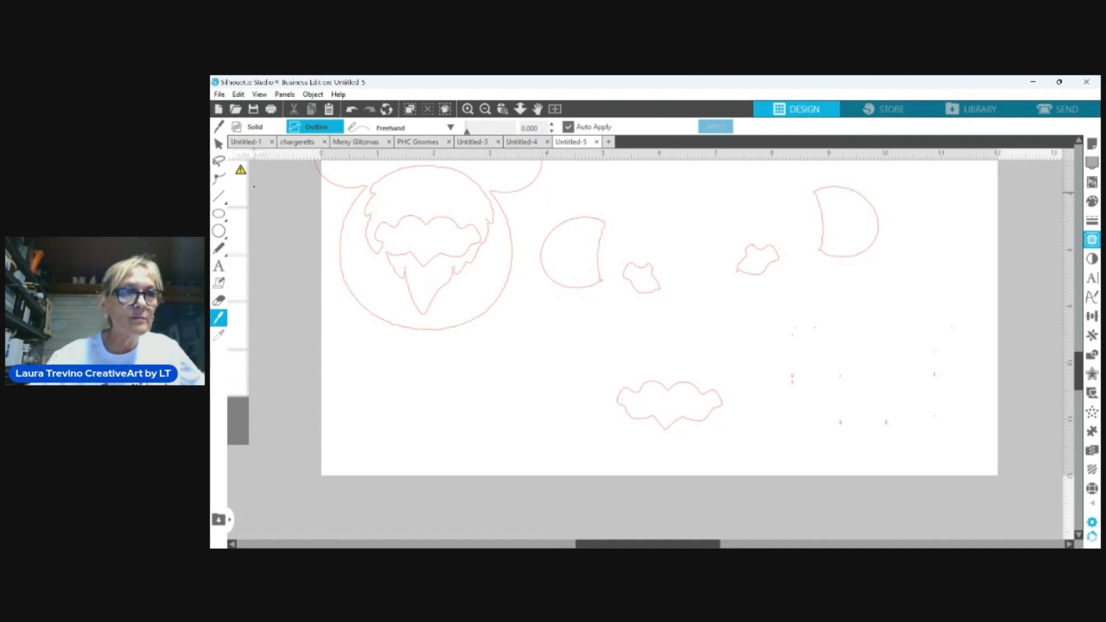
click(218, 144)
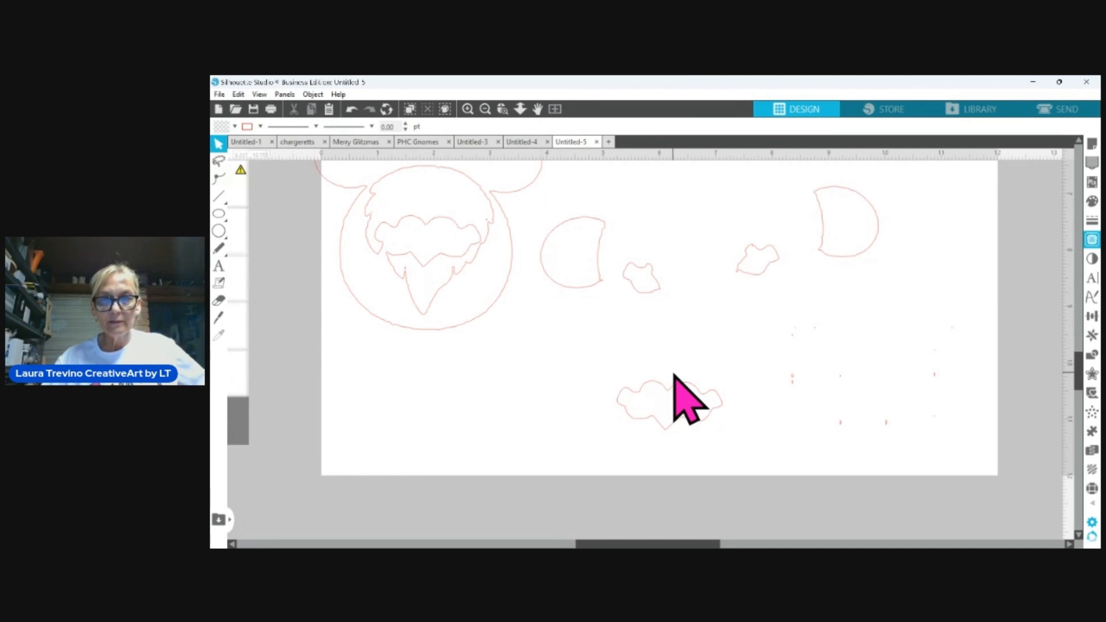
Fill both separated ear pieces with black and place them over the matching ears of the full silhouette
scroll(677, 381, up, 3)
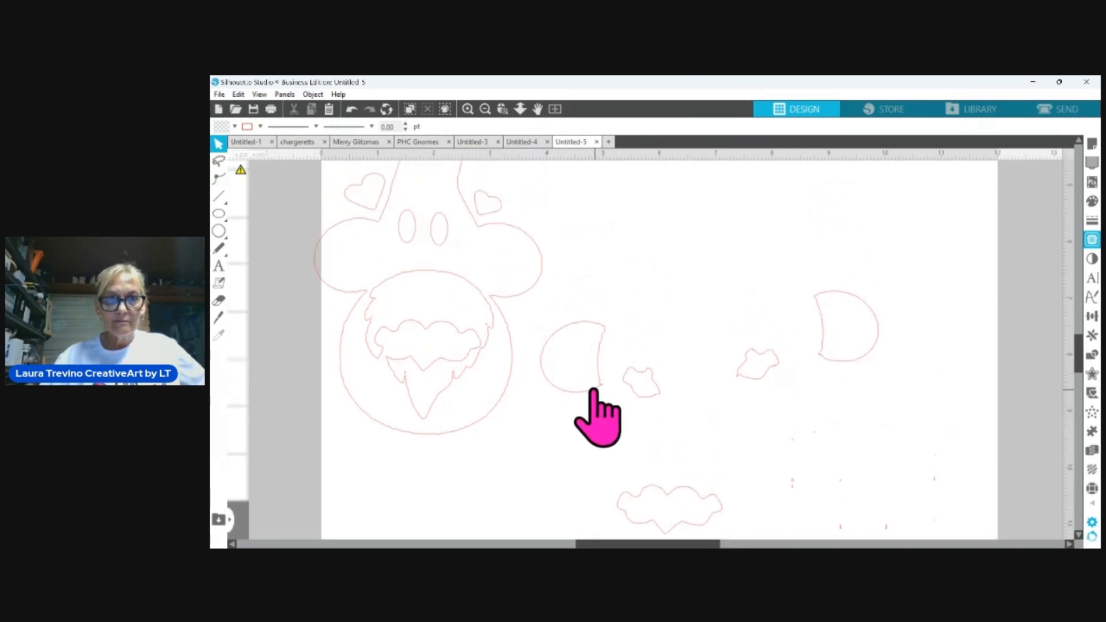
click(594, 392)
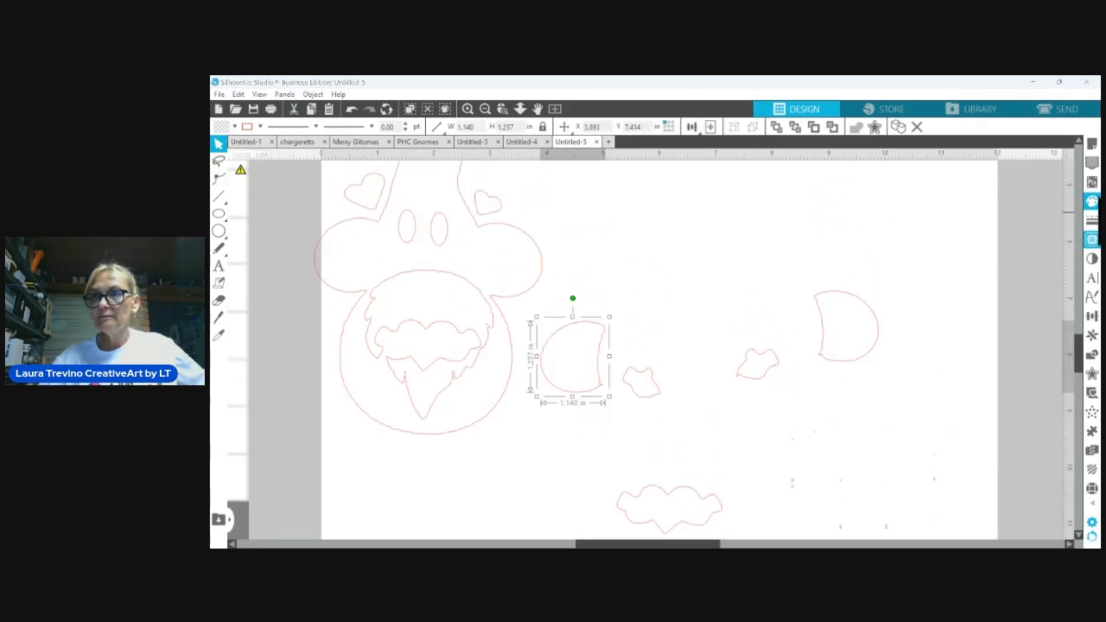
click(914, 218)
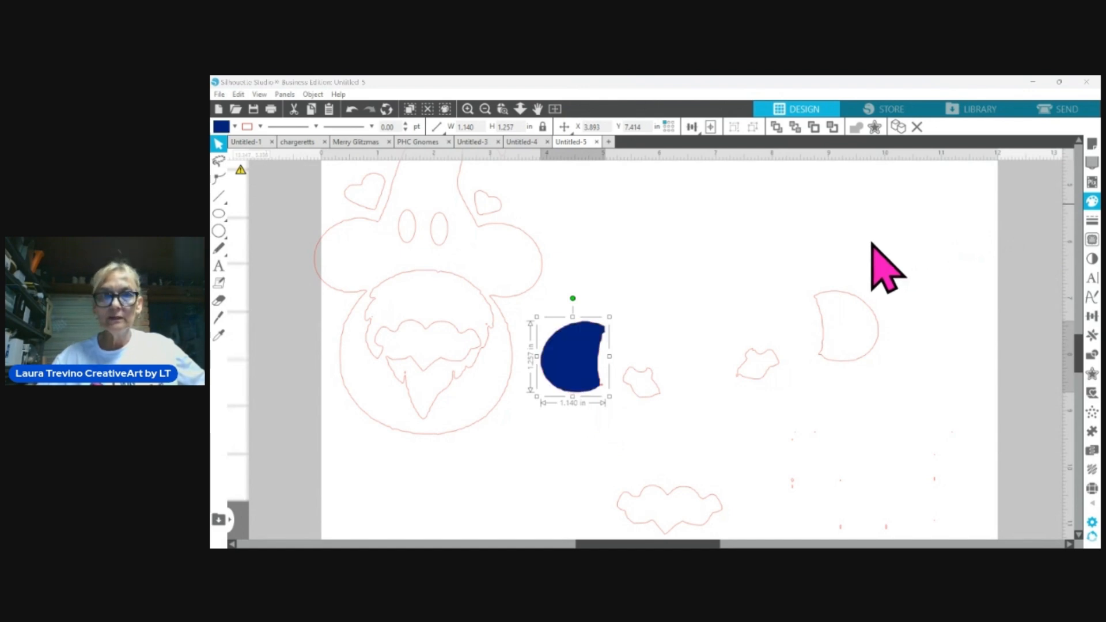
click(1050, 249)
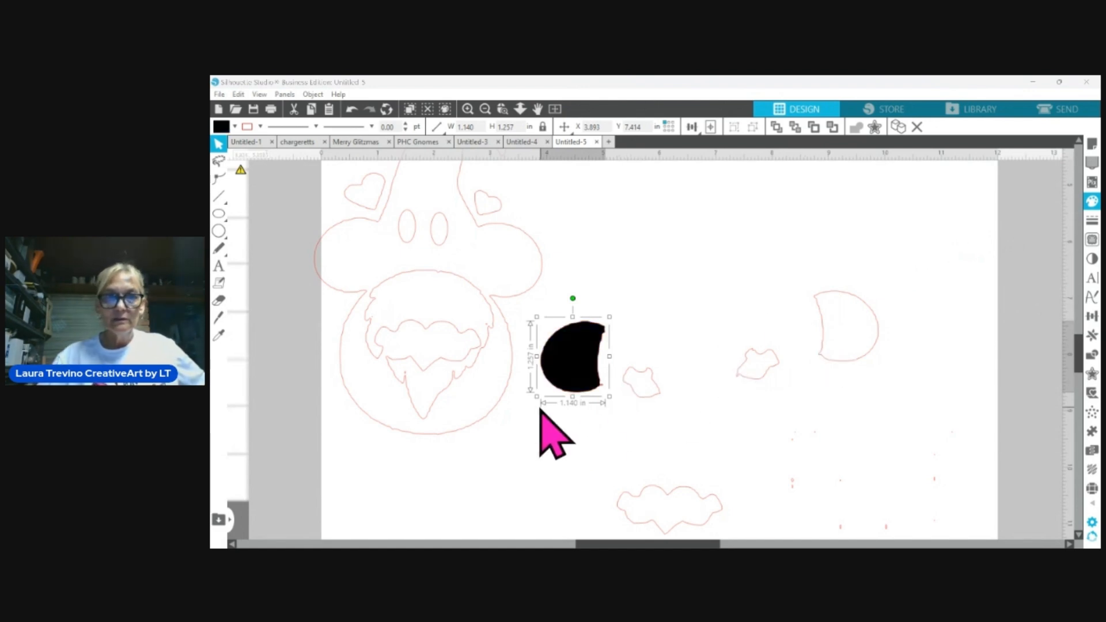
drag(576, 392, 355, 294)
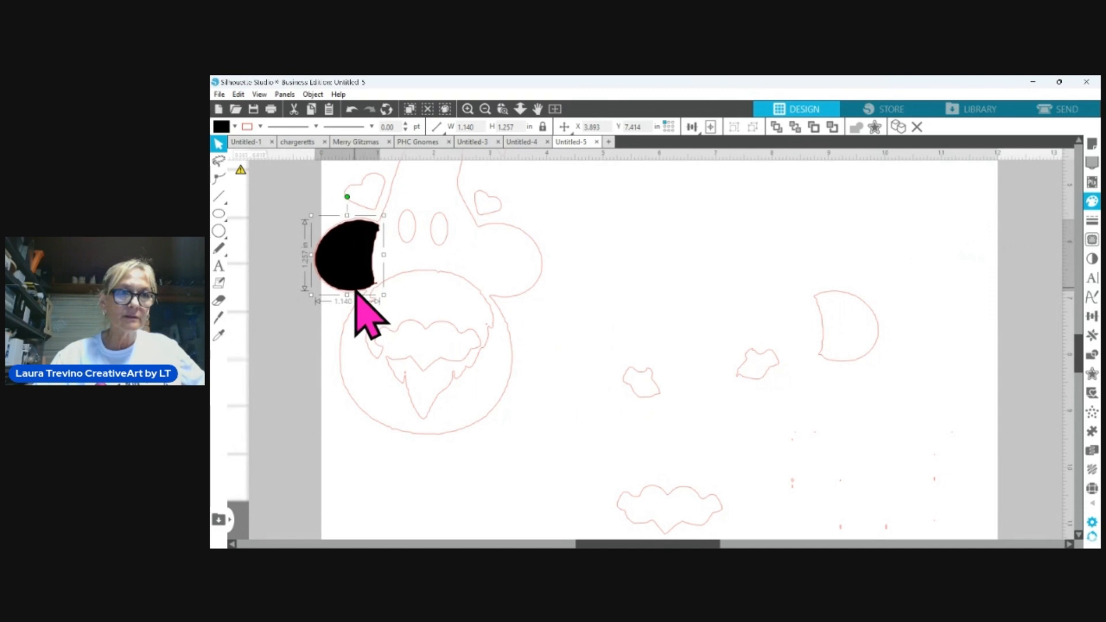
click(858, 360)
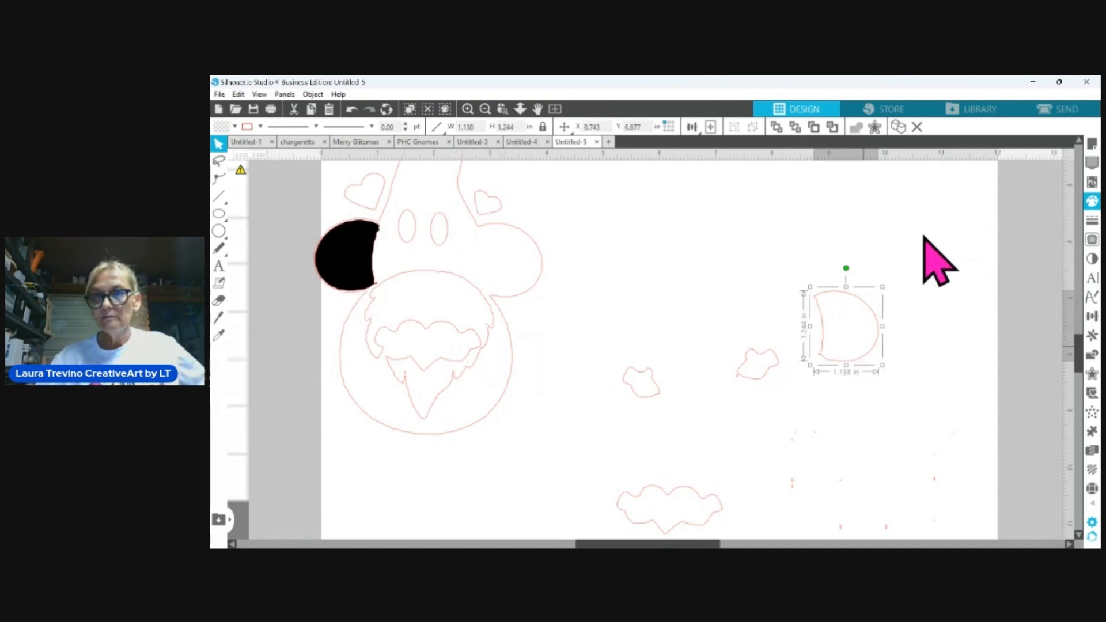
click(903, 210)
drag(857, 354, 517, 286)
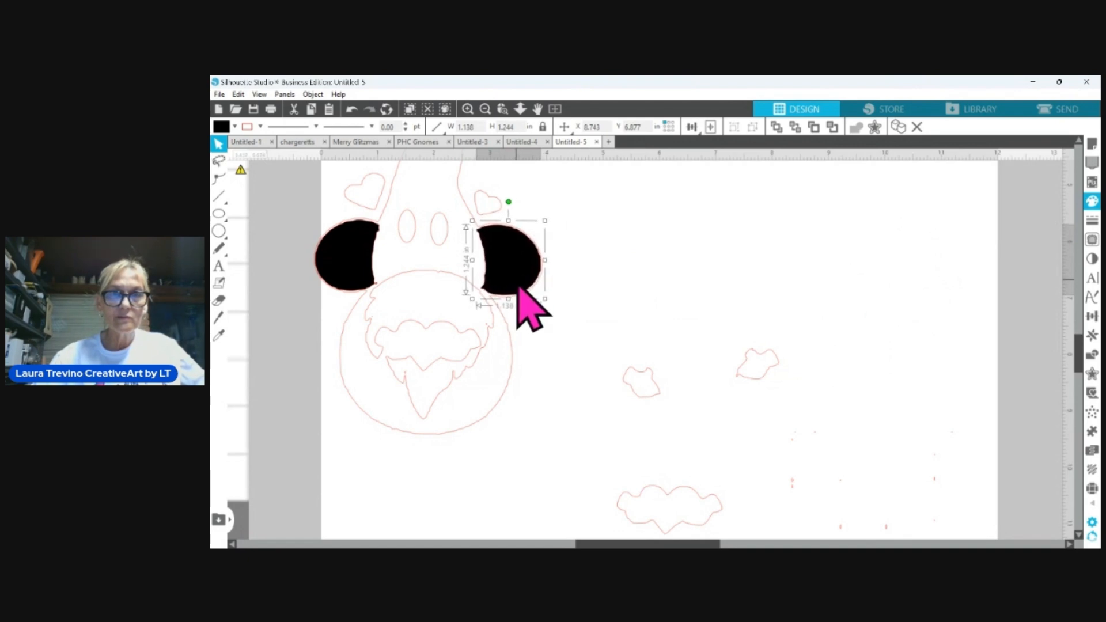
Fill both hand pieces with black and fit them into the two ends of the scalloped shape on the silhouette
click(763, 383)
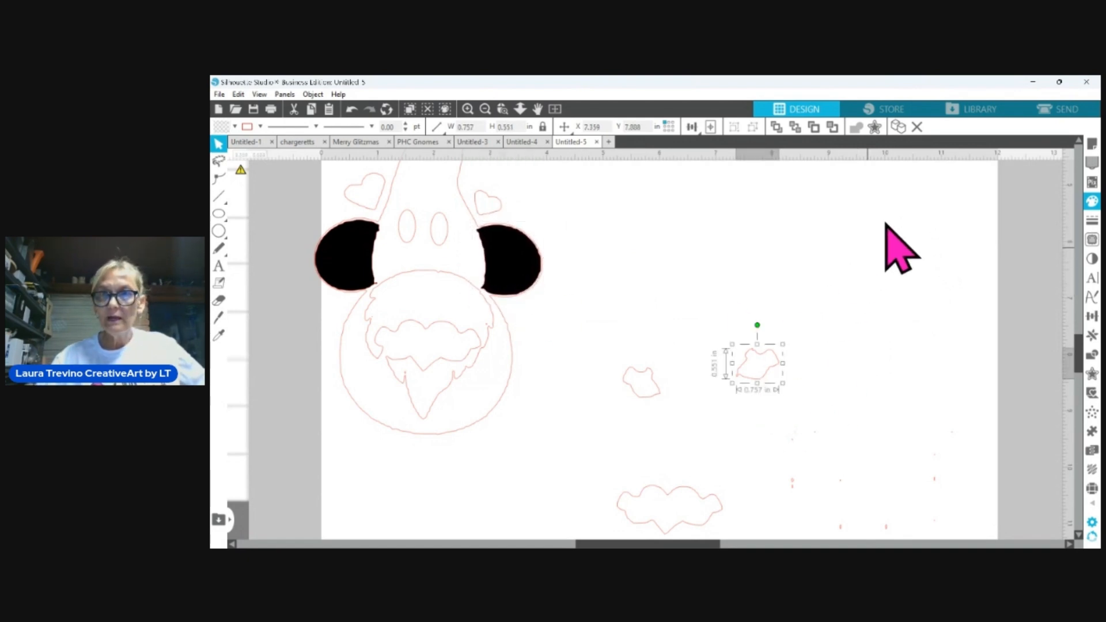
click(899, 209)
click(659, 394)
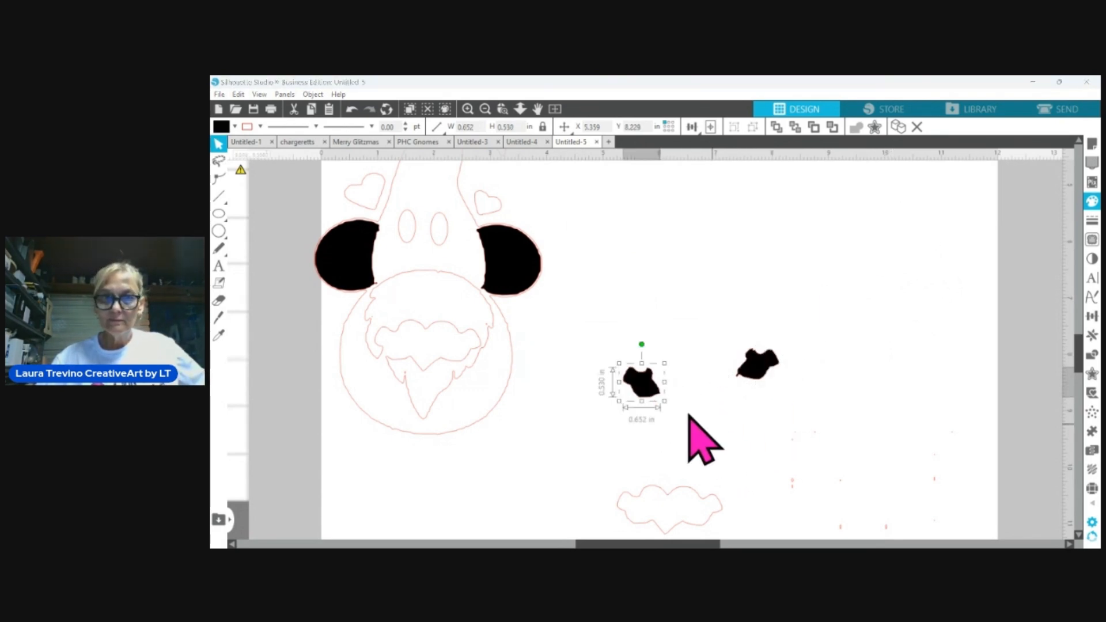
drag(653, 398, 407, 358)
drag(760, 377, 467, 362)
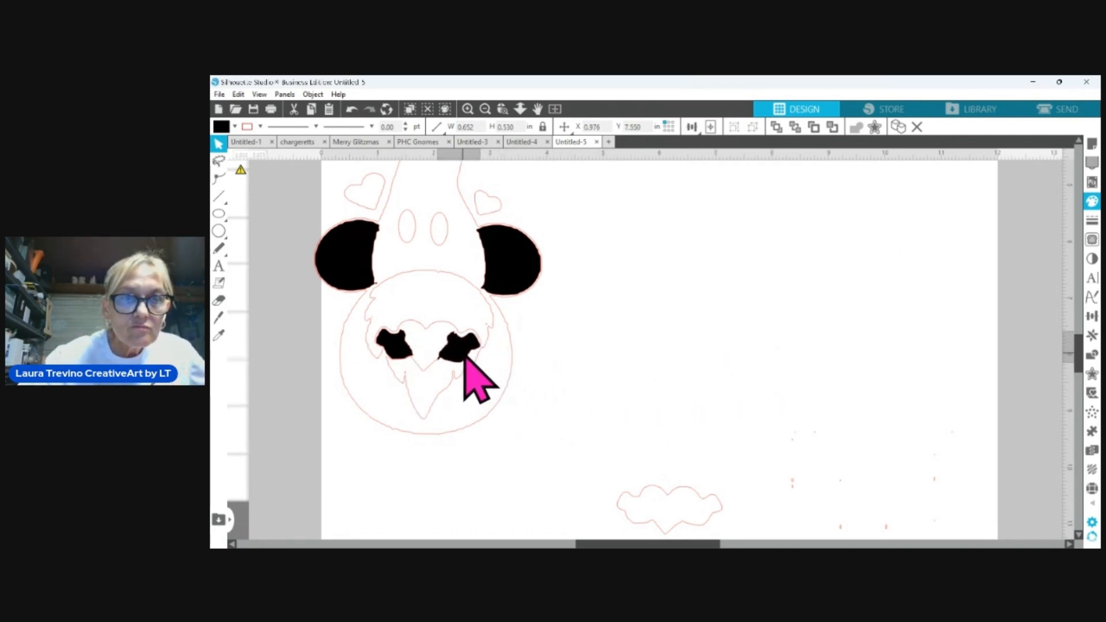
Nudge the second hand piece into its outline and move the loose scalloped heart shape up beside the gnome
drag(465, 356, 466, 359)
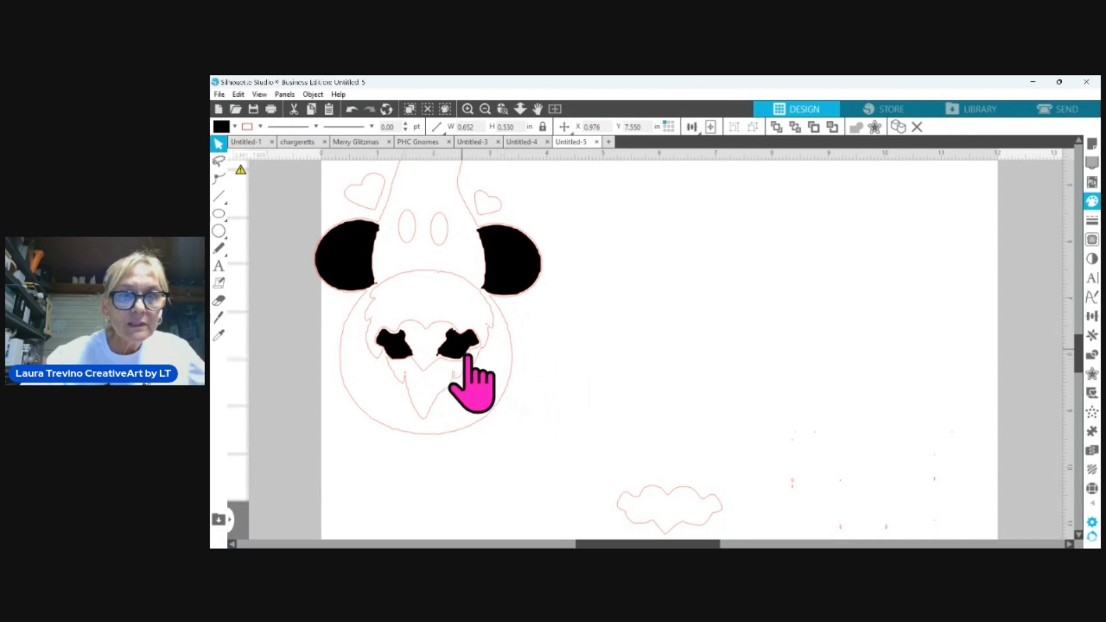
click(784, 384)
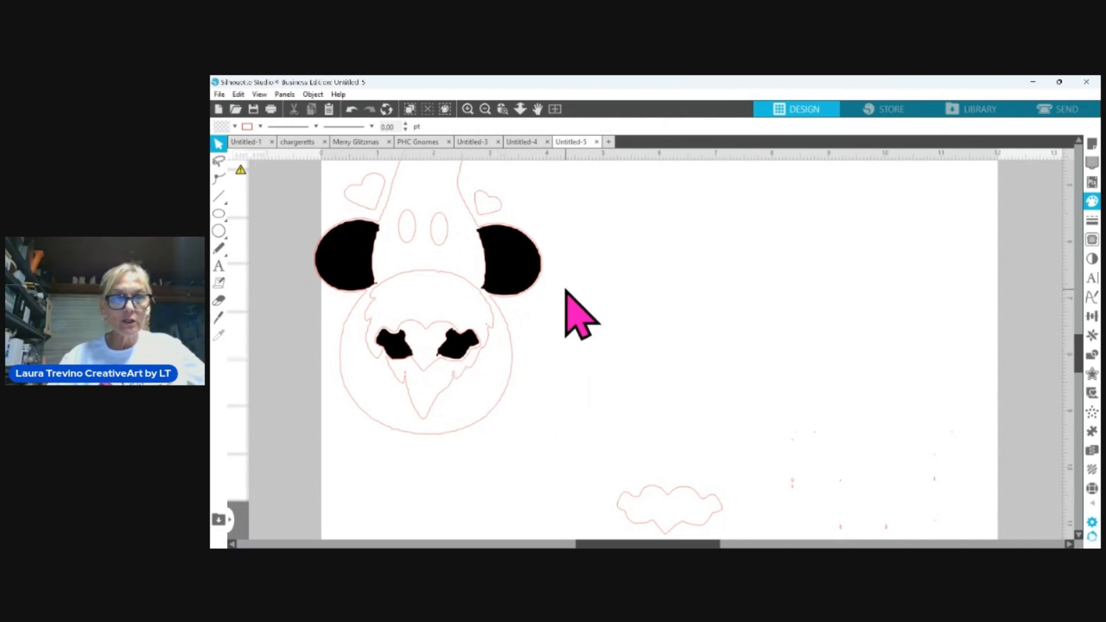
click(660, 496)
drag(693, 494, 794, 266)
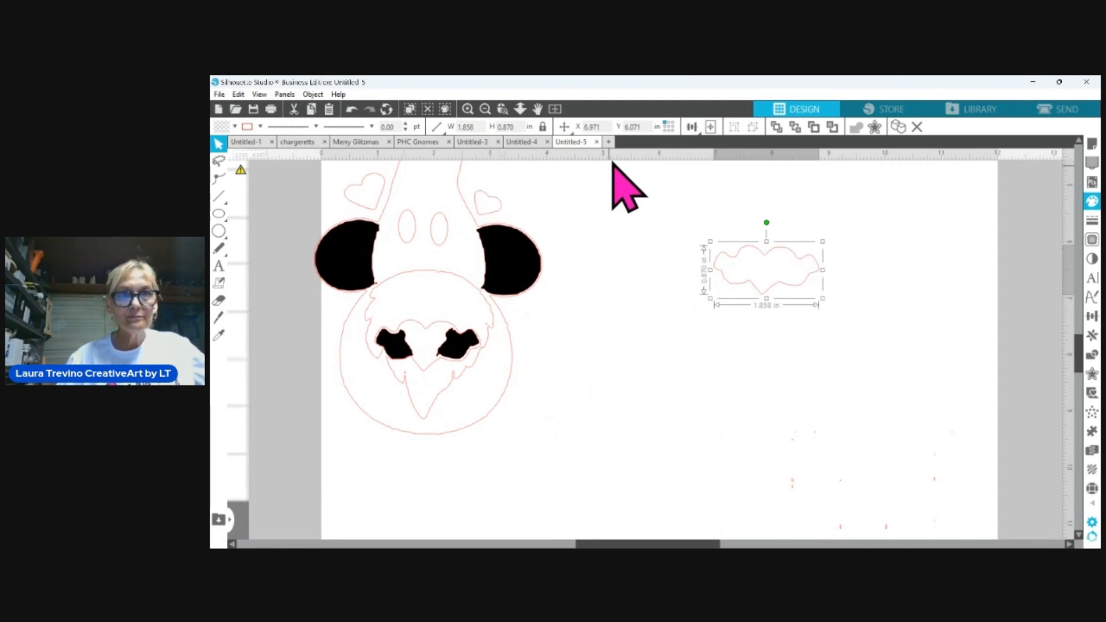
Move the scalloped heart shape into the page's upper corner and shift the whole gnome to the middle of the page
scroll(612, 187, up, 2)
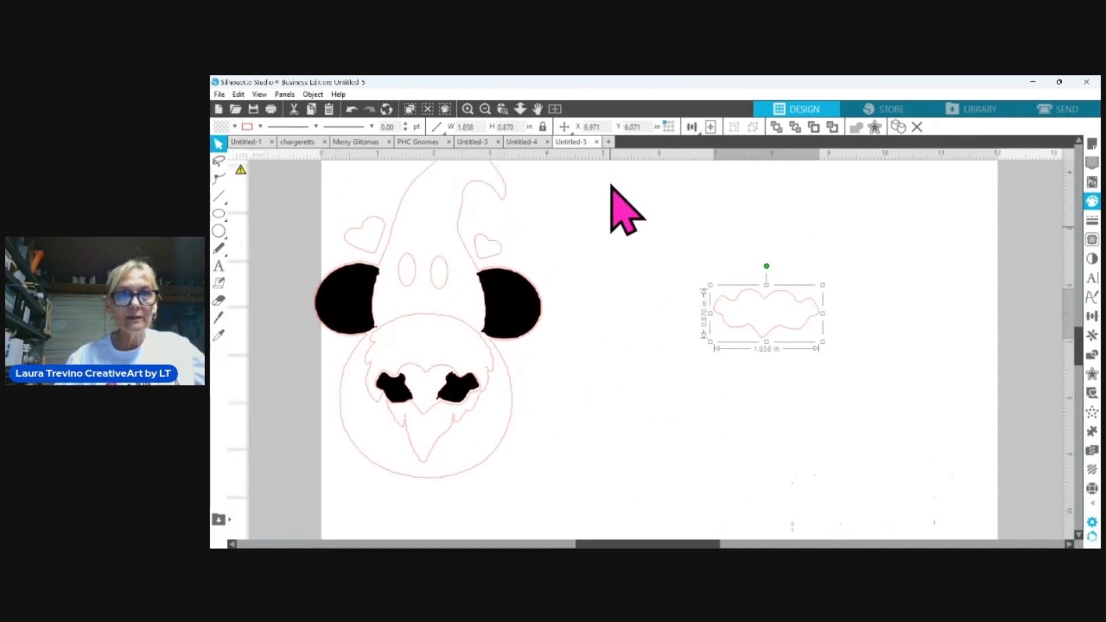
click(485, 109)
drag(793, 314, 852, 222)
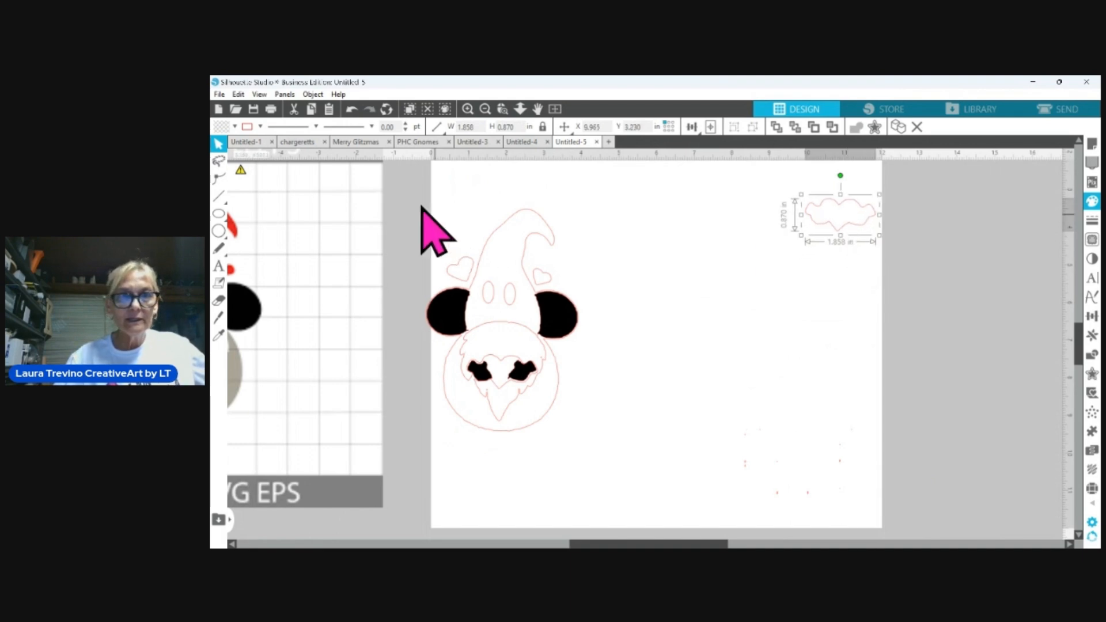
drag(433, 210, 696, 399)
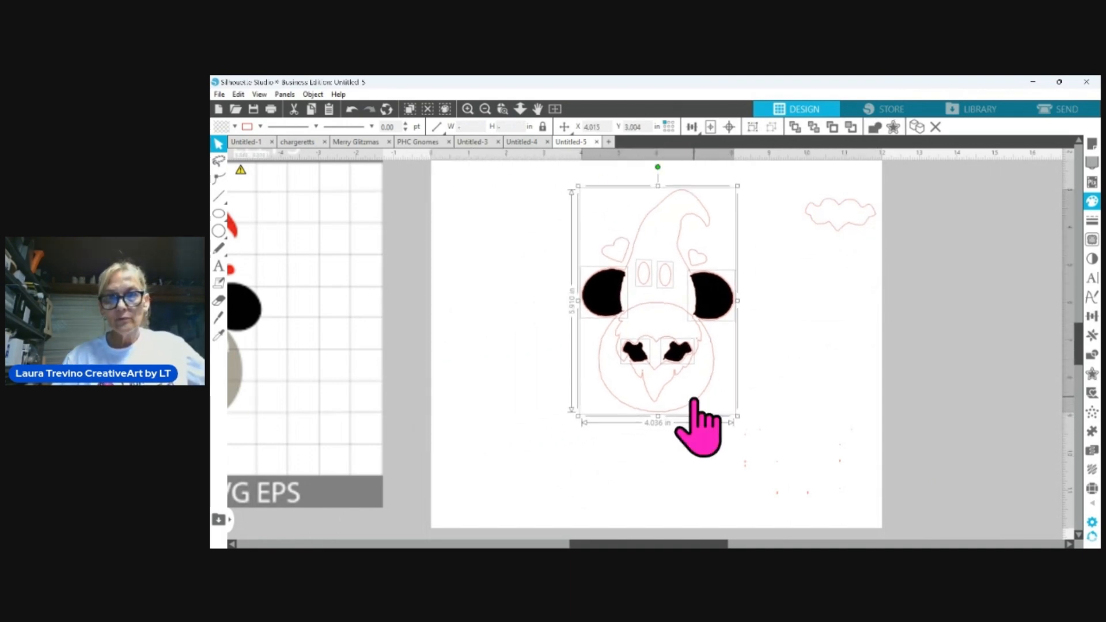
click(846, 229)
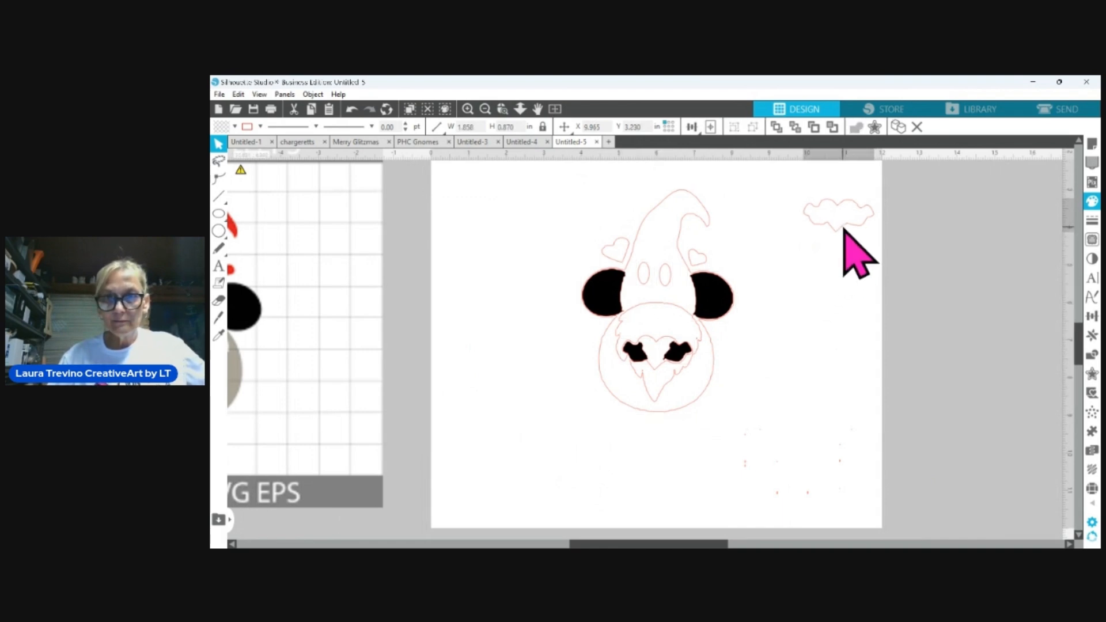
click(844, 230)
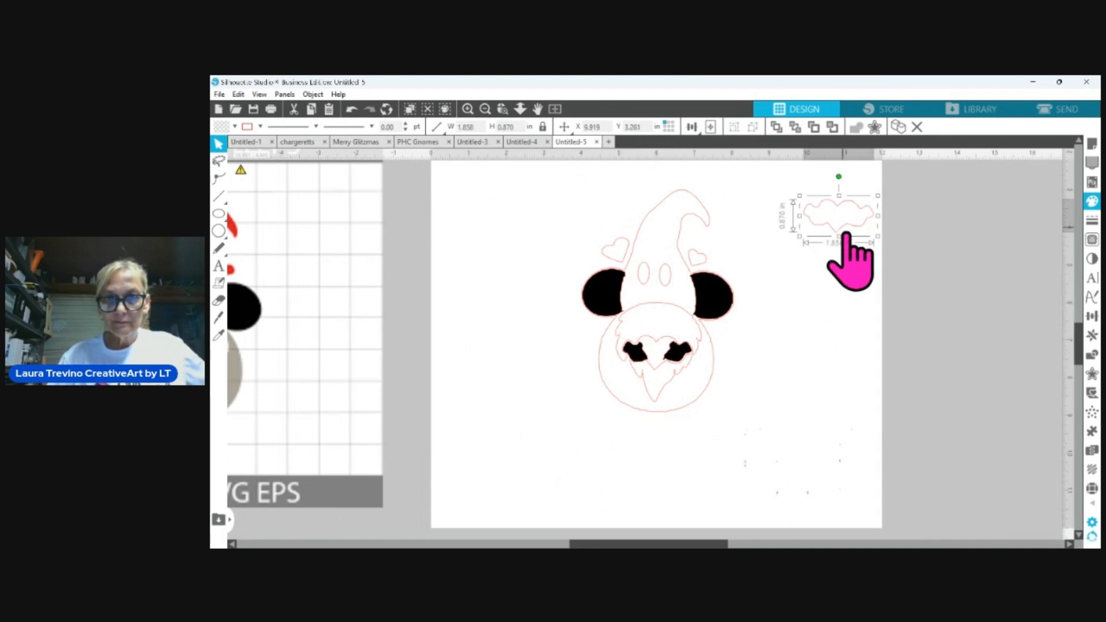
Fill the loose scalloped heart shape with red and fit it behind the two black hand pieces on the gnome
click(486, 110)
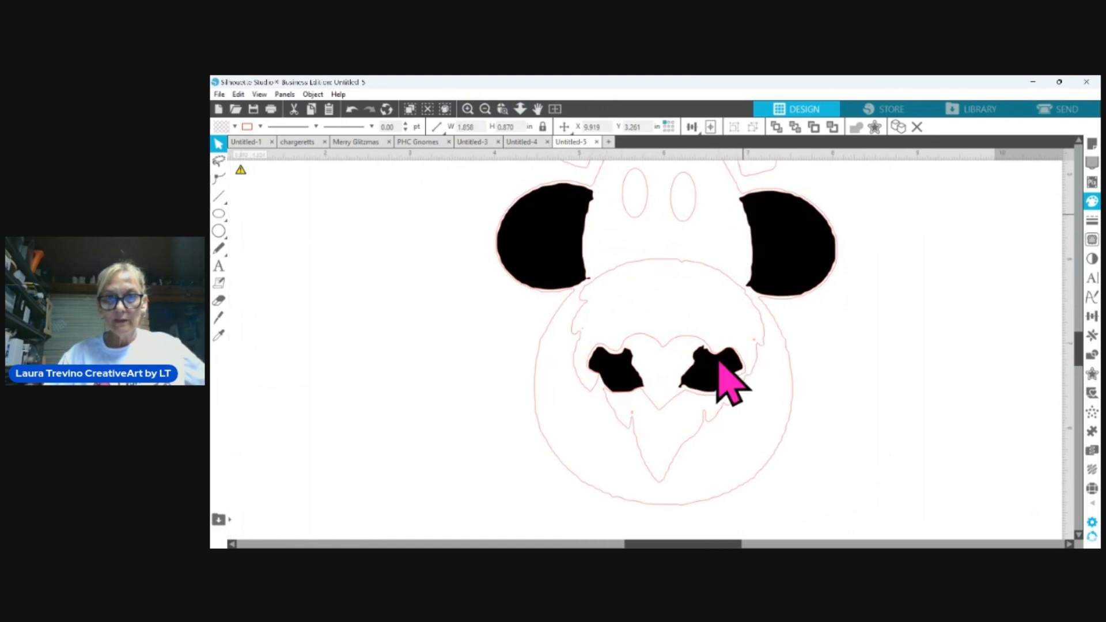
scroll(723, 386, up, 3)
scroll(723, 386, left, 3)
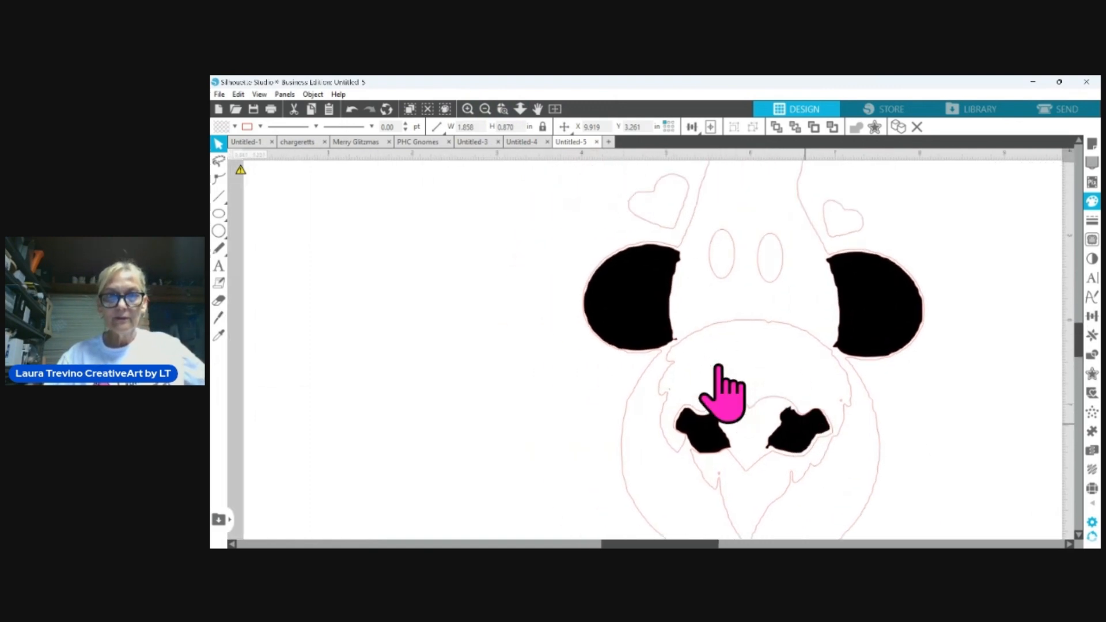
scroll(719, 369, right, 9)
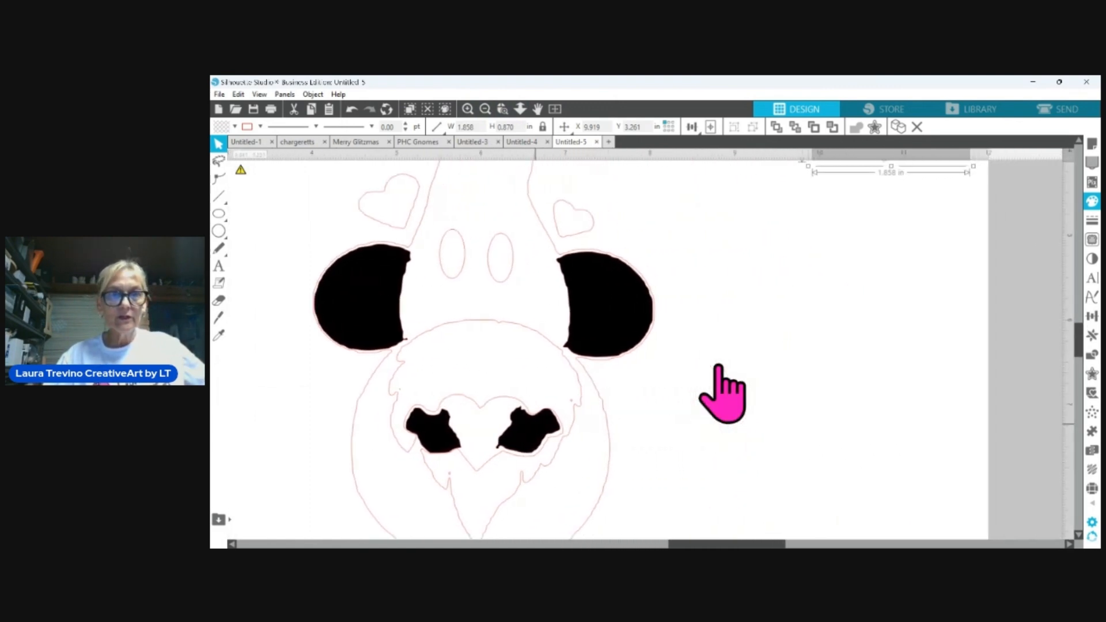
scroll(803, 334, up, 2)
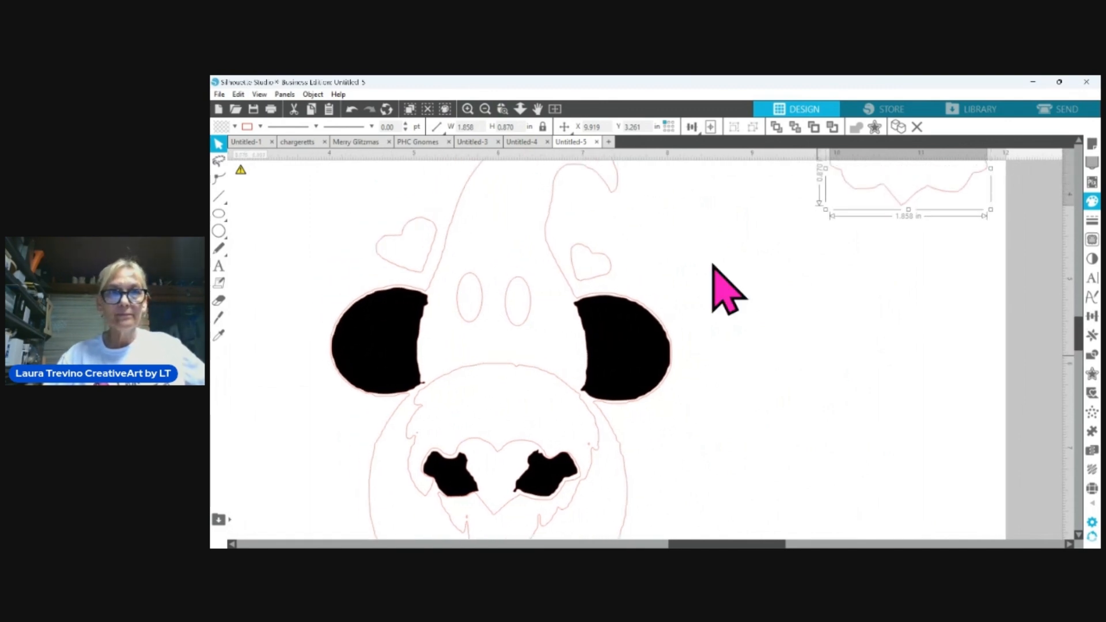
click(500, 110)
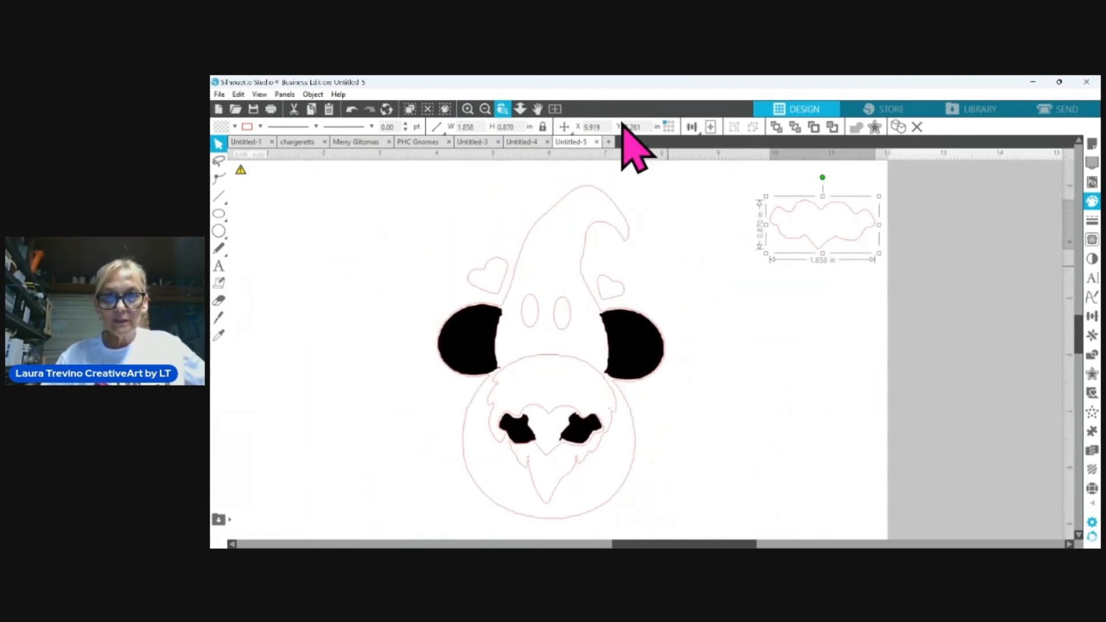
drag(828, 242, 763, 365)
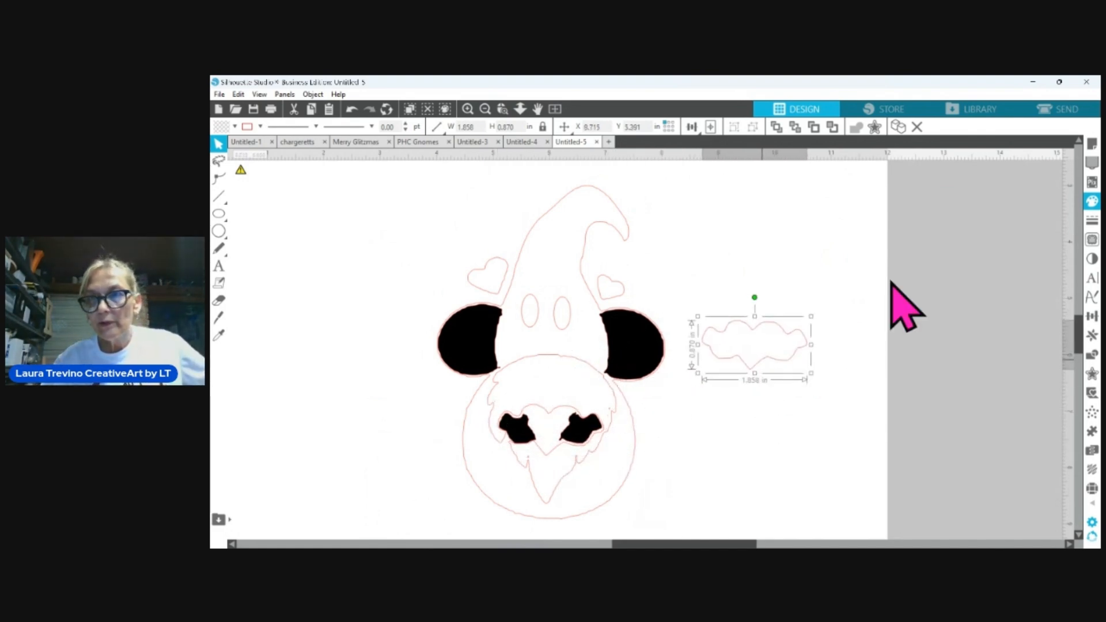
click(913, 259)
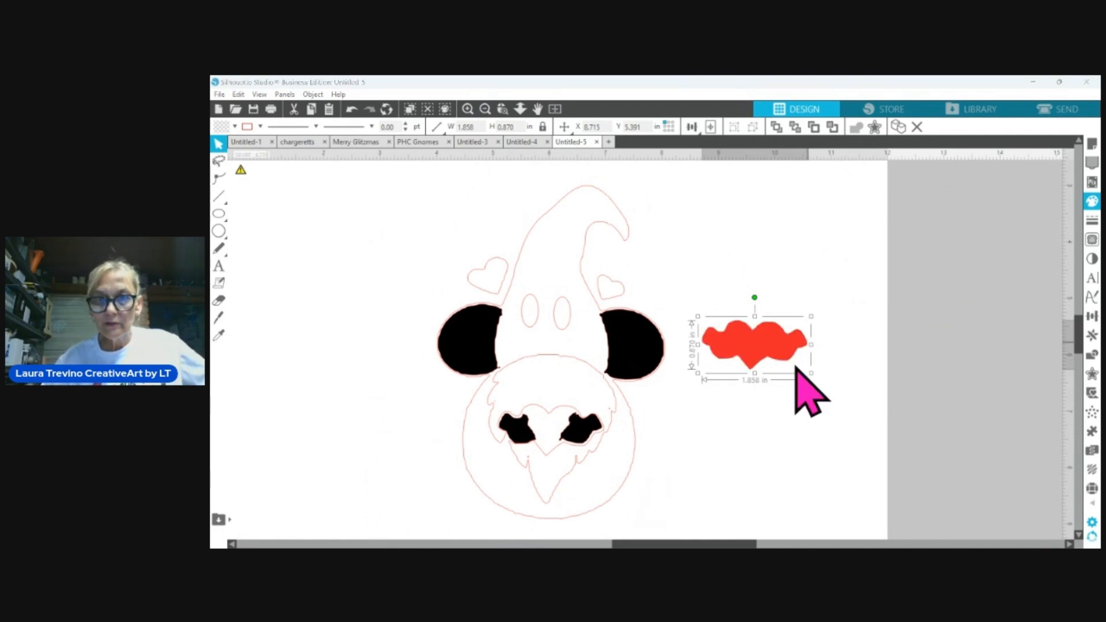
drag(789, 354, 587, 443)
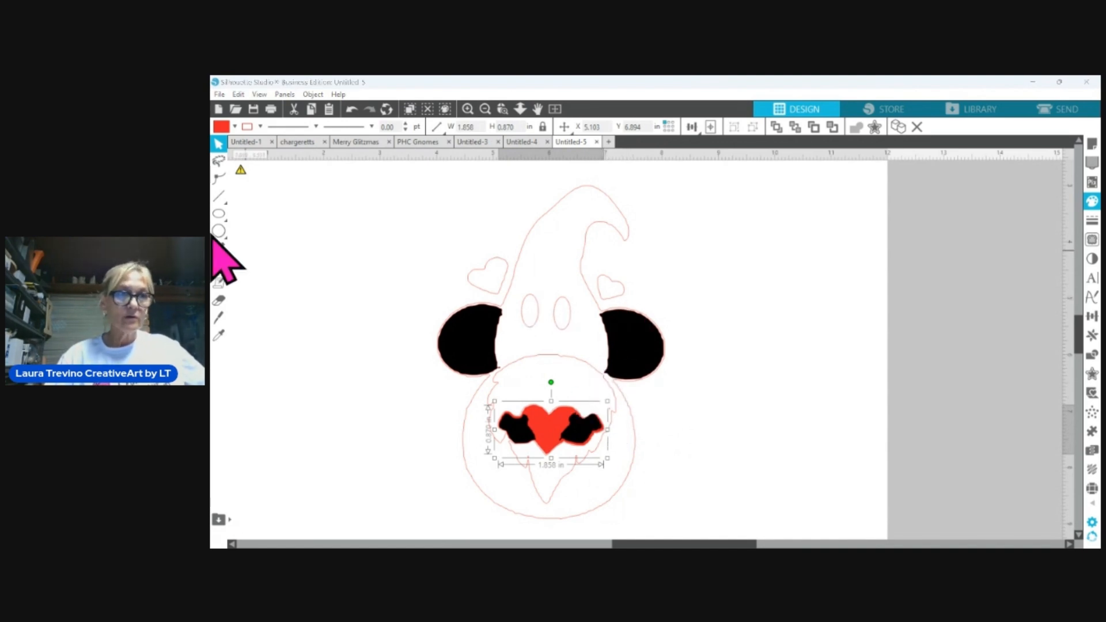
Draw a nose ellipse about 1.0 in wide and 0.4 in high, fill it with peach and centre it at the hat's base
click(220, 214)
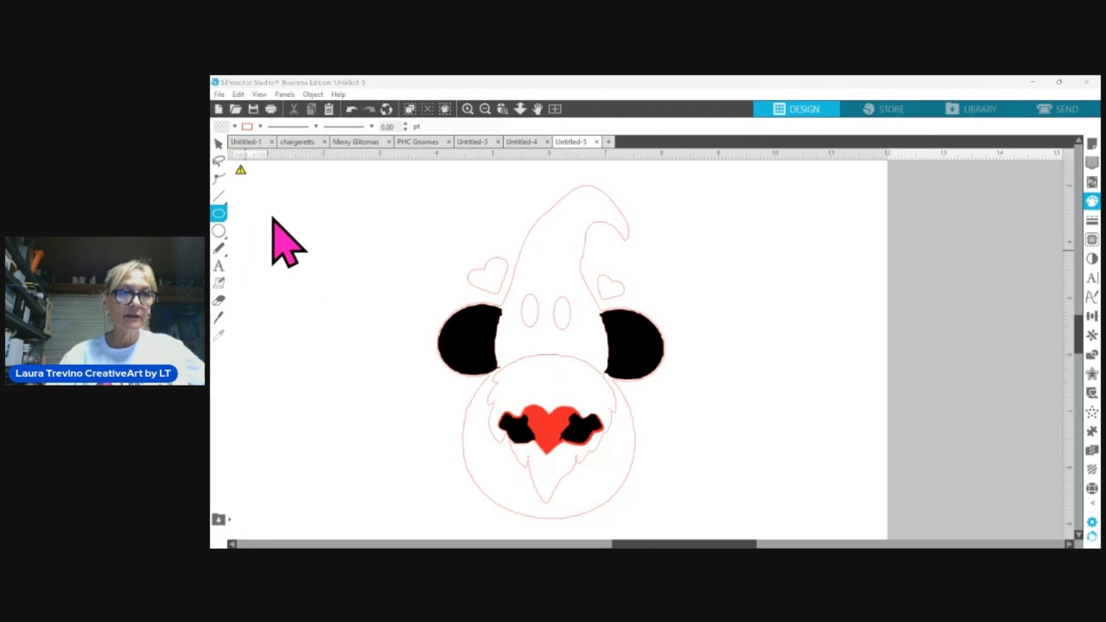
drag(527, 374, 587, 400)
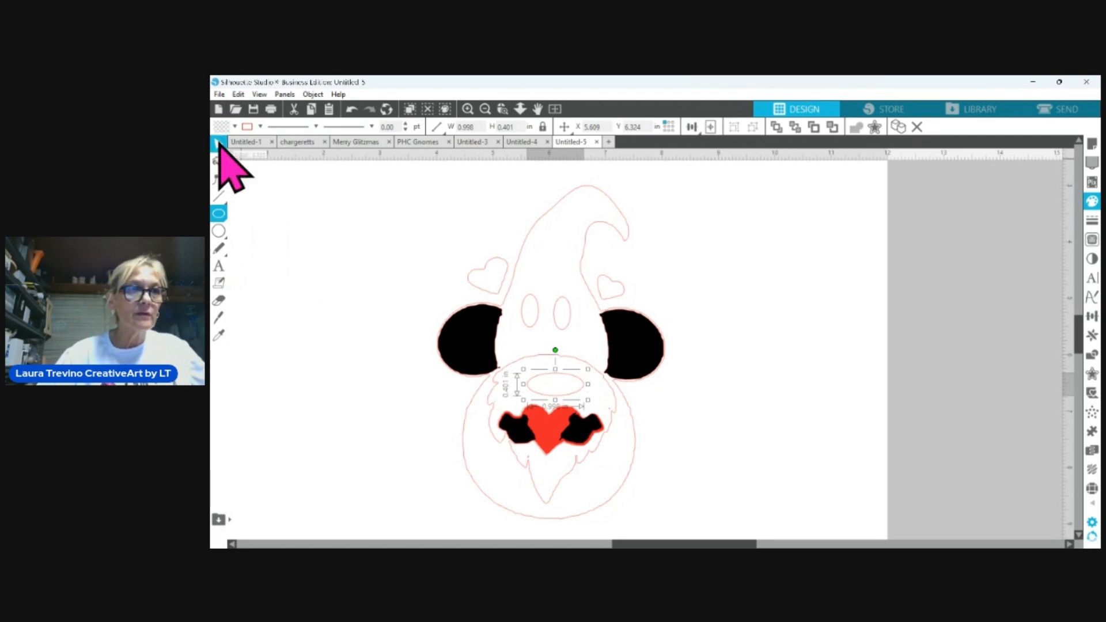
click(219, 144)
drag(582, 391, 572, 372)
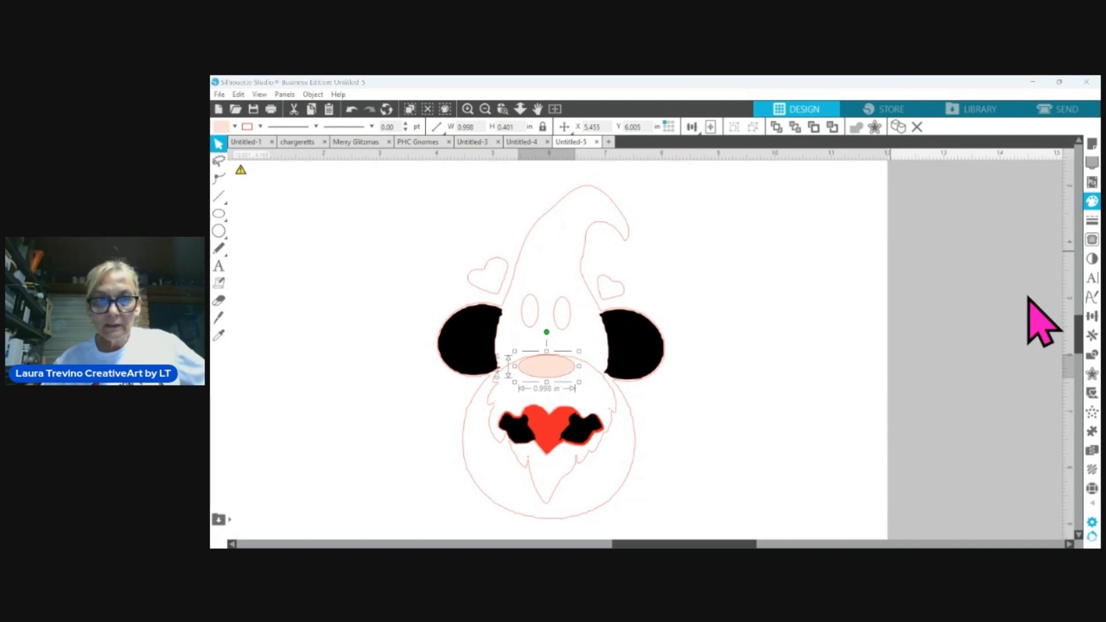
Fill both small hearts beside the hat with red
click(611, 287)
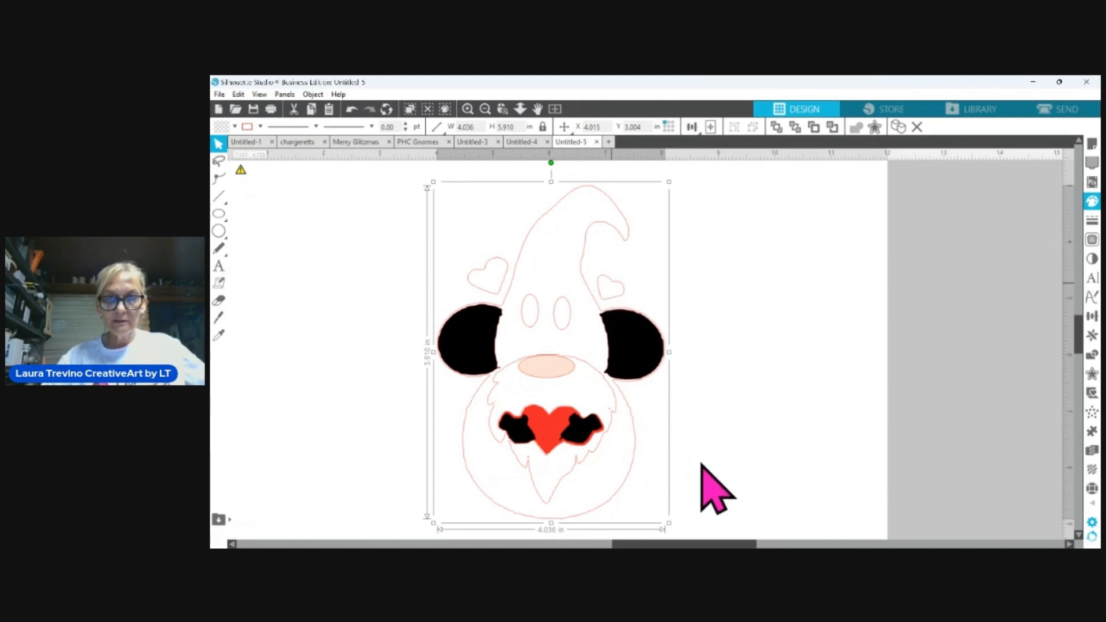
click(768, 379)
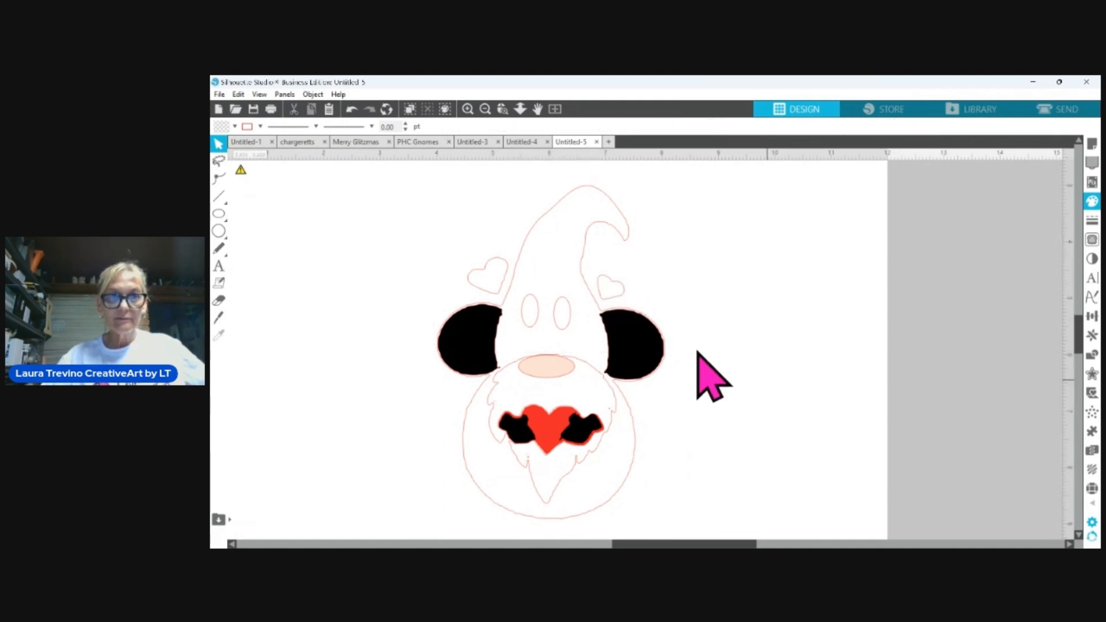
click(612, 286)
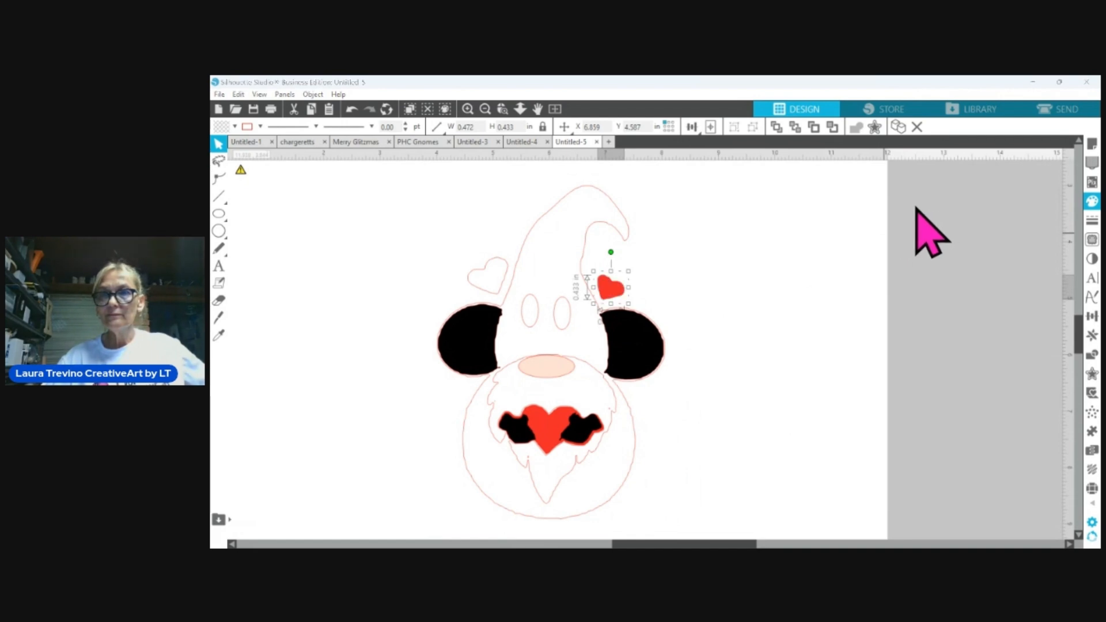
click(478, 287)
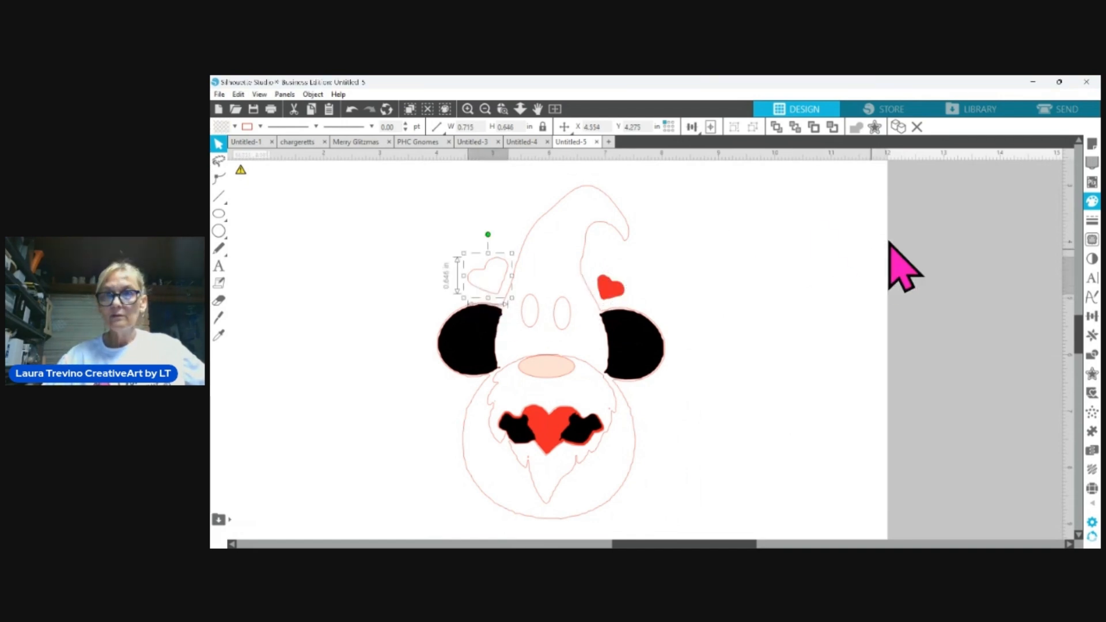
click(905, 206)
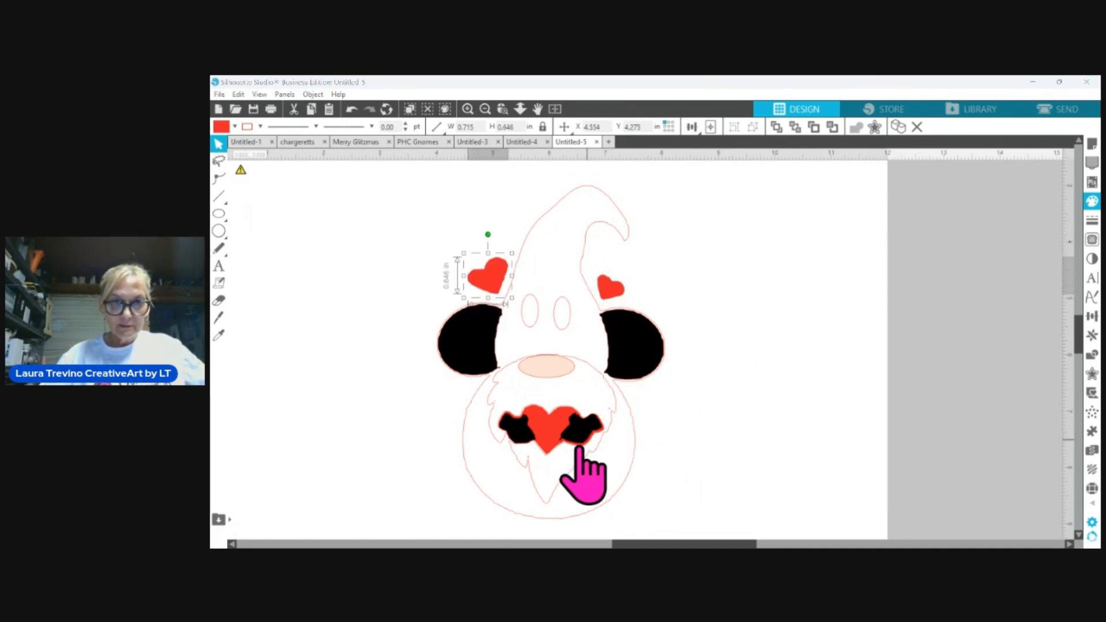
Fill both ellipses on the hat with yellow
click(561, 477)
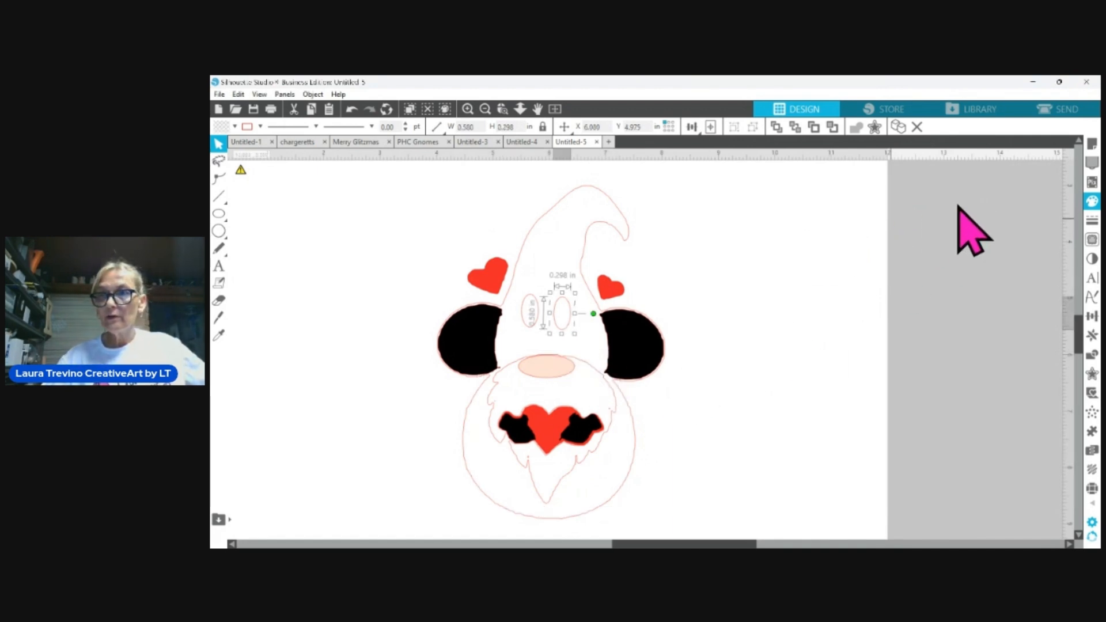
drag(557, 321, 525, 322)
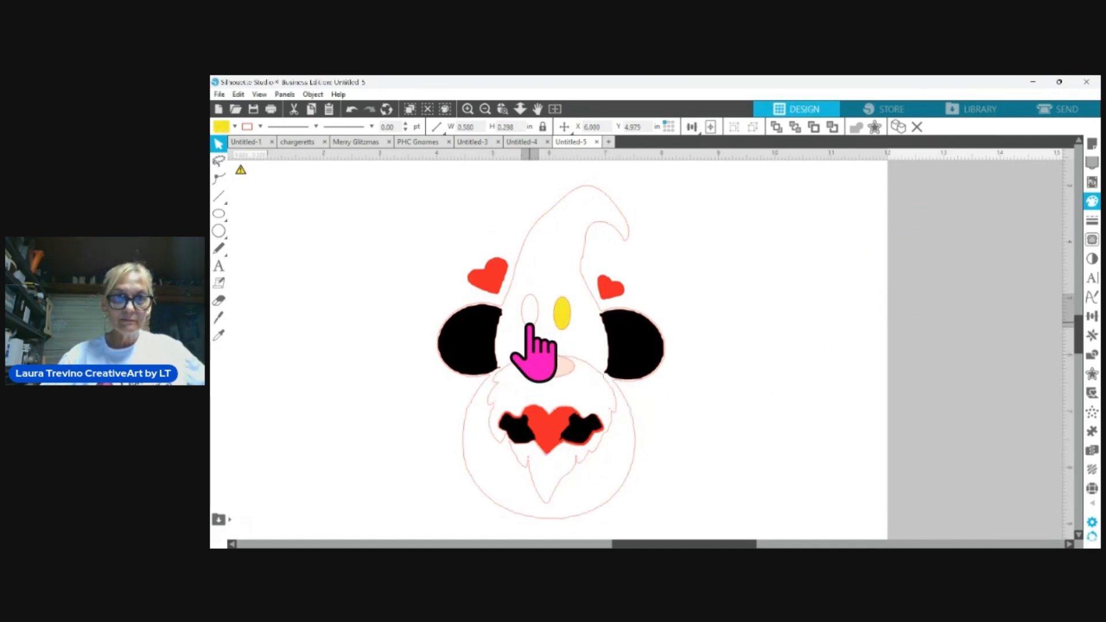
click(902, 208)
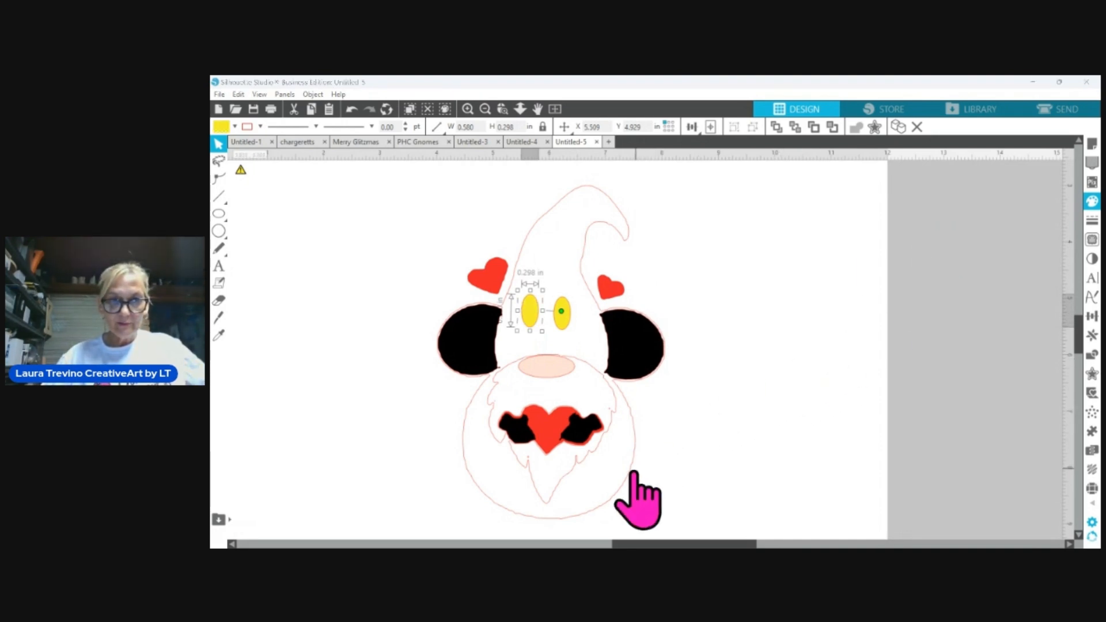
Nudge the full silhouette outline and realign it with the coloured ears, hands and nose
scroll(636, 500, down, 2)
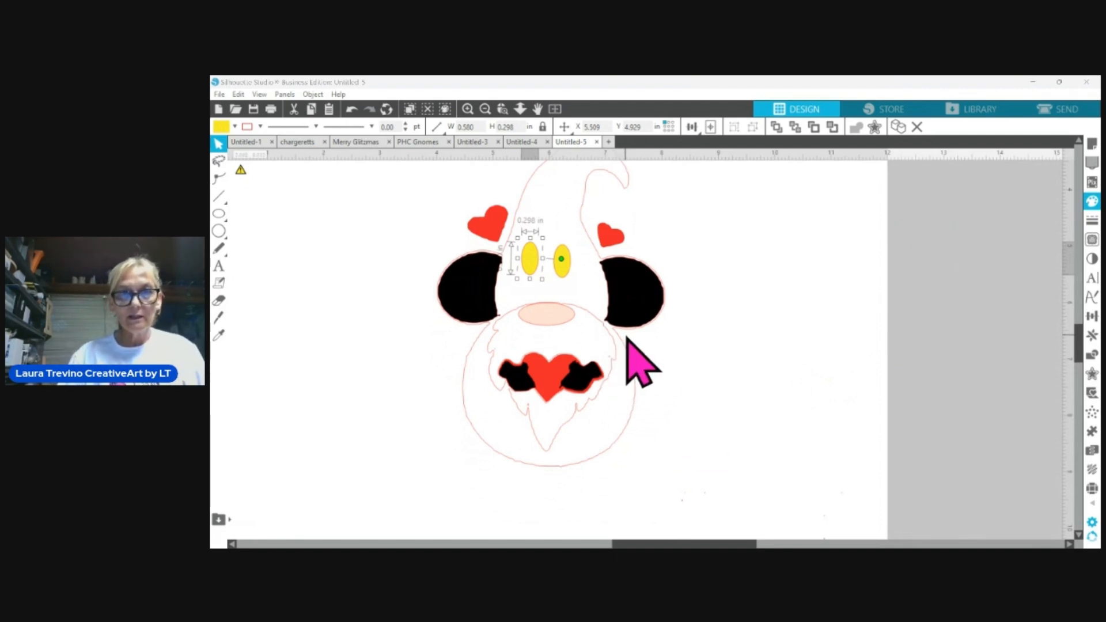
click(639, 423)
click(628, 424)
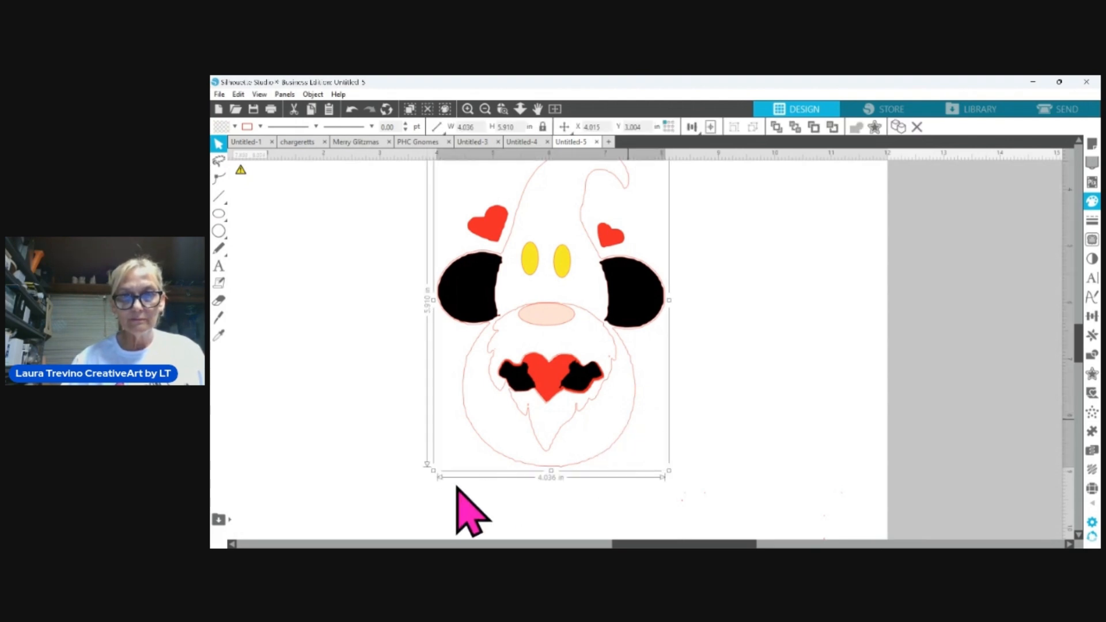
mouse_move(479, 437)
mouse_down()
mouse_move(365, 462)
mouse_move(329, 457)
mouse_move(459, 427)
mouse_move(477, 434)
mouse_up()
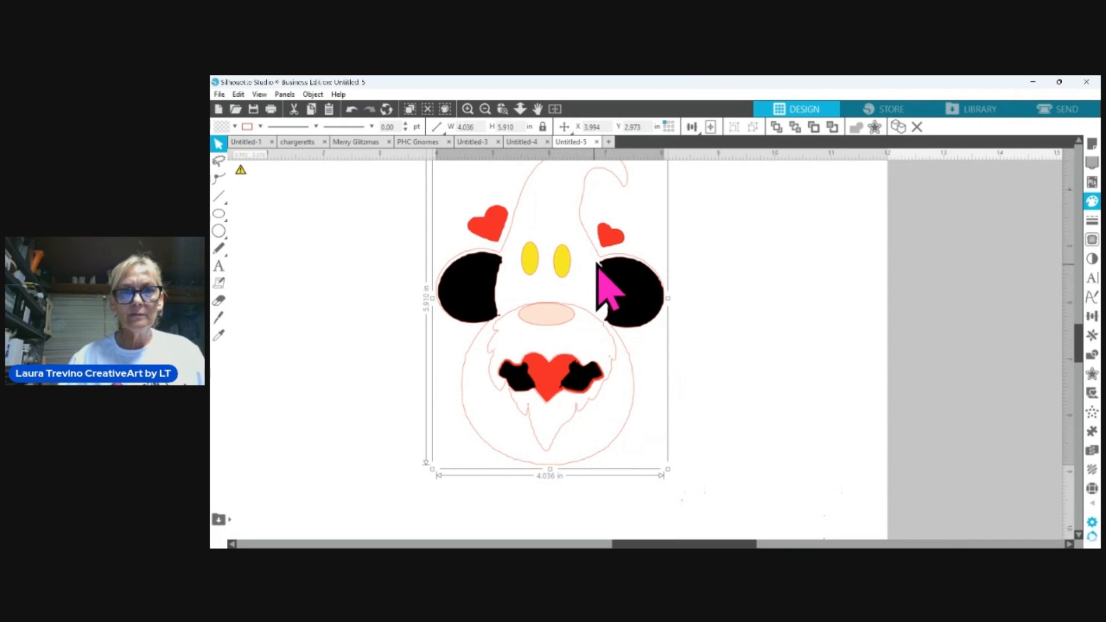
drag(601, 257, 601, 260)
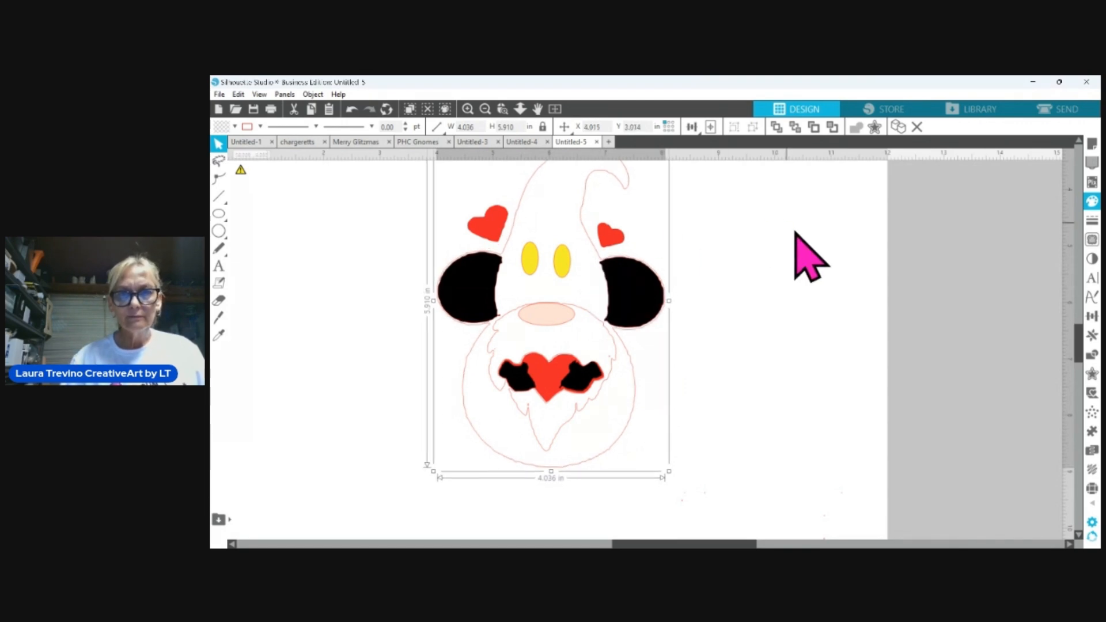
Move the reference gnome image next to the rebuilt gnome so both sit side by side
click(485, 109)
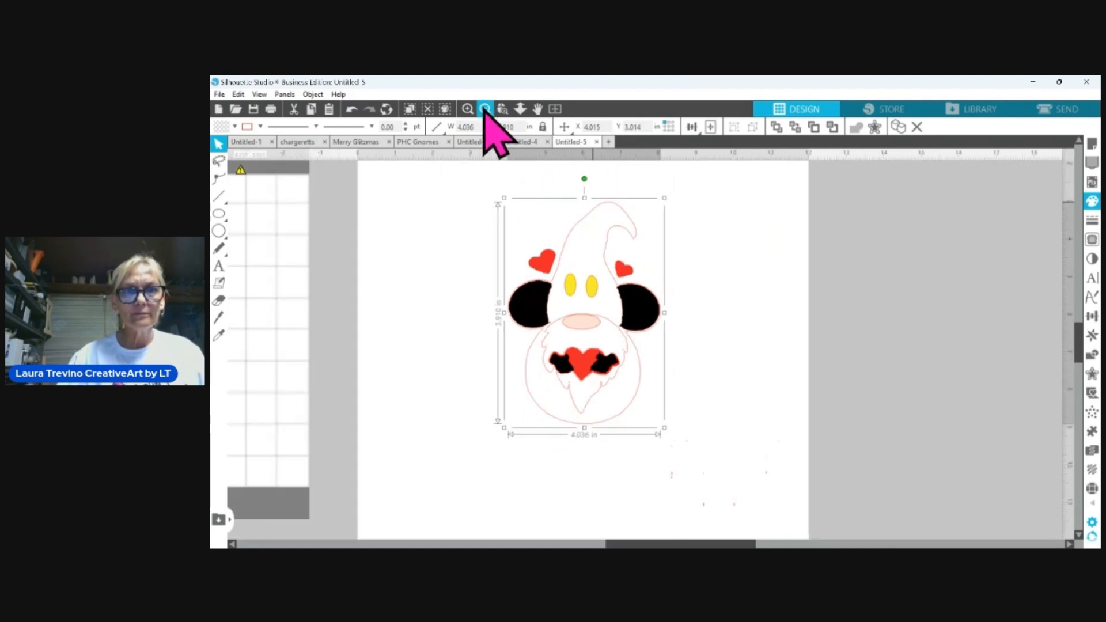
click(484, 109)
click(484, 110)
drag(317, 368, 435, 377)
Set a trace area about 5 in wide and 8 in high around the entire gnome in the reference image
click(692, 237)
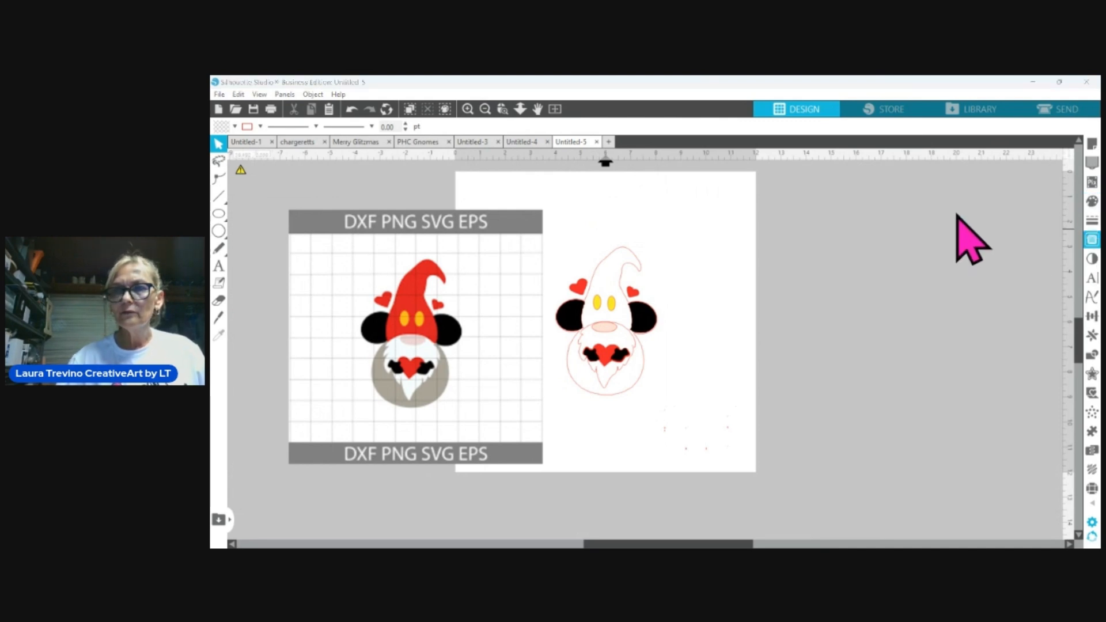
mouse_move(347, 267)
mouse_down()
mouse_move(378, 272)
mouse_move(464, 345)
mouse_move(471, 402)
mouse_move(473, 375)
mouse_up()
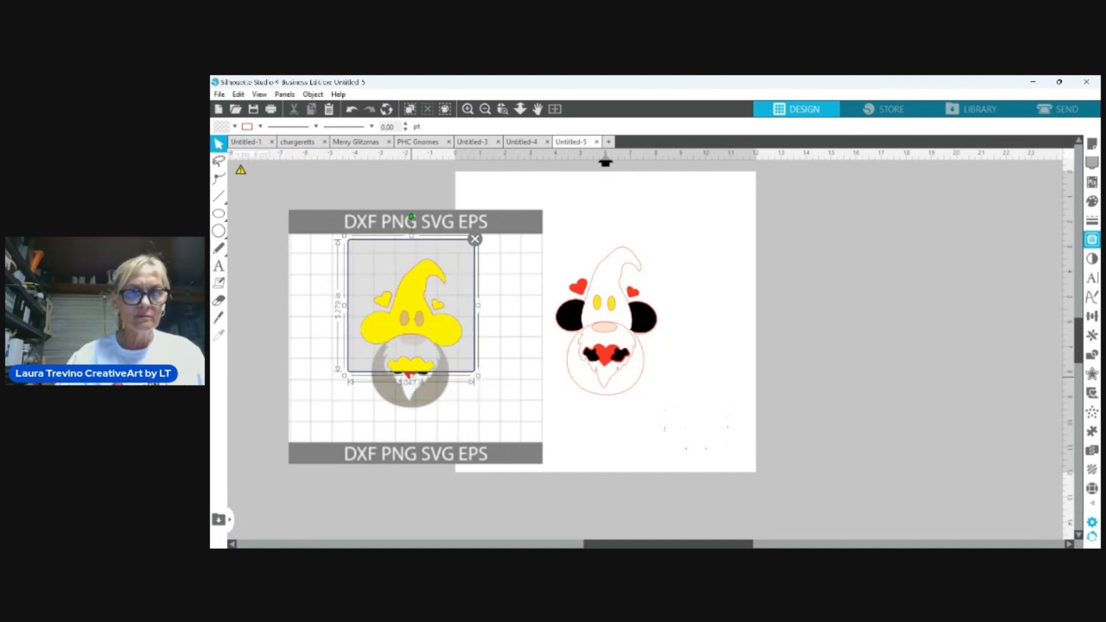
drag(411, 376, 409, 441)
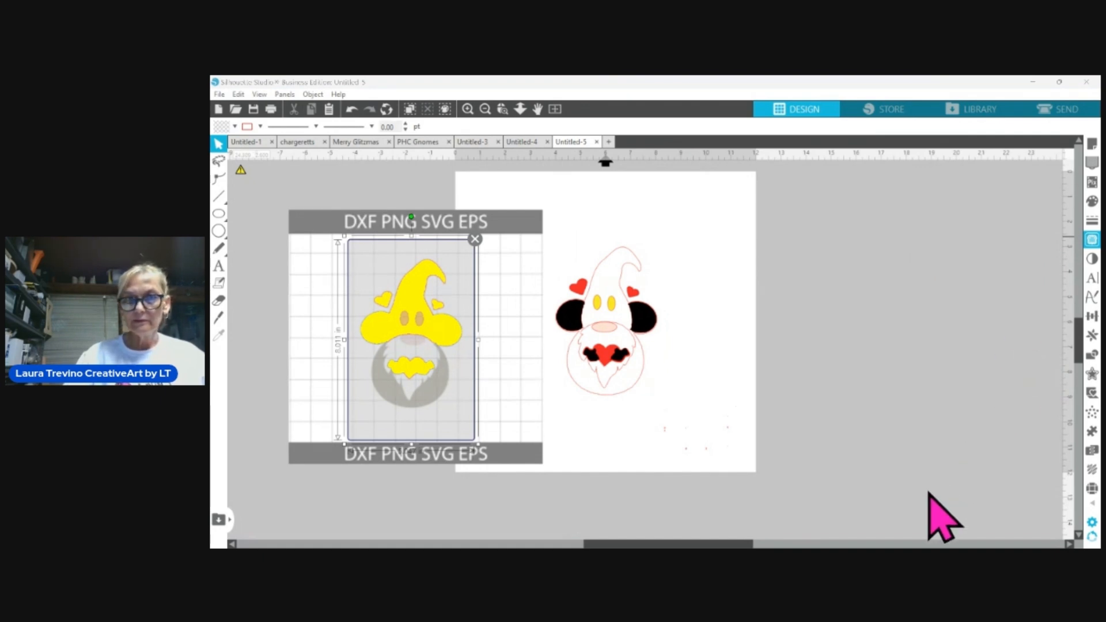
Move the reference image clear of the page and place the traced outlines beside the rebuilt gnome, isolating the hat-and-ears shape
mouse_move(469, 445)
mouse_down()
mouse_move(300, 464)
mouse_move(285, 488)
mouse_up()
mouse_move(448, 361)
mouse_down()
mouse_move(568, 403)
mouse_move(536, 409)
mouse_up()
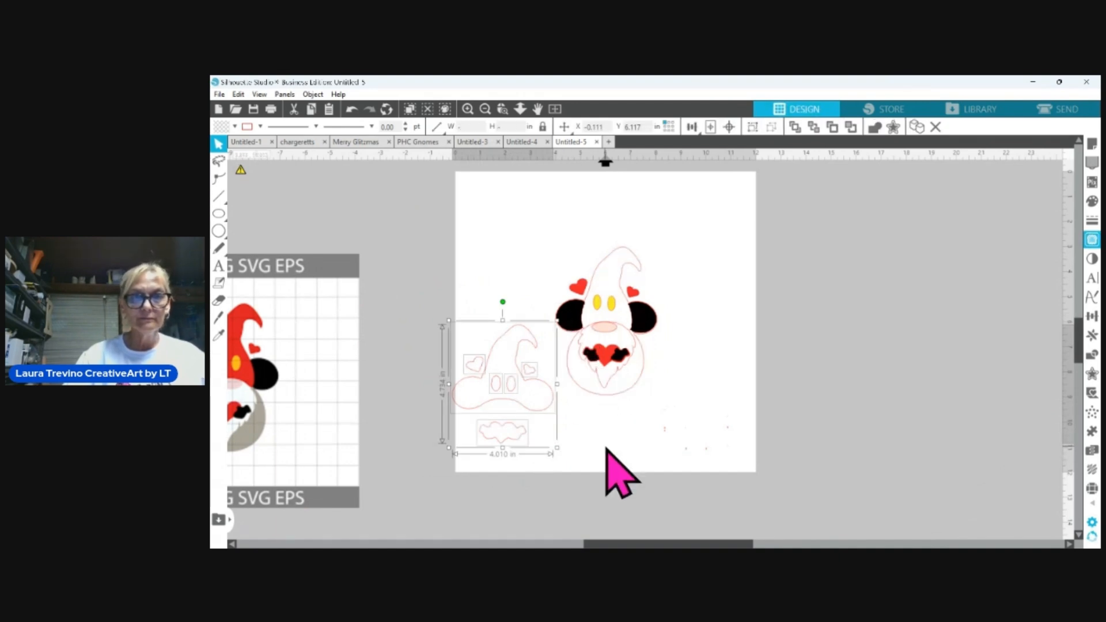
click(617, 469)
click(537, 409)
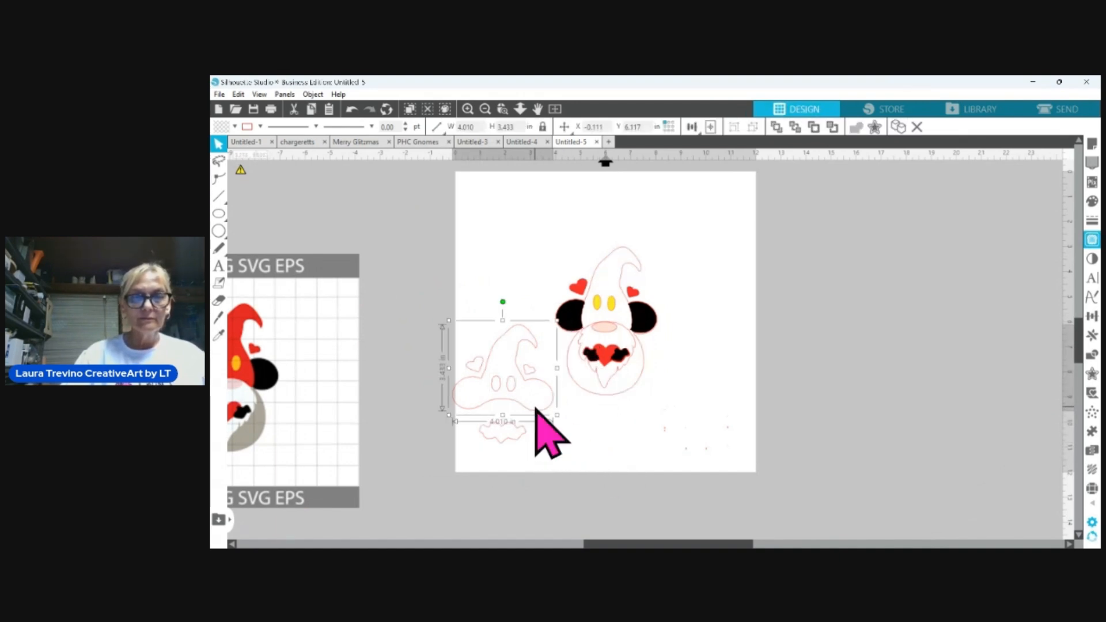
Fill the traced hat-and-ears shape with red and place it over the rebuilt gnome's hat and ears
click(1090, 201)
click(924, 206)
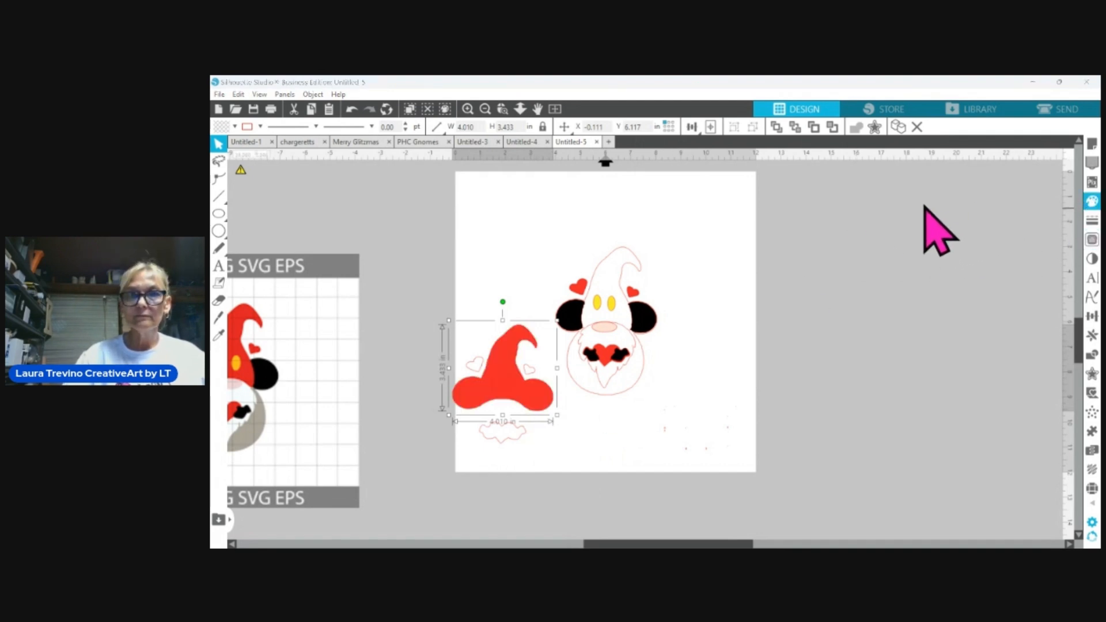
drag(544, 407, 649, 329)
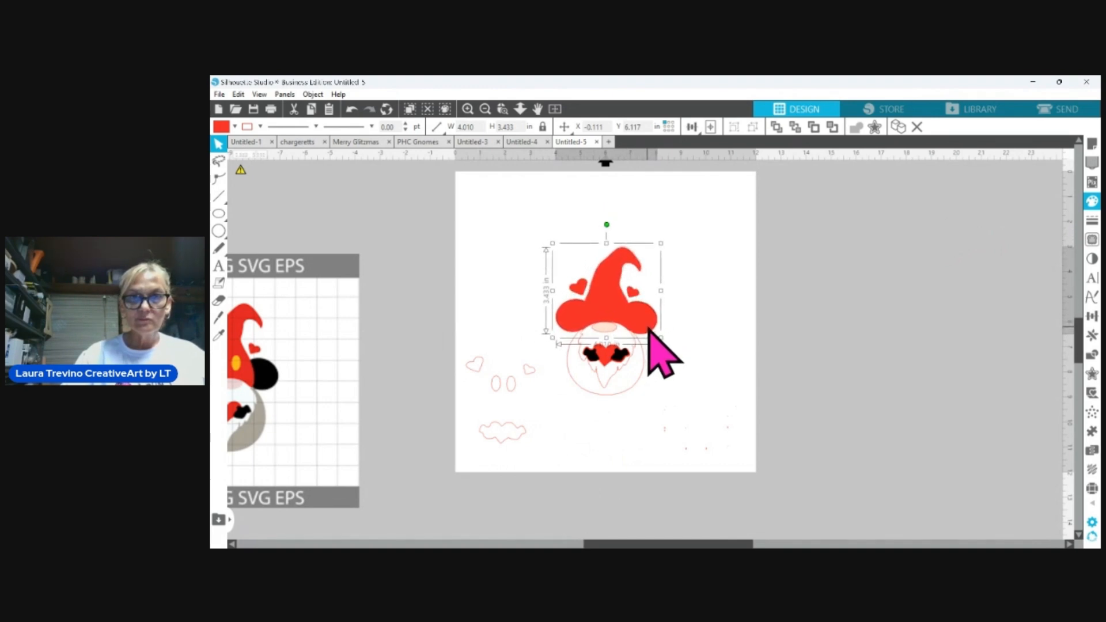
Bring the black ears and yellow ellipses in front of the red hat shape and realign the hat with the gnome
drag(649, 329, 653, 287)
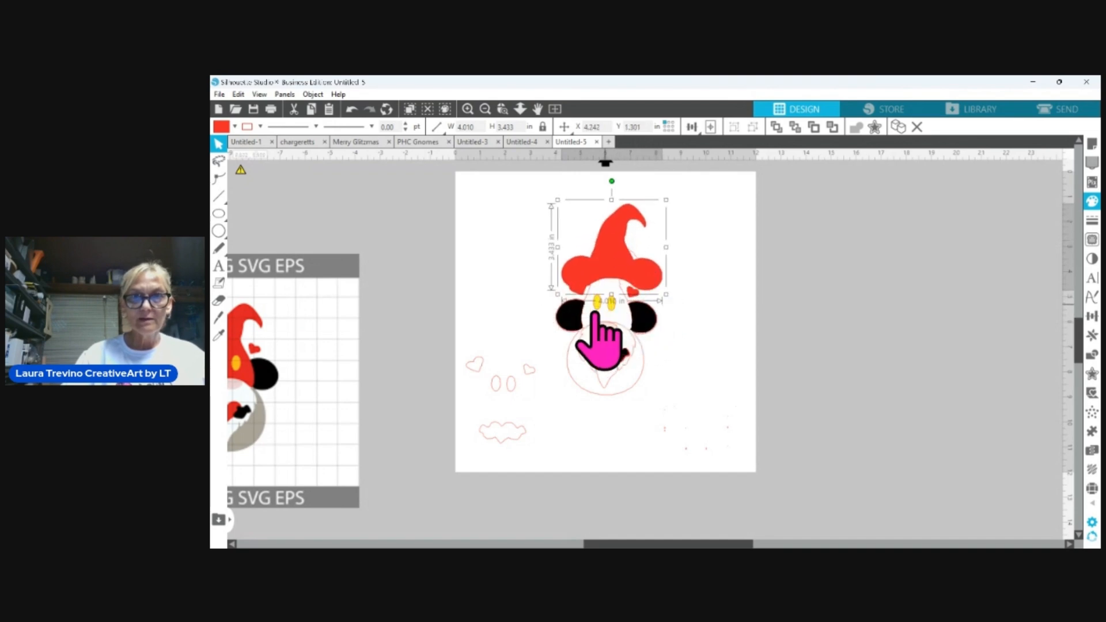
click(580, 321)
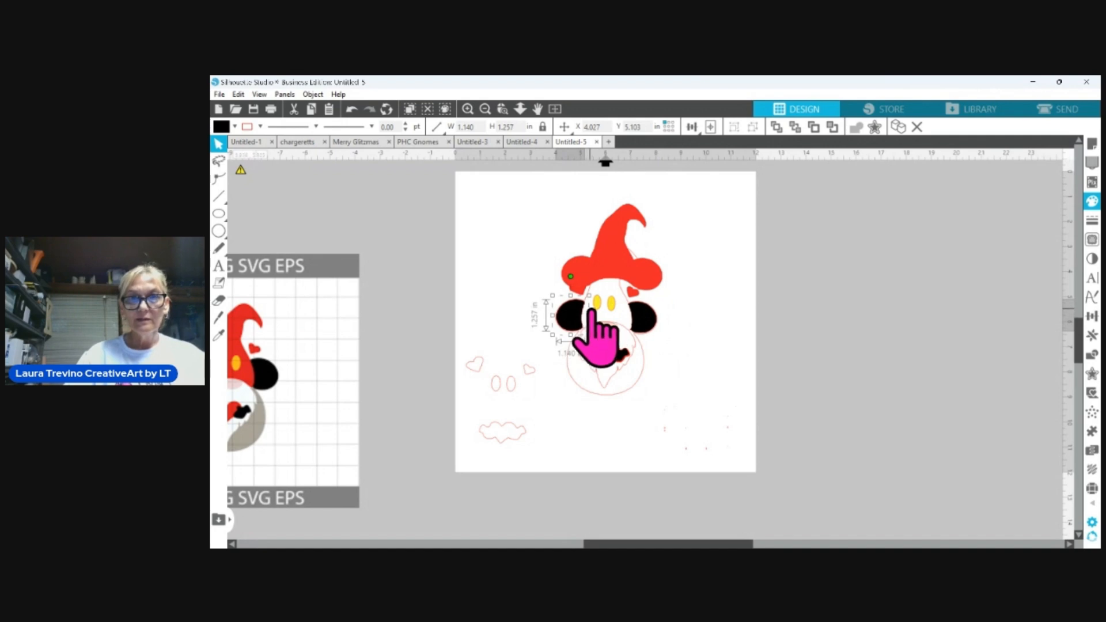
shift+click(594, 307)
shift+click(610, 307)
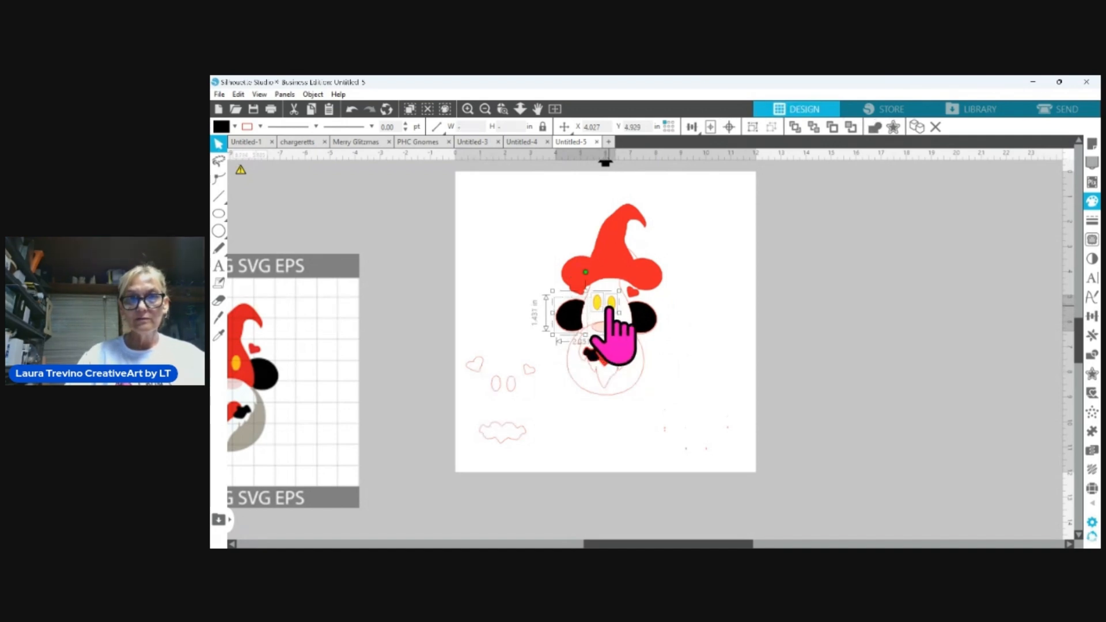
shift+click(643, 326)
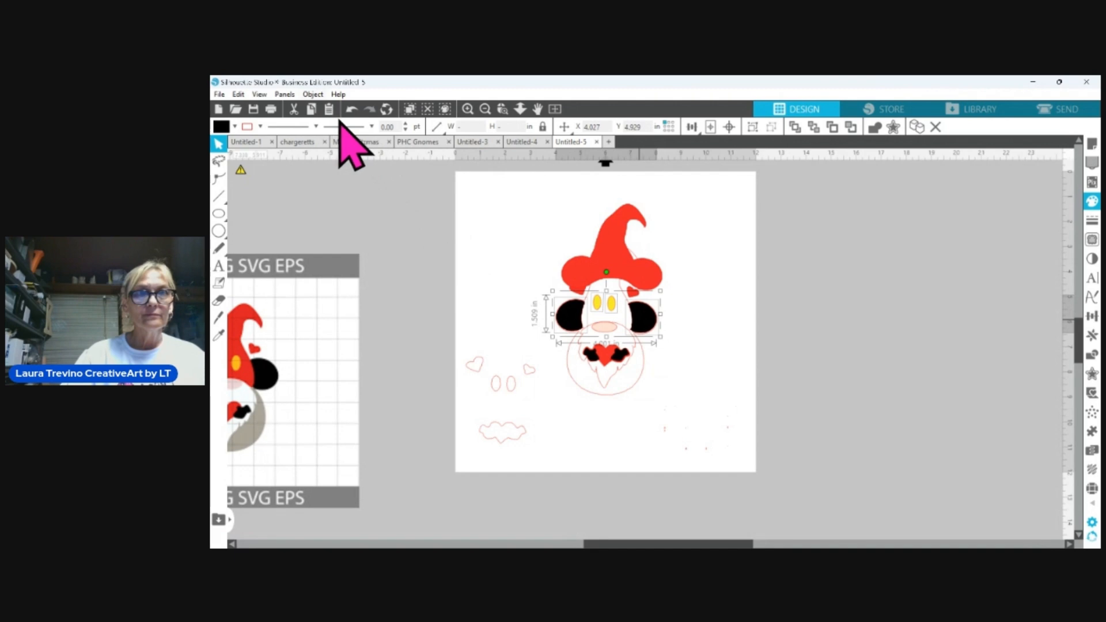
click(697, 244)
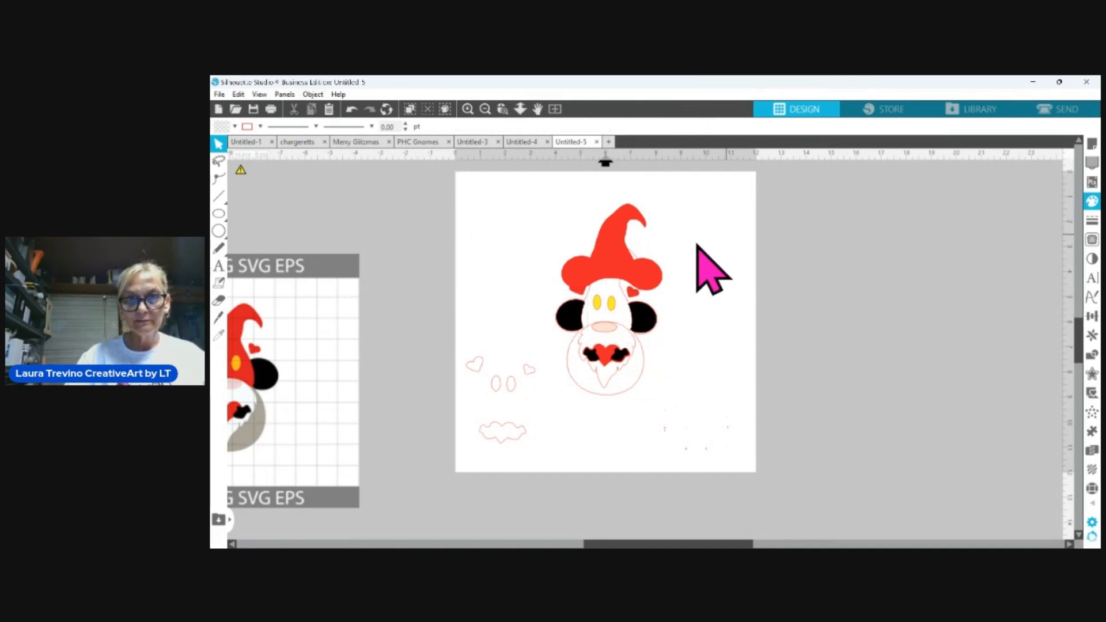
drag(660, 282, 651, 316)
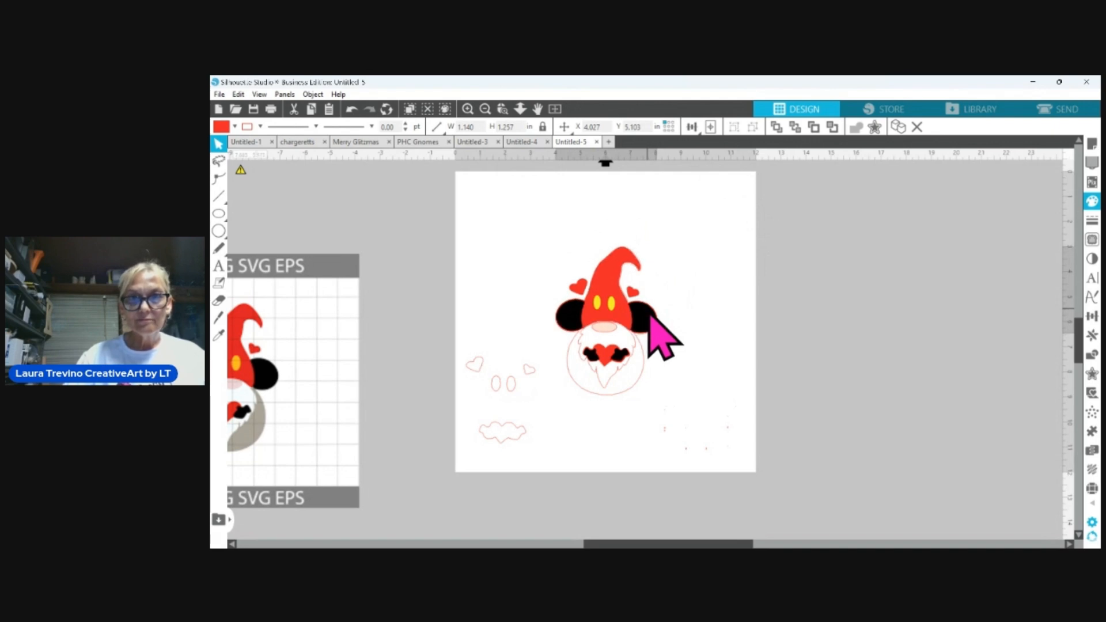
click(715, 320)
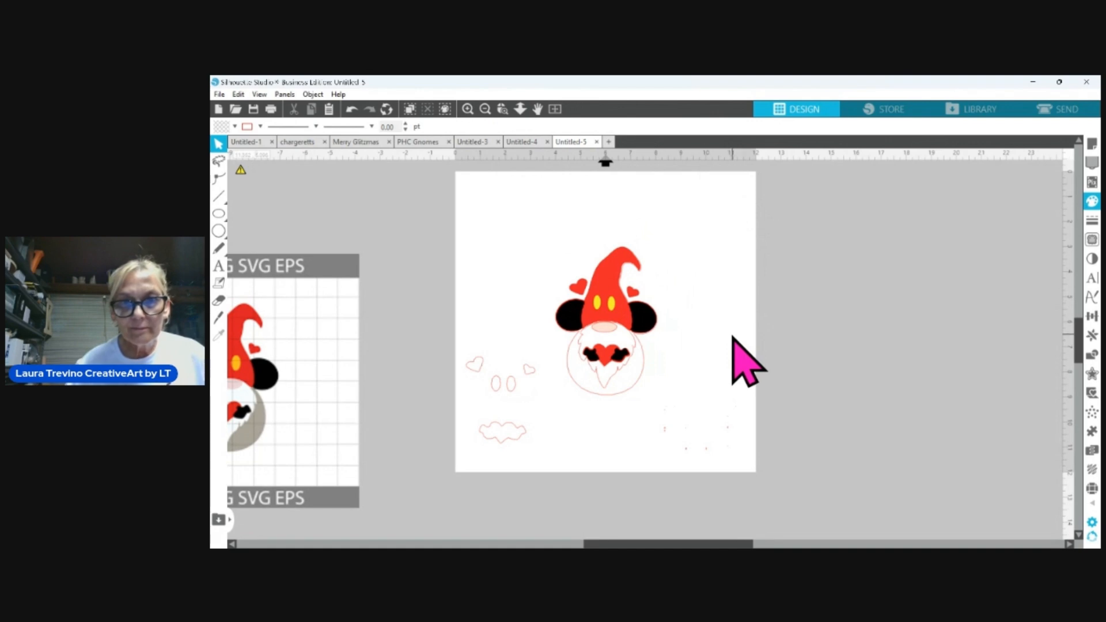
Fill the full silhouette outline behind the gnome with light gray
click(467, 109)
click(468, 109)
click(467, 109)
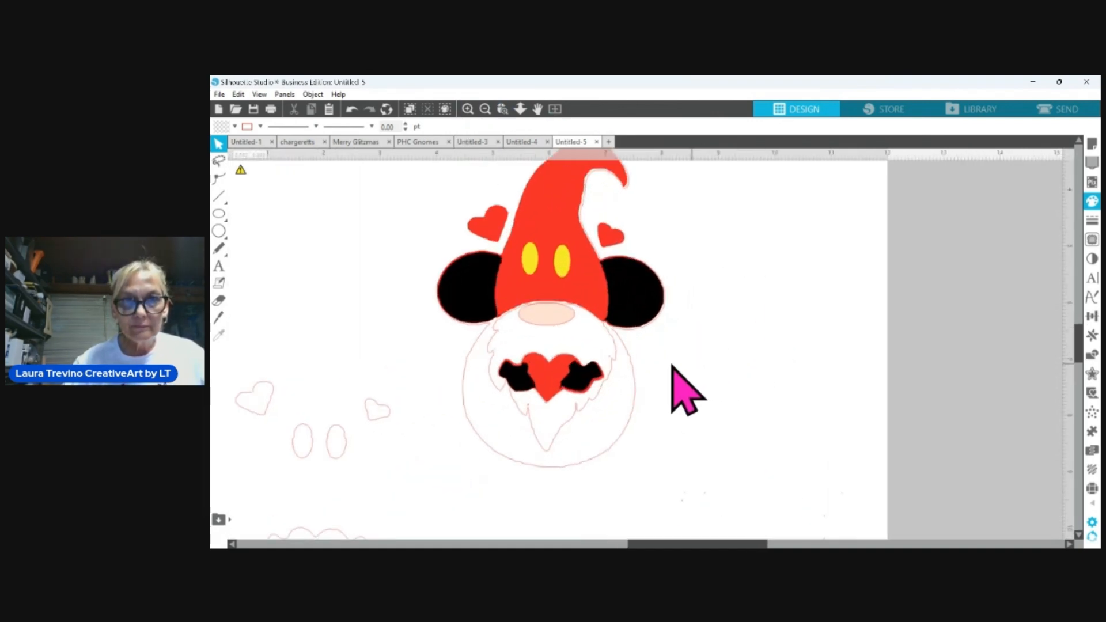
click(579, 415)
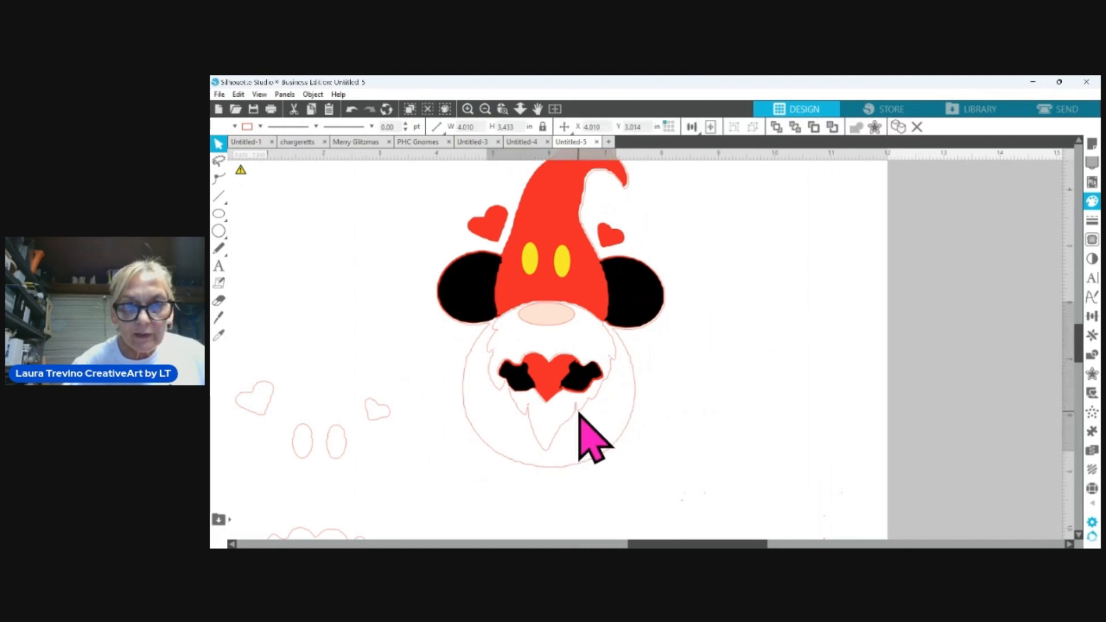
click(582, 427)
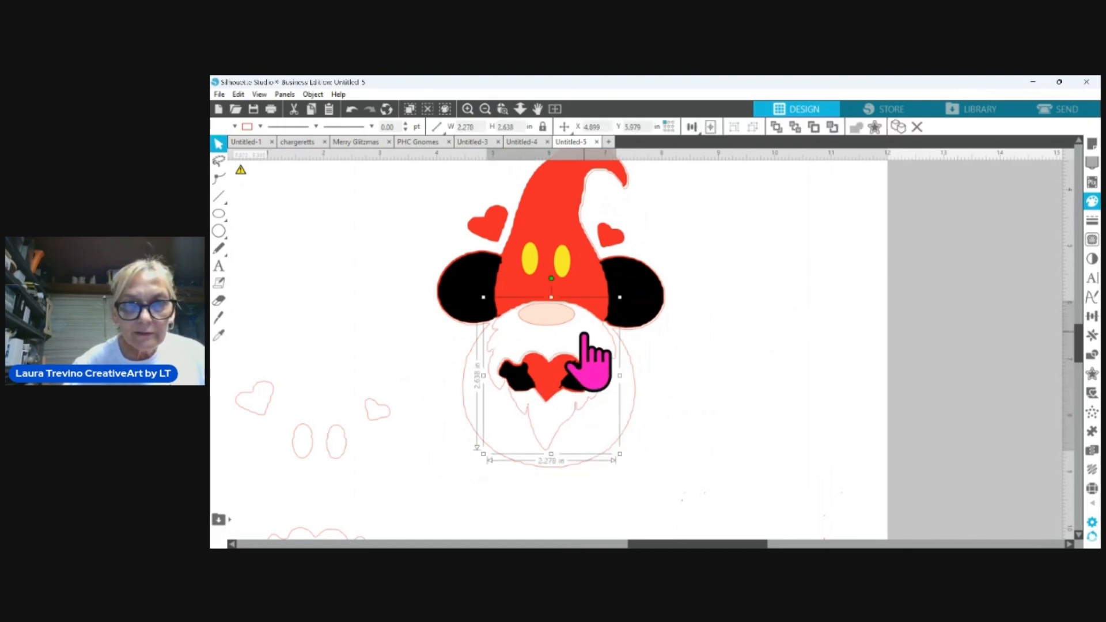
click(554, 326)
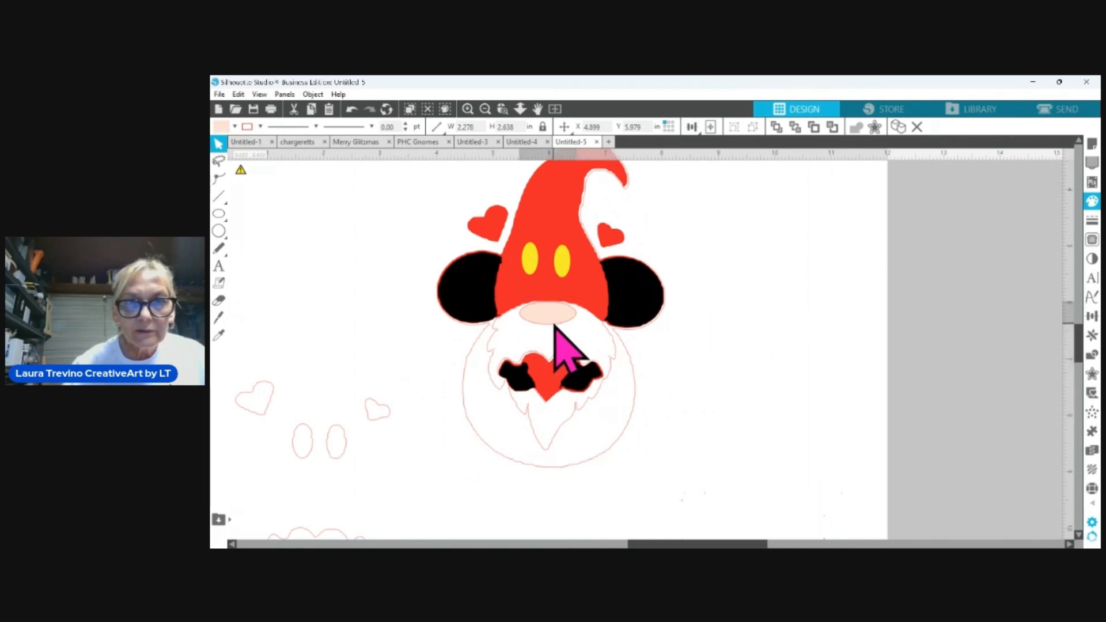
click(635, 384)
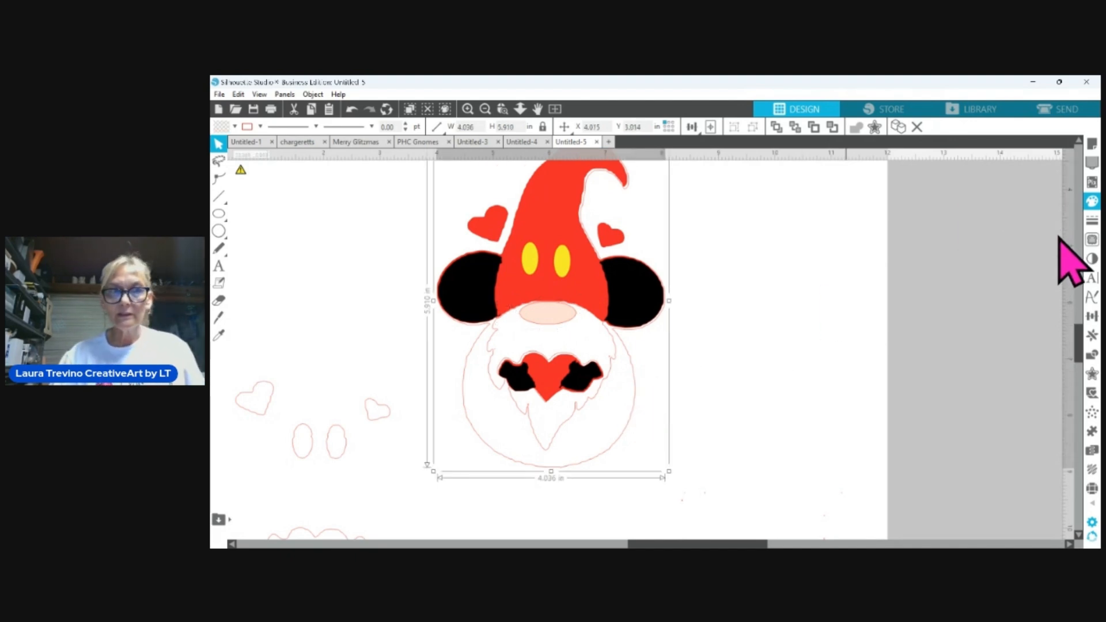
click(942, 245)
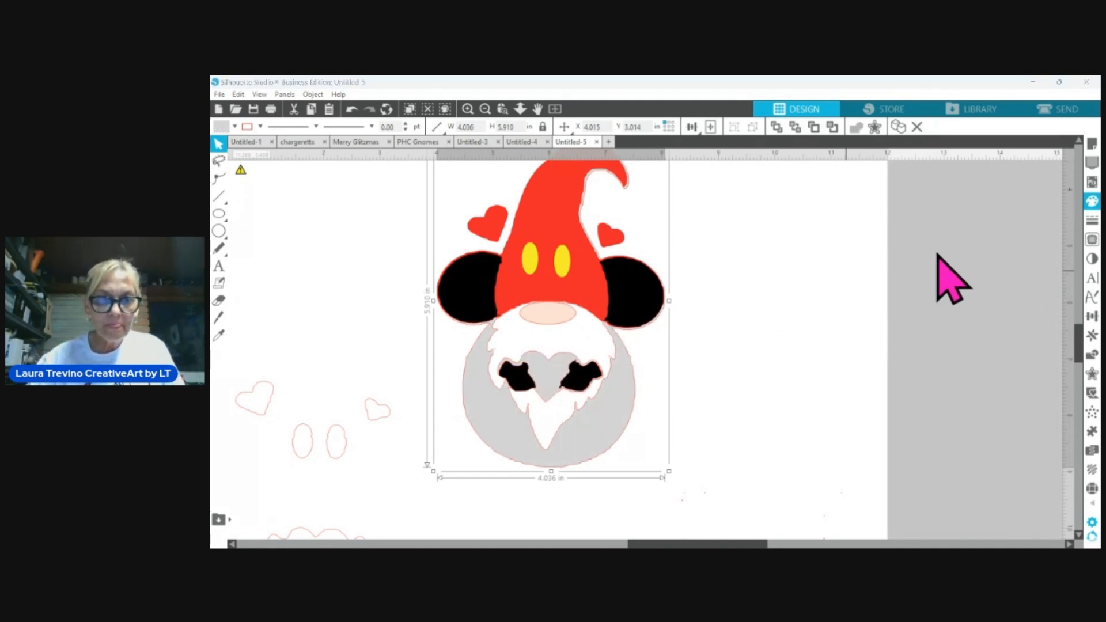
Send the gray silhouette behind the red heart and nudge it into alignment with the other layers
click(545, 381)
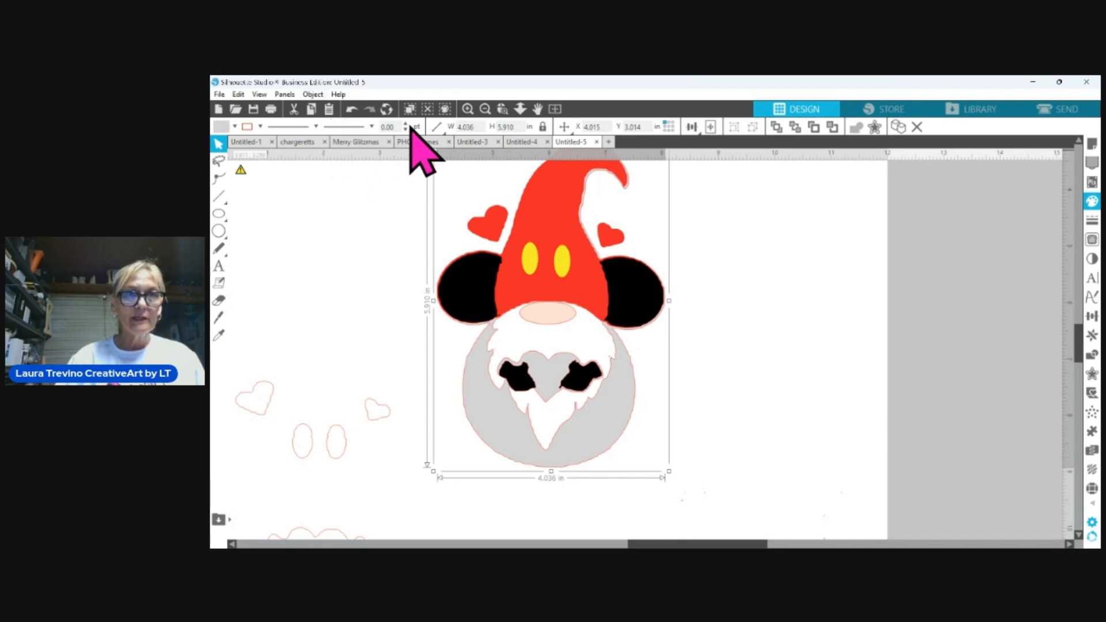
key(ctrl+[)
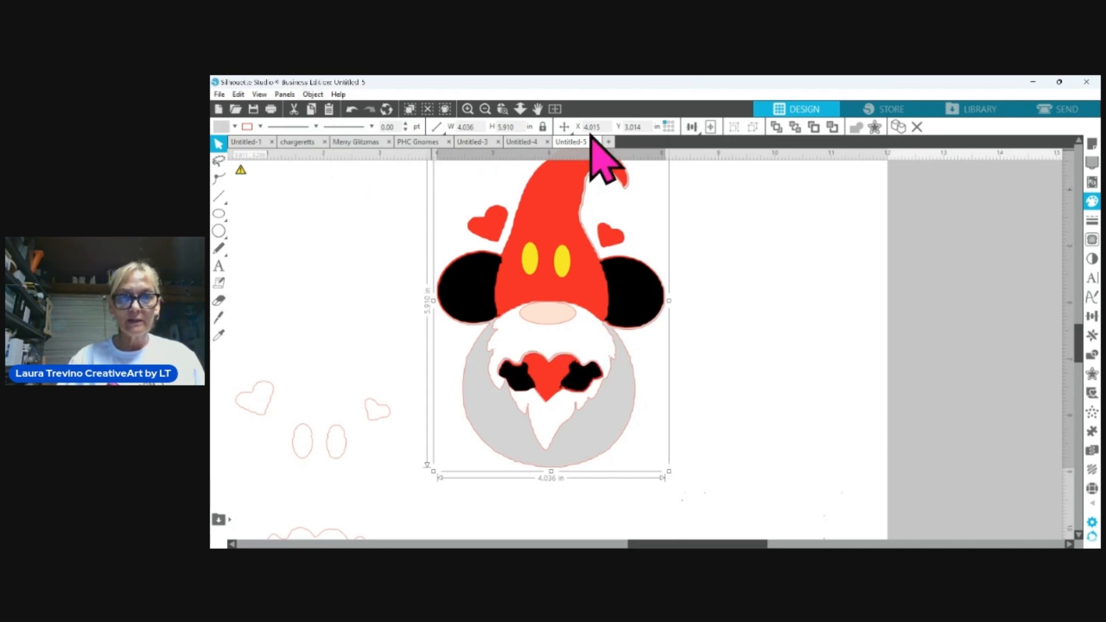
scroll(772, 365, up, 1)
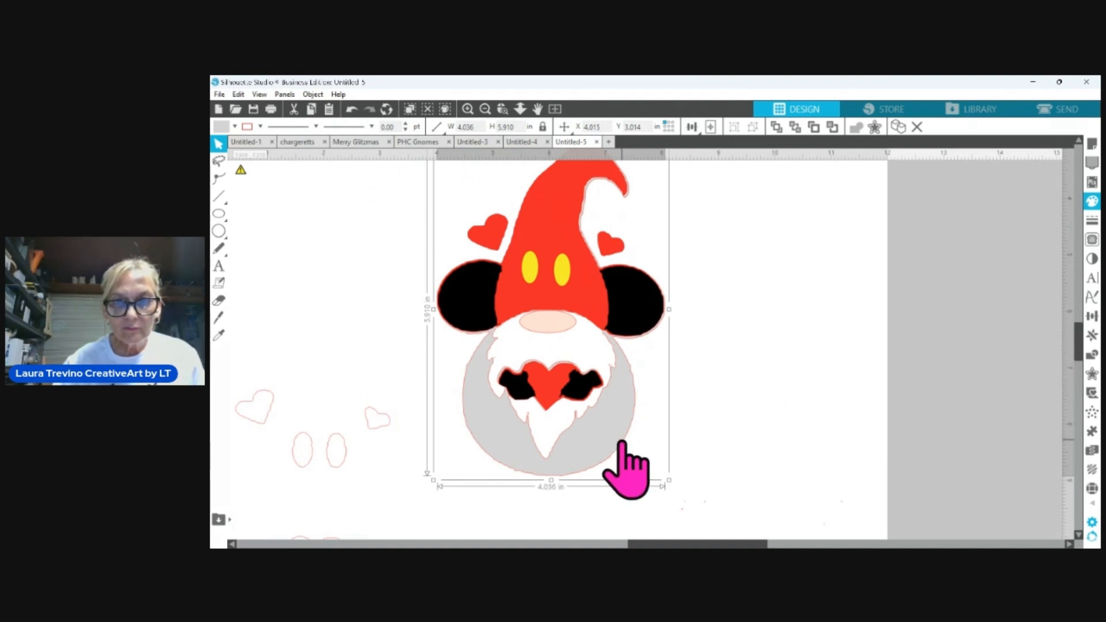
drag(623, 441, 622, 441)
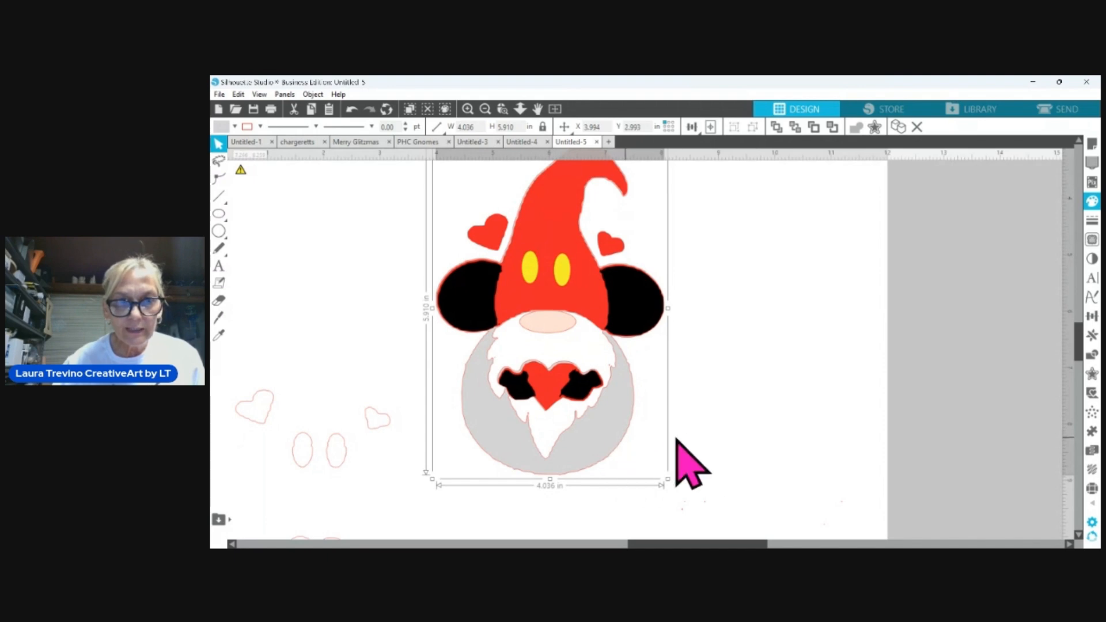
Fine-tune the black hands on the heart, nudging the left one and enlarging it to about 0.66 in wide
click(551, 405)
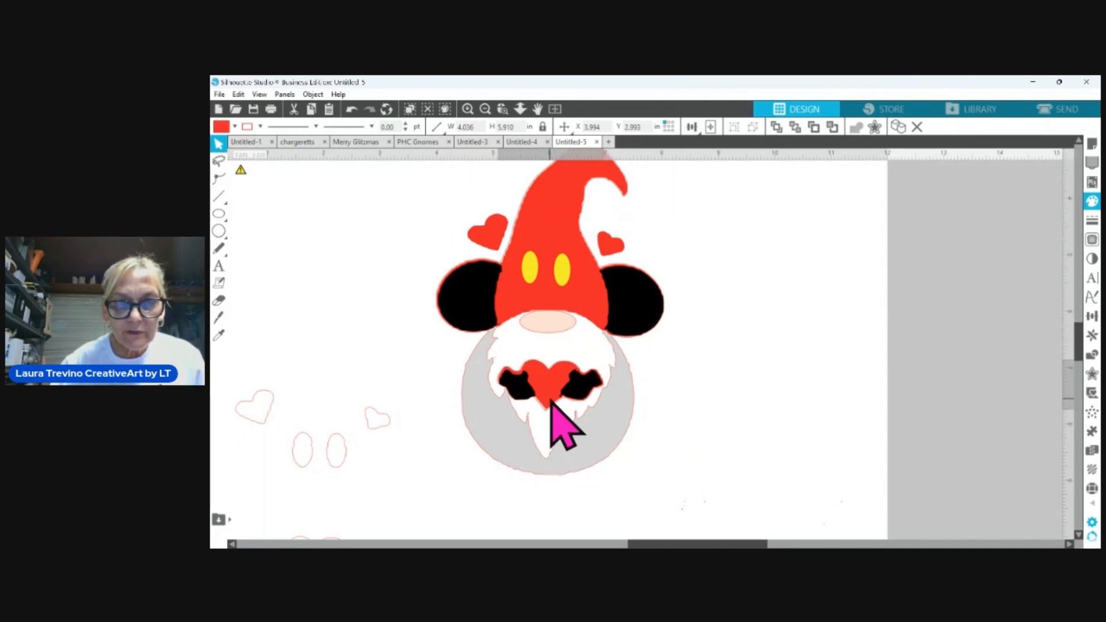
click(552, 404)
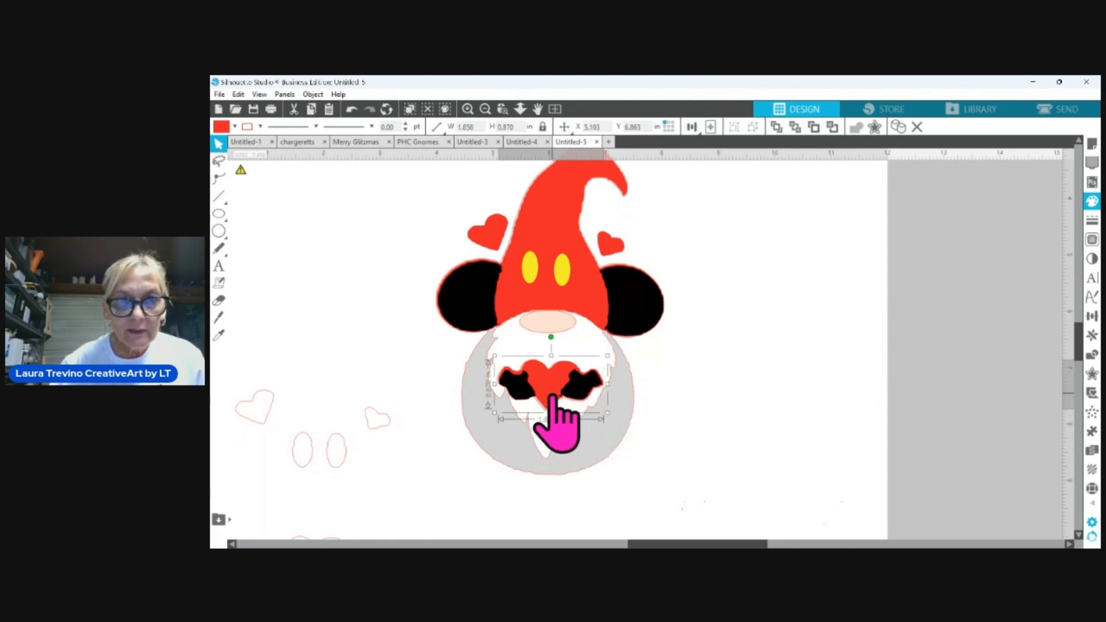
click(579, 404)
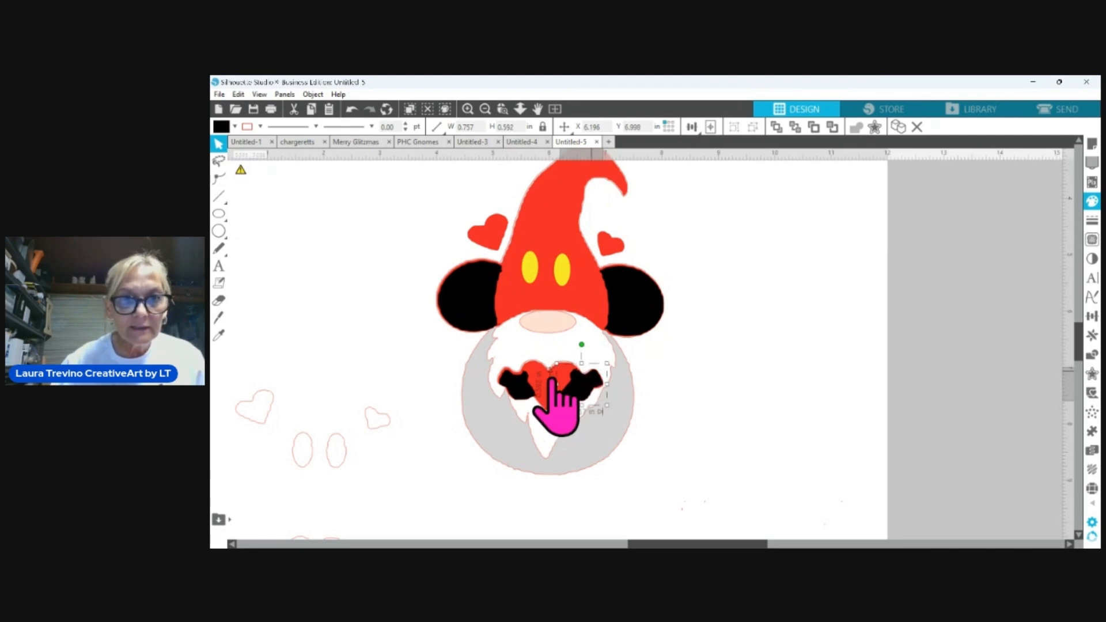
click(516, 388)
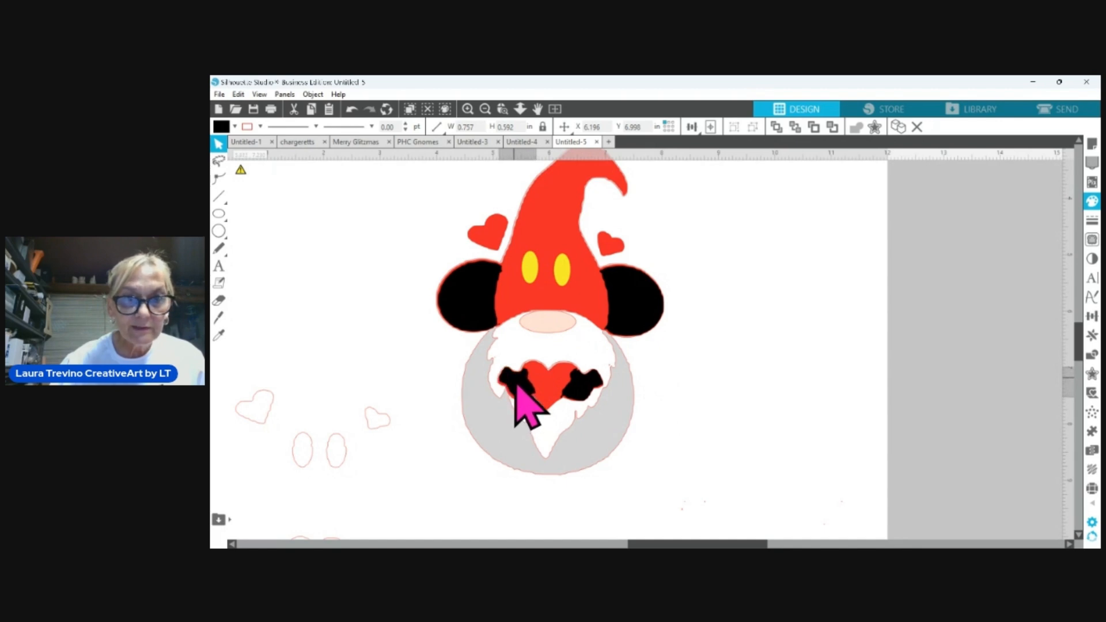
drag(516, 386, 513, 384)
key(Escape)
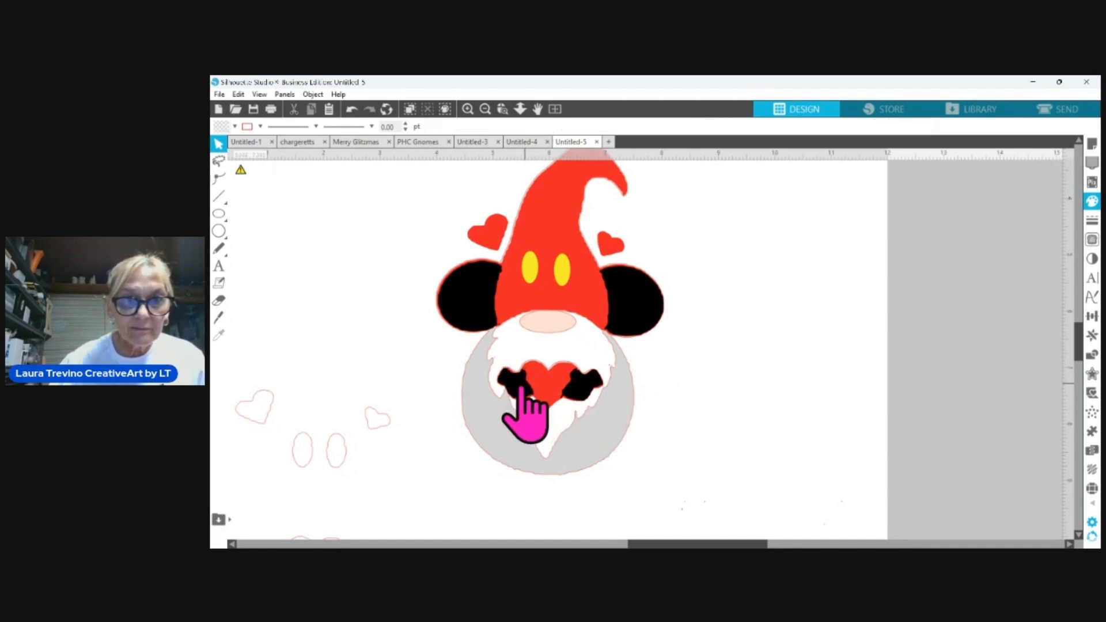
click(522, 390)
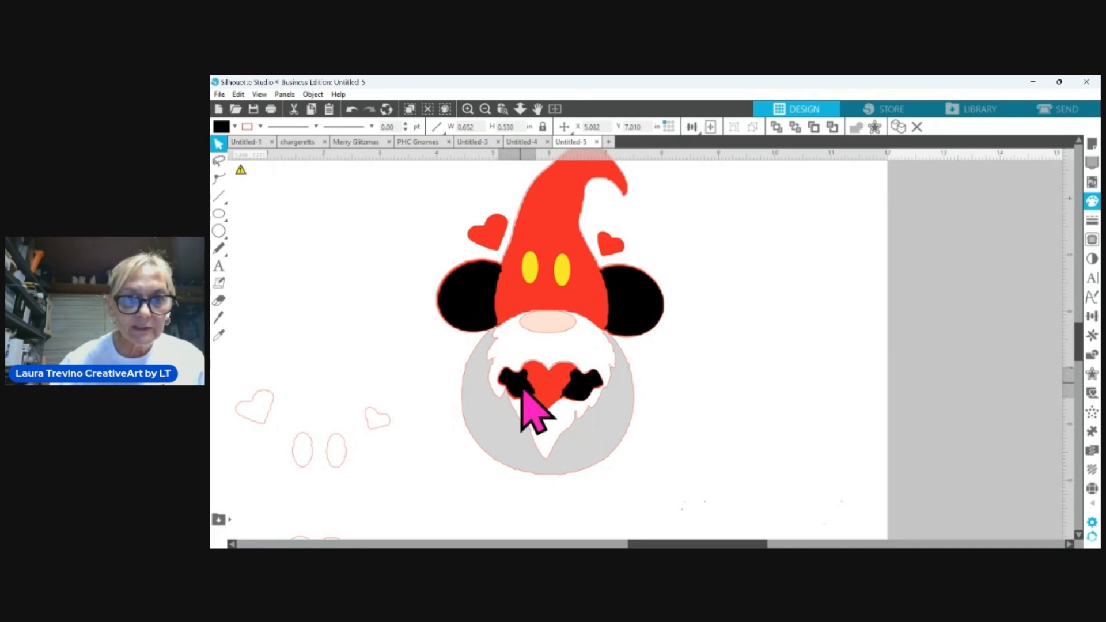
drag(522, 391, 522, 390)
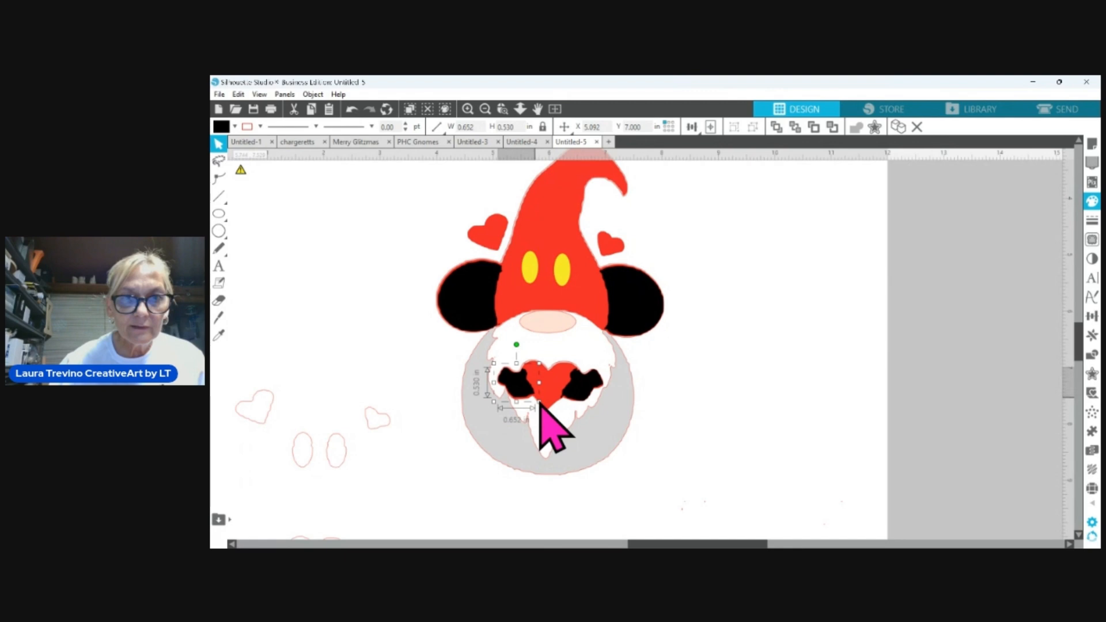
drag(540, 404, 541, 404)
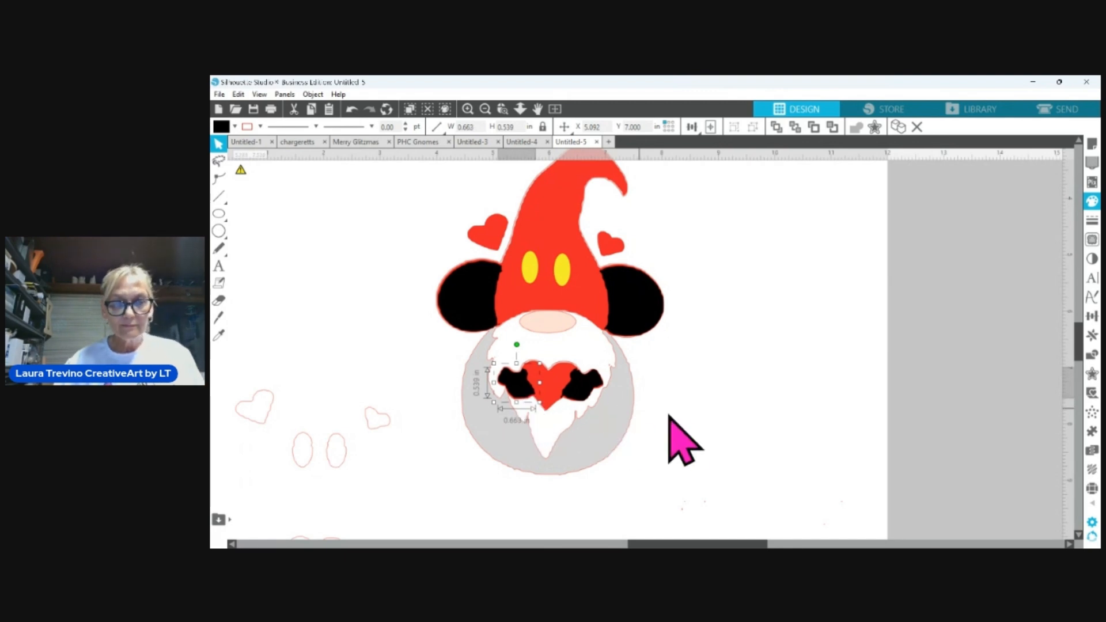
click(723, 439)
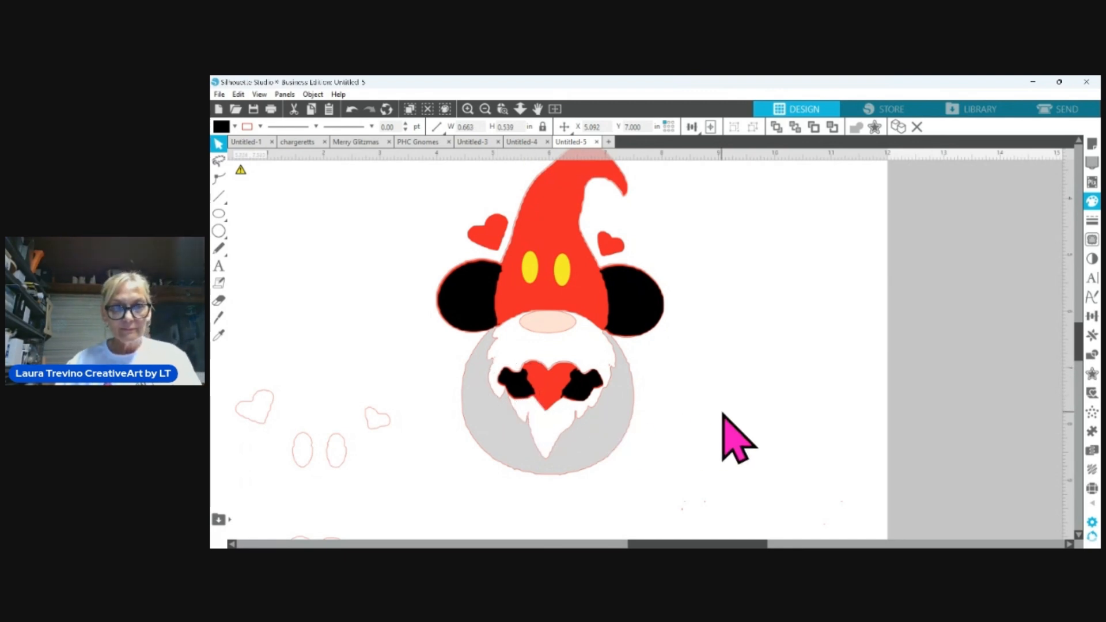
Nudge the red heart and the white beard slightly so their edges line up
click(545, 402)
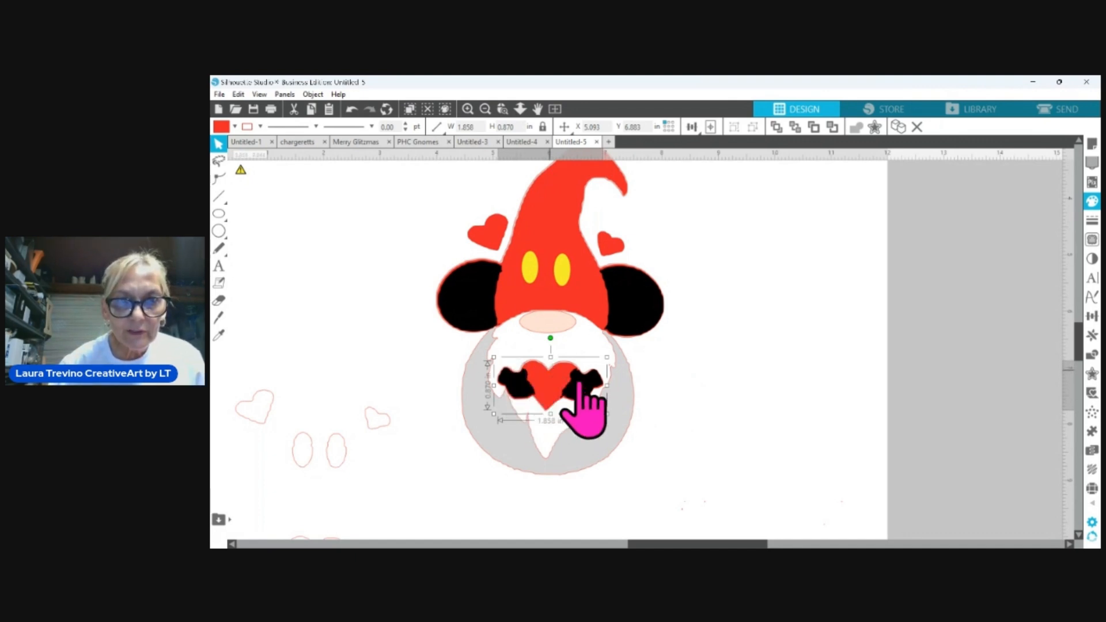
click(563, 434)
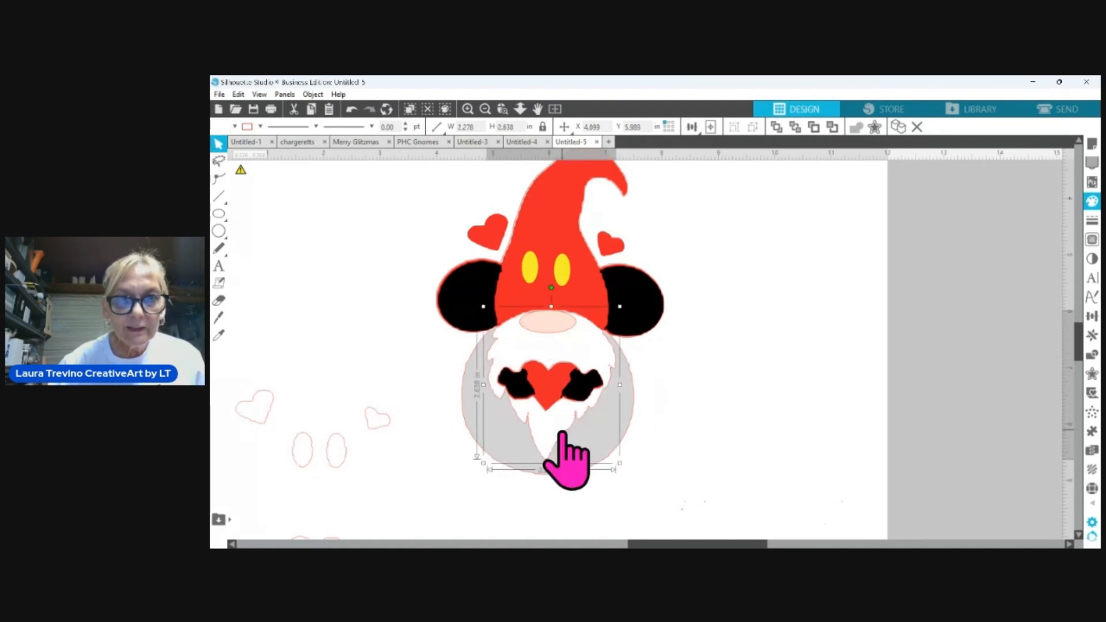
click(729, 362)
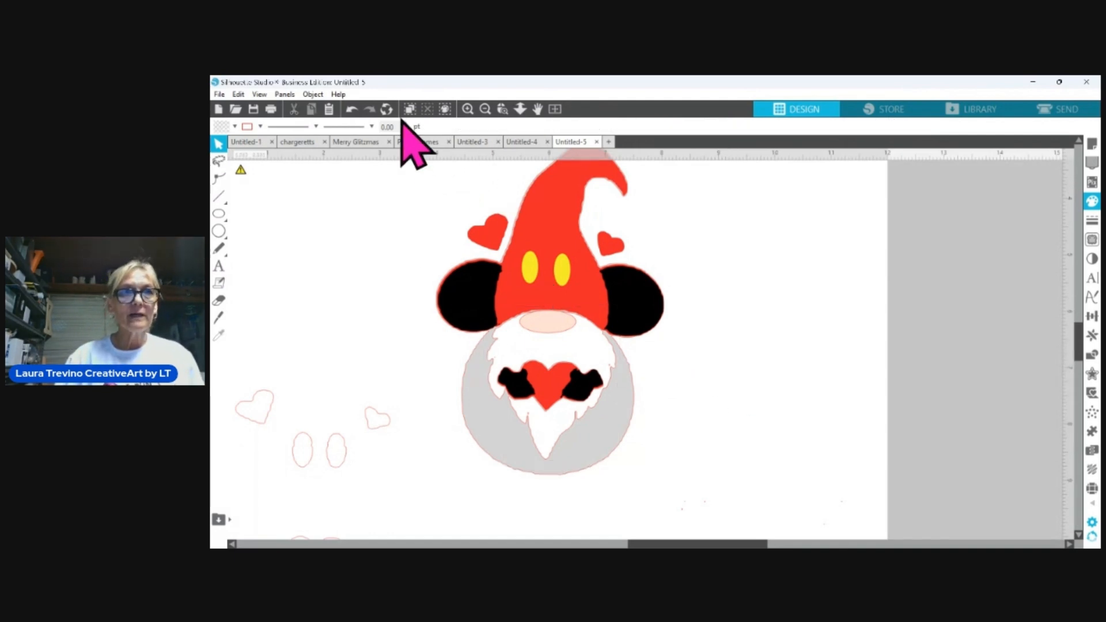
Move the leftover heart, eye and hand outlines off the page and delete the stray specks near the page's lower right corner
click(486, 110)
click(486, 109)
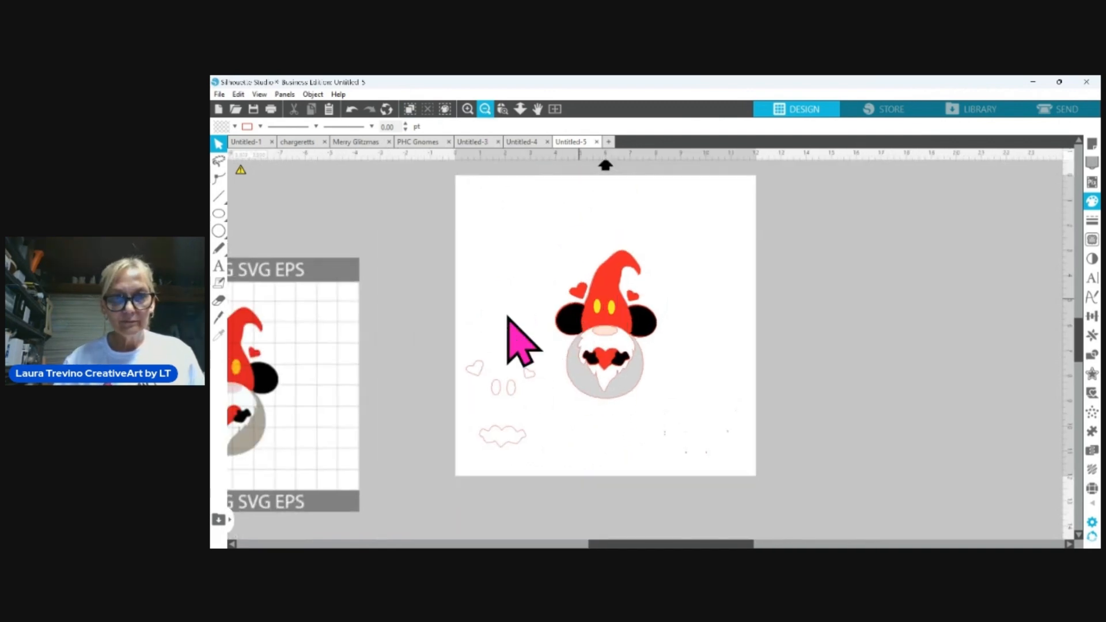
drag(460, 329, 530, 501)
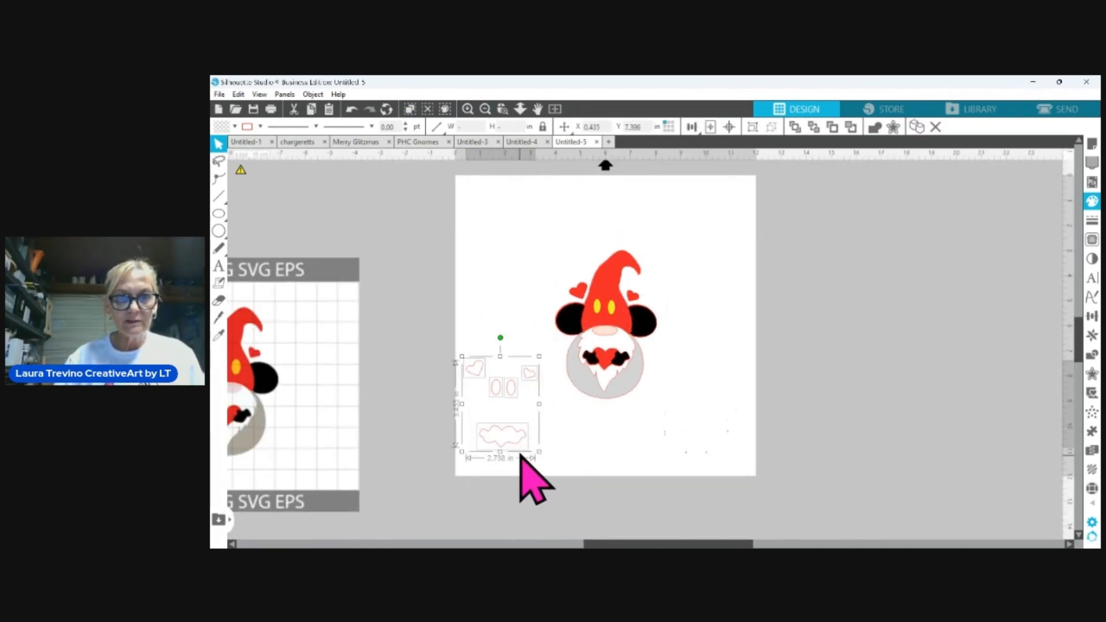
drag(517, 448, 295, 398)
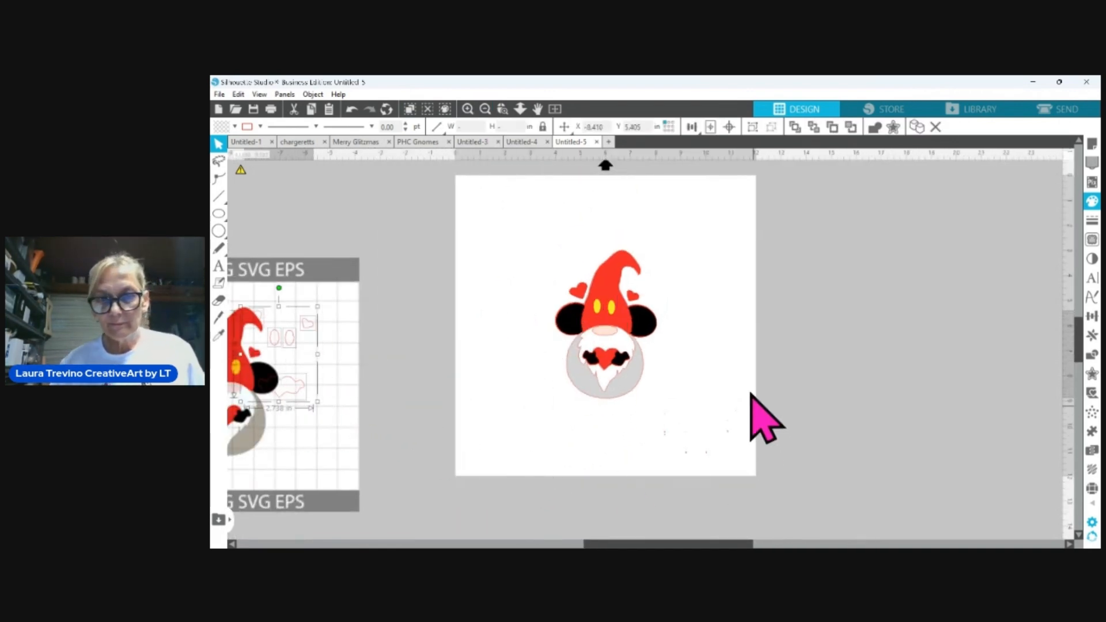
drag(722, 479, 636, 497)
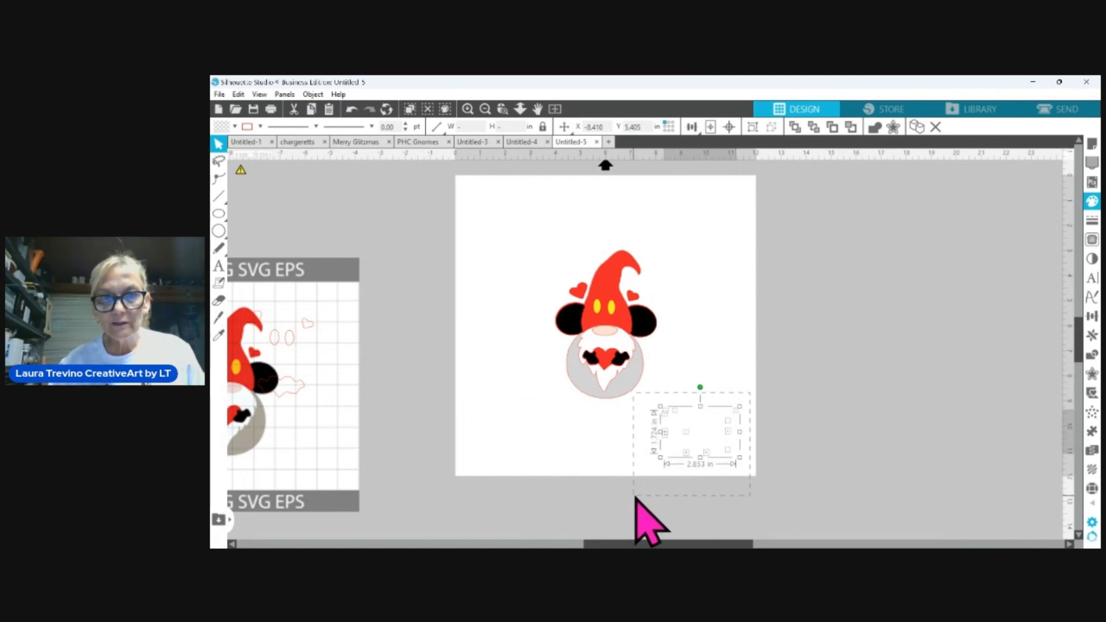
key(Delete)
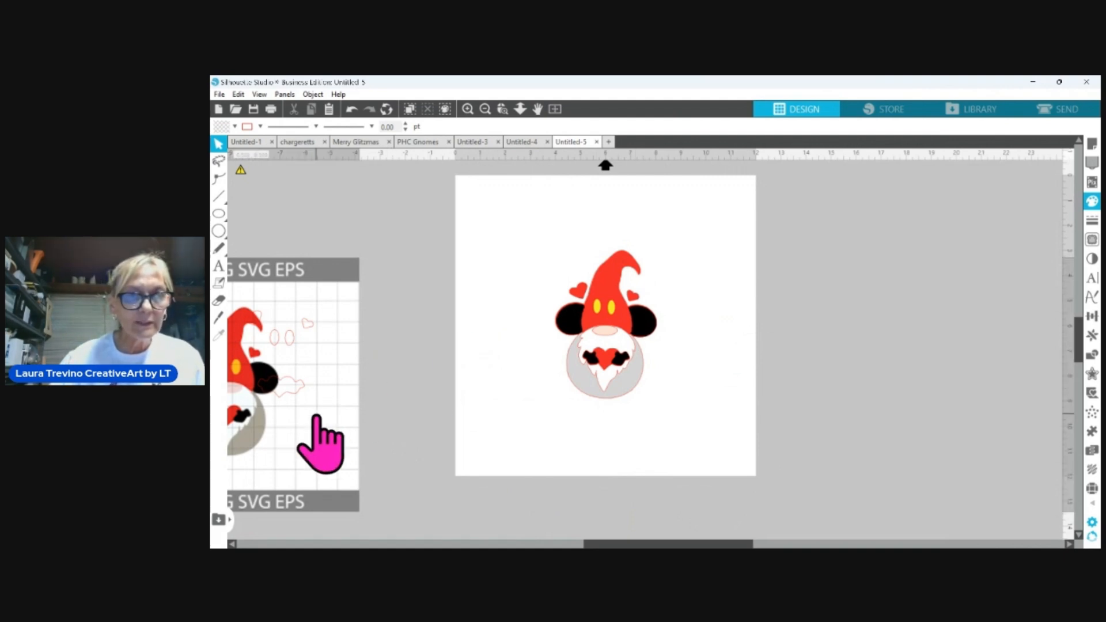
Place the reference picture beside the gnome and move the two yellow eyes lower, closer together and level to match it
drag(321, 444, 658, 406)
drag(699, 374, 600, 369)
click(599, 366)
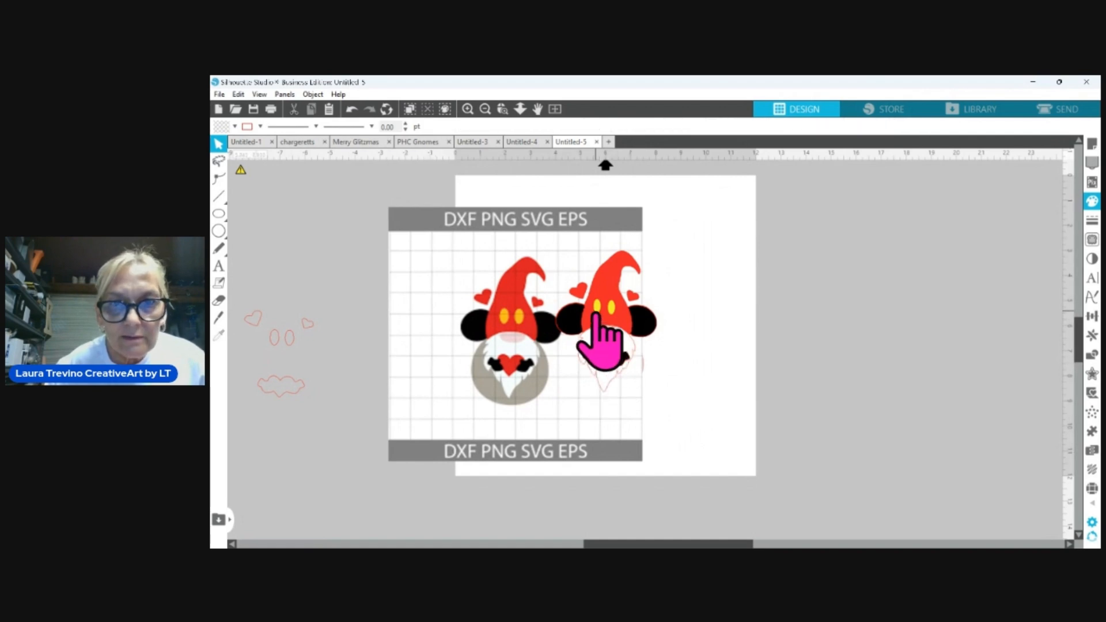
click(597, 312)
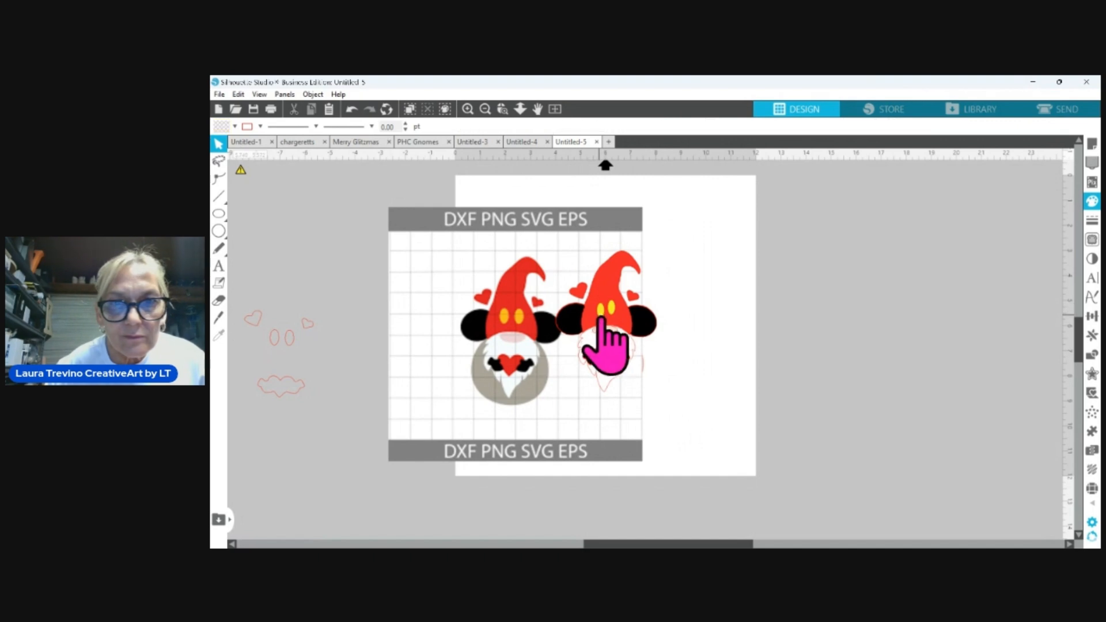
click(612, 316)
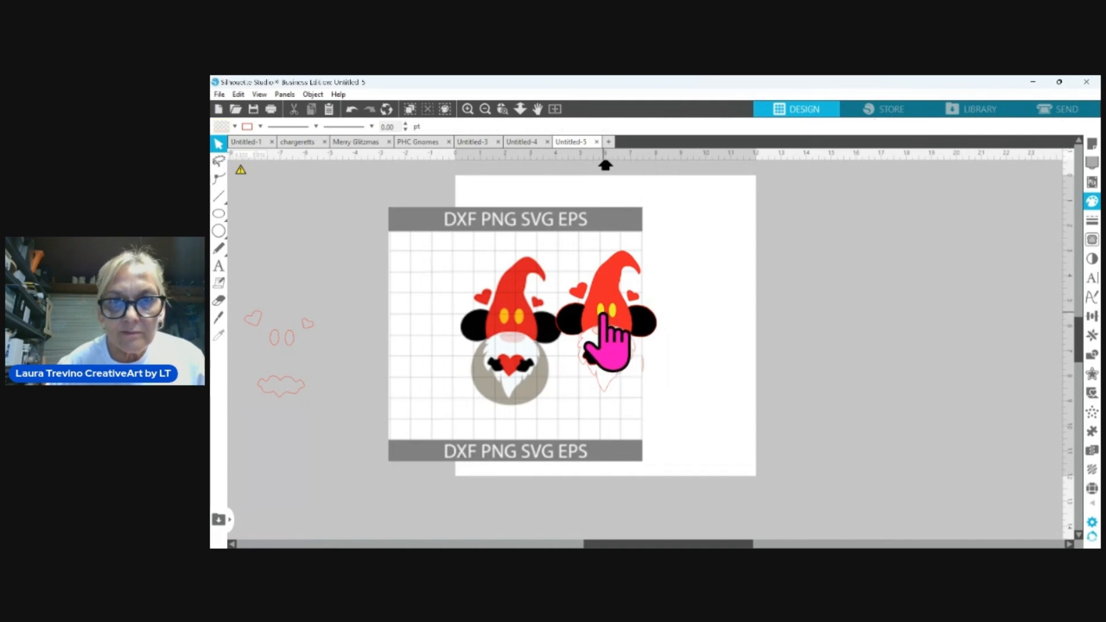
click(603, 314)
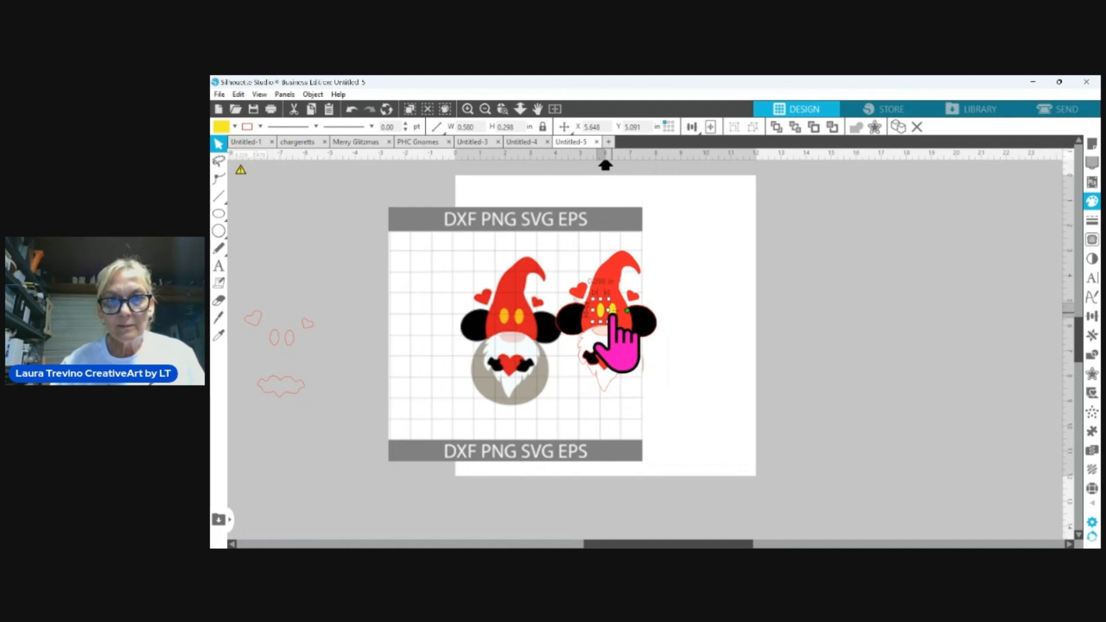
shift+click(611, 314)
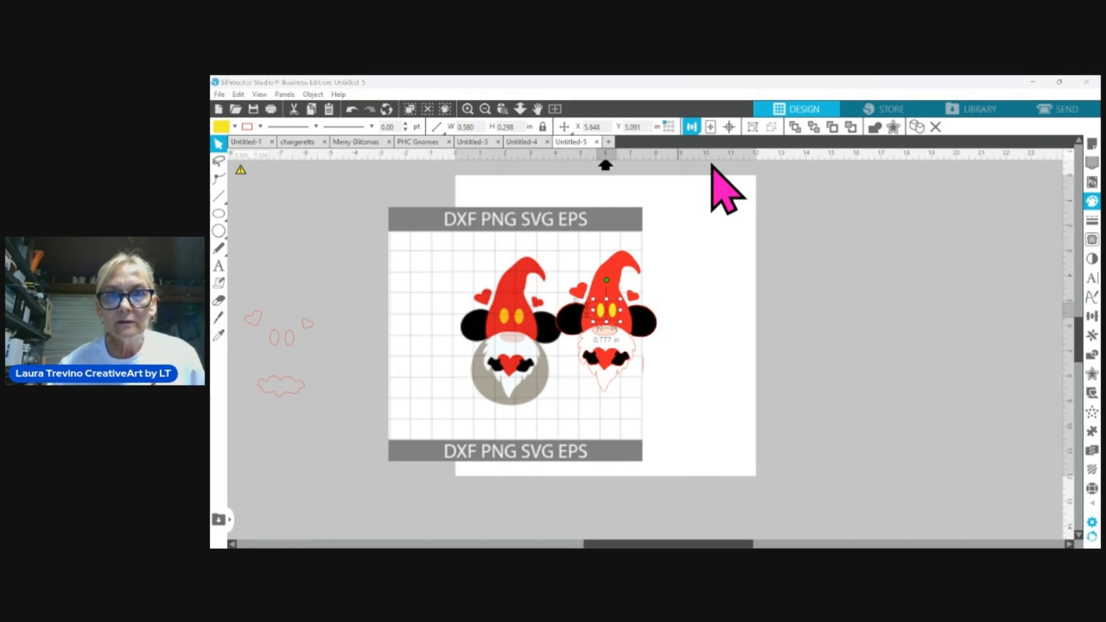
click(733, 346)
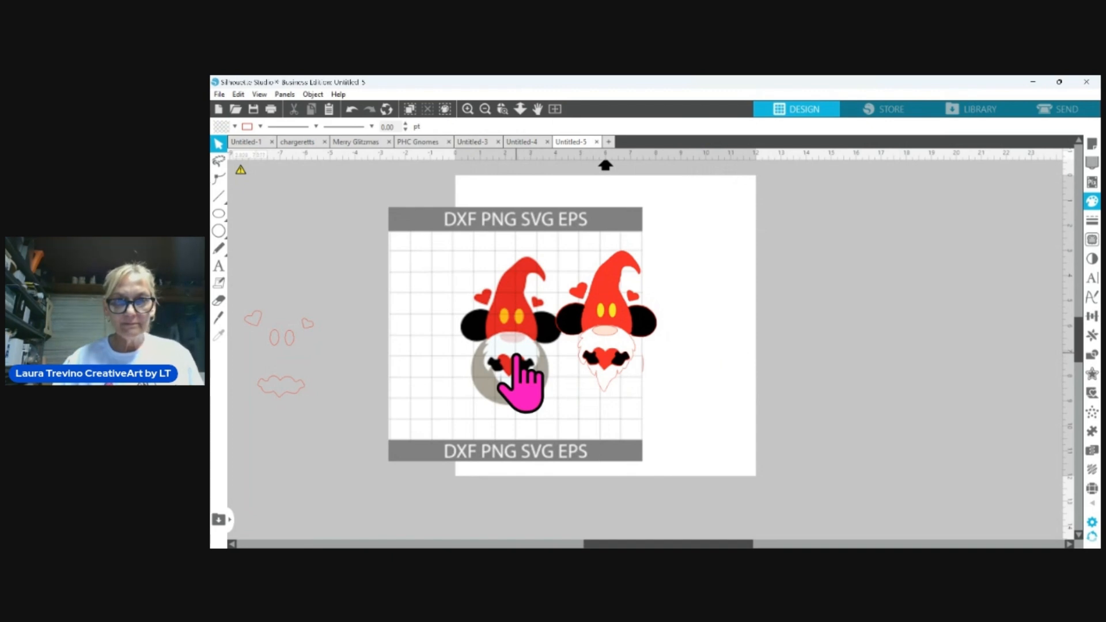
Move the reference picture clear of the gnome and group all of the gnome's pieces
mouse_move(516, 390)
mouse_down()
mouse_move(354, 363)
mouse_move(368, 380)
mouse_up()
click(596, 288)
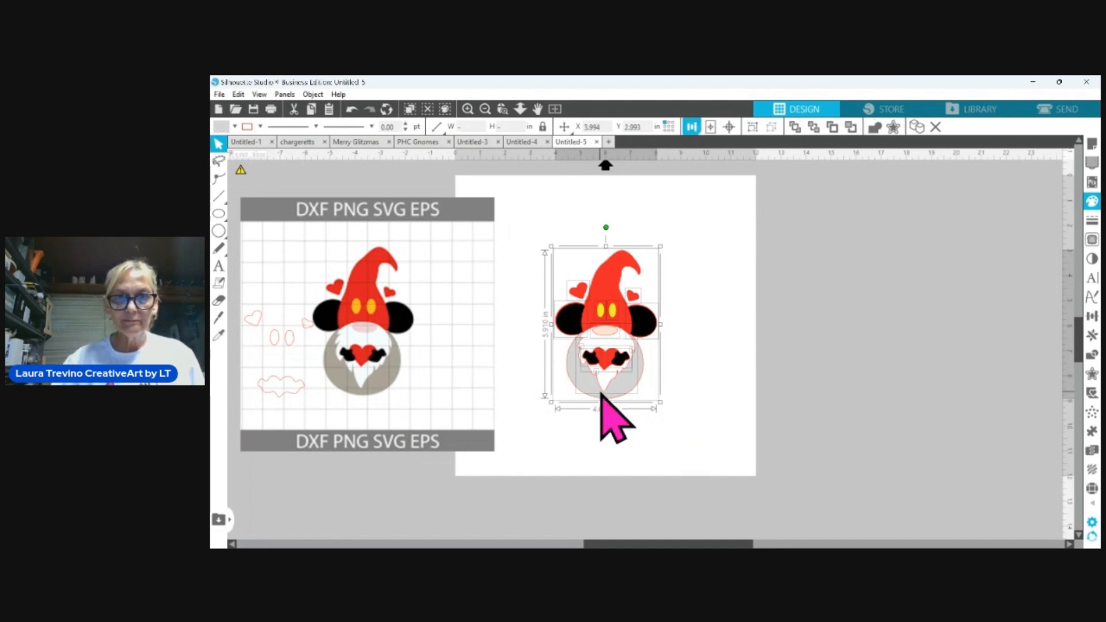
key(ctrl+g)
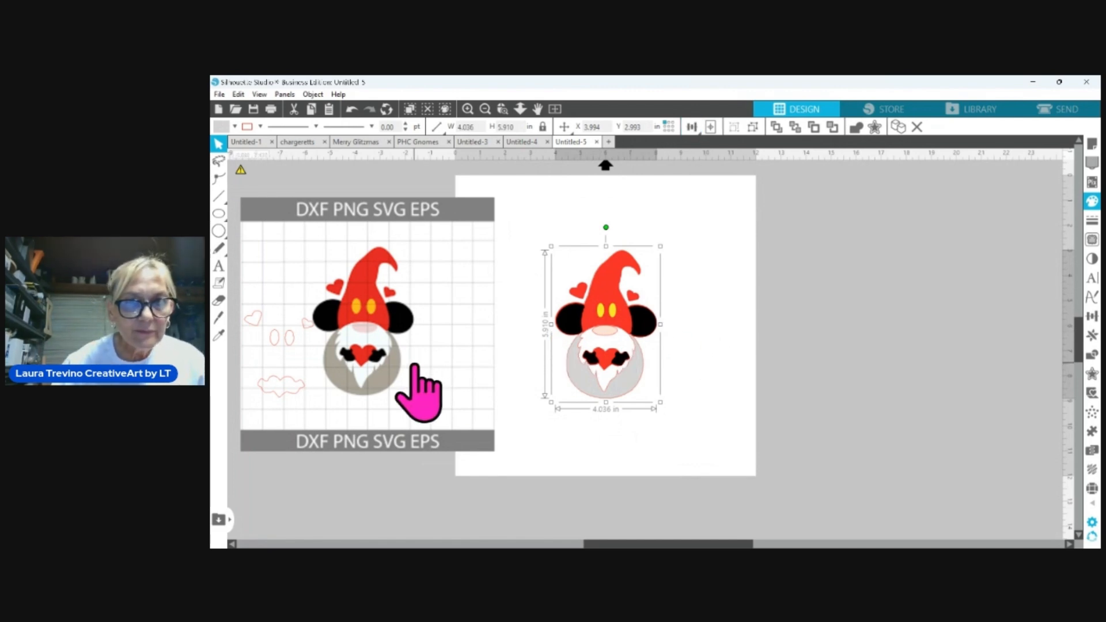
drag(415, 364, 421, 361)
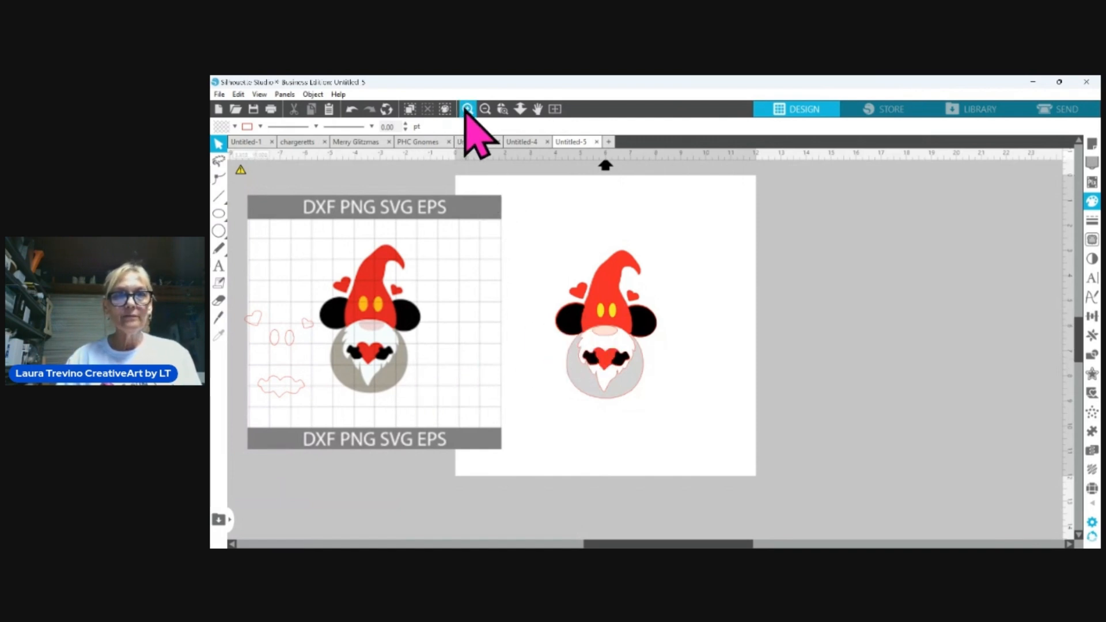
Enlarge the gnome's left black ear to about 1.19 in wide
click(467, 110)
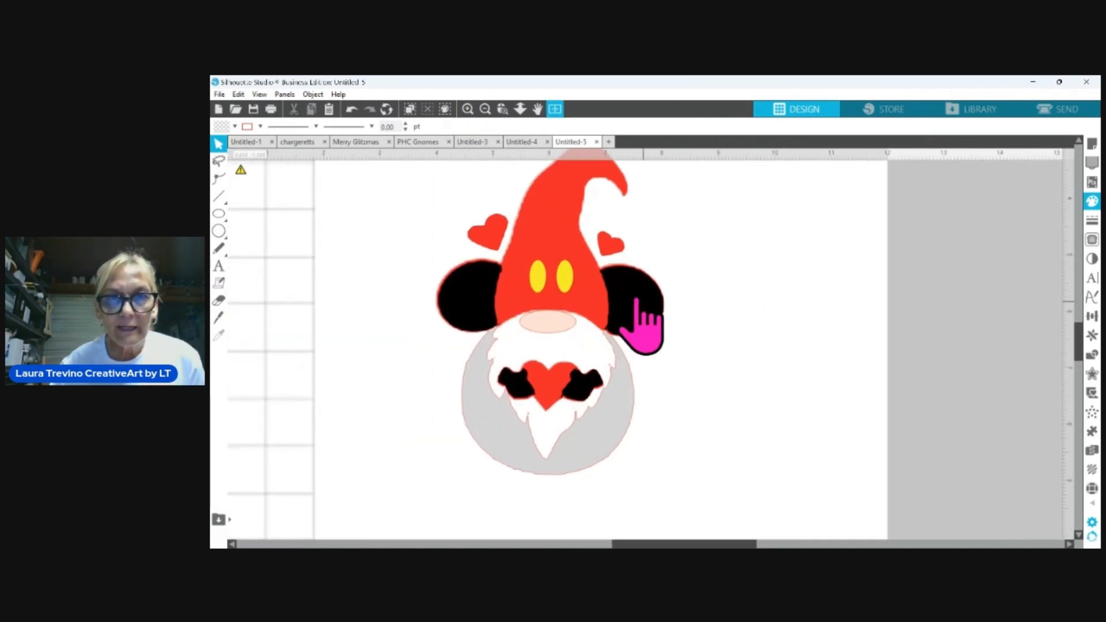
click(630, 298)
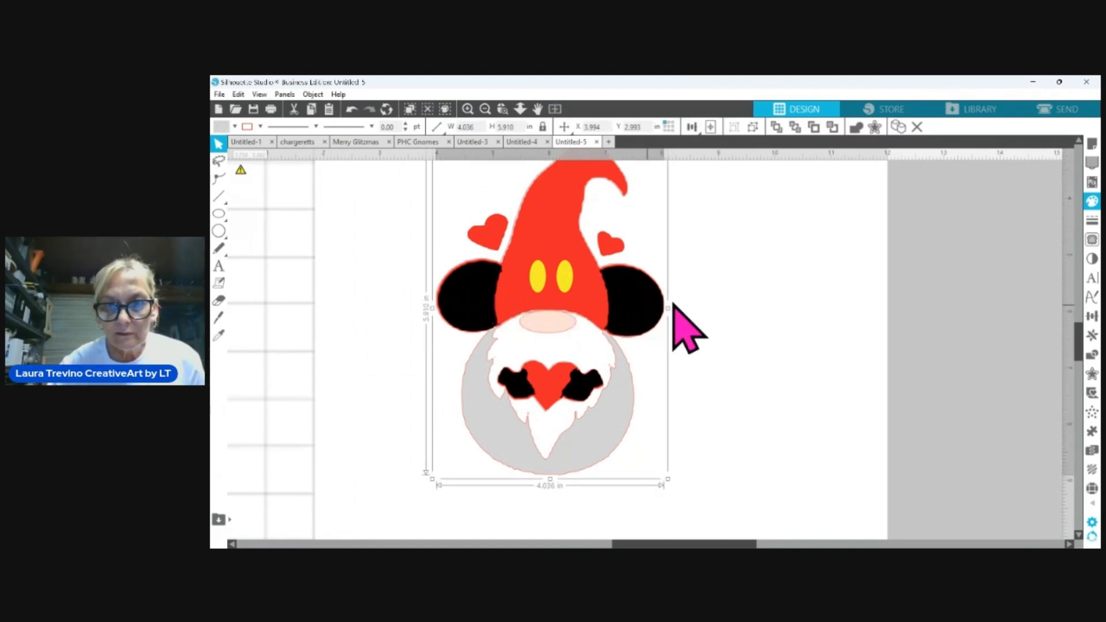
click(741, 362)
click(473, 293)
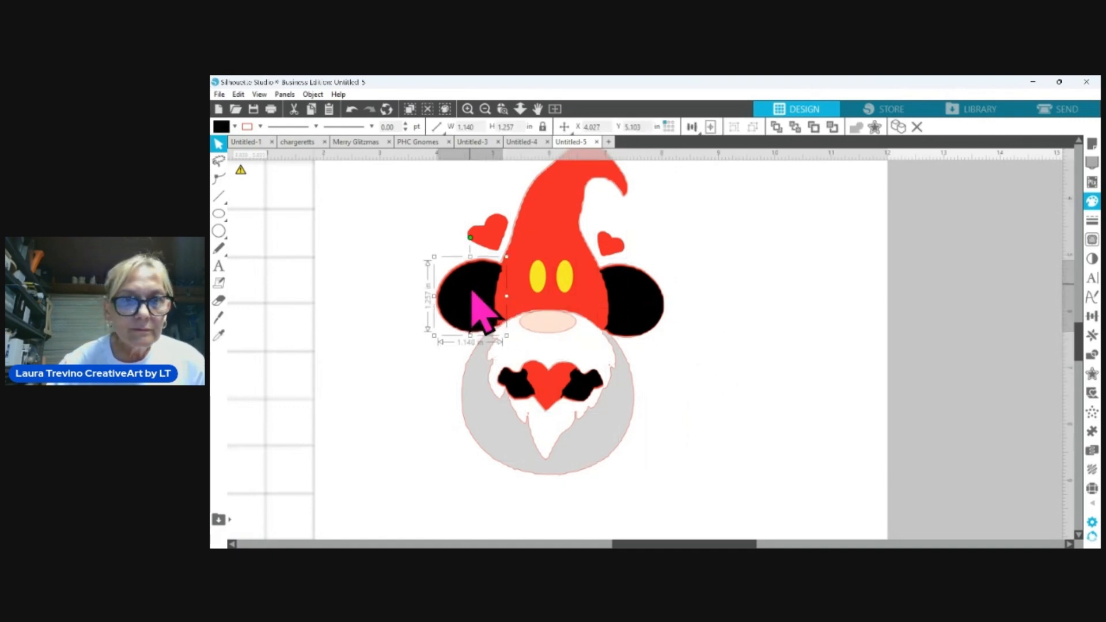
drag(434, 259, 433, 259)
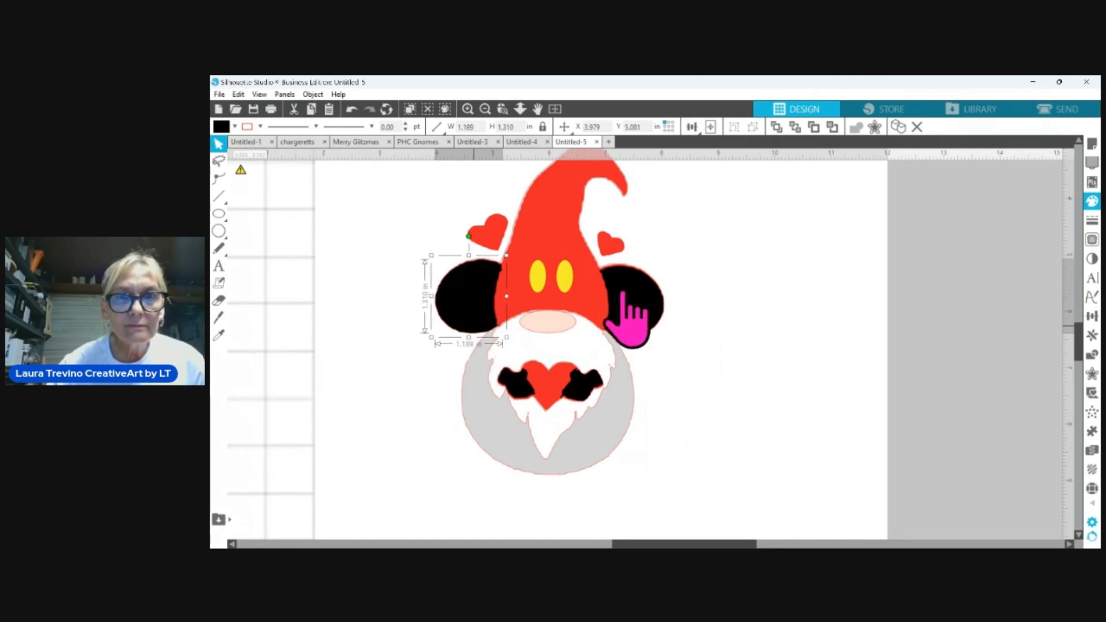
Enlarge the right black ear to about 1.18 in wide and nudge it back against the hat
click(637, 318)
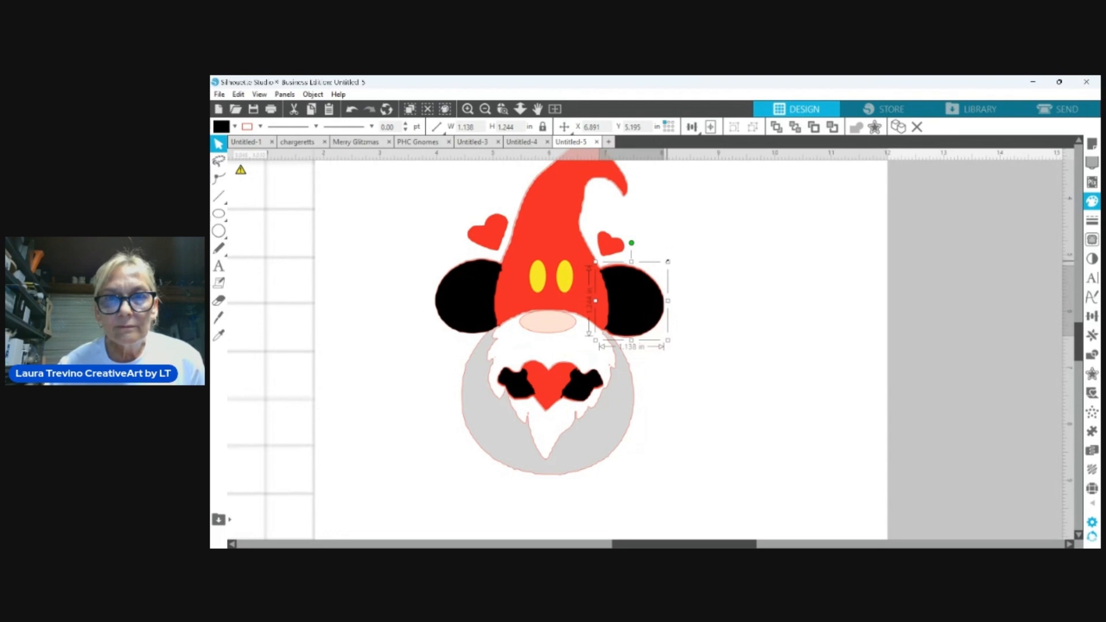
drag(668, 261, 669, 260)
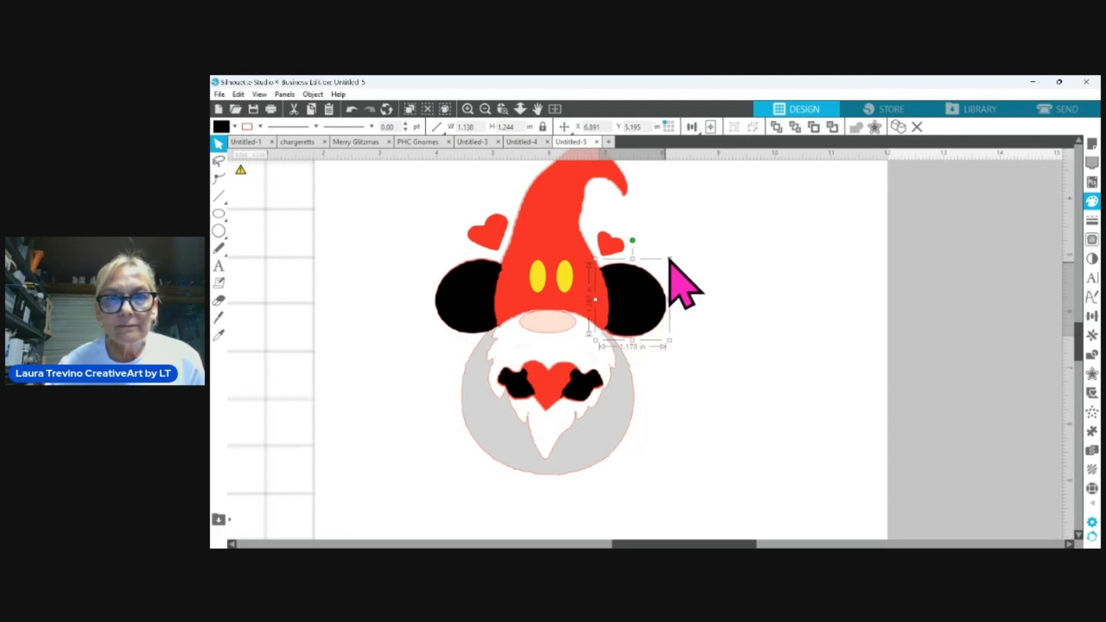
drag(646, 299, 644, 302)
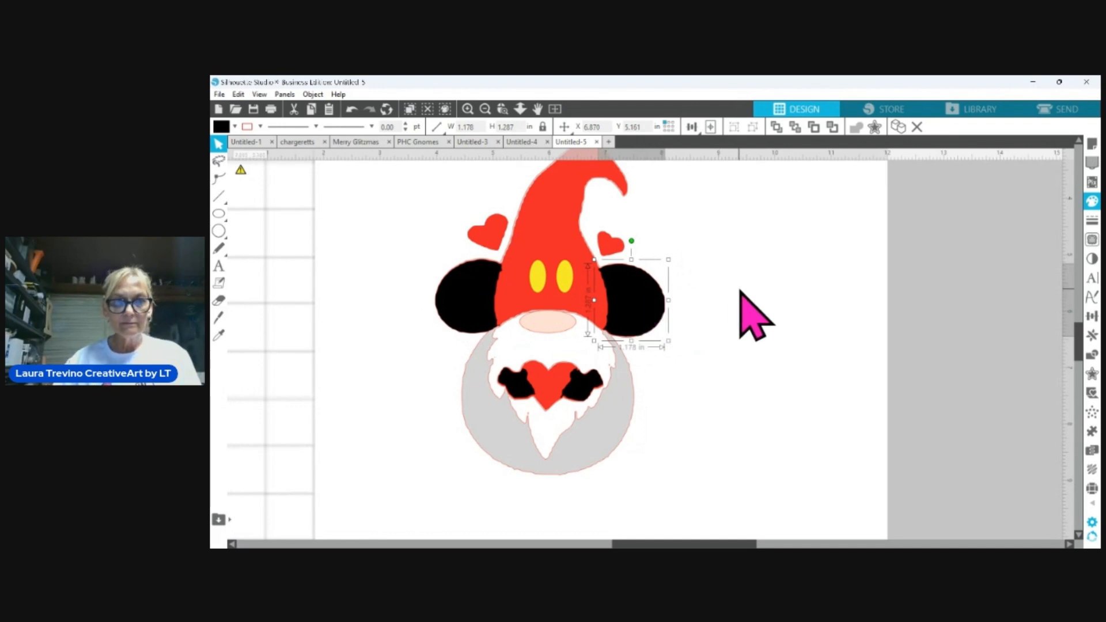
click(722, 209)
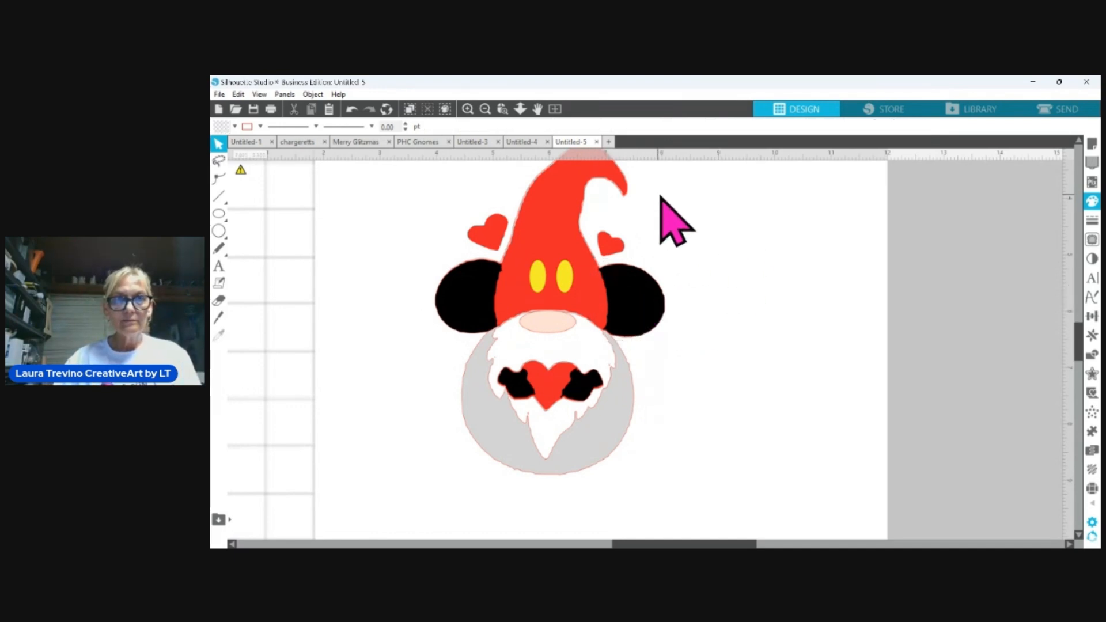
Nudge the red hat layer slightly left to an X position of 4.000 in
click(524, 229)
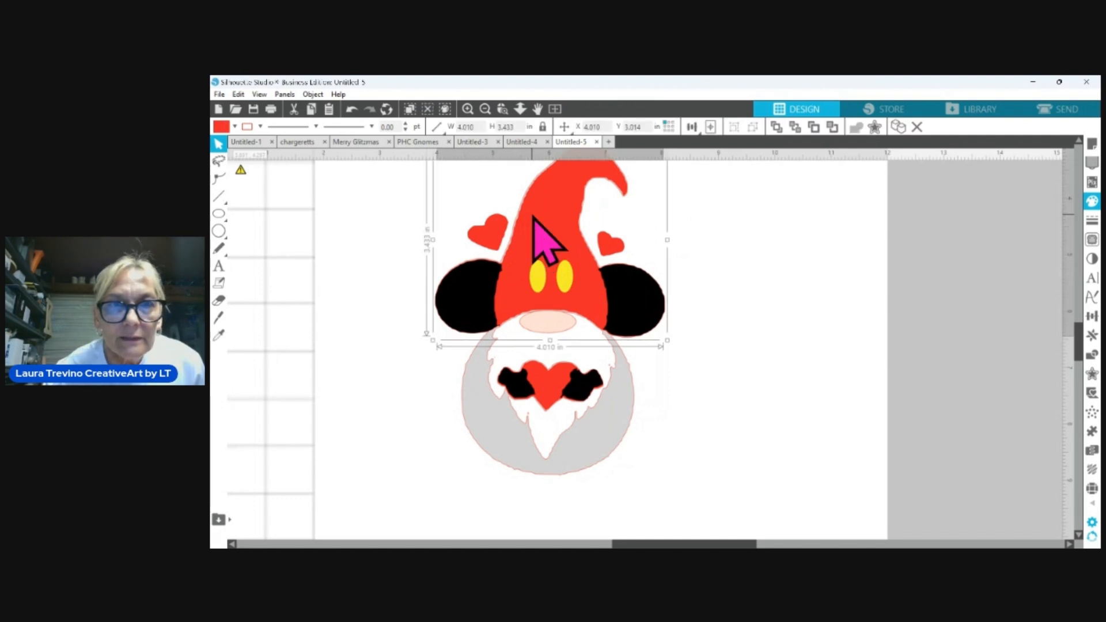
key(Left)
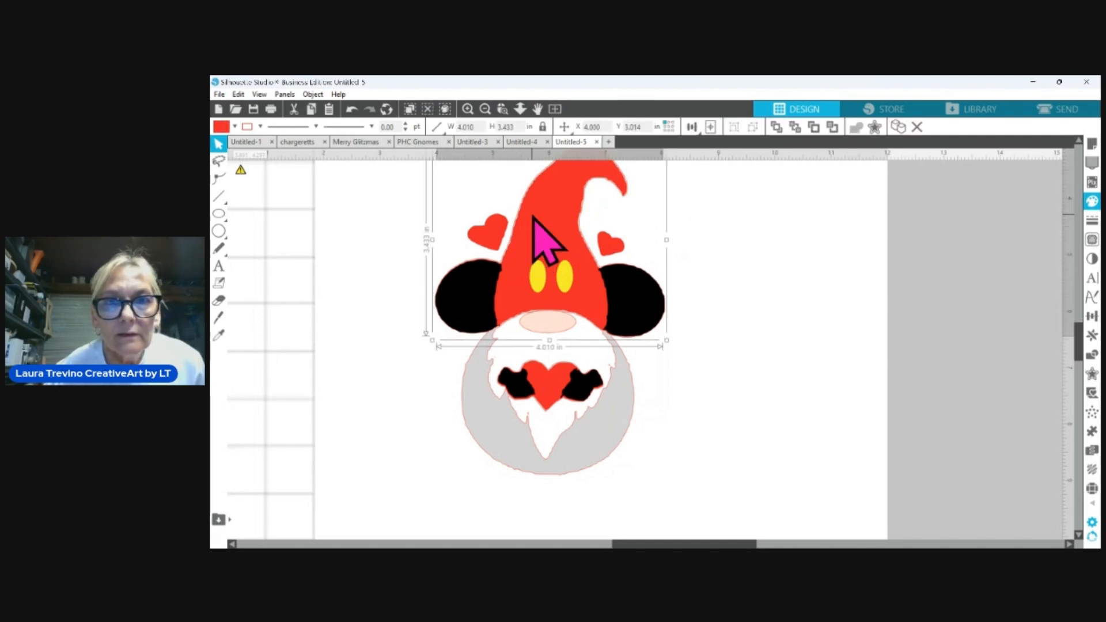
scroll(655, 218, up, 3)
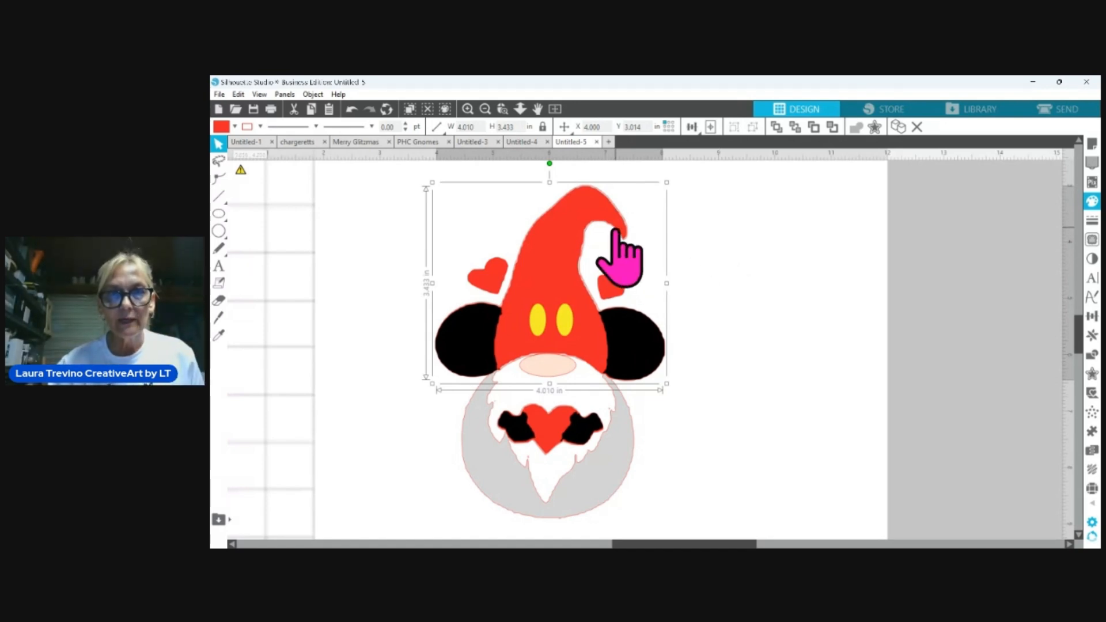
drag(617, 233, 586, 225)
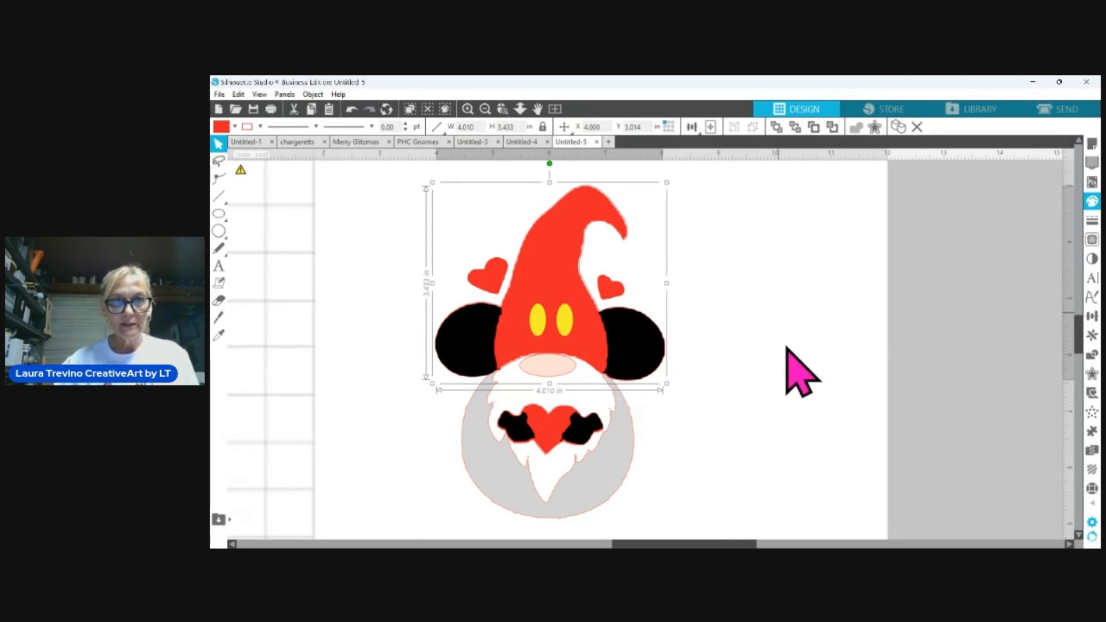
click(760, 387)
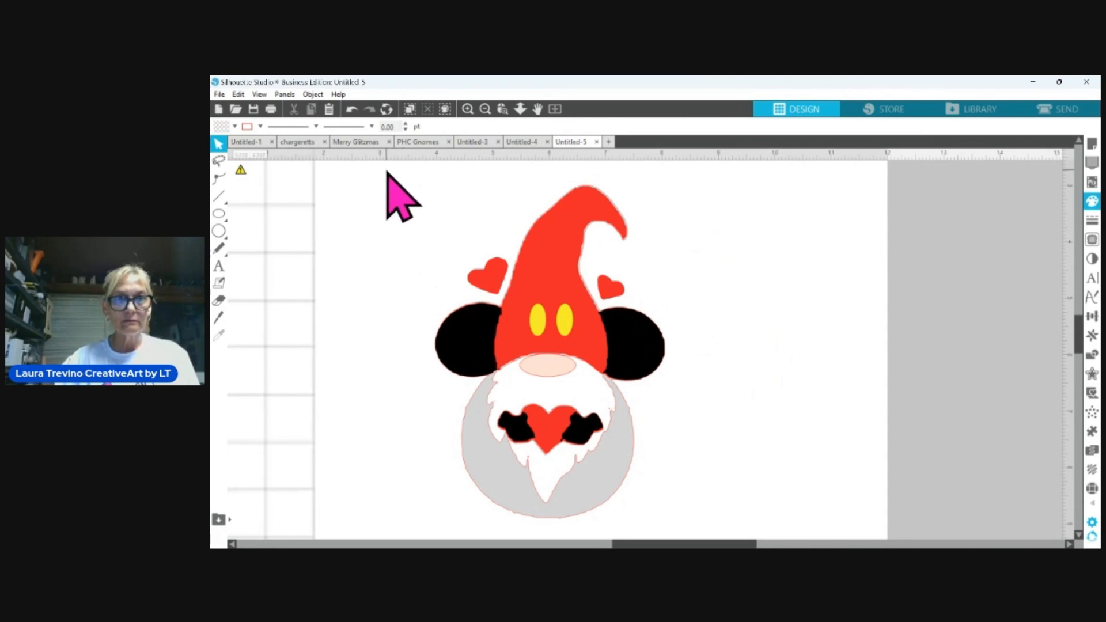
Select all of the gnome's layers and subtract the overlapping shapes from the layers beneath them
drag(388, 170, 696, 519)
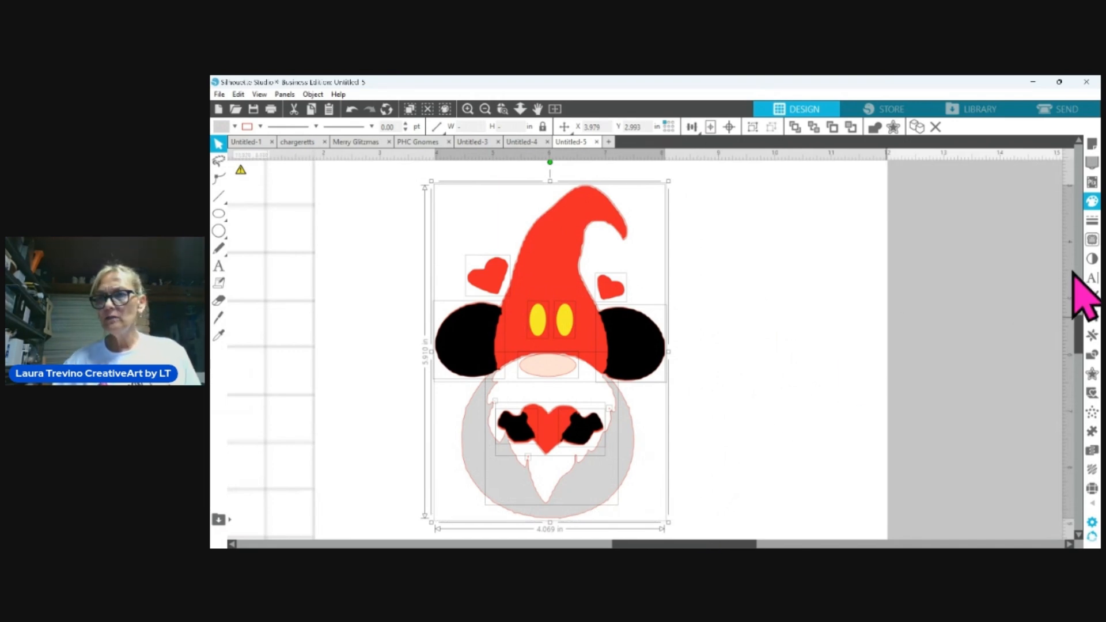
click(1092, 355)
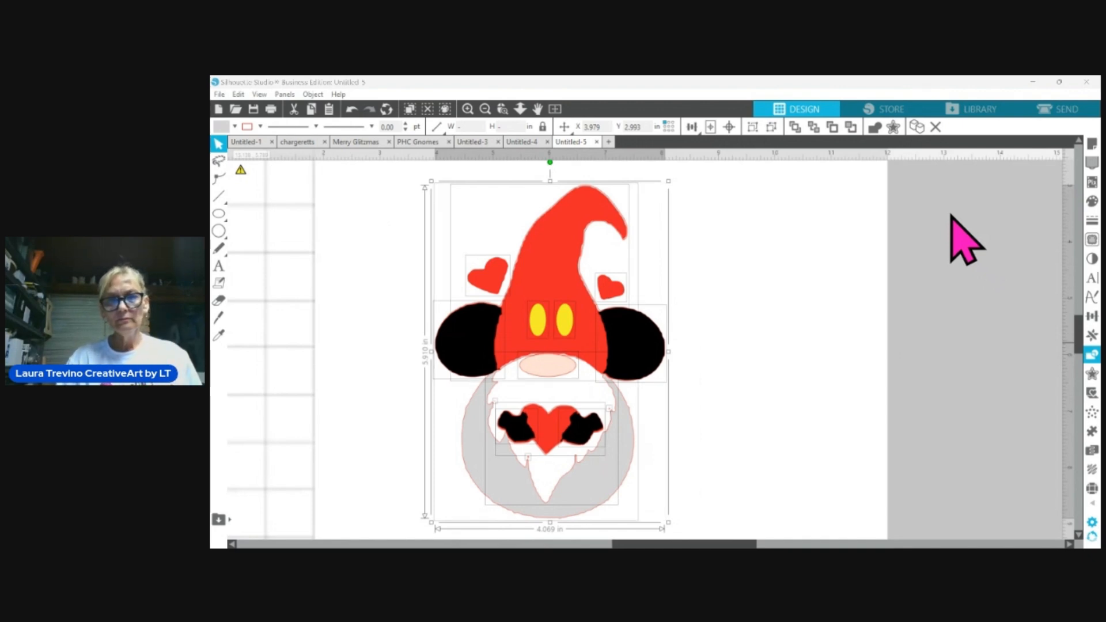
click(716, 309)
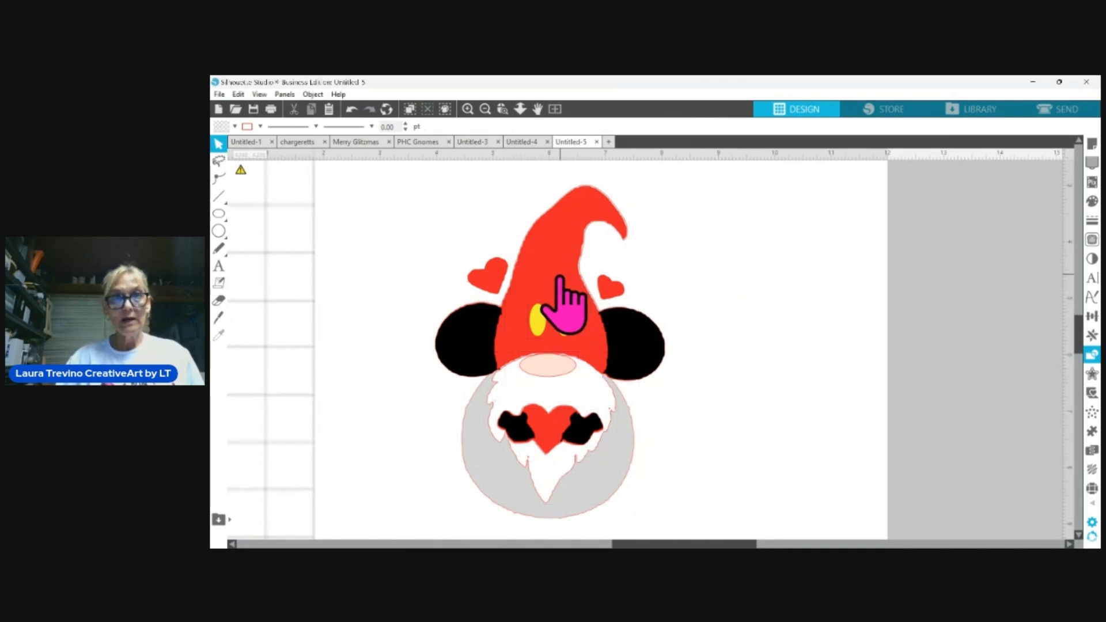
Pull the red hat and the gray silhouette away from the rest of the gnome to separate the cut layers
drag(559, 278, 424, 265)
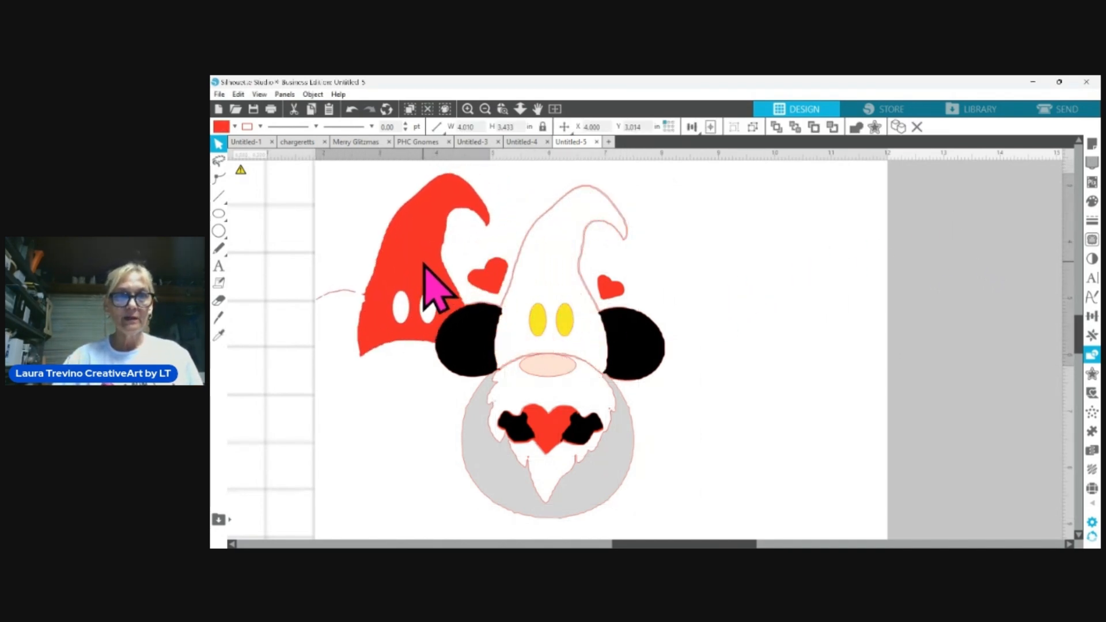
drag(586, 288, 839, 248)
click(830, 252)
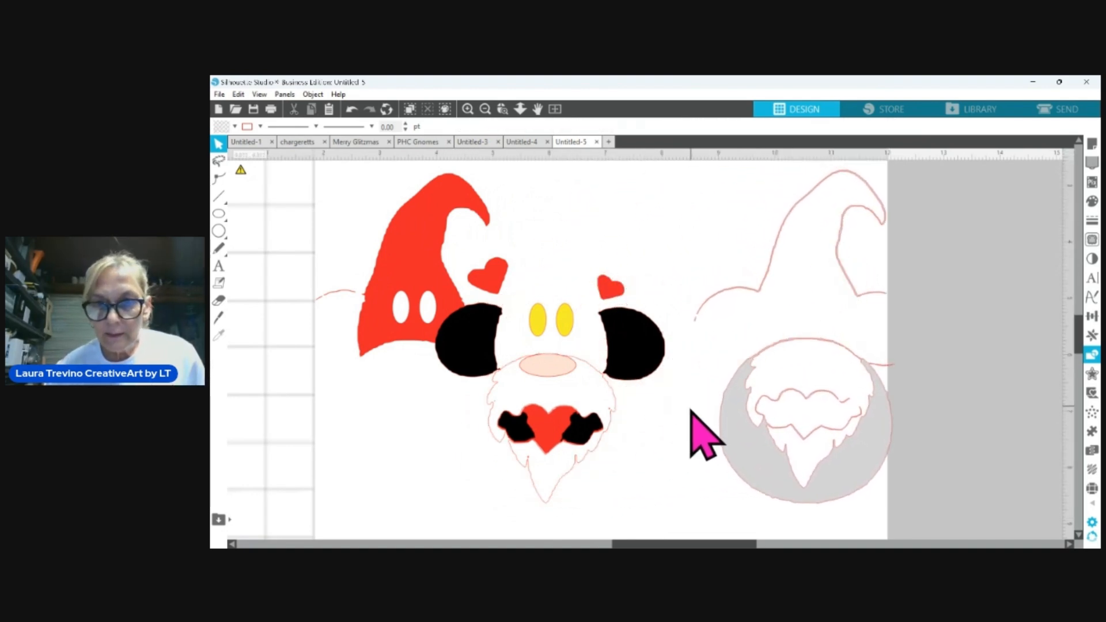
Move the white beard out to below the hat and pull both black hands away from the red heart
click(610, 427)
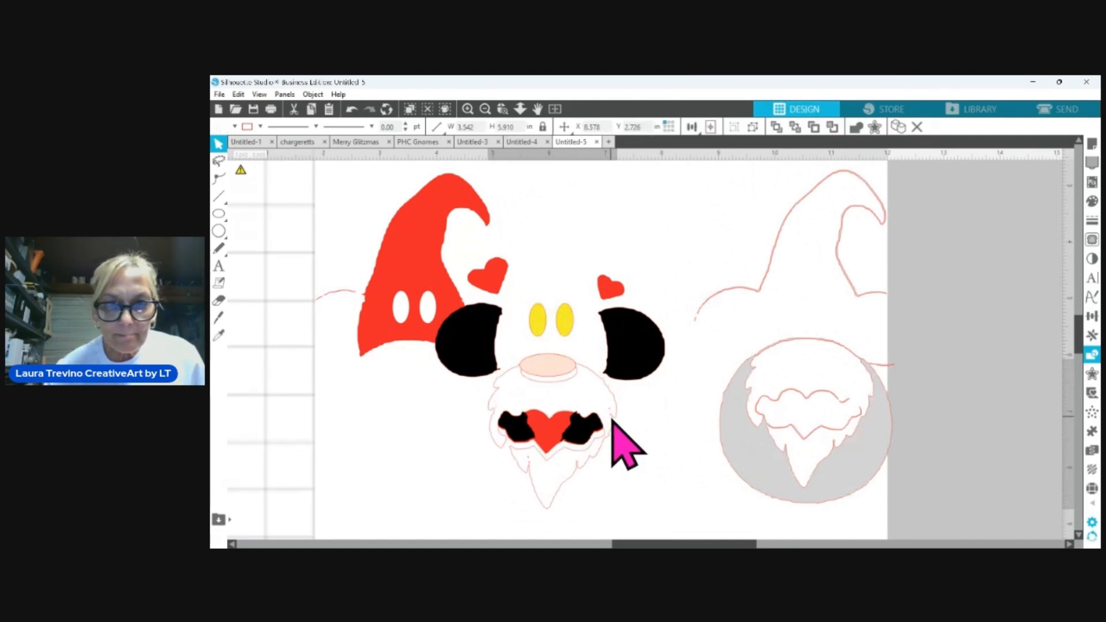
drag(613, 421, 447, 440)
drag(582, 446, 648, 478)
drag(525, 433, 489, 476)
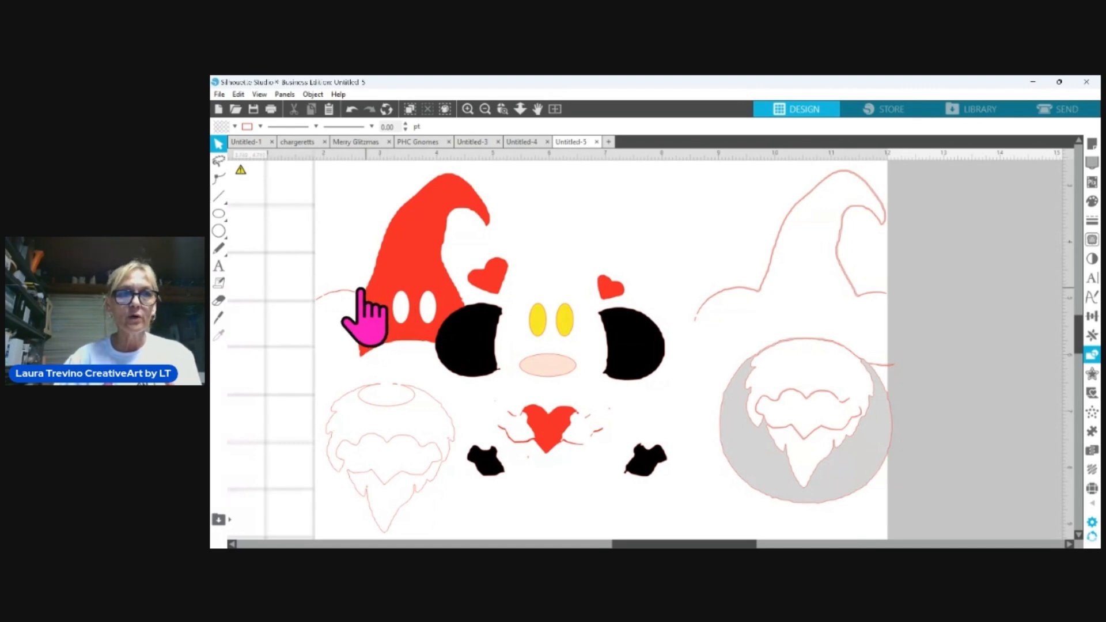
scroll(571, 222, left, 3)
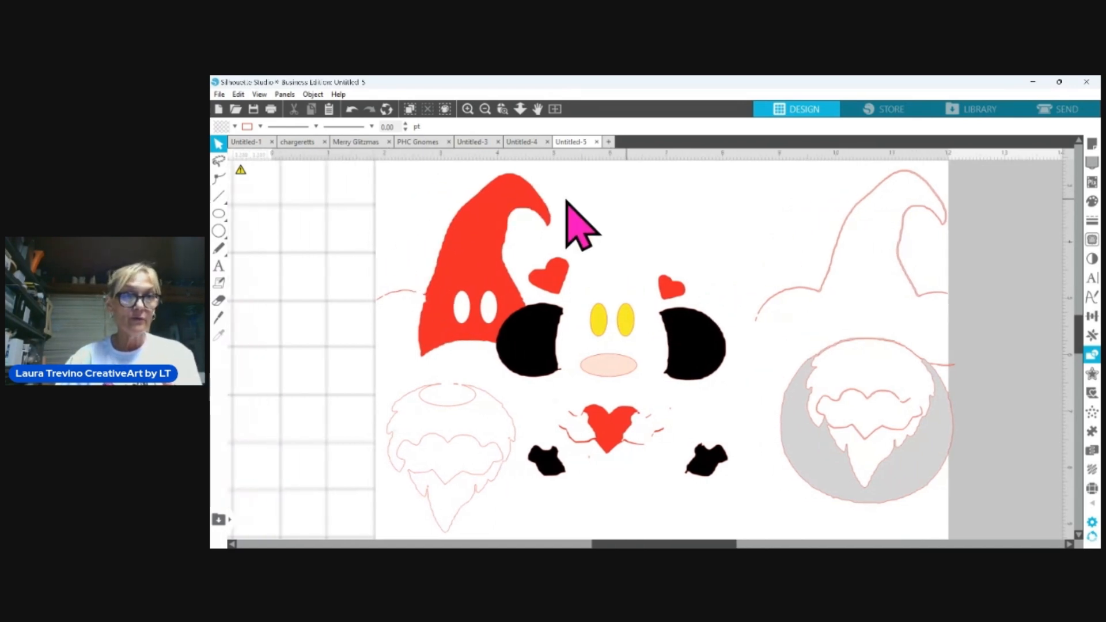
Erase the stray outline scraps beside the red hat and on both sides of the red heart with the Eraser
click(219, 301)
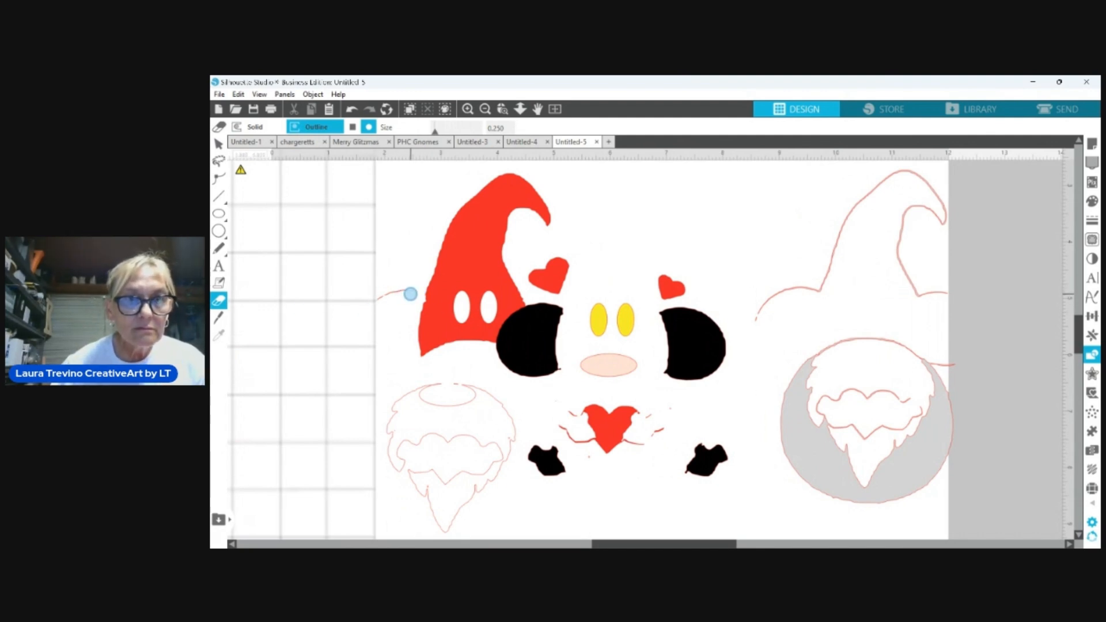
mouse_move(410, 293)
mouse_down()
mouse_move(360, 310)
mouse_move(407, 283)
mouse_up()
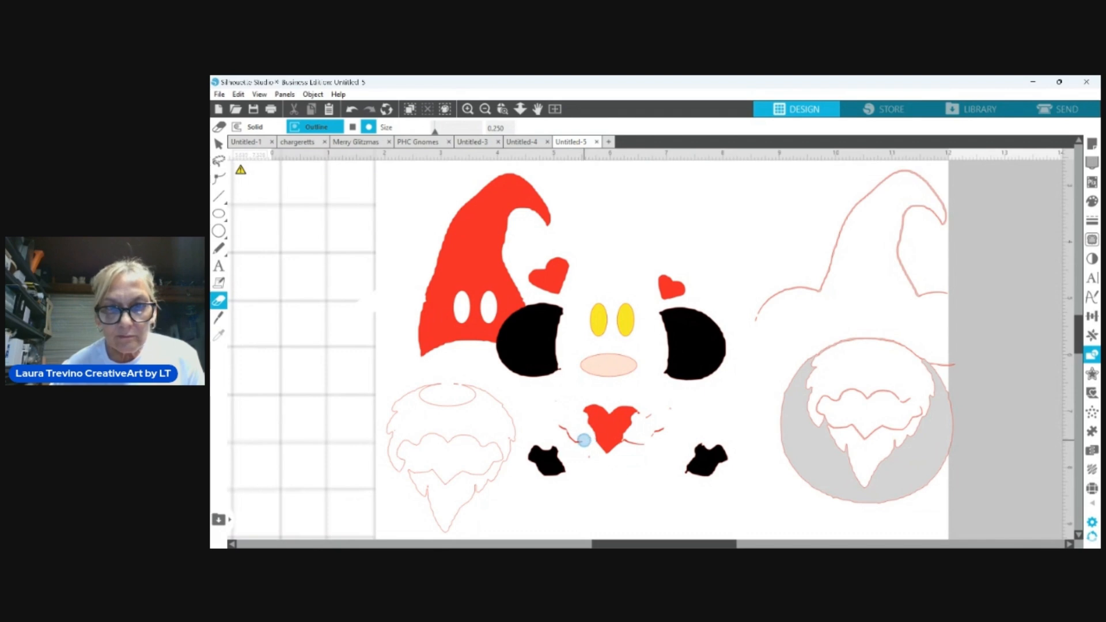
drag(583, 441, 563, 420)
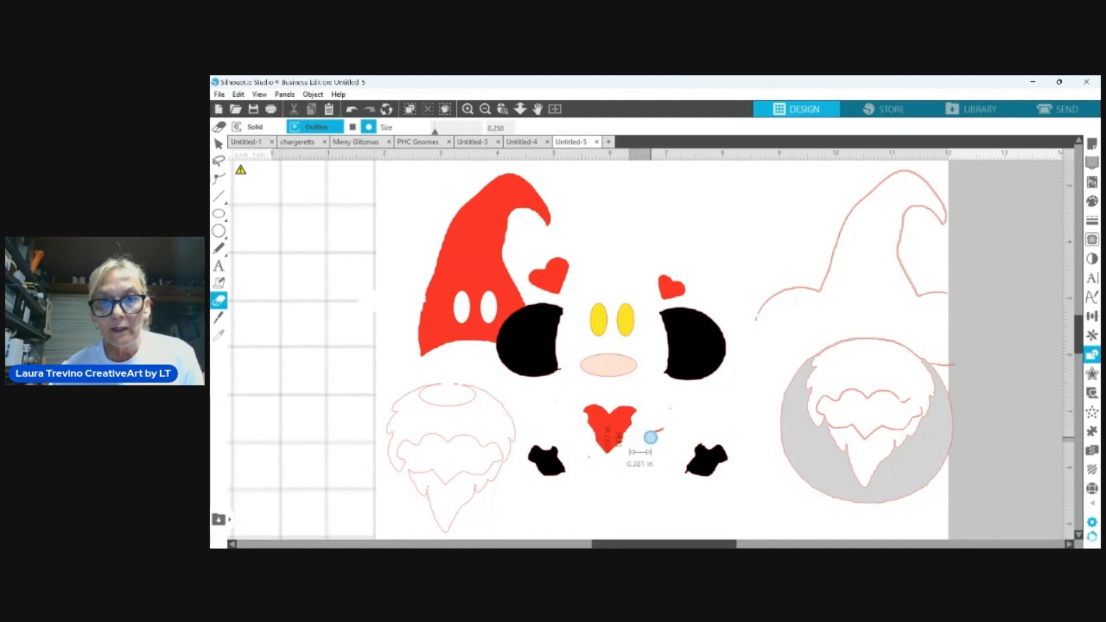
drag(637, 440, 672, 445)
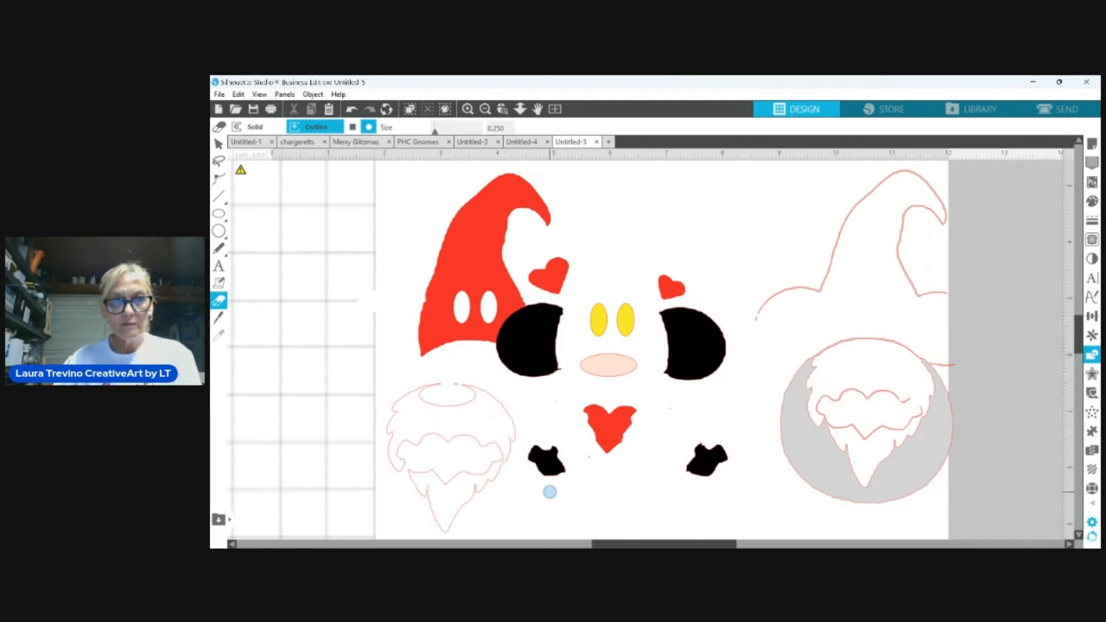
click(218, 145)
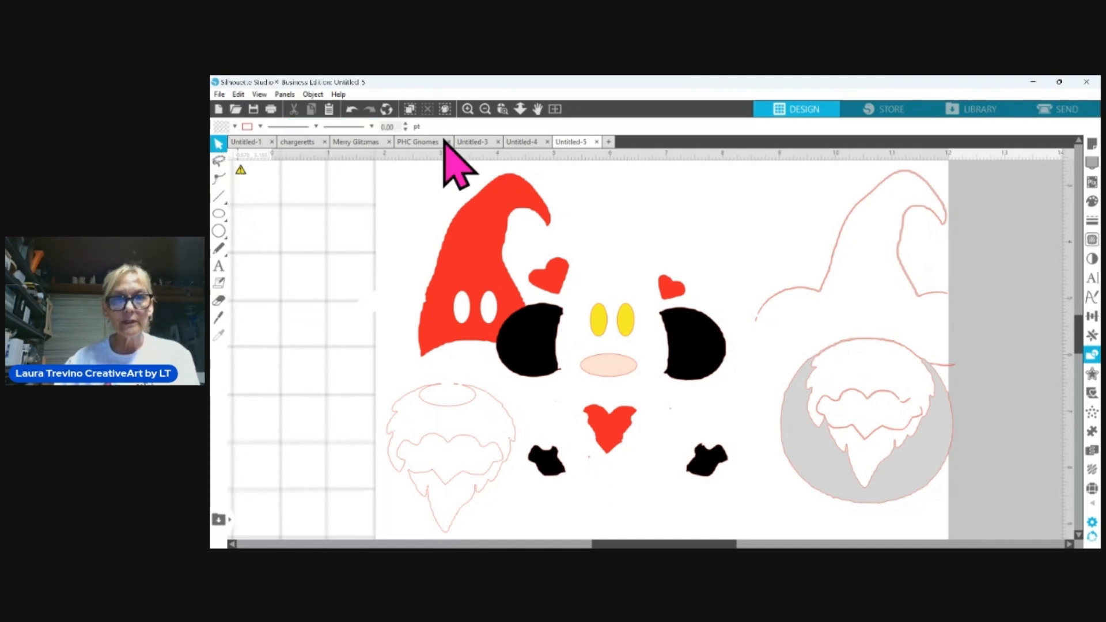
Place the red hat back between the black ears with its eye holes over the yellow eyes, and erase the stray line at its brim corner
drag(447, 334, 581, 355)
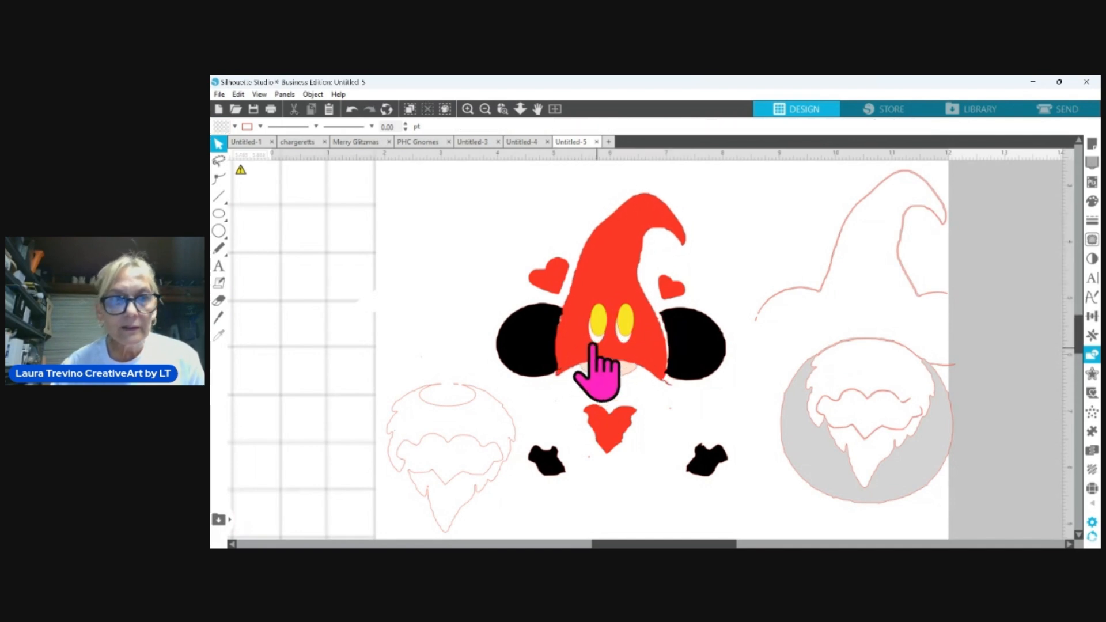
click(219, 301)
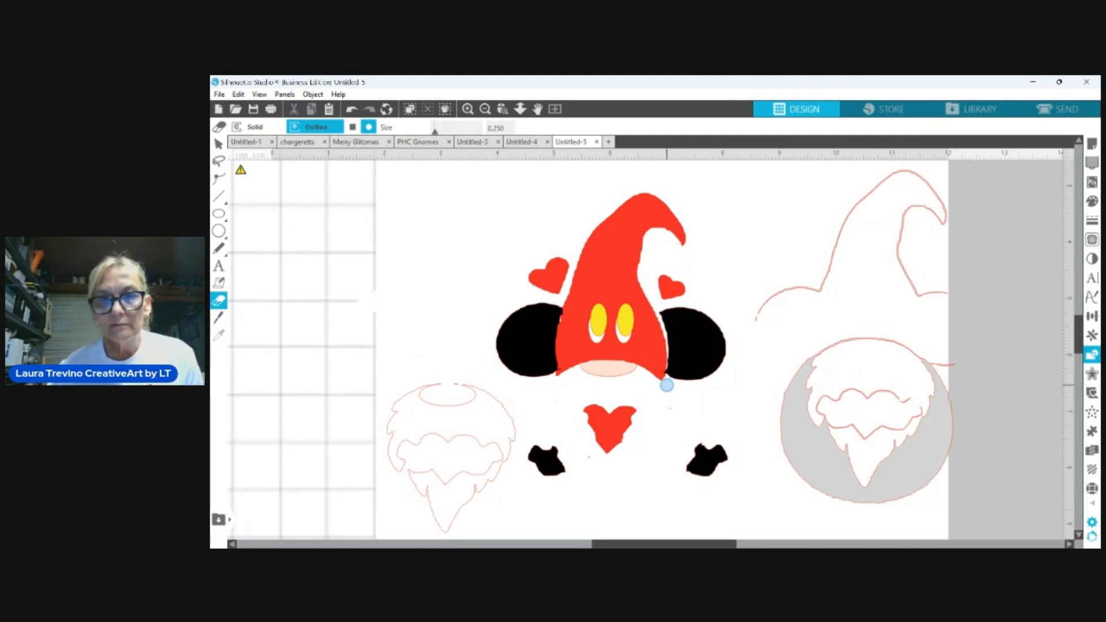
click(219, 144)
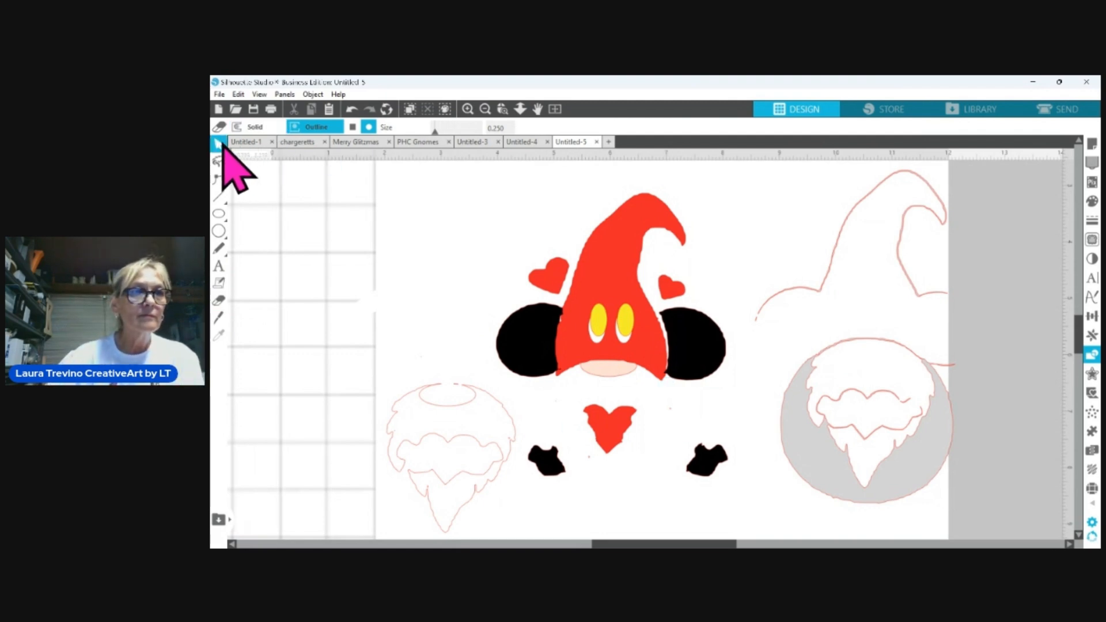
click(652, 364)
drag(650, 359, 651, 357)
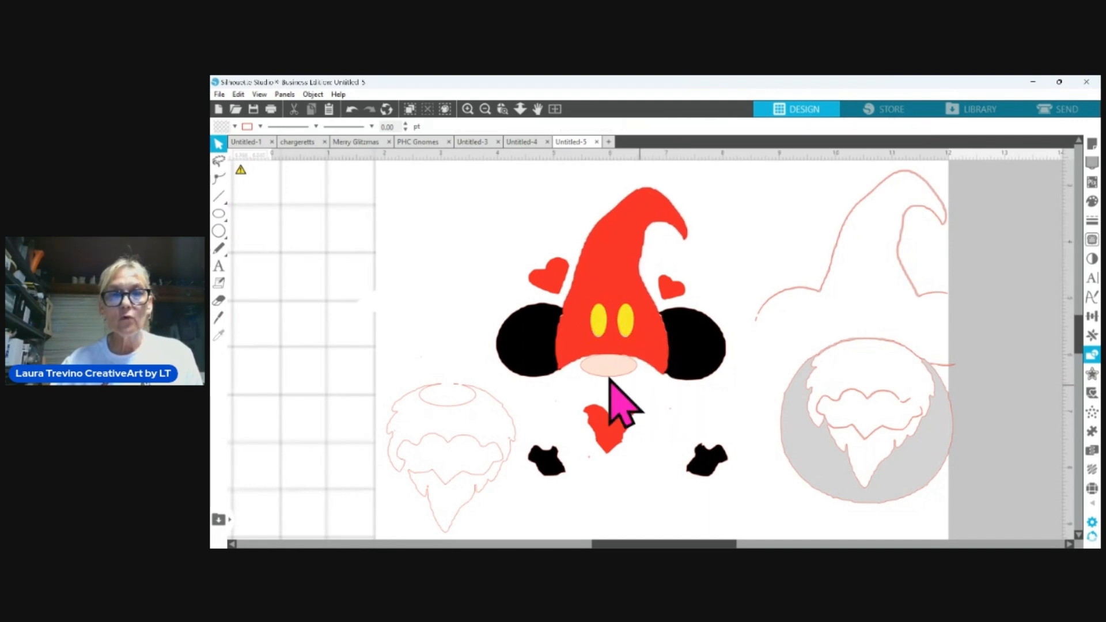
Delete the small stray specks around the red heart and the black hands
click(587, 462)
key(Delete)
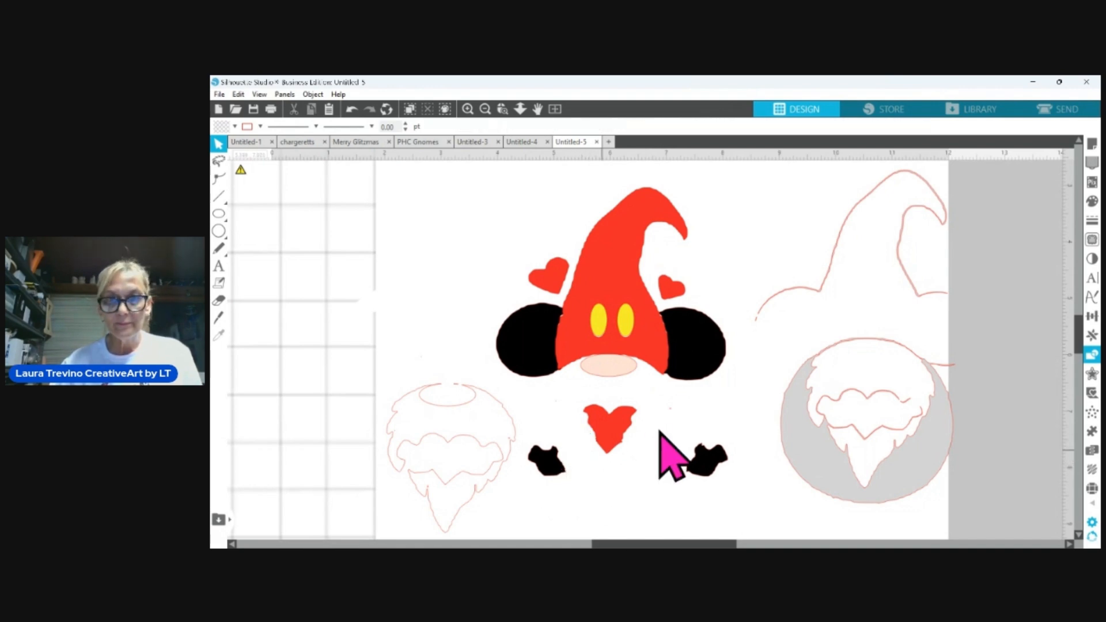
drag(659, 400, 680, 416)
key(Delete)
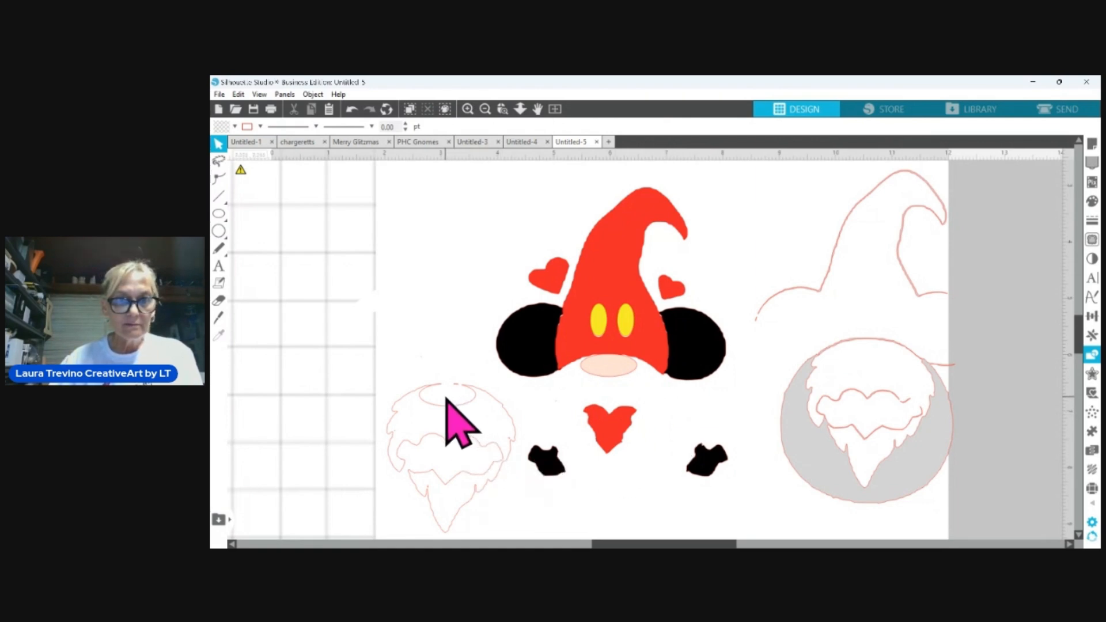
Move the white beard back under the nose and fit the red heart and both black hands into its cutouts
drag(438, 456, 597, 402)
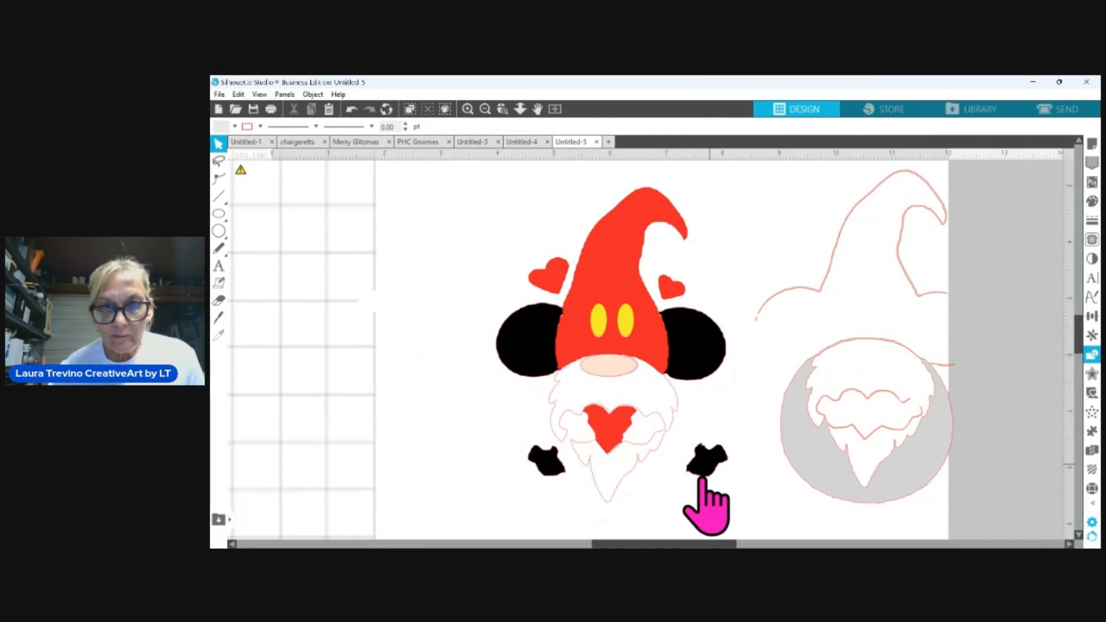
click(615, 442)
drag(614, 441, 614, 439)
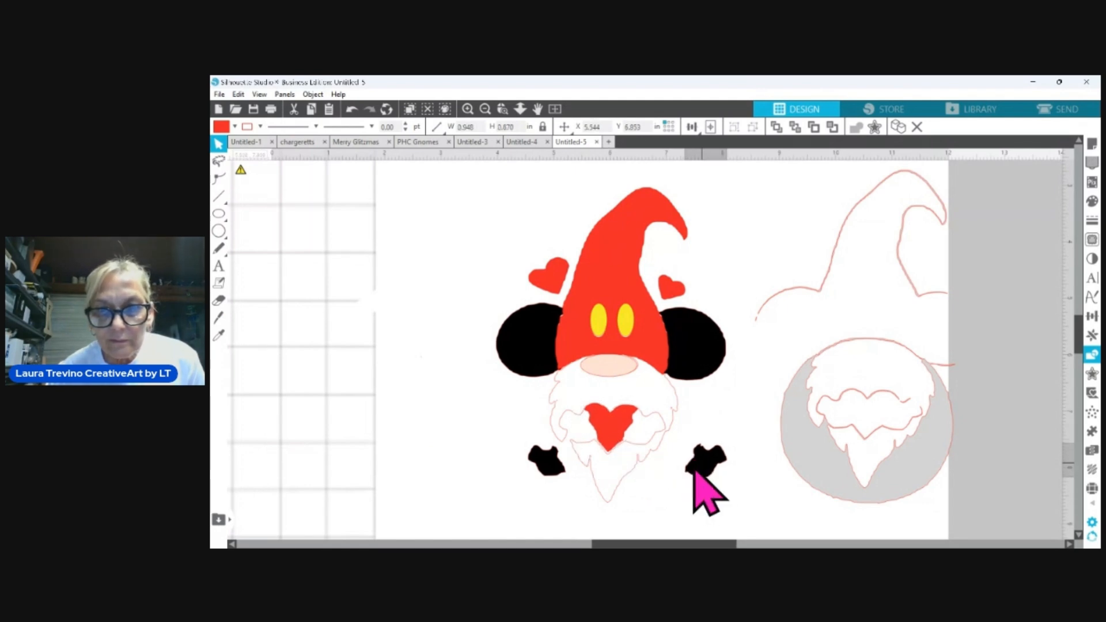
drag(699, 467, 641, 437)
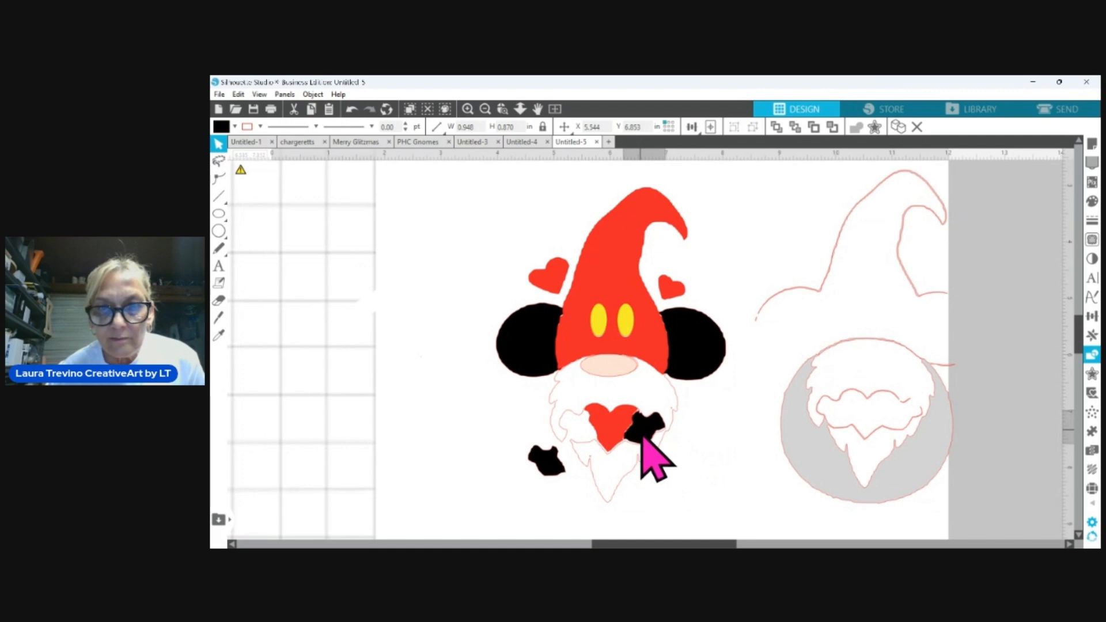
drag(547, 467, 581, 435)
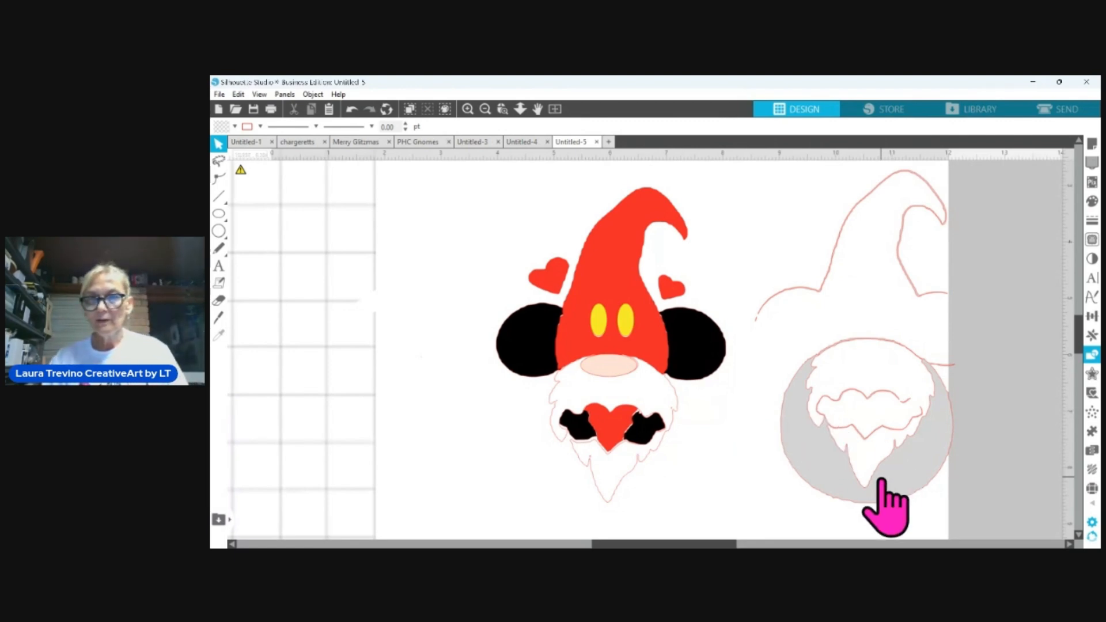
Move the assembled gnome over to the page's left edge and bring the gray silhouette closer beside it
drag(880, 488, 848, 546)
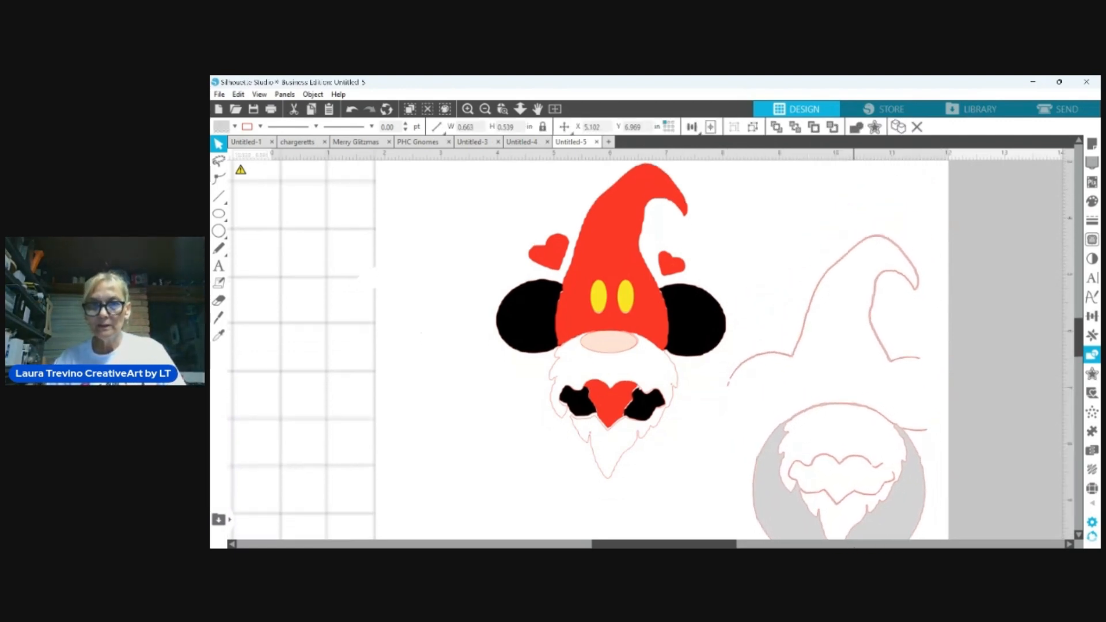
click(793, 532)
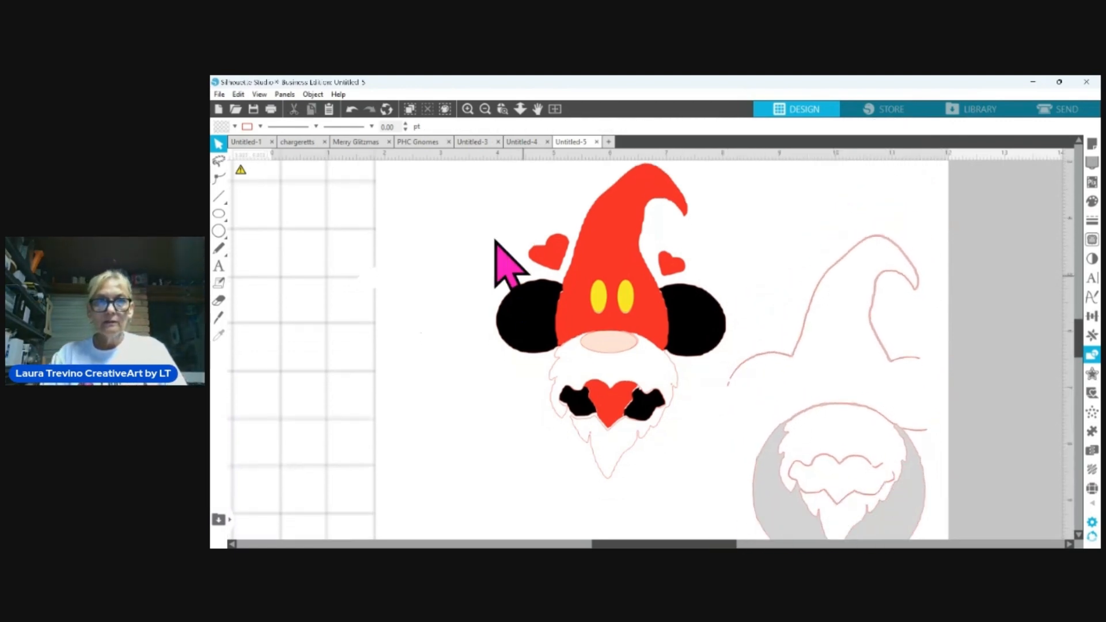
drag(493, 210, 672, 437)
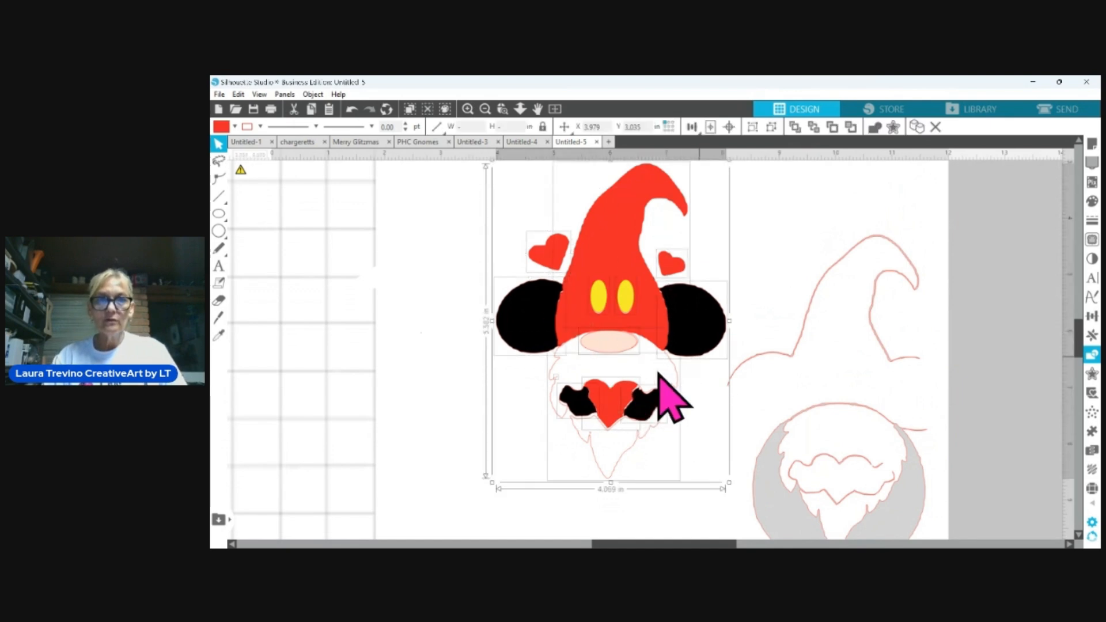
drag(672, 390, 545, 322)
click(827, 464)
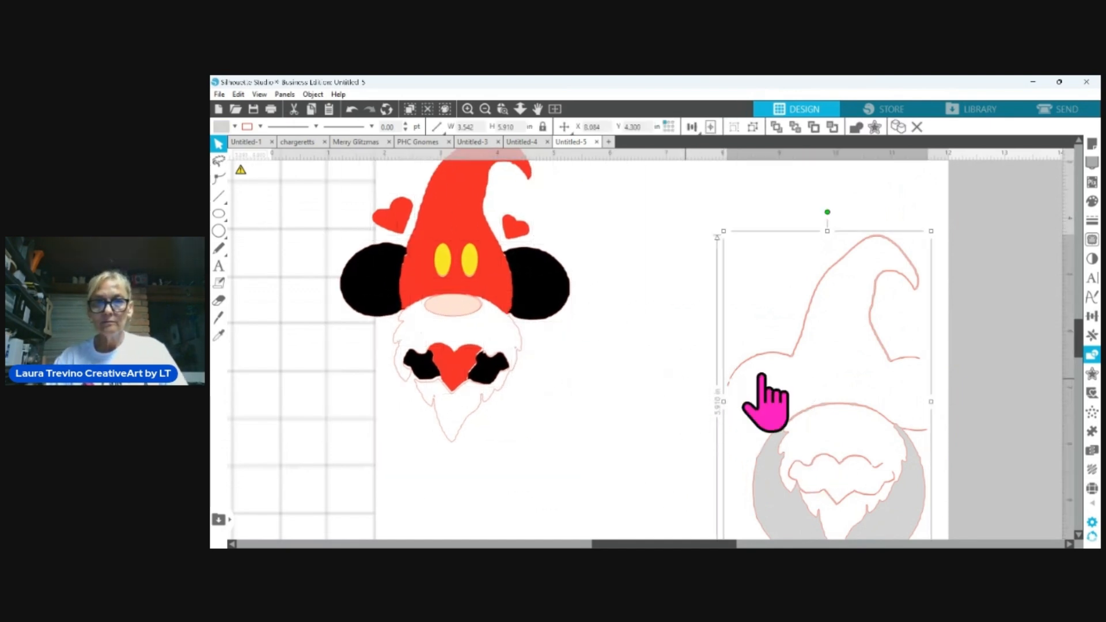
drag(782, 355, 663, 306)
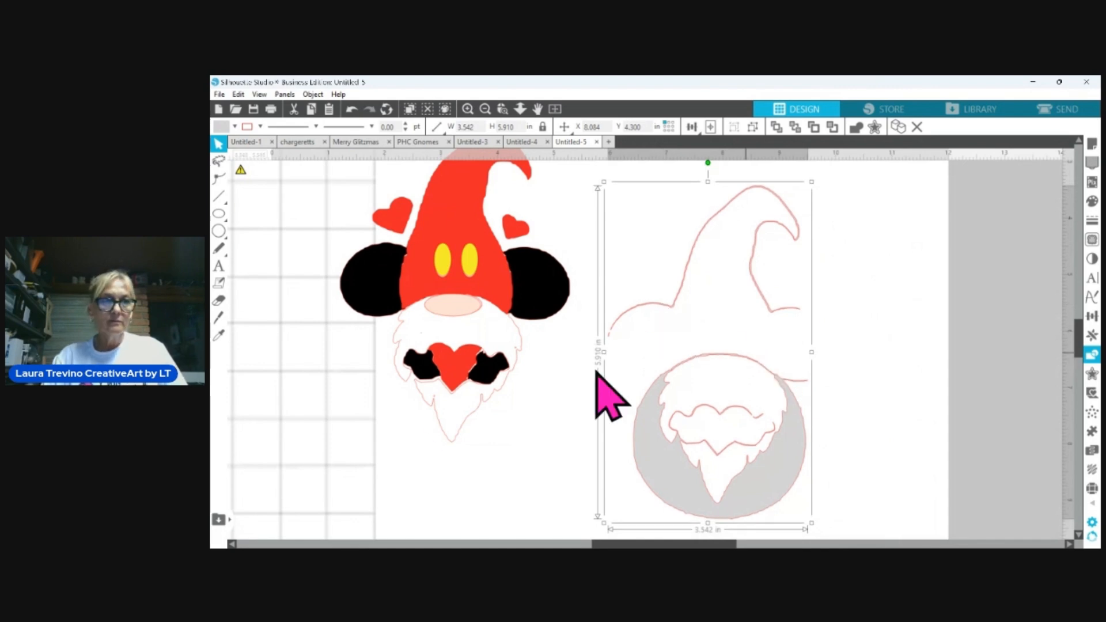
Erase the line joining the hat outline to the gray body, and delete the hat outline and its leftover line fragments
click(219, 300)
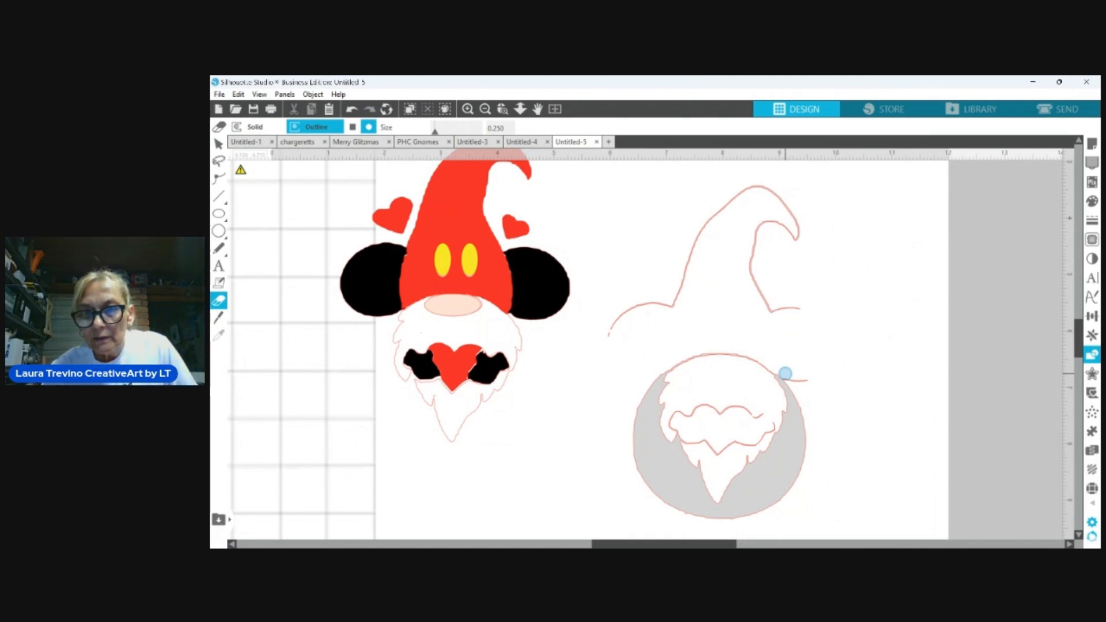
drag(785, 374, 820, 368)
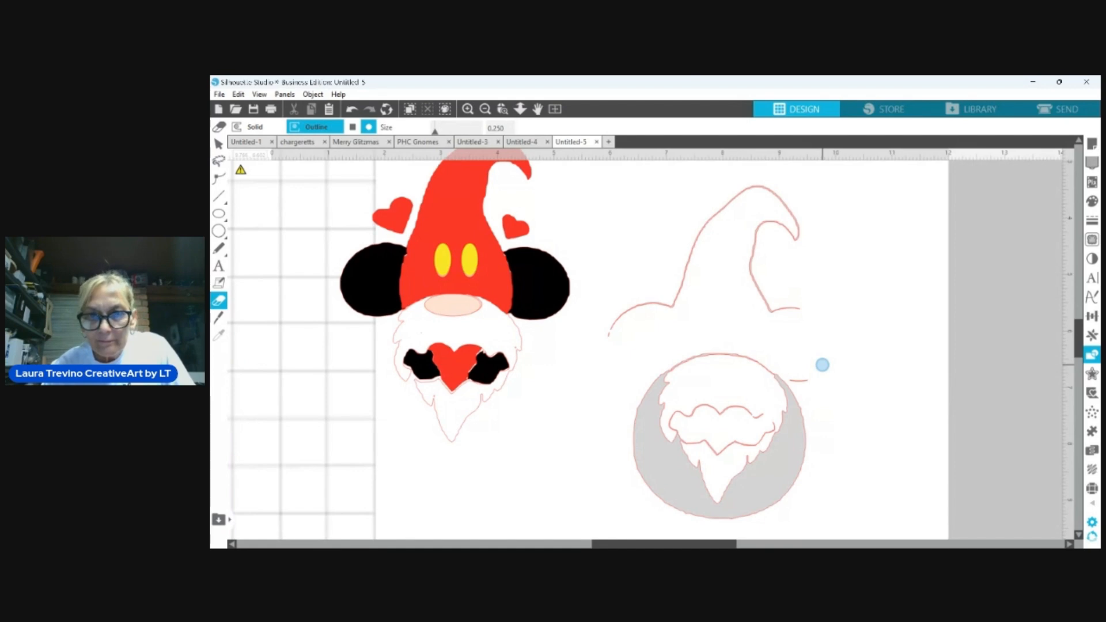
click(217, 144)
click(751, 281)
key(Delete)
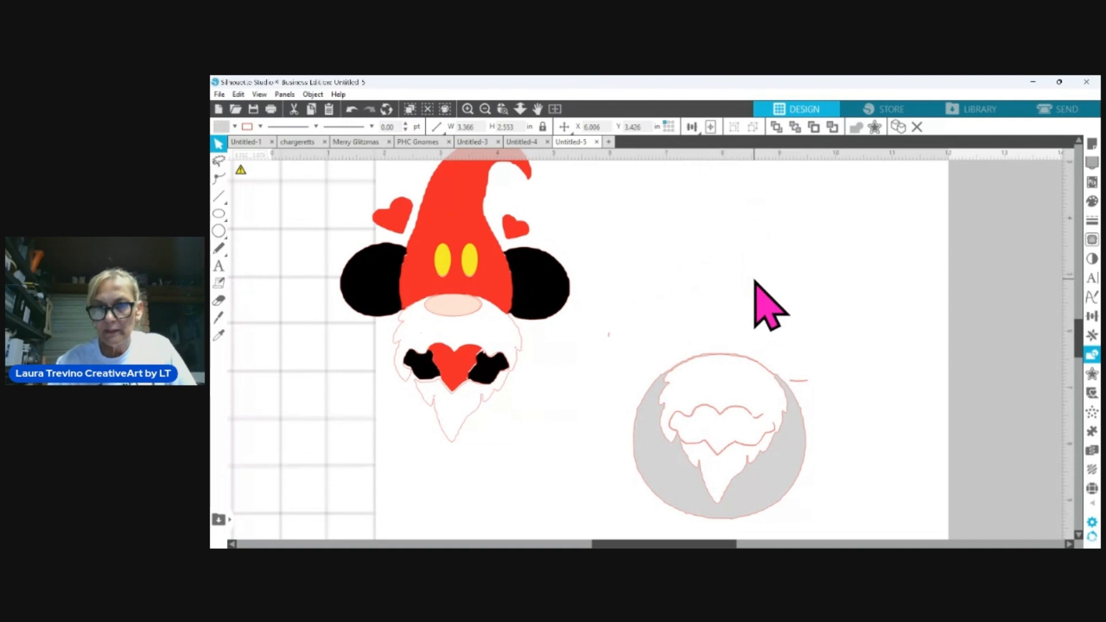
click(800, 380)
key(Delete)
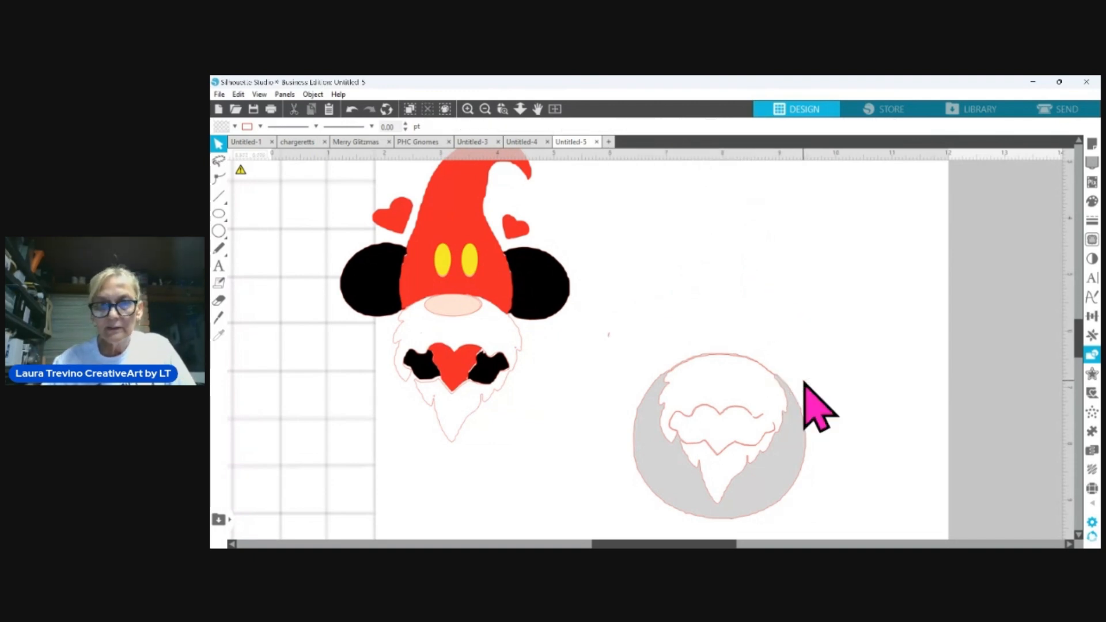
click(610, 335)
key(Delete)
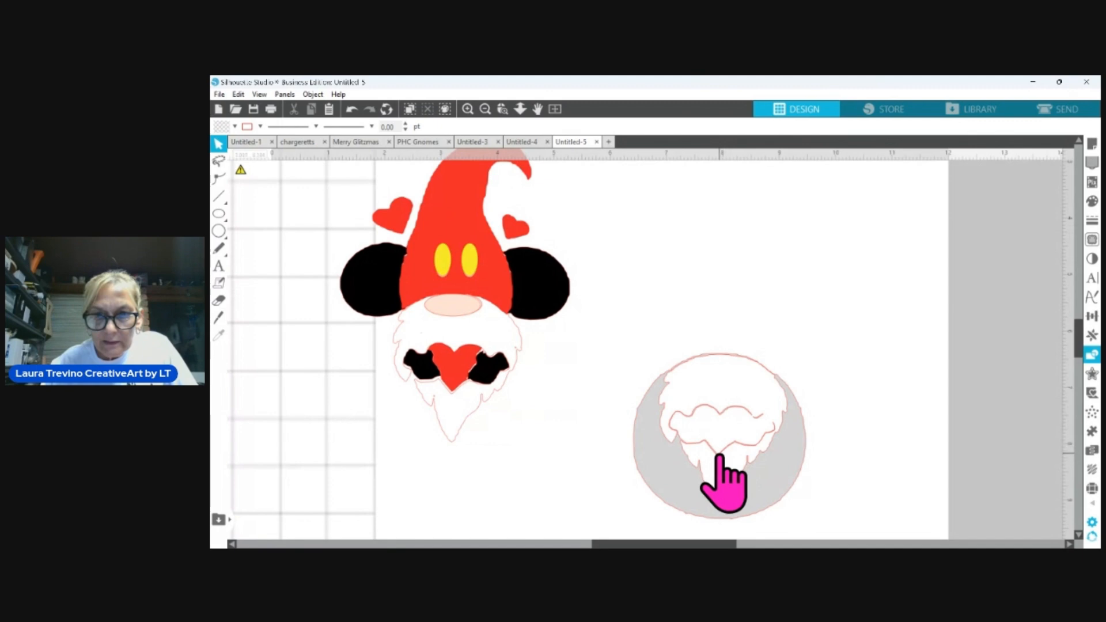
Fit the gray body around the gnome's white beard
click(717, 500)
click(533, 519)
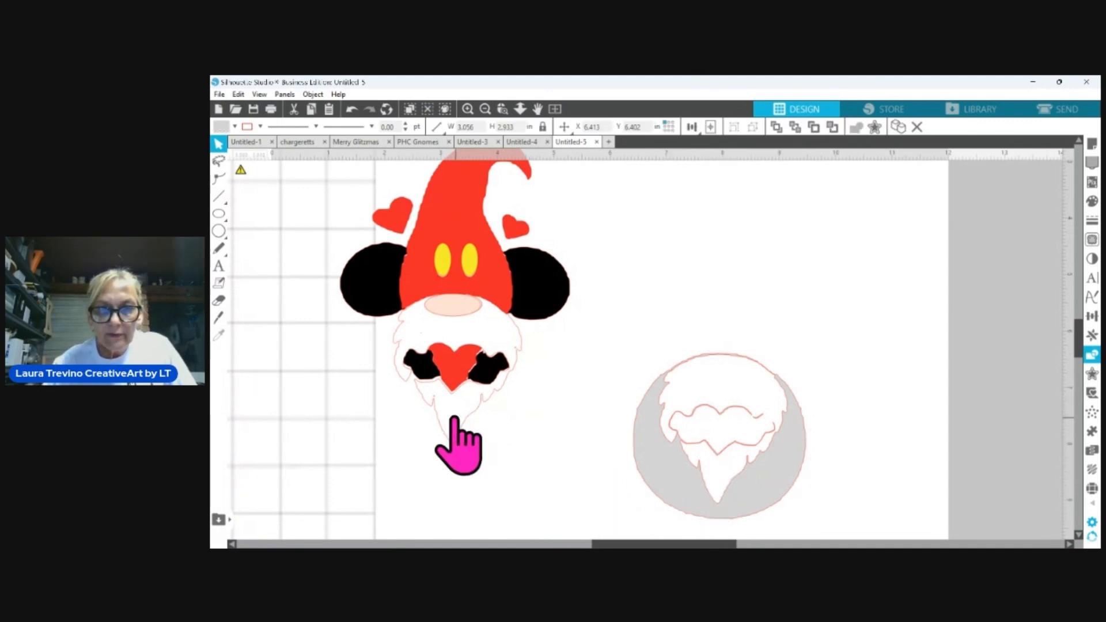
drag(649, 457, 433, 400)
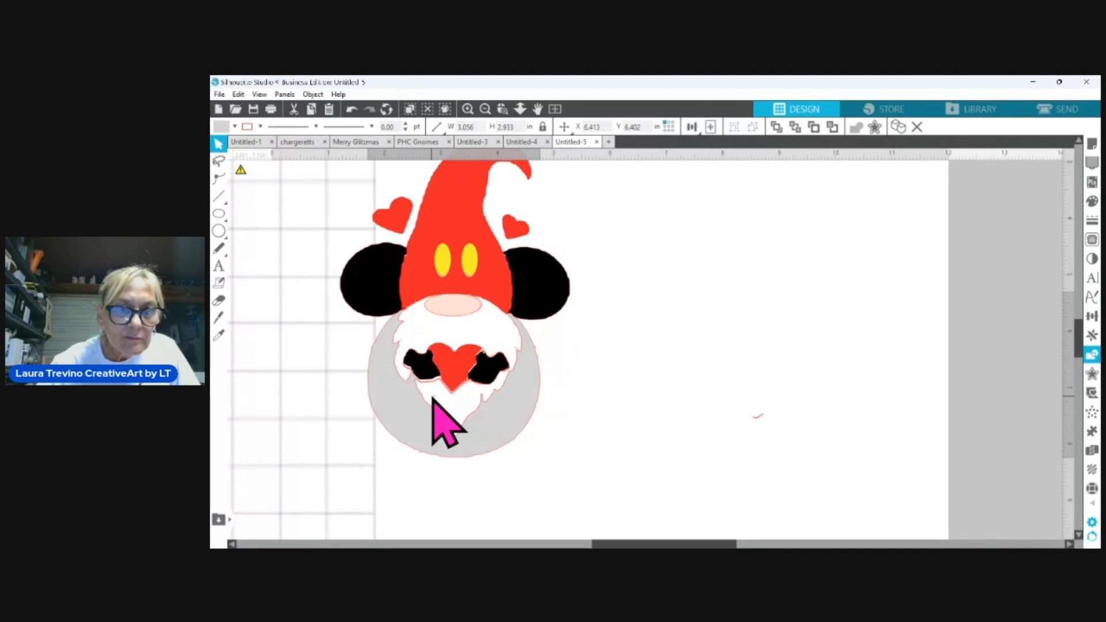
click(682, 442)
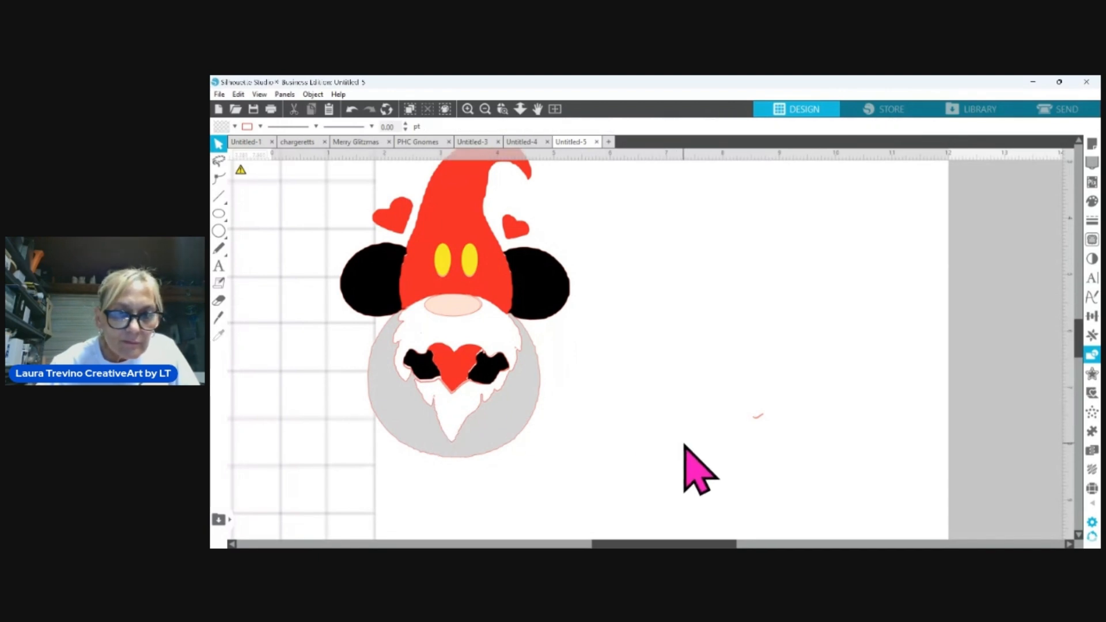
Pull the white beard out to the right of the gnome and delete the small stray red mark beside it
drag(462, 421, 703, 420)
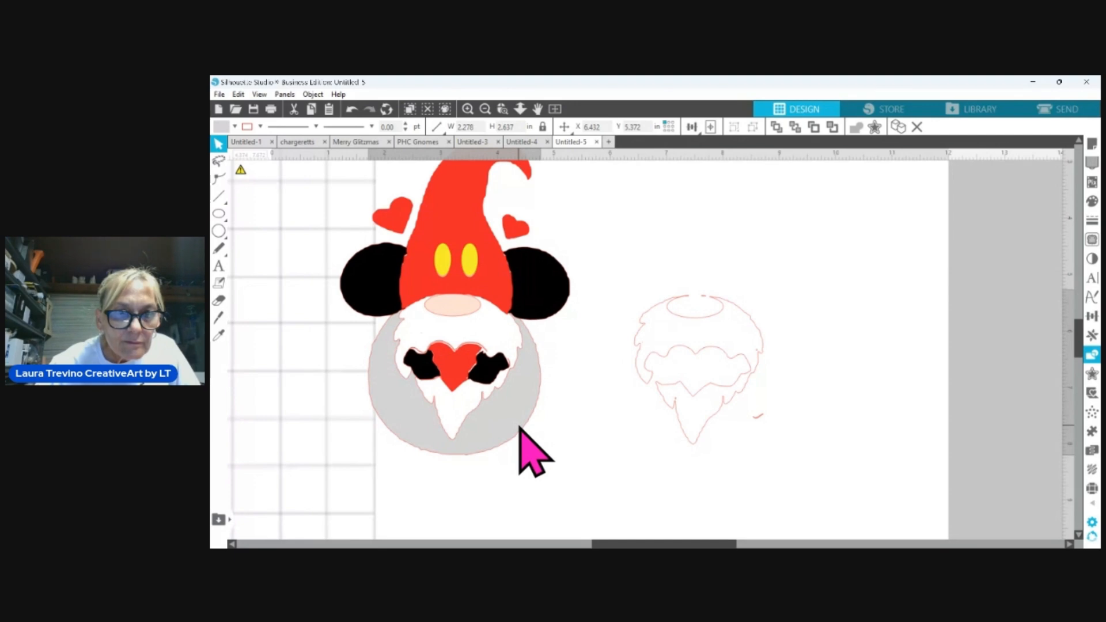
click(524, 444)
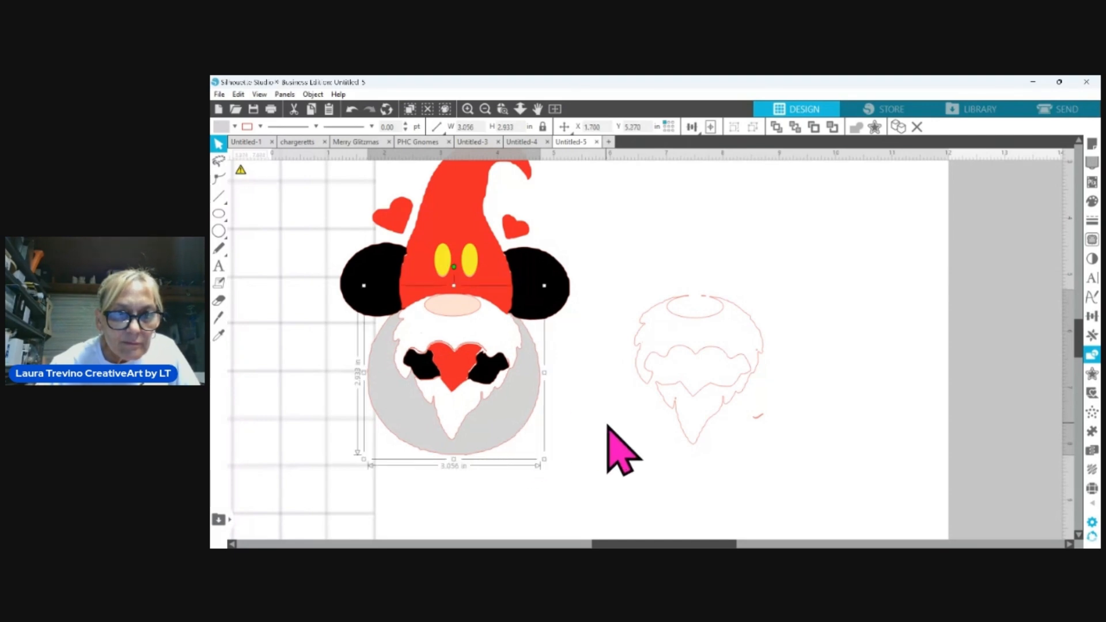
click(756, 419)
key(Delete)
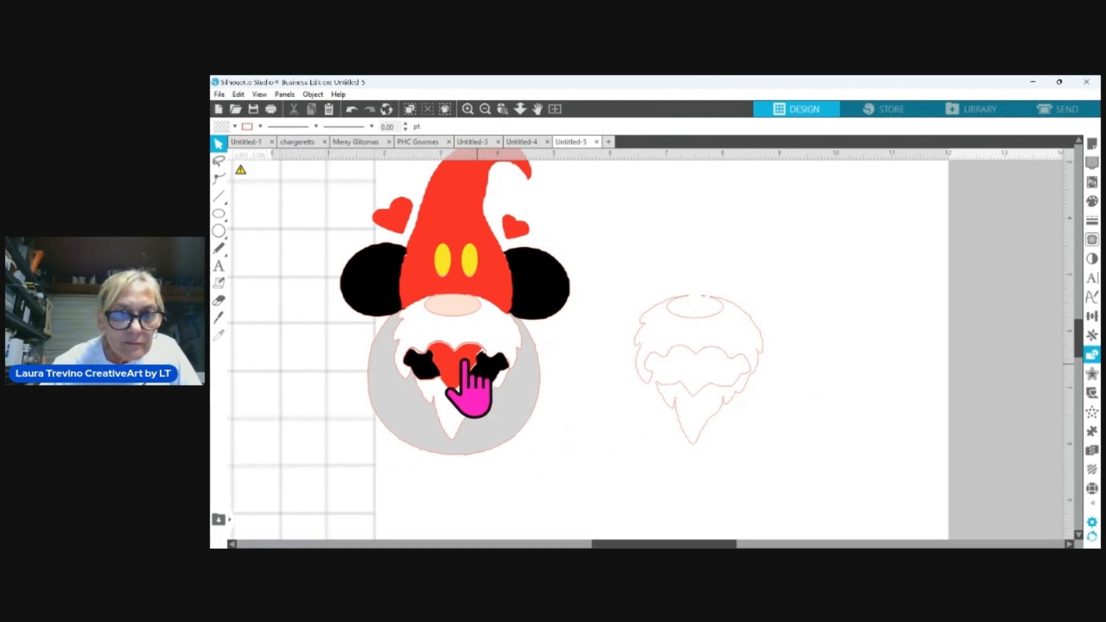
Enlarge the red heart between the black hands slightly to about 0.980 in wide and 0.899 in high
key(ctrl+z)
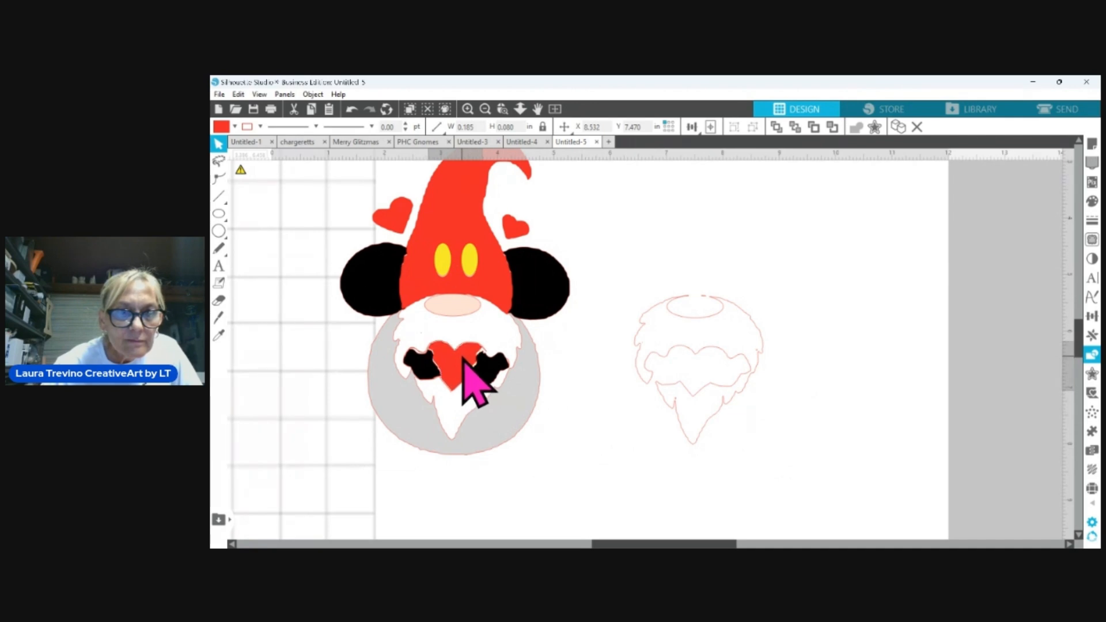
click(463, 360)
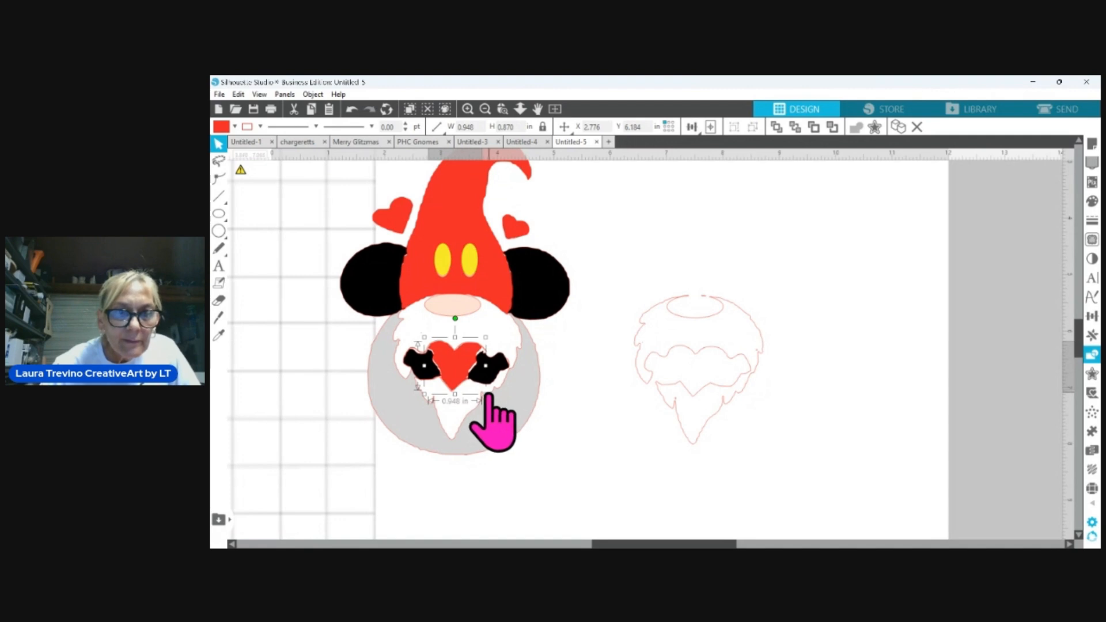
drag(486, 397, 488, 398)
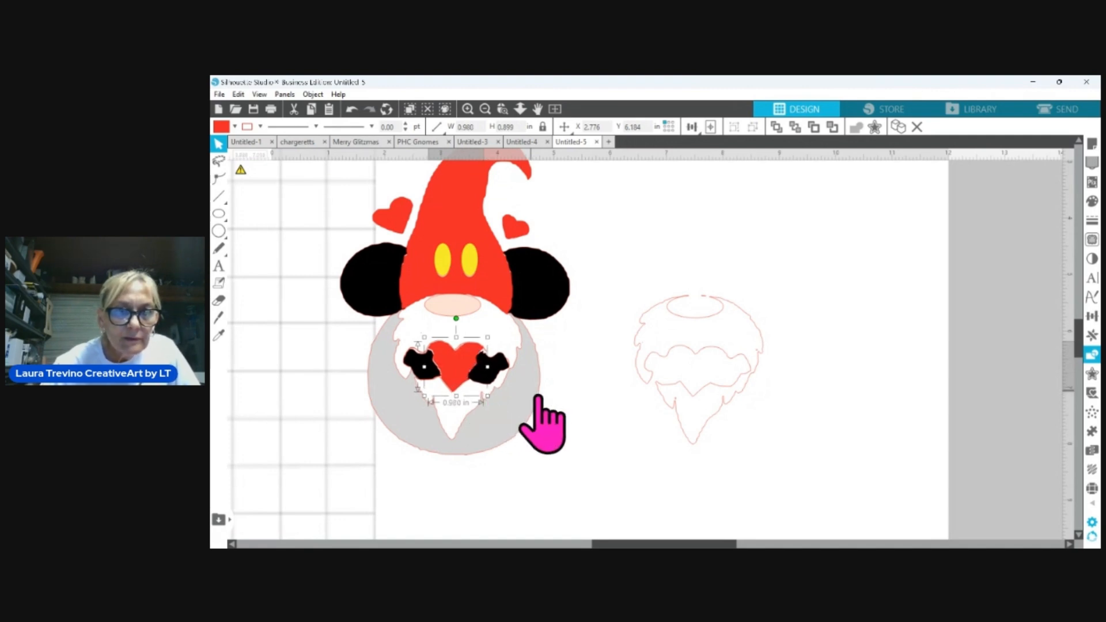
click(599, 434)
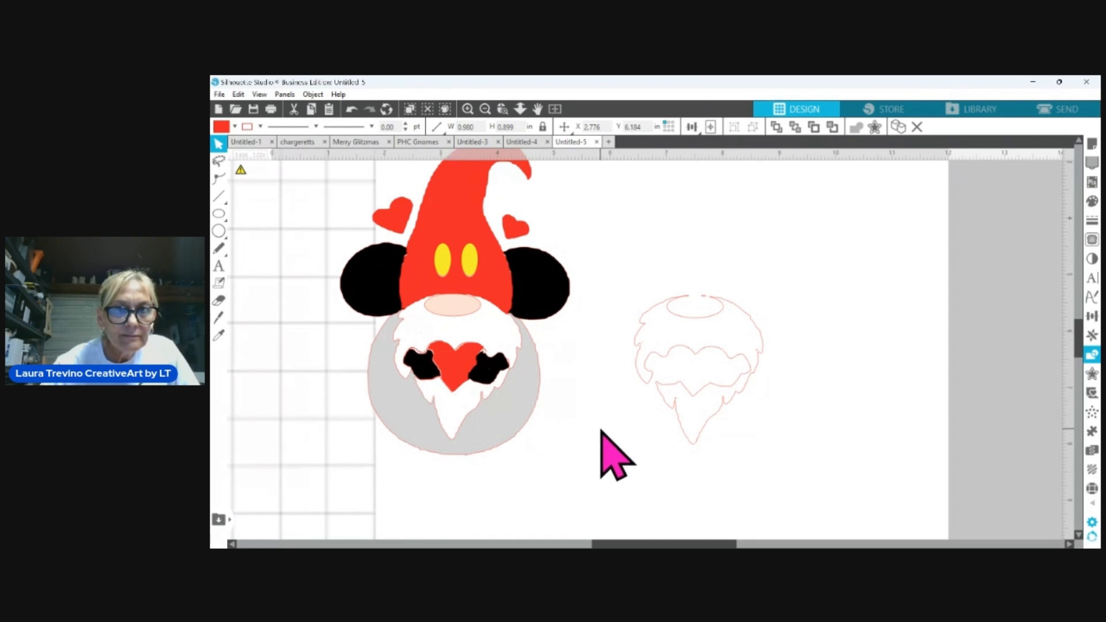
Stretch the right black hand to about 0.623 in high and the left one to about 0.601 in, and nudge the red heart slightly left
click(491, 372)
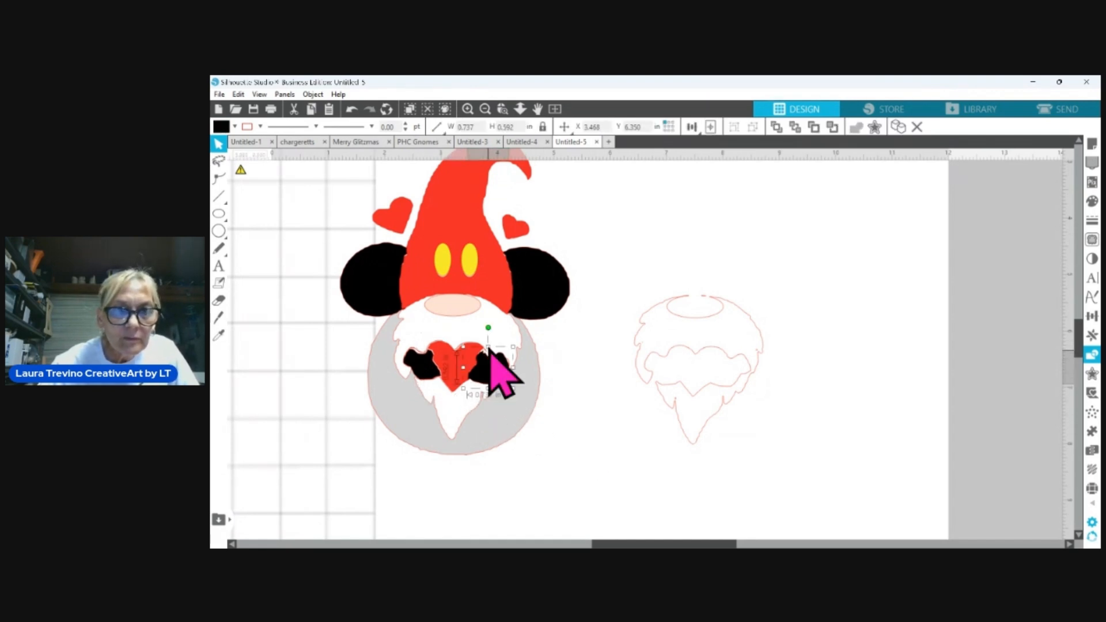
drag(488, 348, 488, 345)
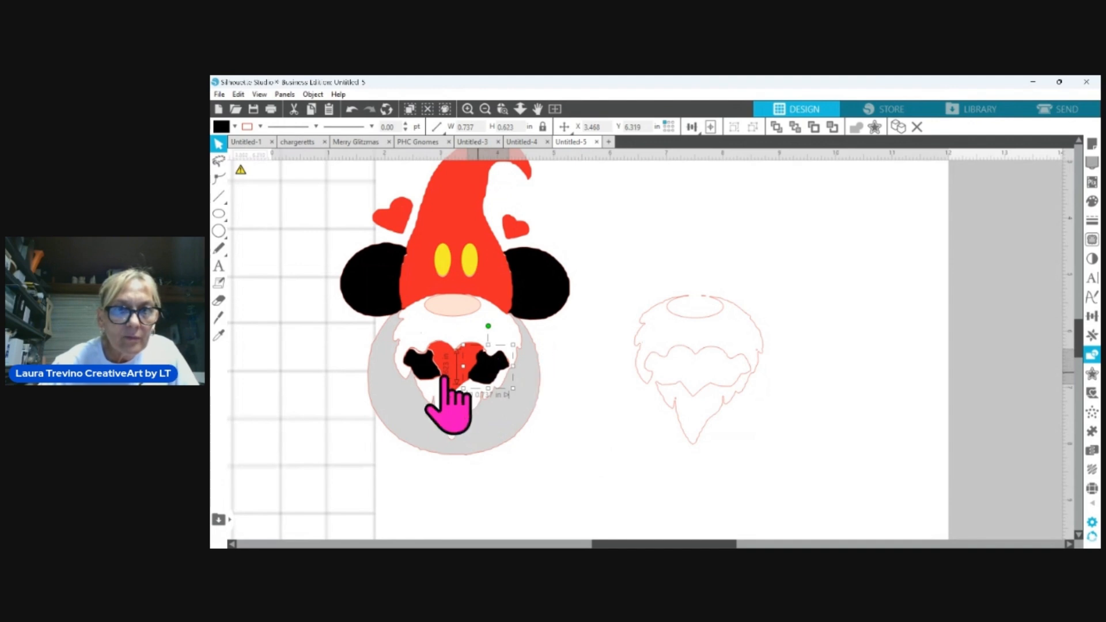
click(420, 361)
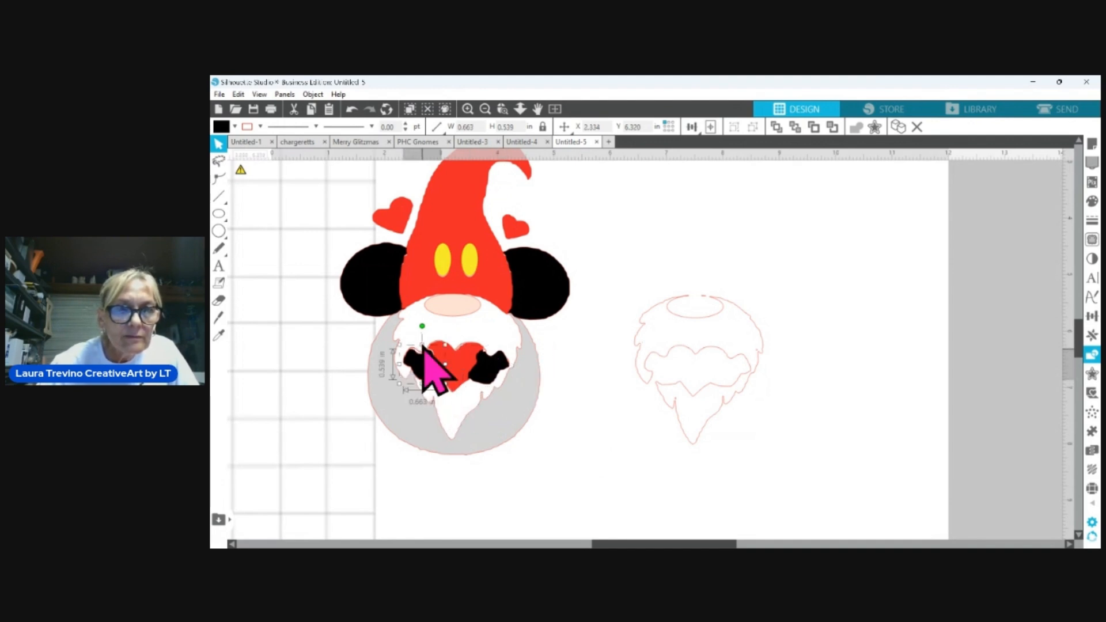
drag(427, 344, 428, 341)
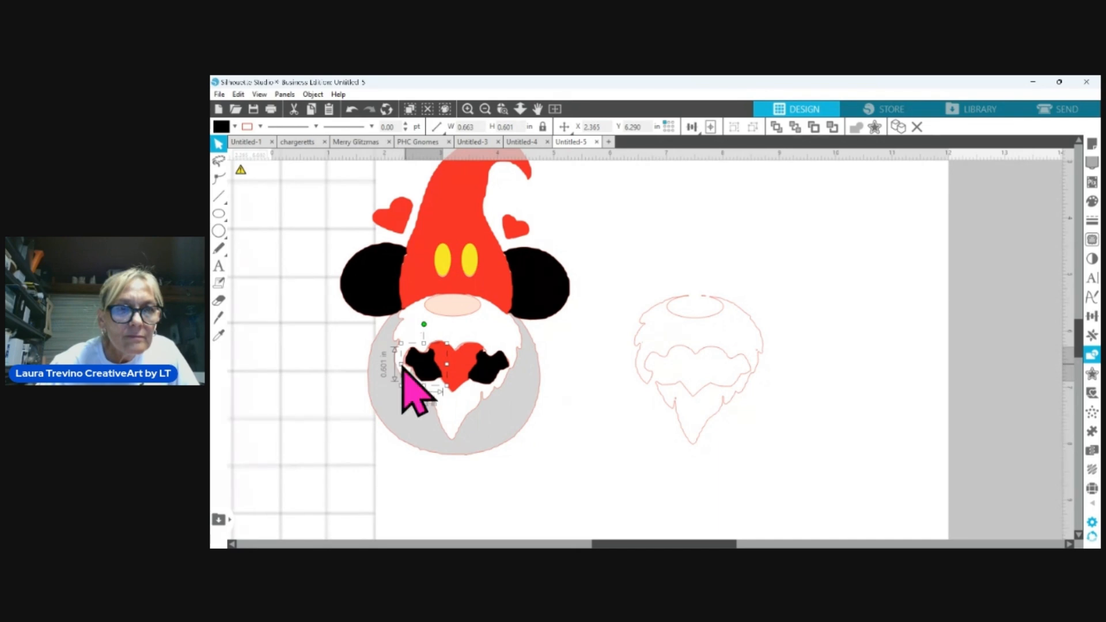
click(598, 424)
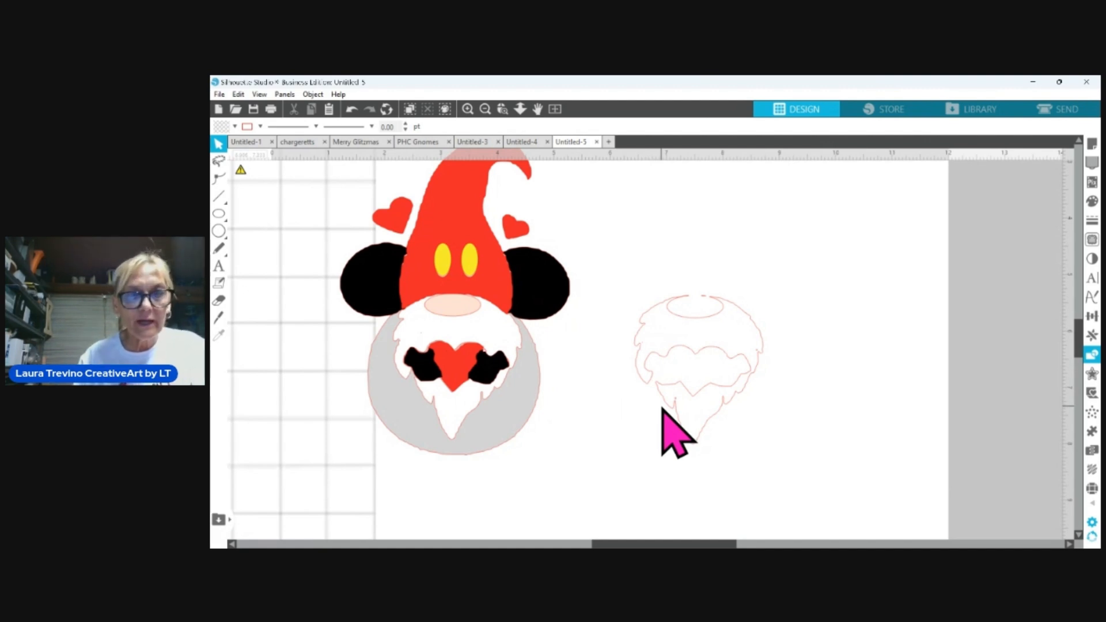
click(461, 359)
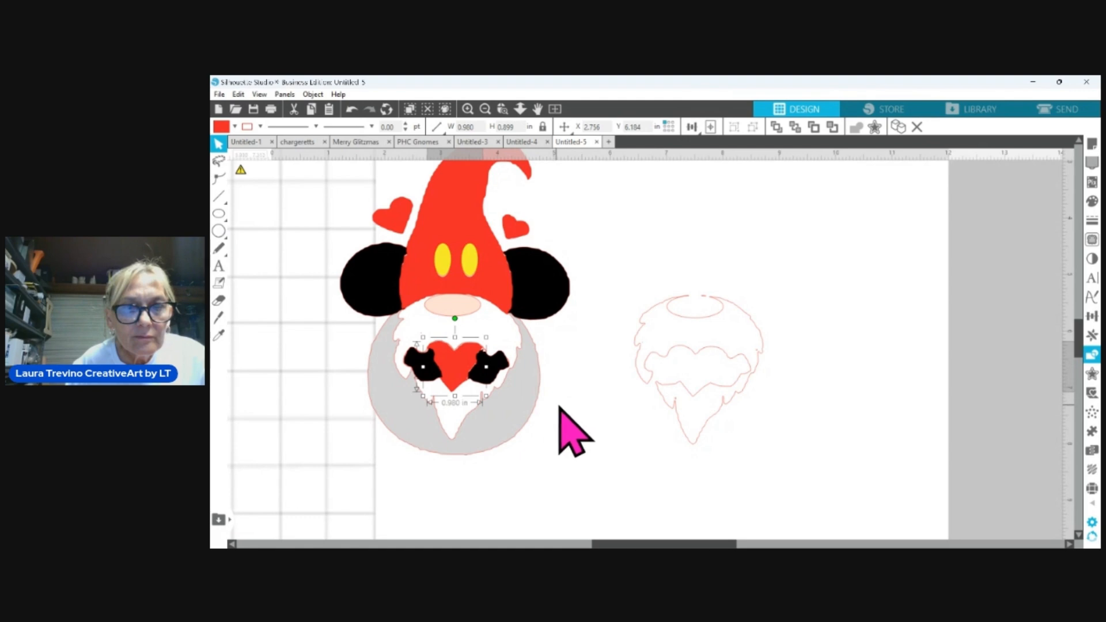
Move the spare white beard beside the gnome off the right edge of the page
click(737, 361)
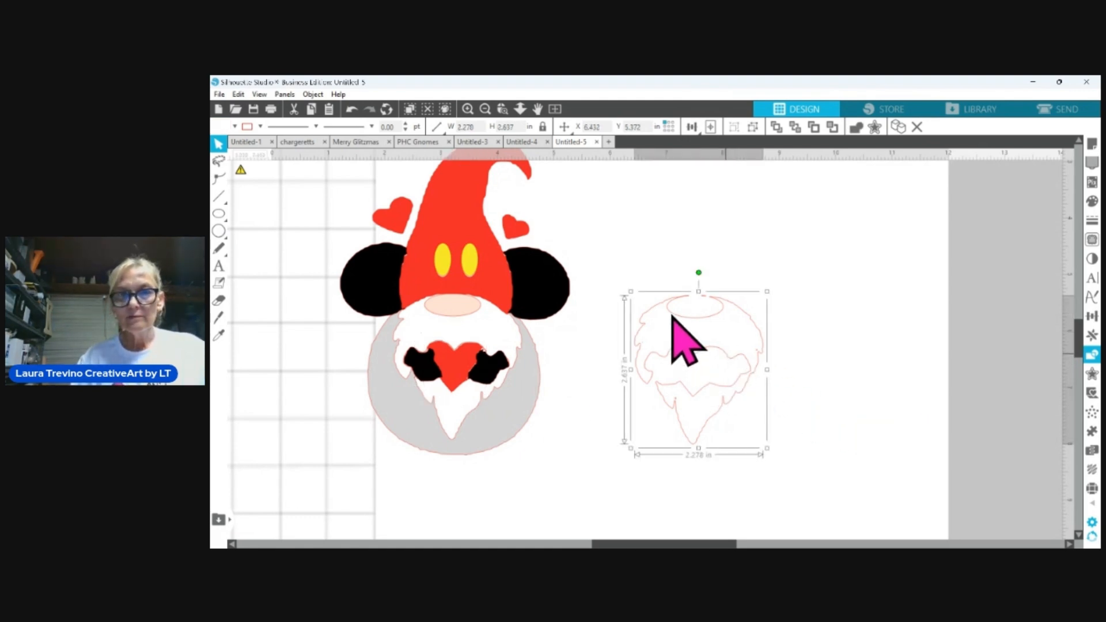
drag(701, 323, 1053, 418)
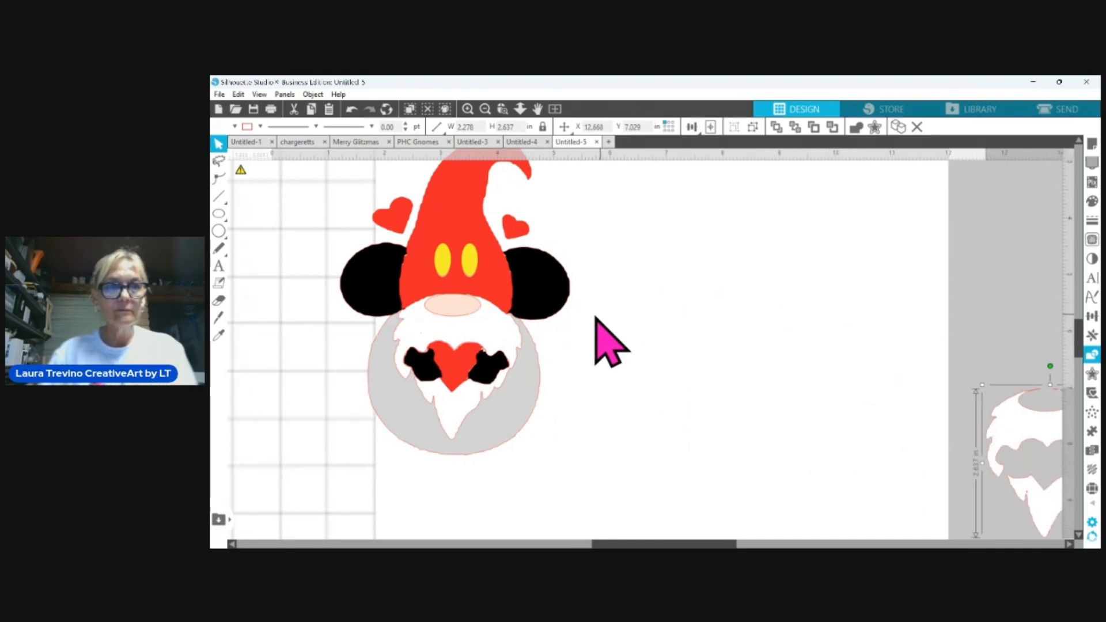
Delete the tiny stray red marks left on the upper left of the gnome's beard
drag(292, 362, 211, 340)
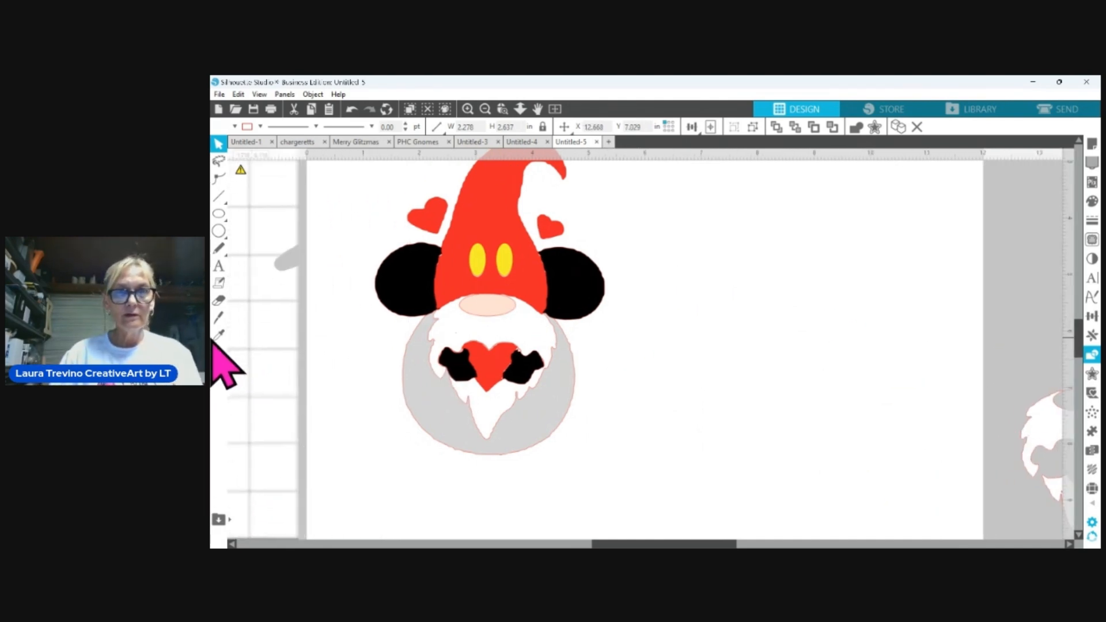
click(486, 109)
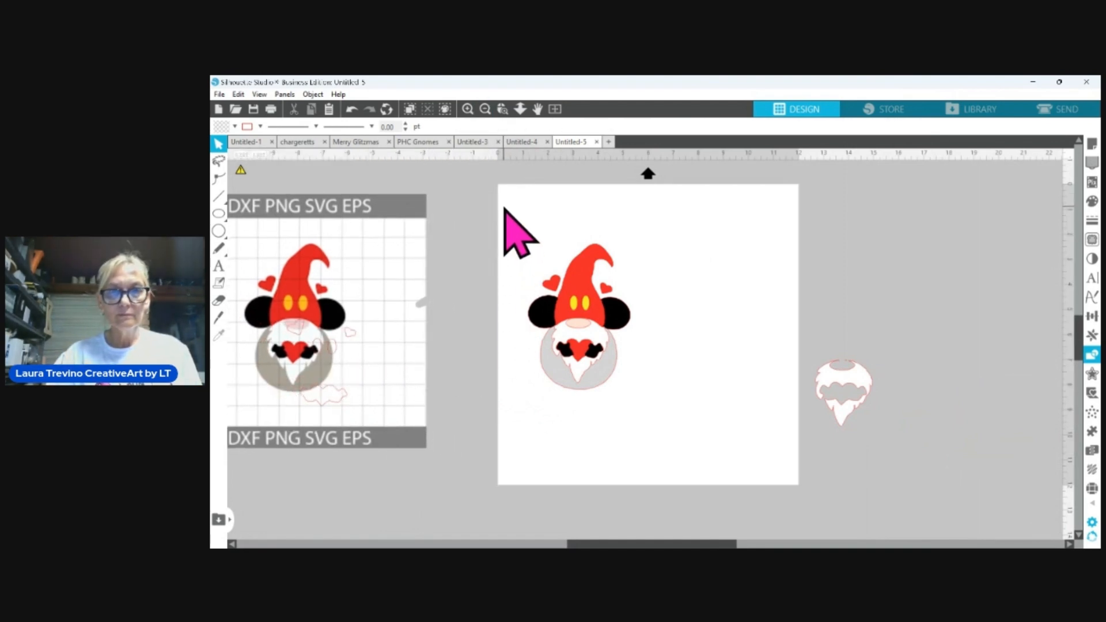
drag(505, 209, 643, 383)
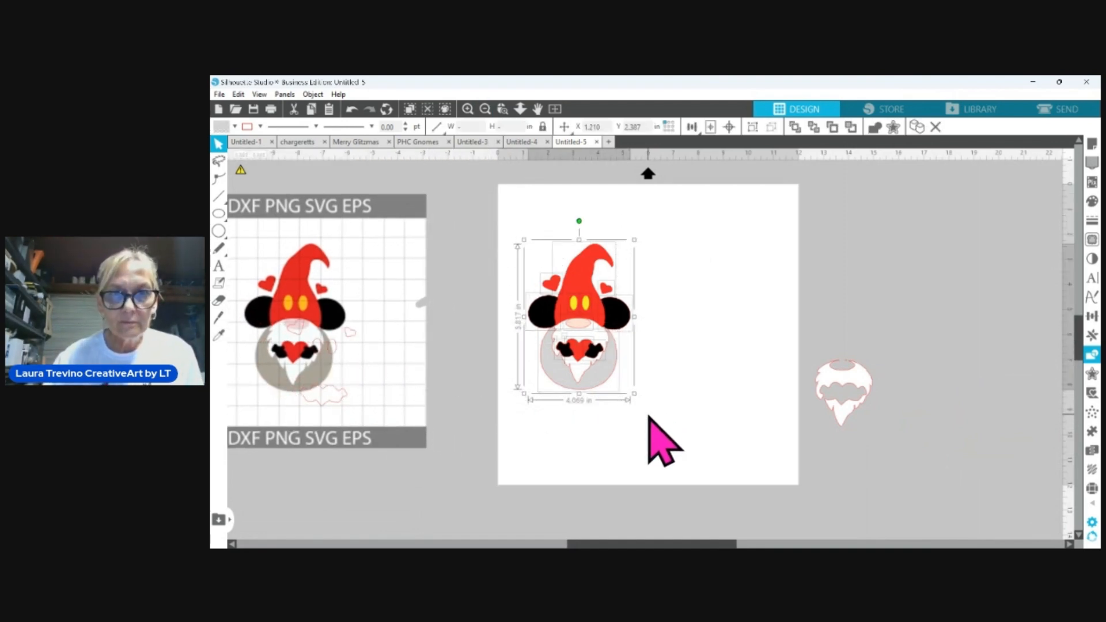
click(684, 381)
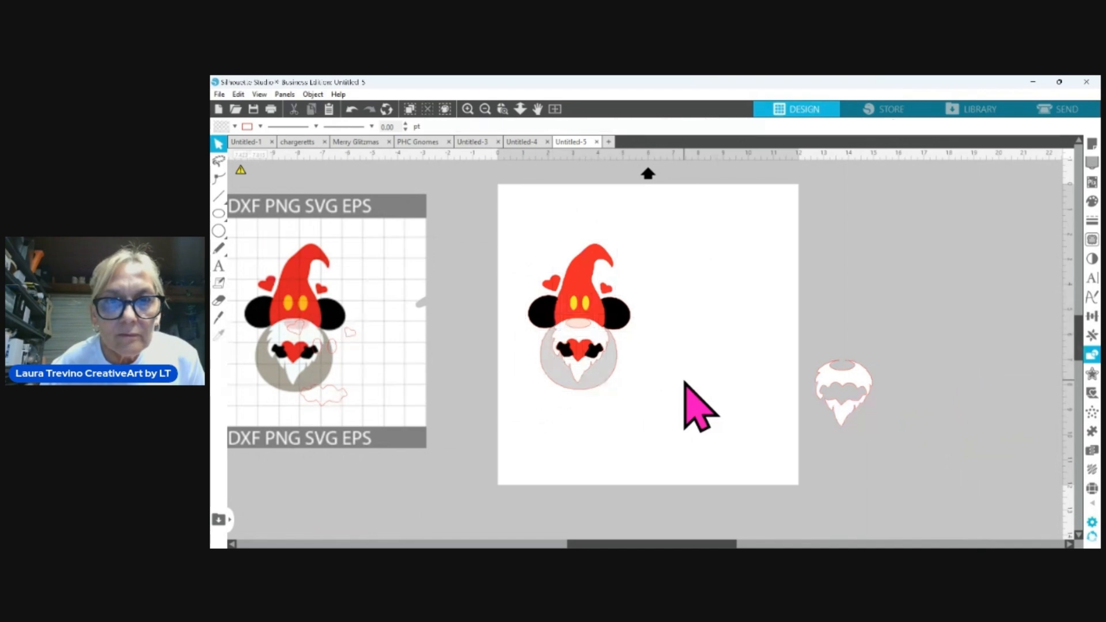
click(564, 341)
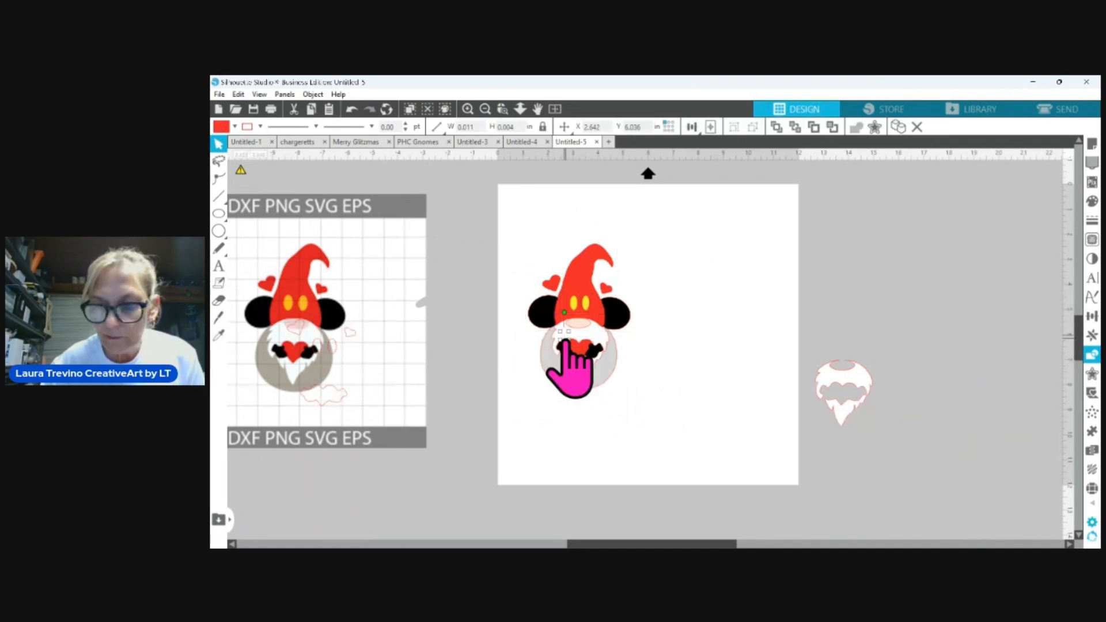
key(Delete)
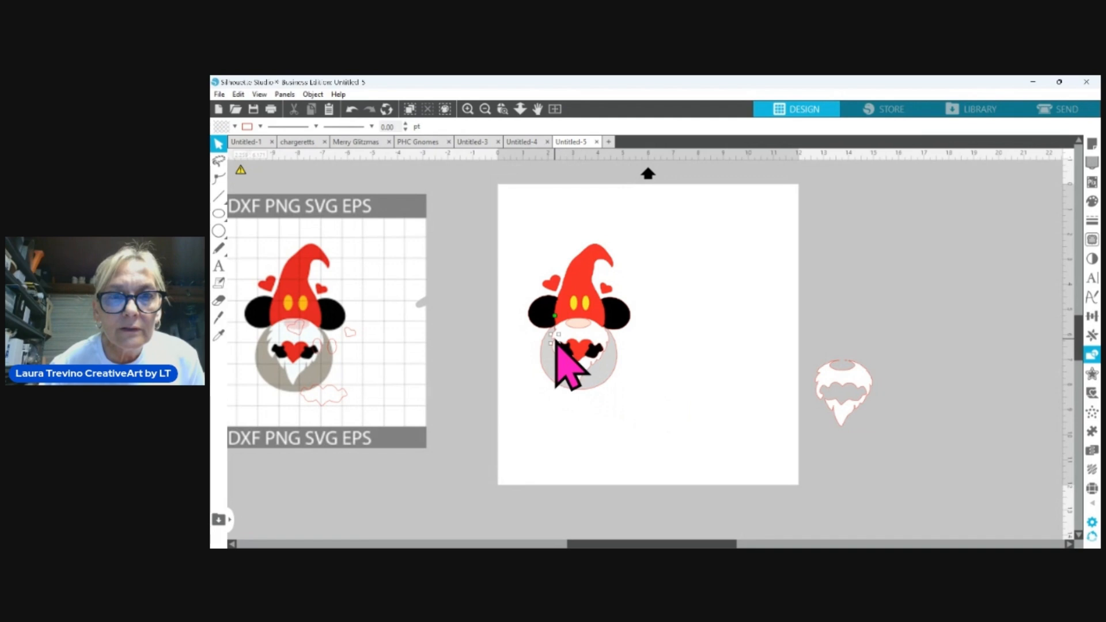
click(556, 340)
key(Delete)
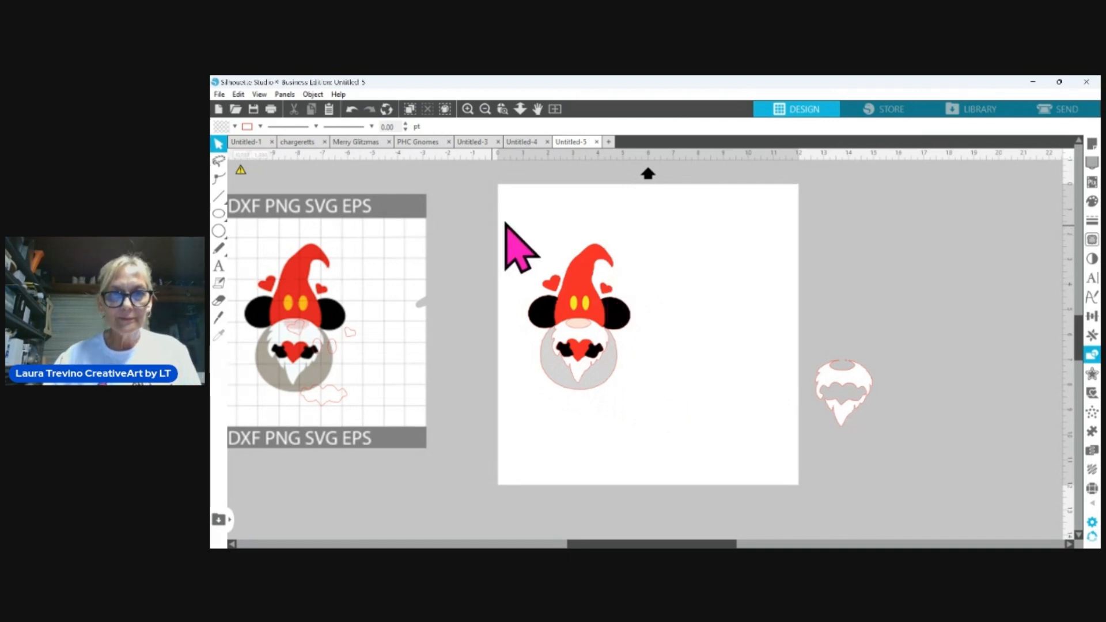
Group the gnome pieces and move them to the top of the page, with the spare beard placed over the reference picture
drag(507, 222, 634, 393)
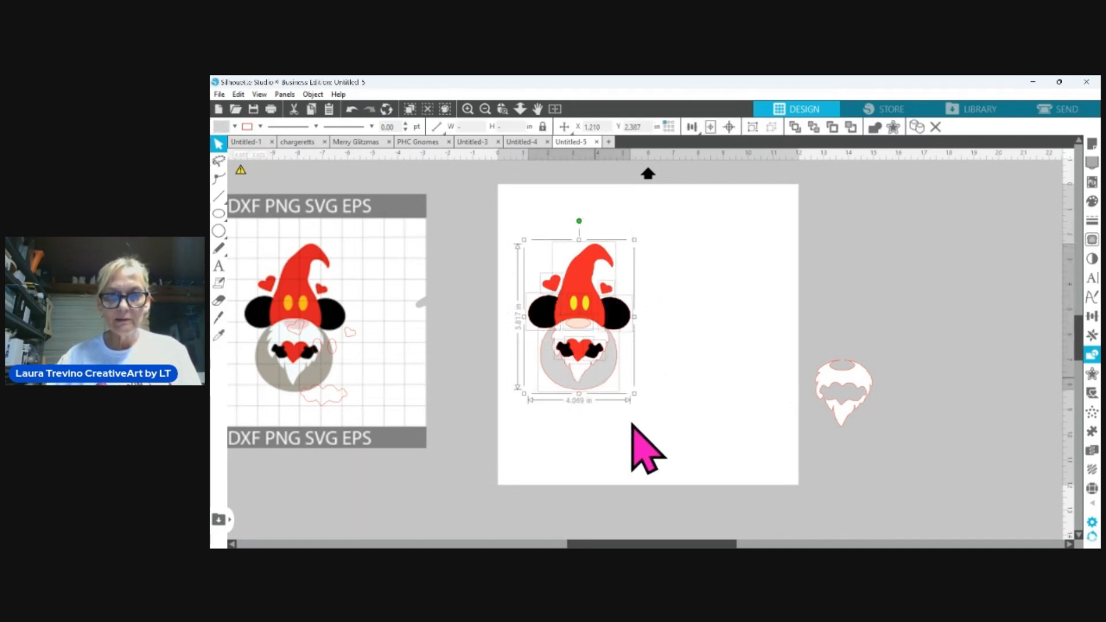
drag(833, 412, 341, 321)
drag(588, 367, 600, 321)
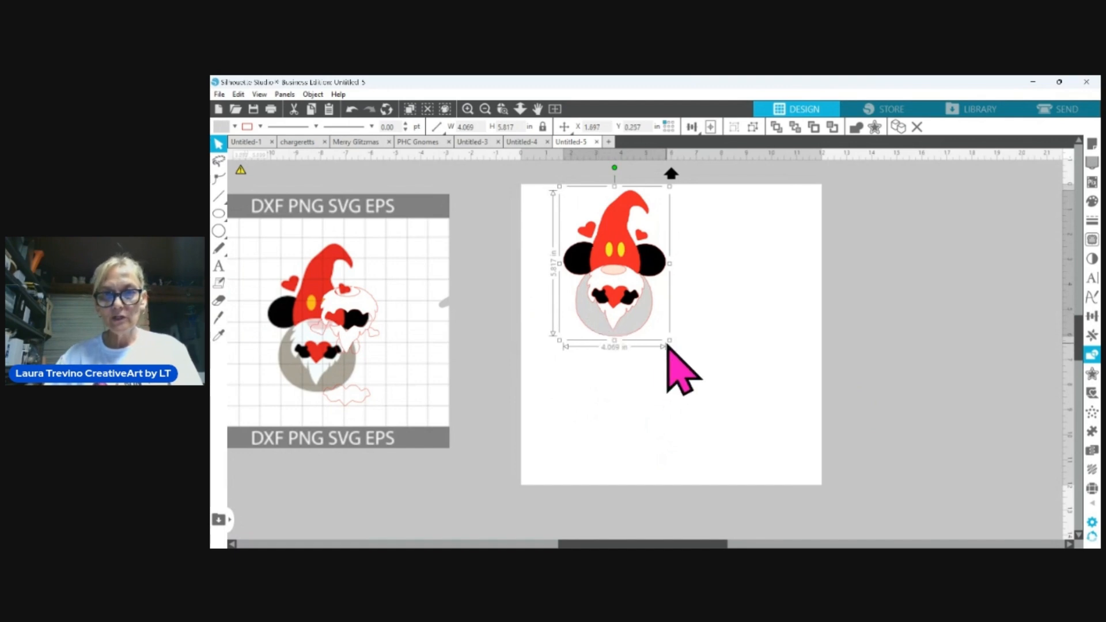
Enlarge the grouped gnome to about 7.875 in wide and 11.256 in high
drag(669, 341, 769, 461)
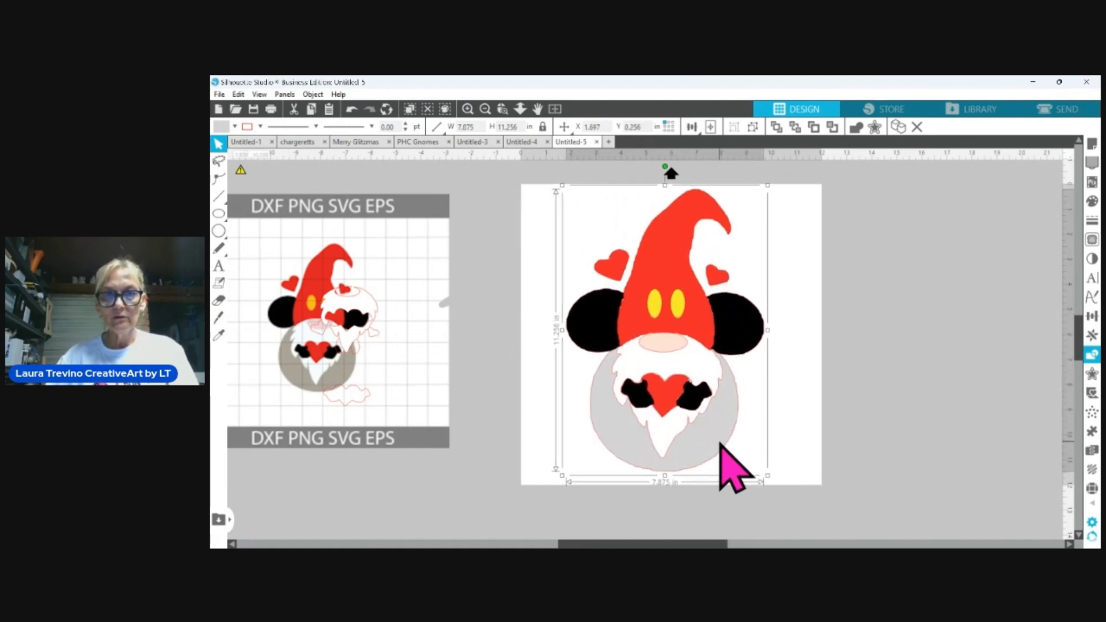
click(804, 453)
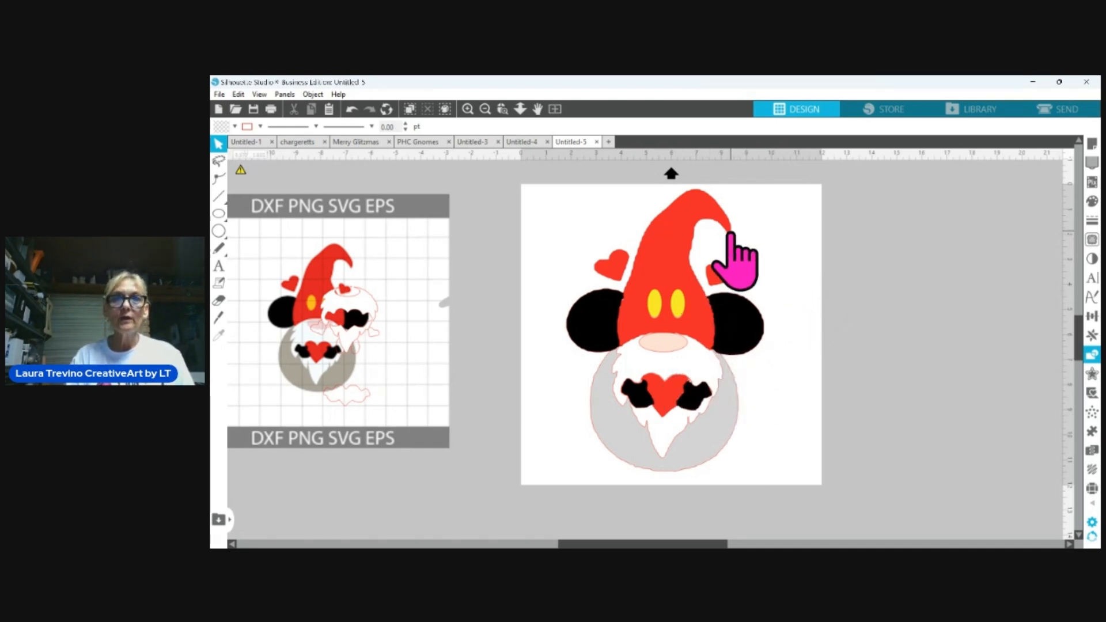
click(732, 236)
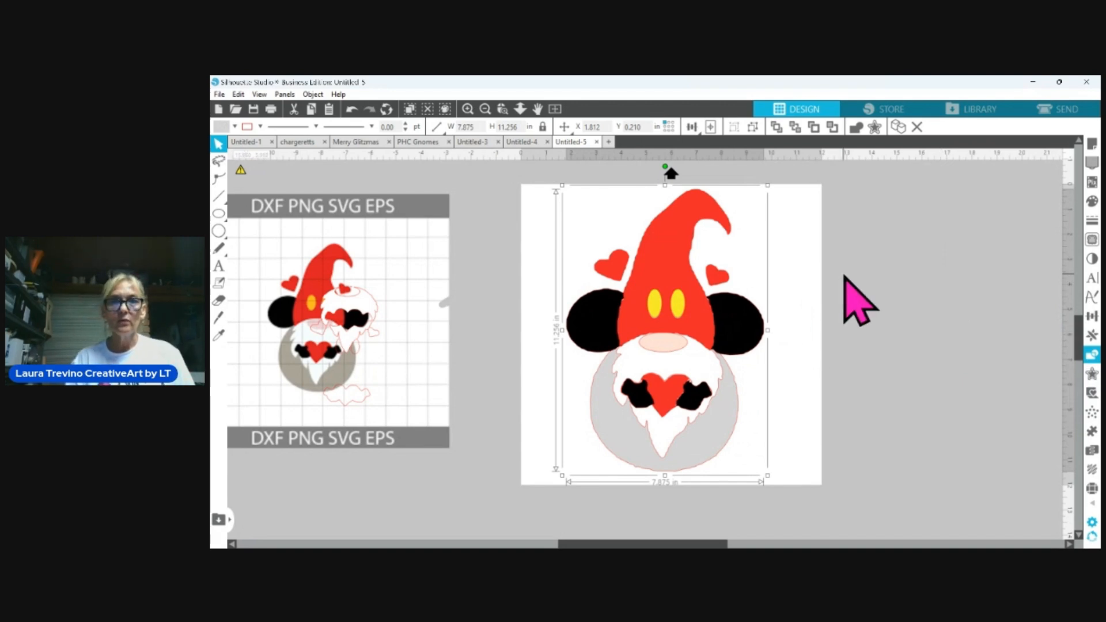
click(804, 279)
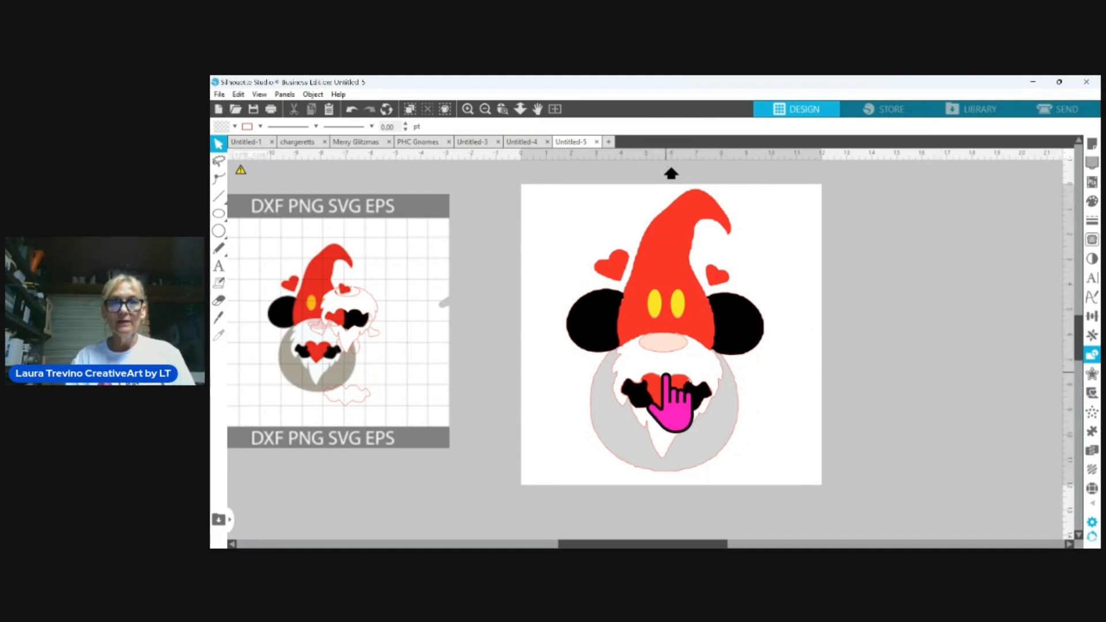
Shrink the grouped gnome to about 3.213 in wide and 4.593 in high, and move it slightly down and right
click(650, 376)
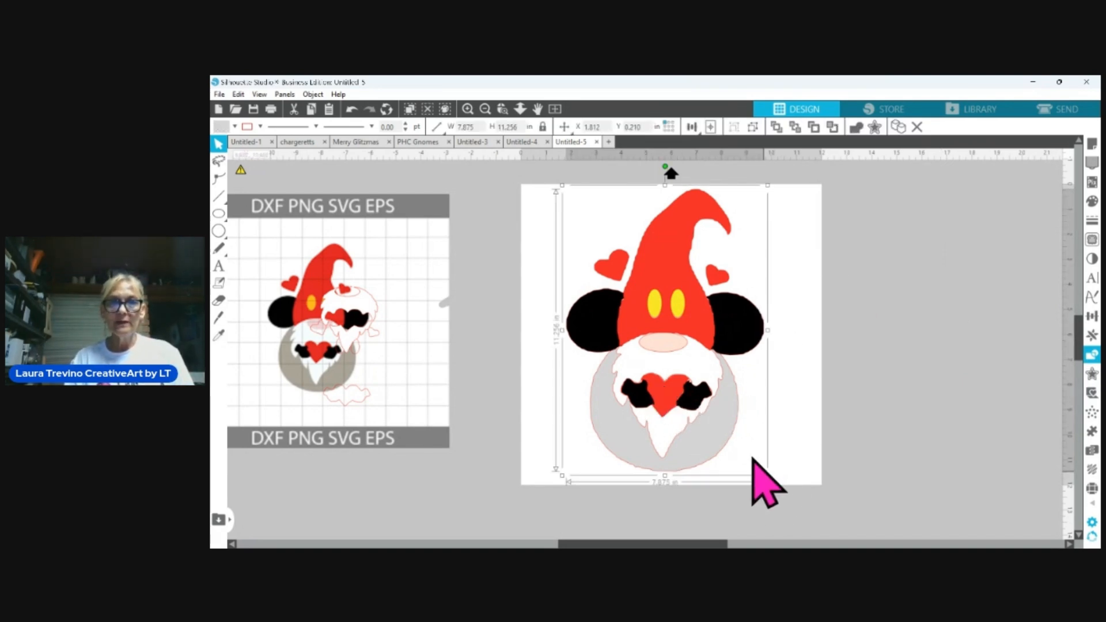
drag(753, 459, 658, 308)
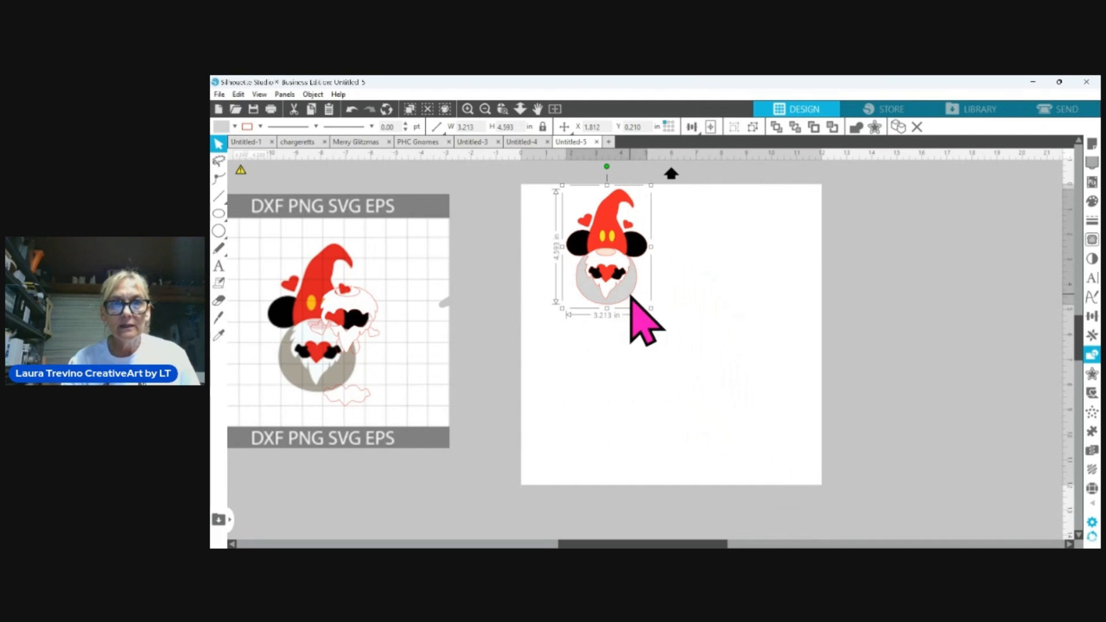
drag(632, 297, 649, 322)
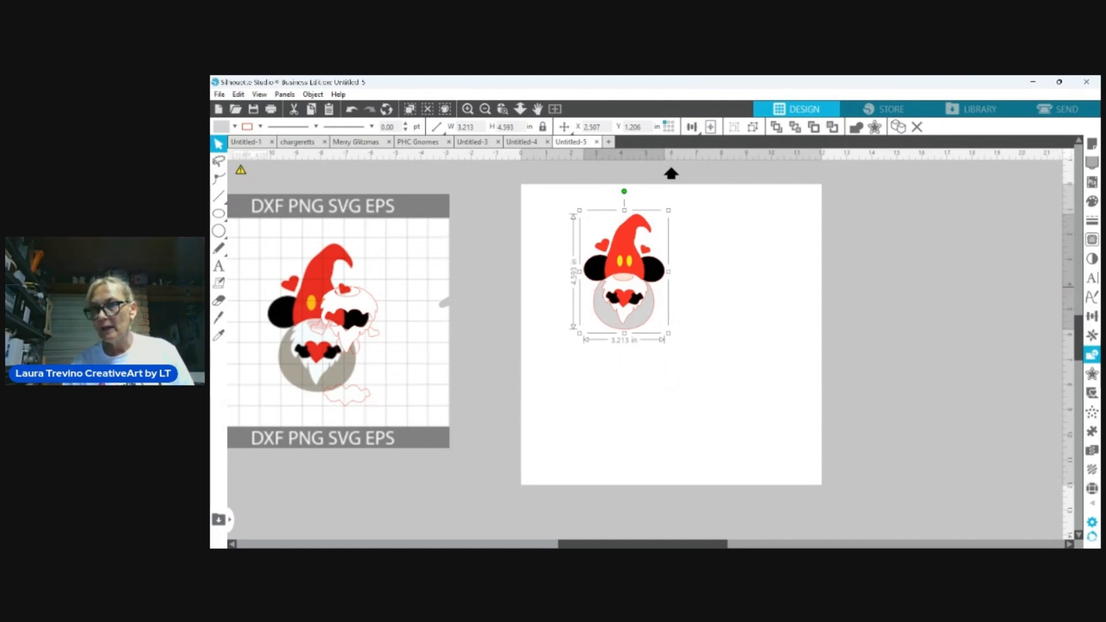
Create an offset outline around the gnome, pull it out to the lower right and split it into separate paths
click(1093, 374)
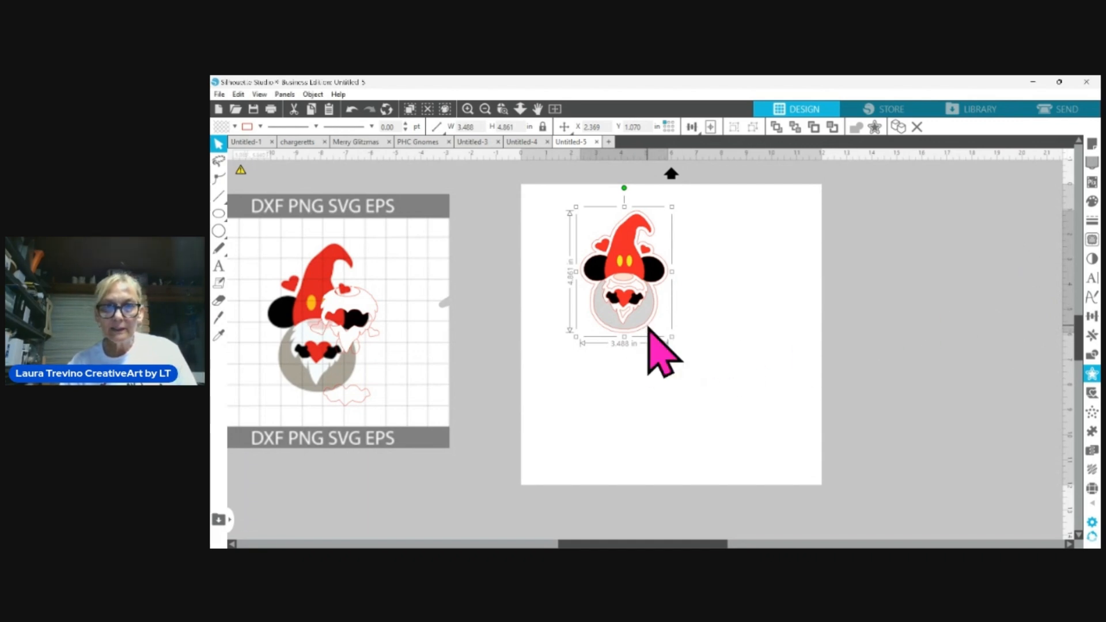
drag(649, 328, 781, 421)
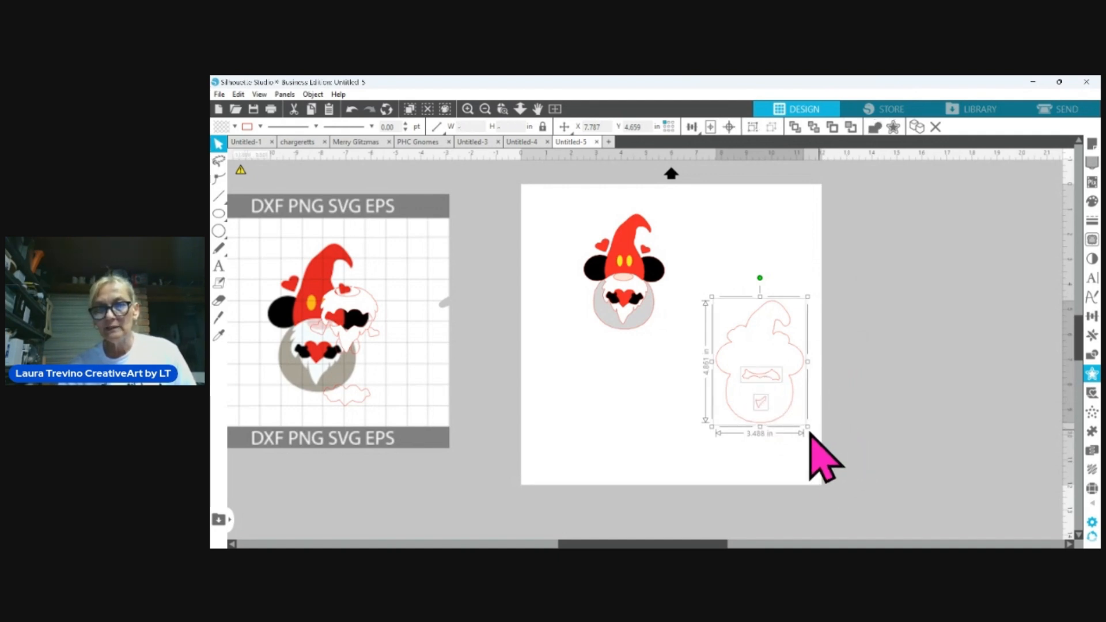
click(784, 451)
Pull the outer offset outline clear of the inner scraps, fill it blue and align it behind the gnome
drag(777, 419, 645, 435)
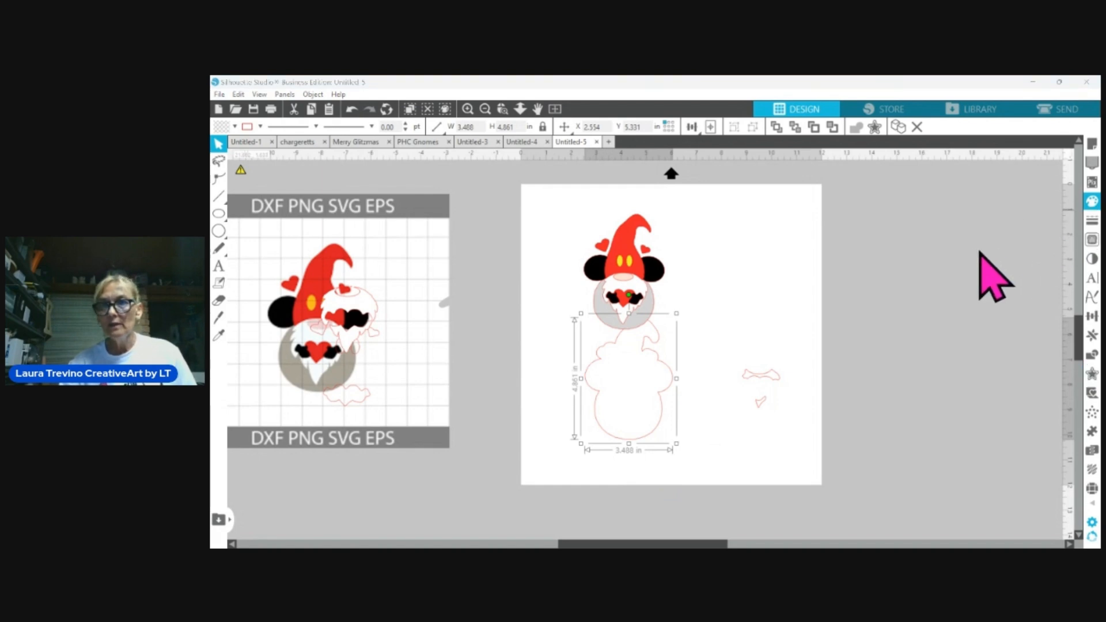
click(954, 258)
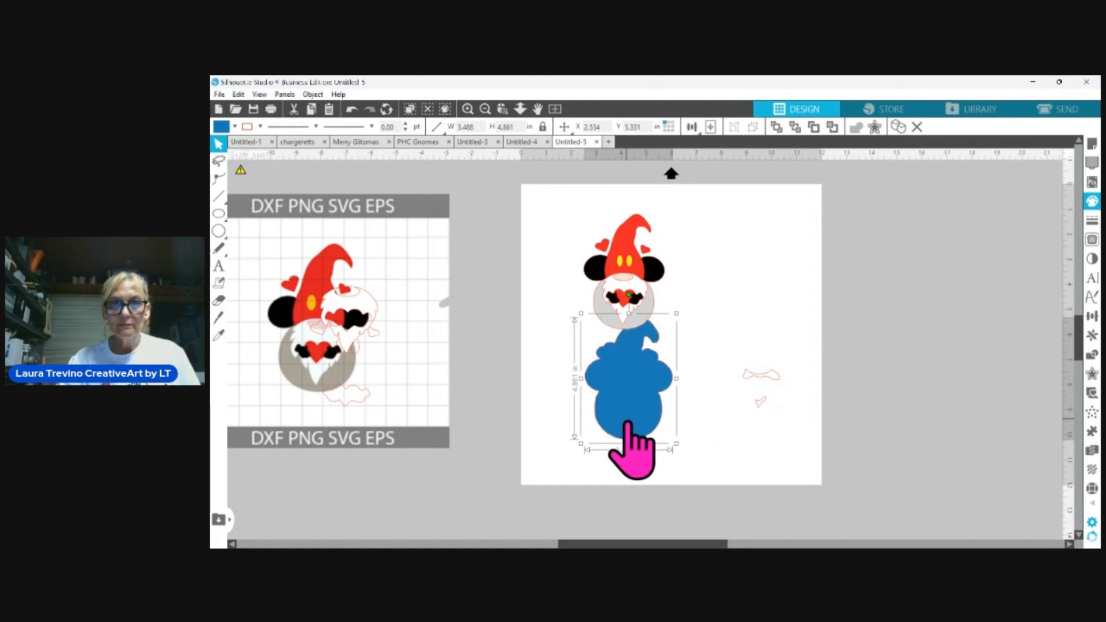
drag(624, 425, 625, 317)
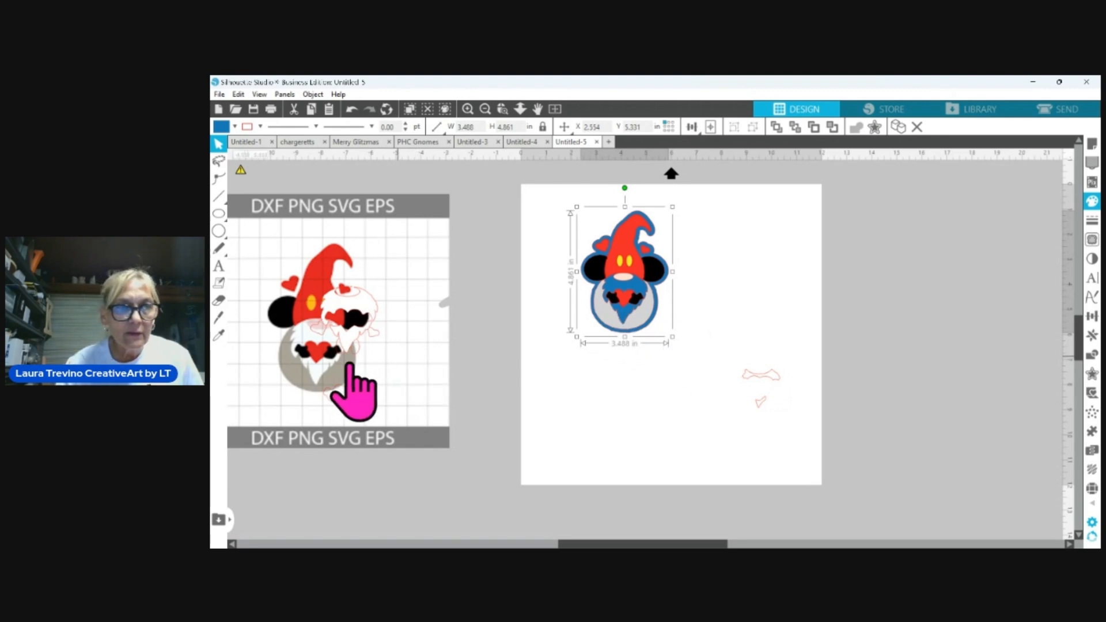
Move the spare white beard from the reference picture to the gnome's lower left, and stack the blue backing behind the gnome
drag(348, 343, 597, 364)
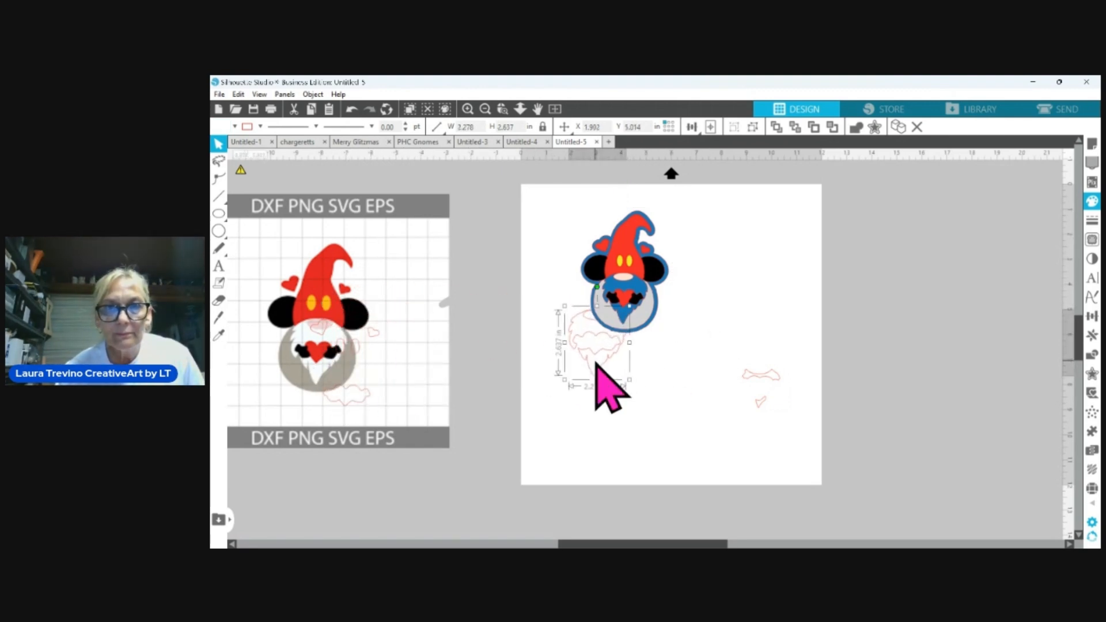
click(651, 334)
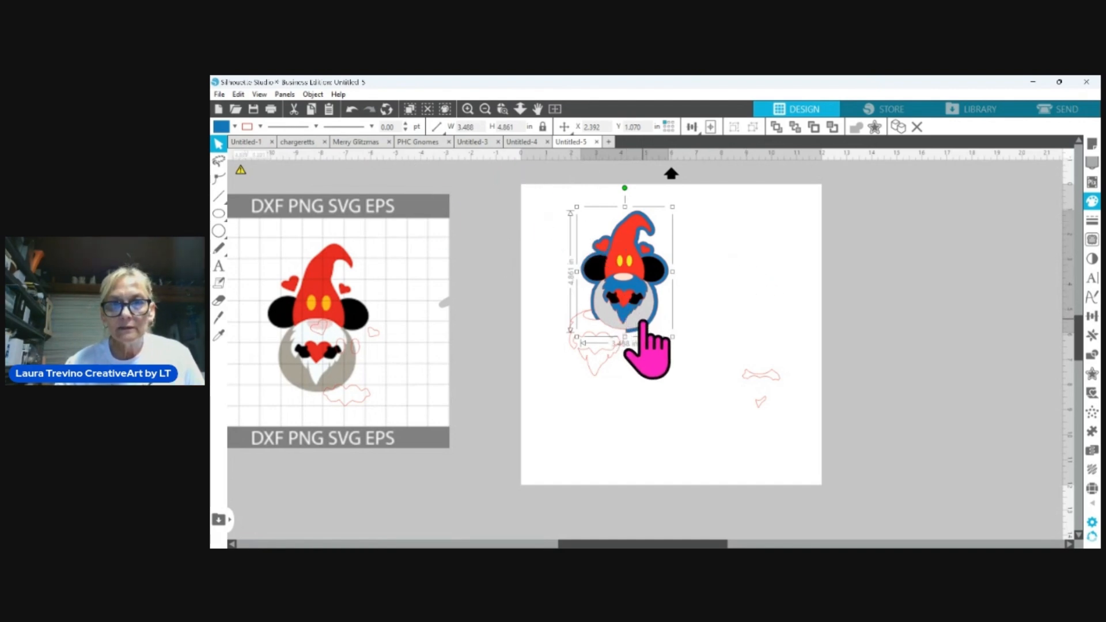
click(630, 319)
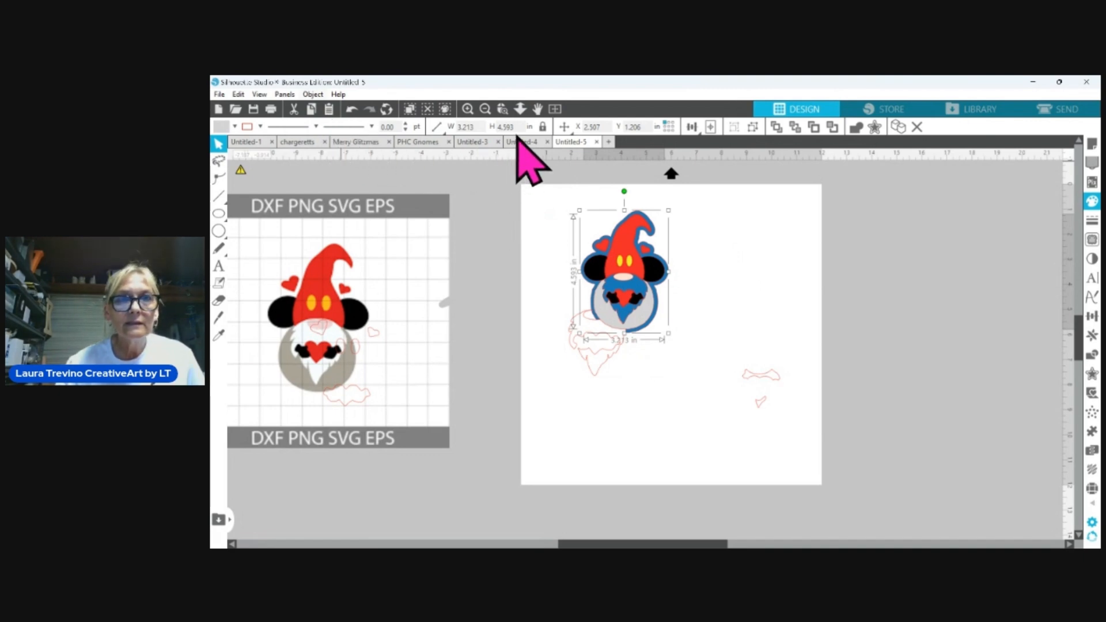
click(777, 127)
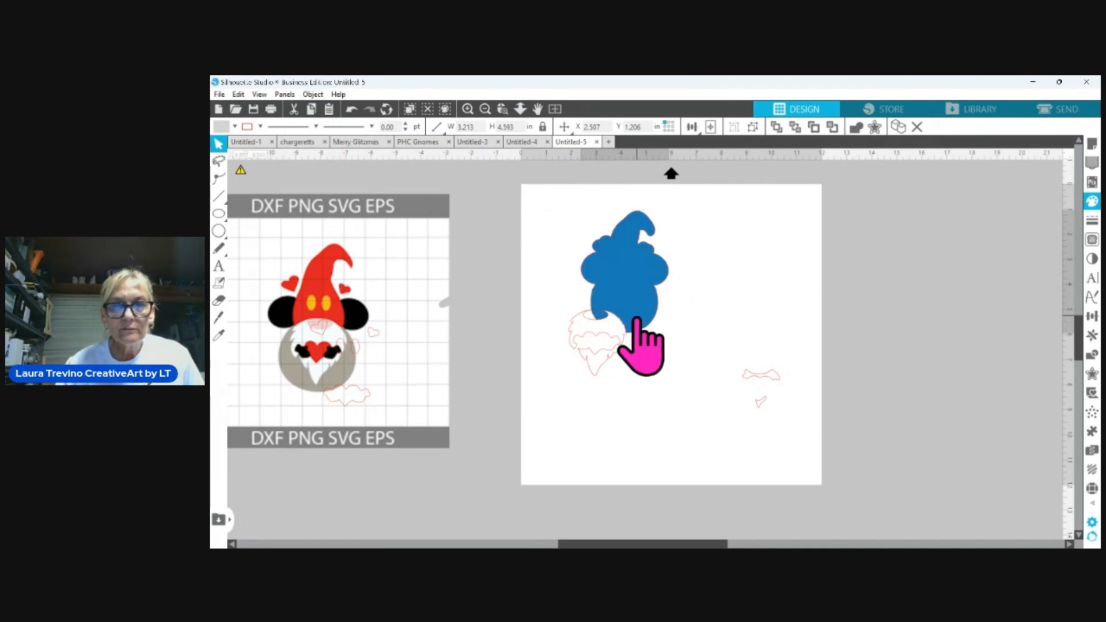
click(634, 334)
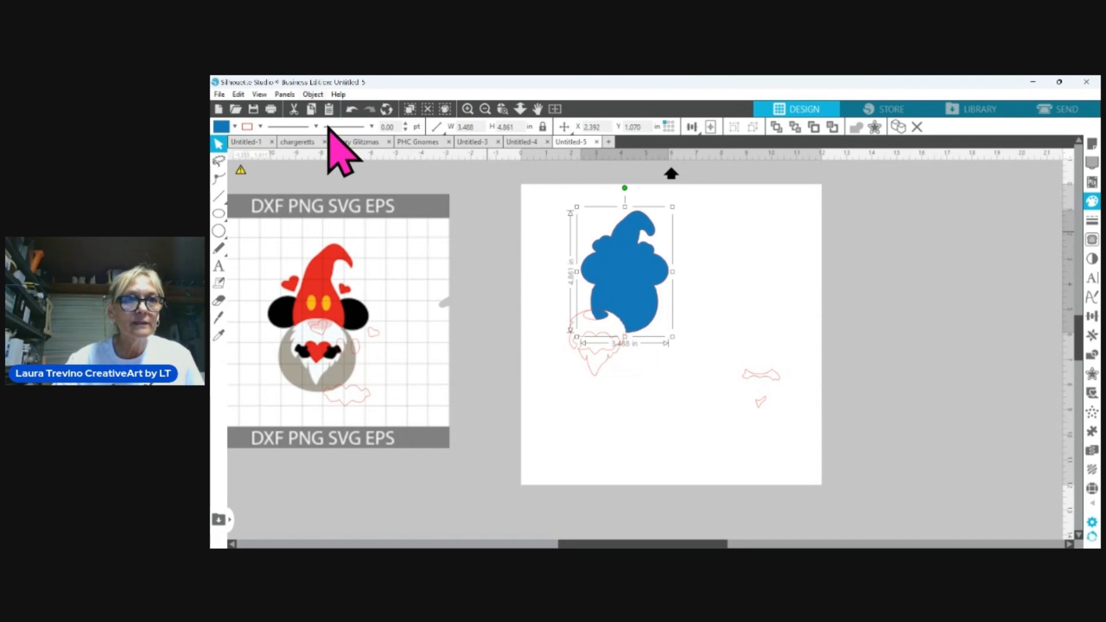
click(496, 138)
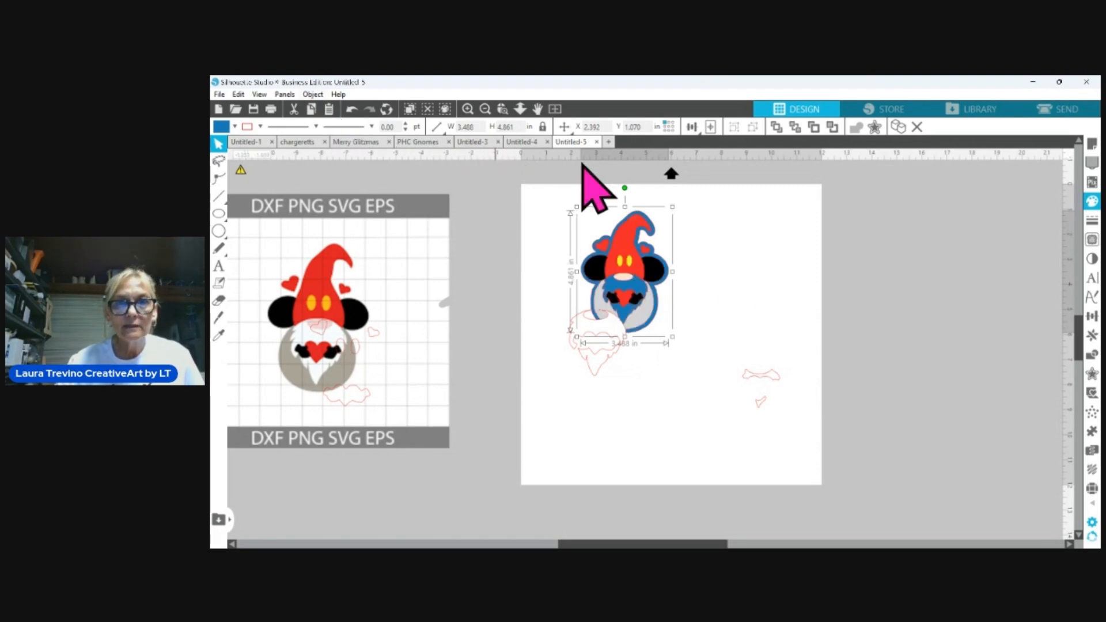
Move the white beard onto the gnome's face below the nose and shrink it to about 1.828 in wide and 2.117 in high
drag(590, 364, 620, 327)
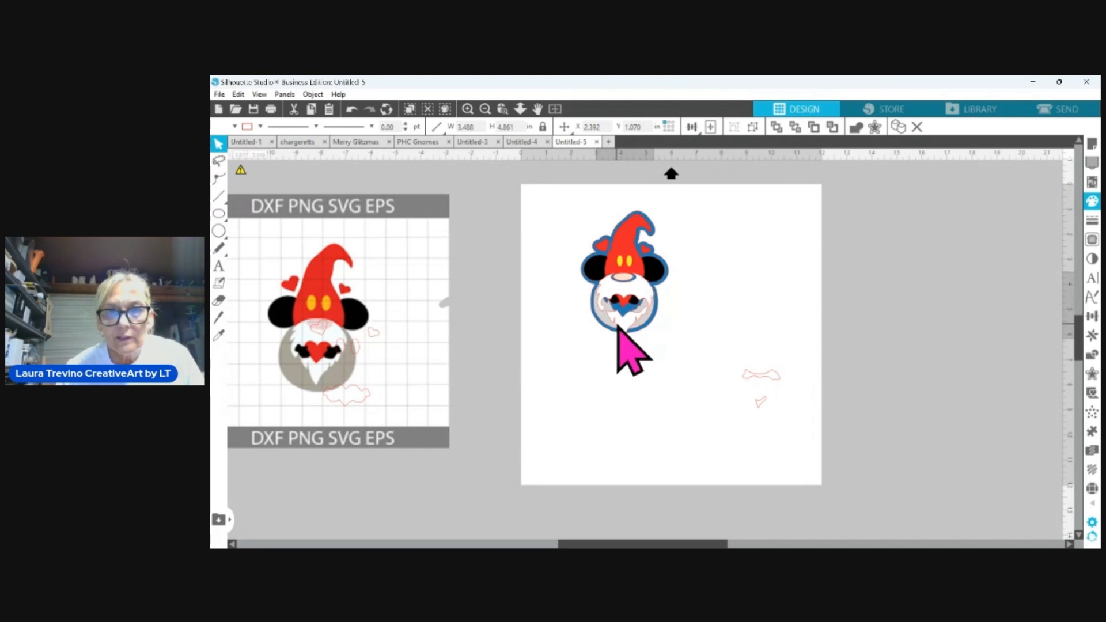
click(623, 331)
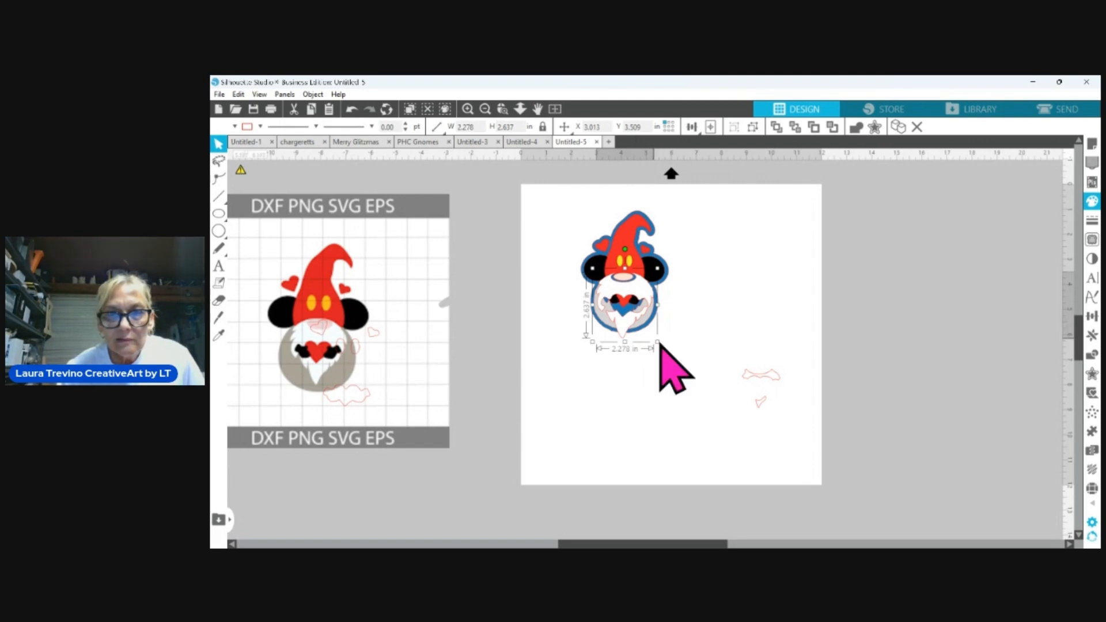
drag(661, 343, 647, 333)
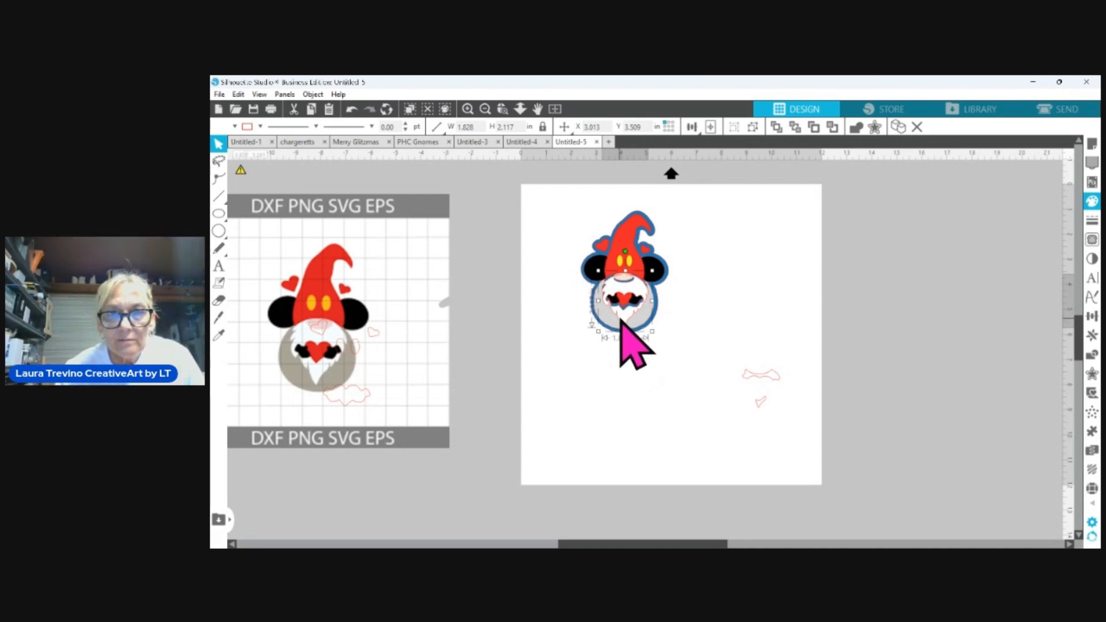
drag(621, 320, 622, 323)
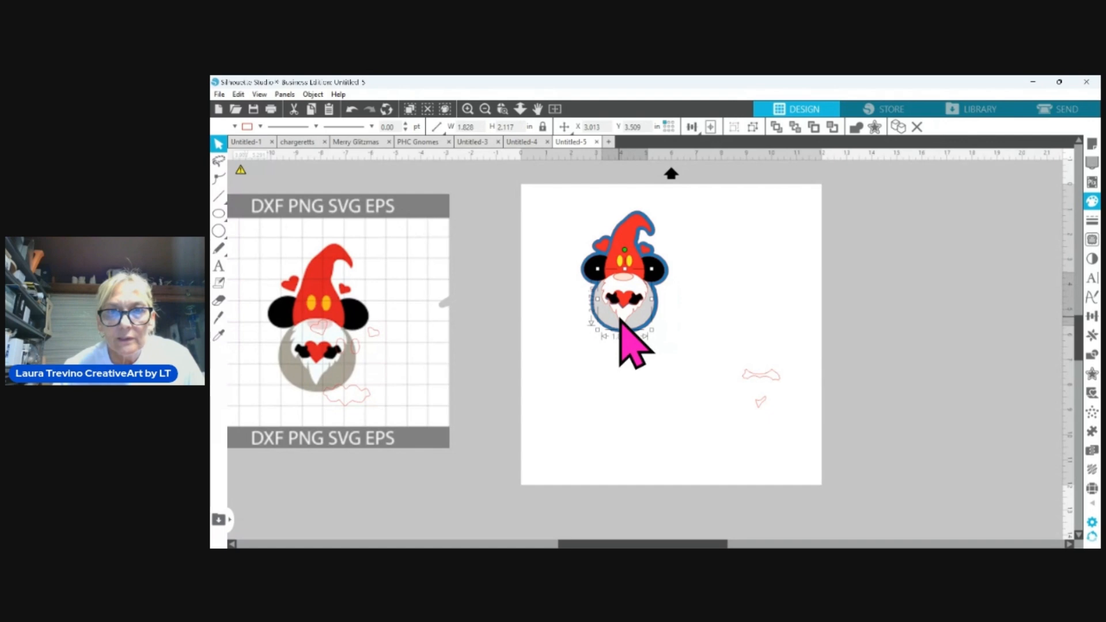
drag(621, 322, 638, 303)
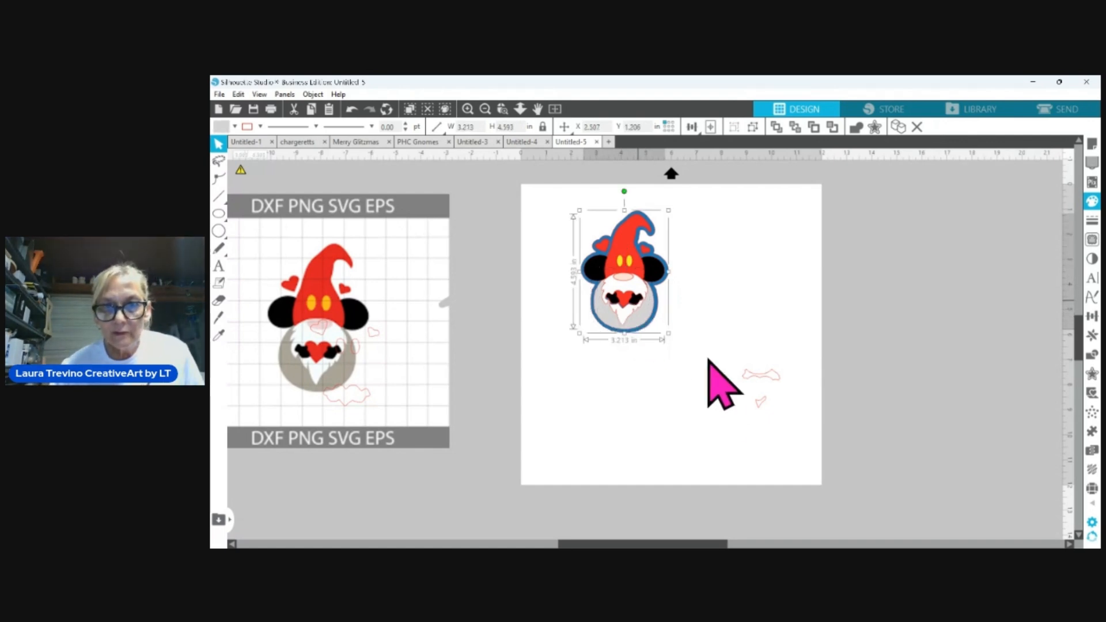
click(662, 317)
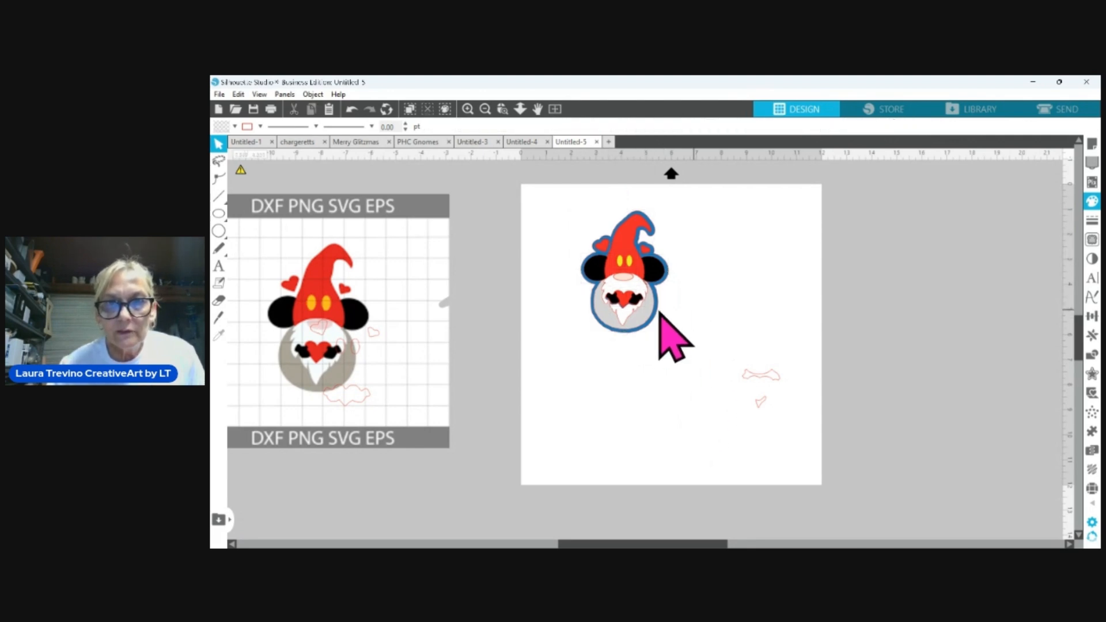
click(634, 303)
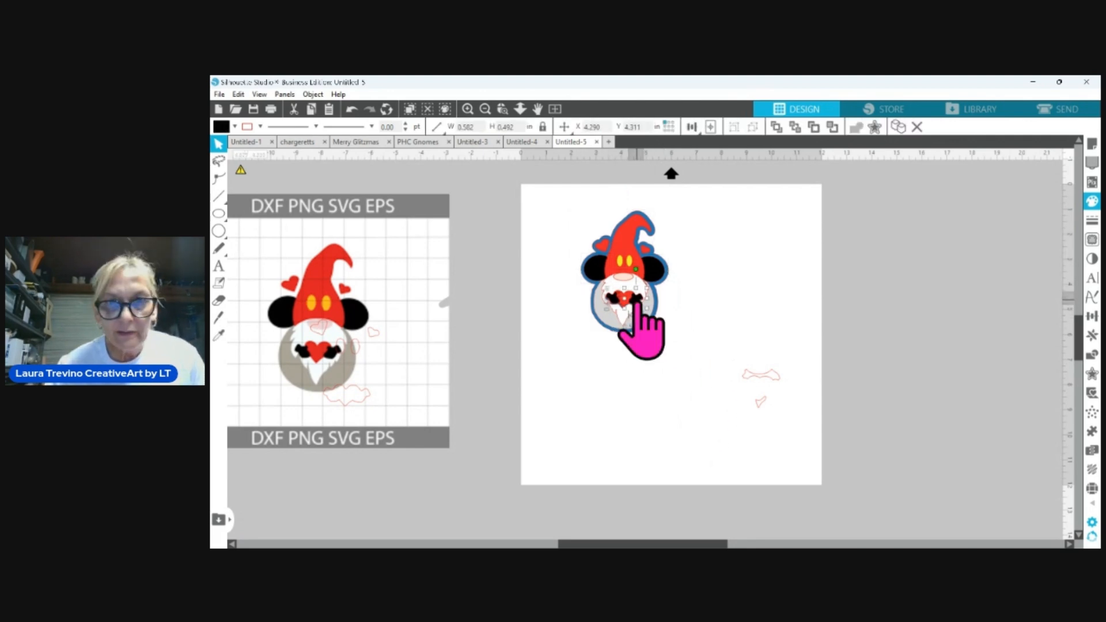
shift+click(613, 300)
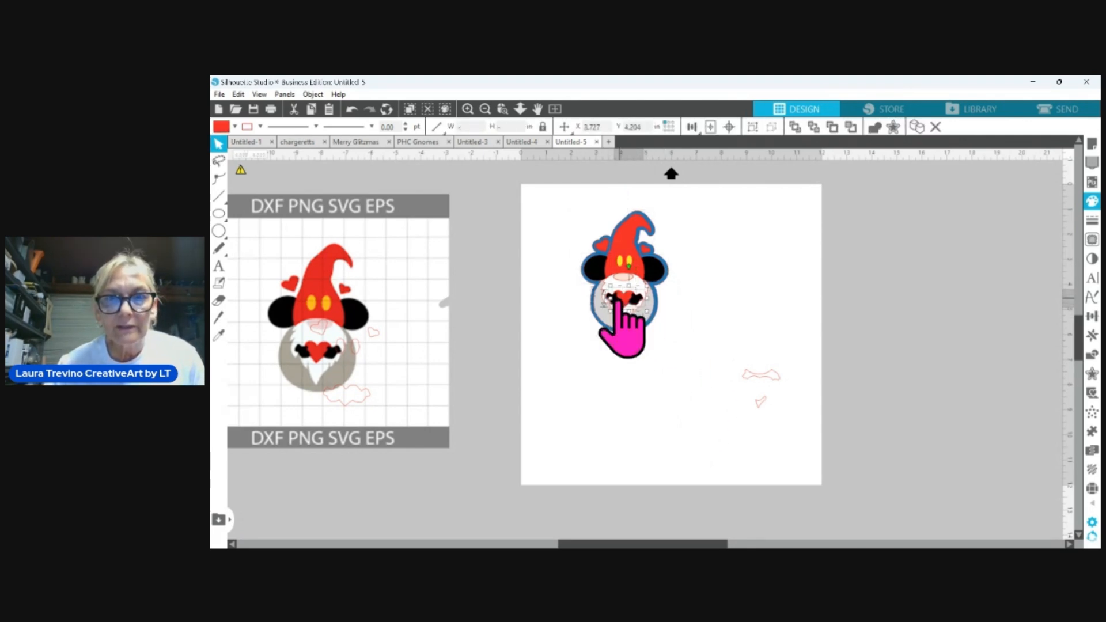
shift+click(616, 300)
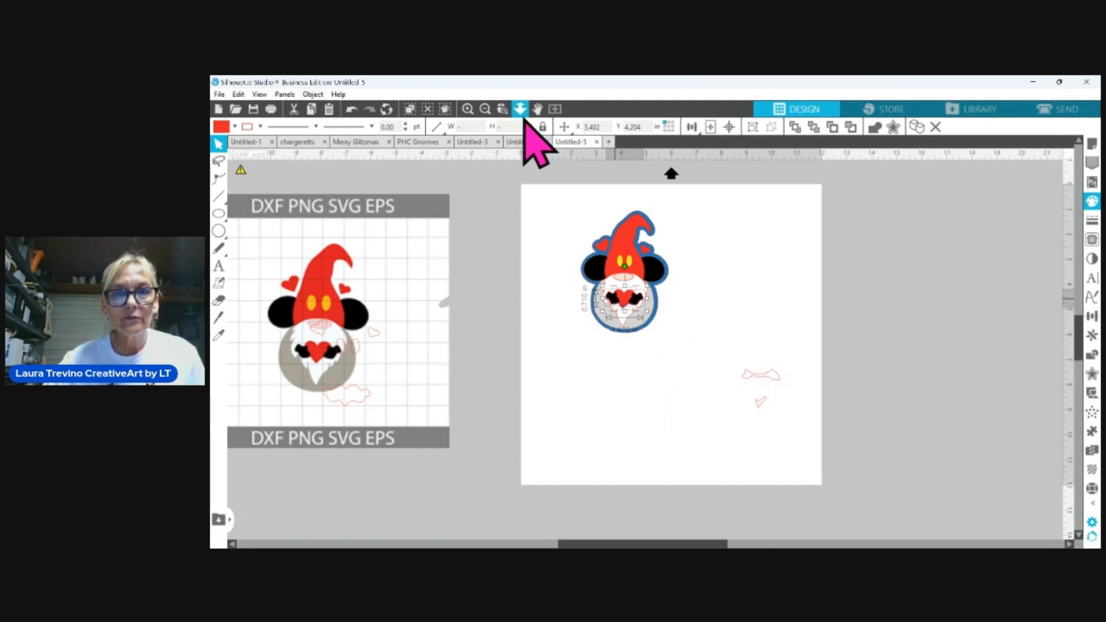
click(764, 295)
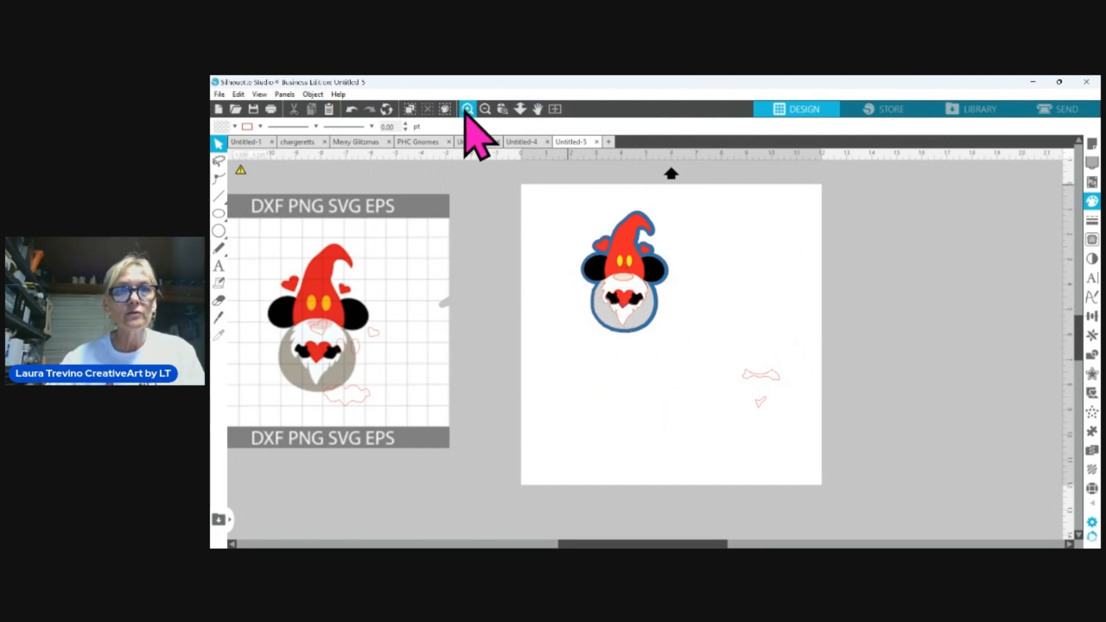
Adjust the white beard's width to about 1.807 in and nudge it into place between the nose and the grey body
click(468, 109)
click(468, 109)
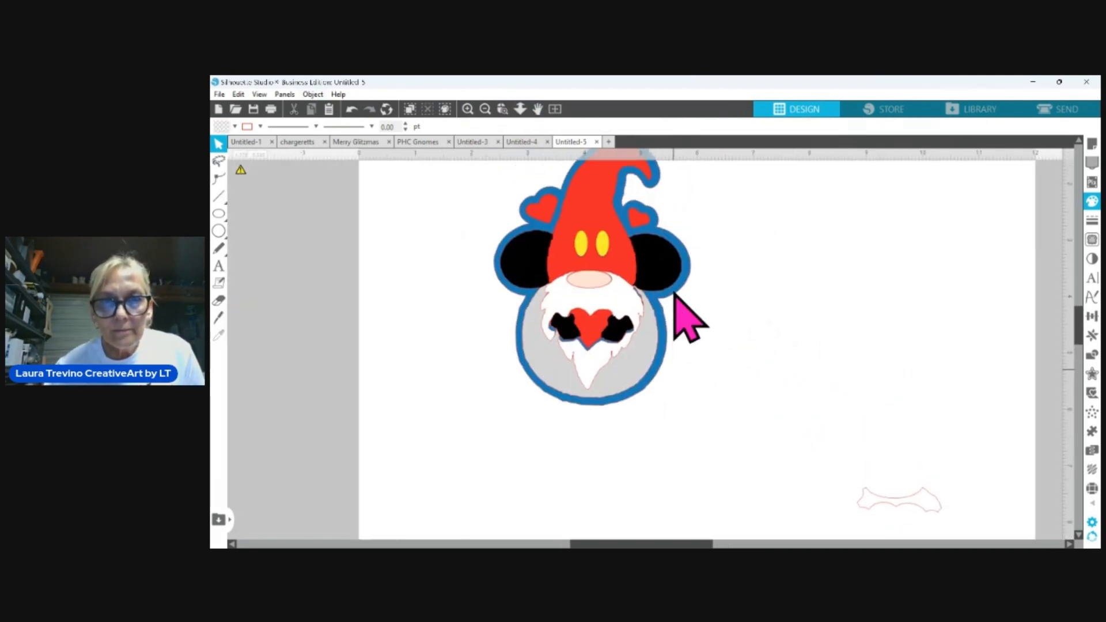
click(594, 375)
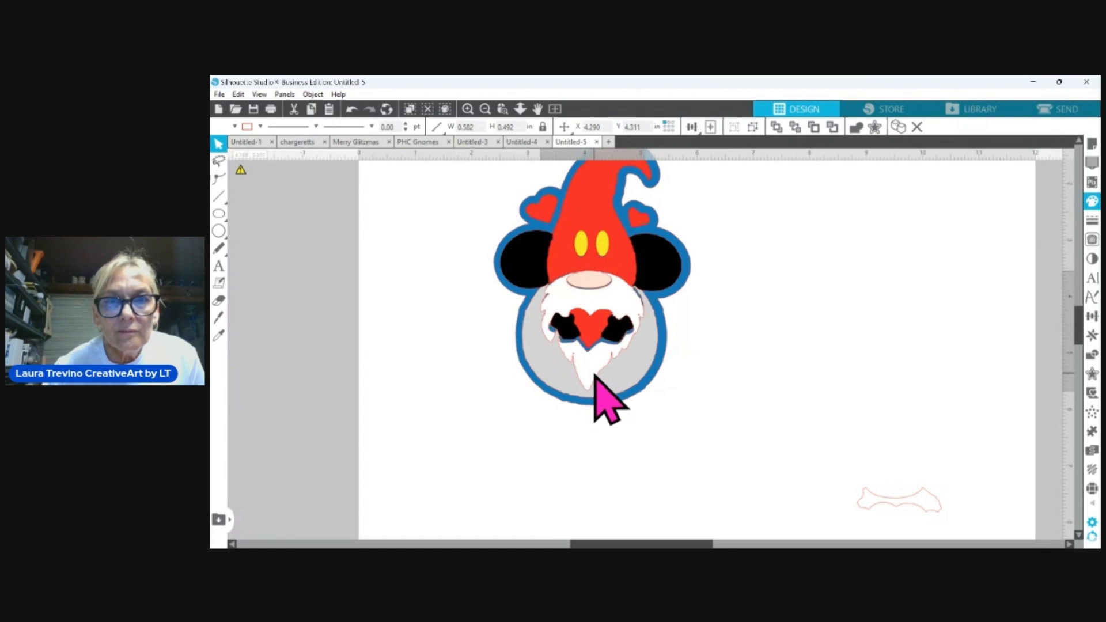
click(558, 303)
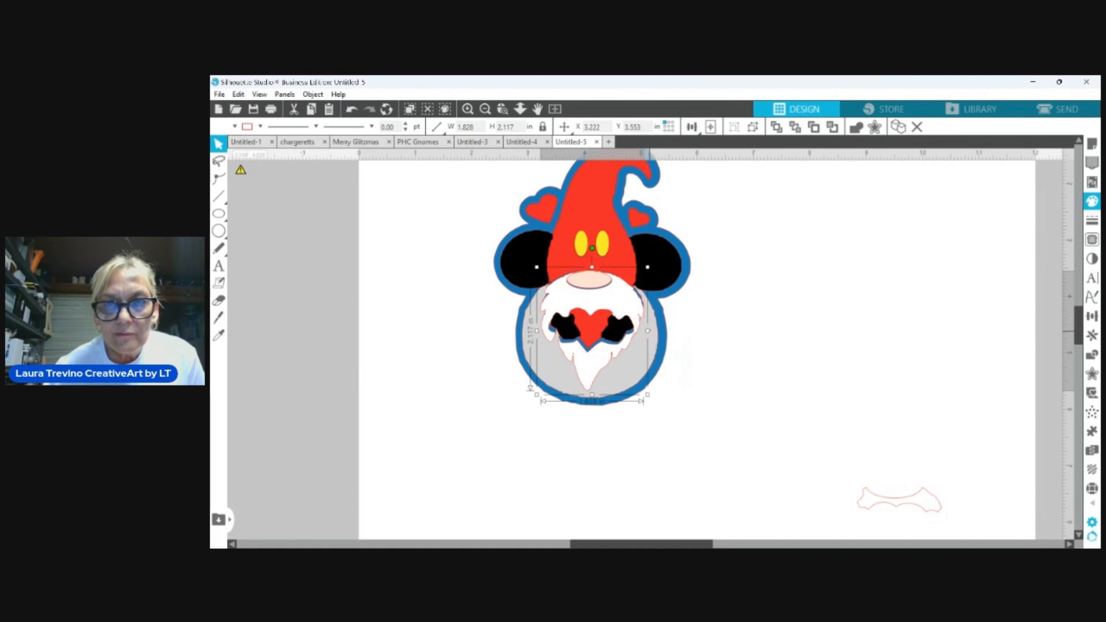
drag(651, 331, 654, 331)
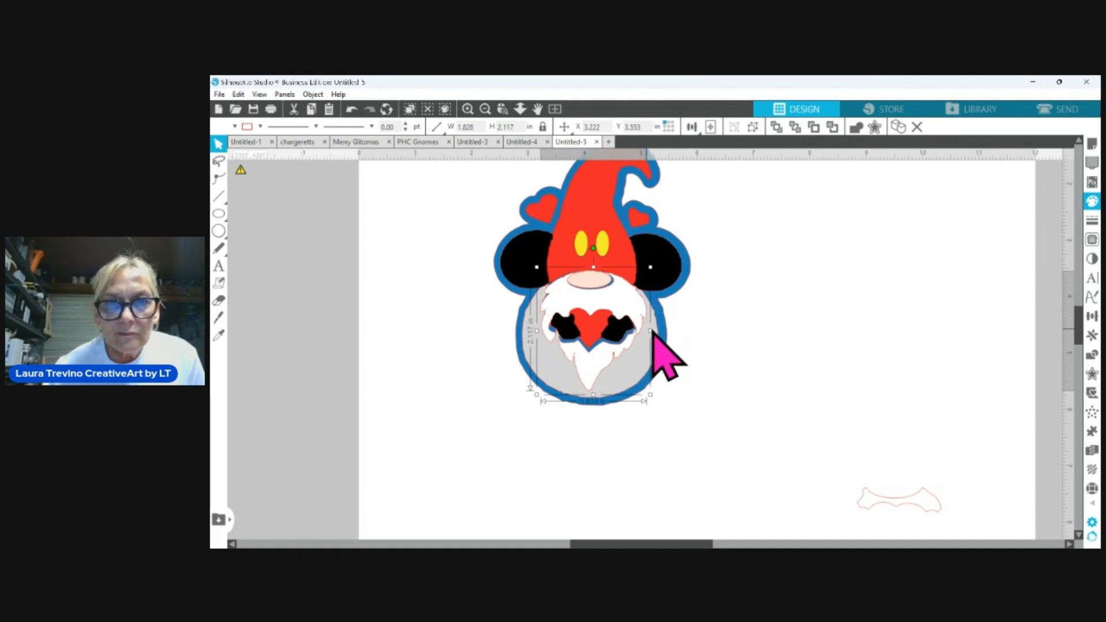
drag(606, 358, 606, 356)
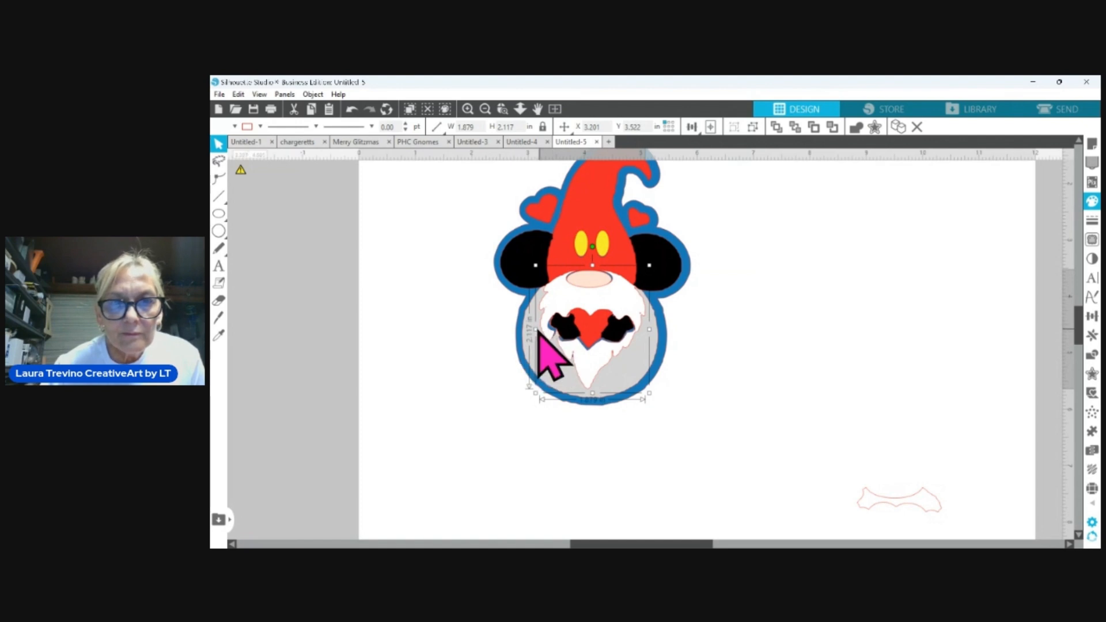
drag(538, 330, 546, 335)
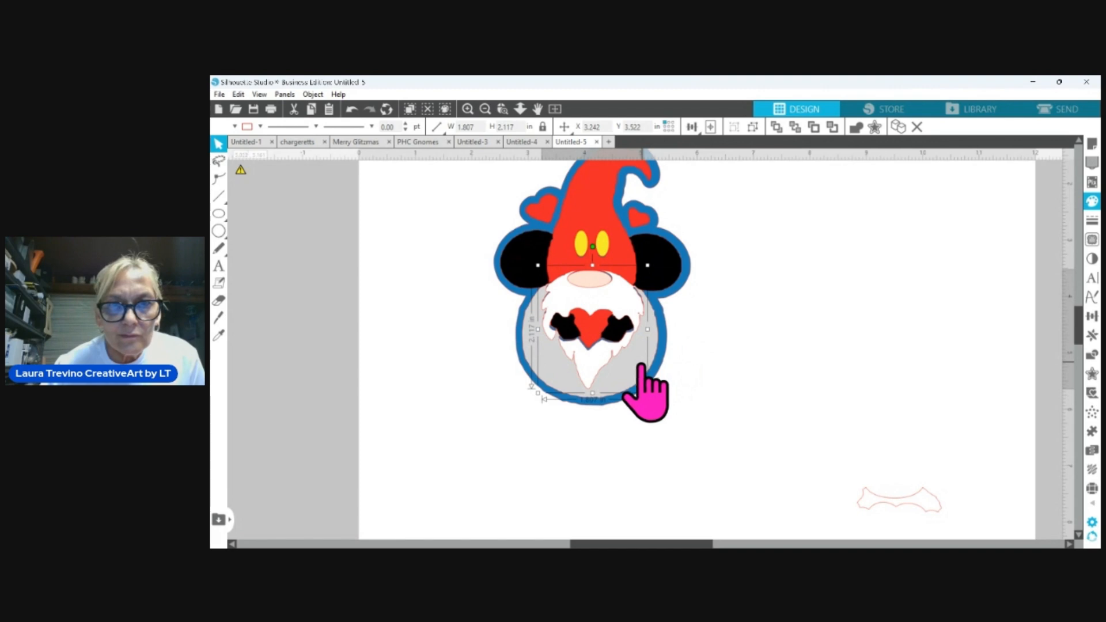
click(741, 307)
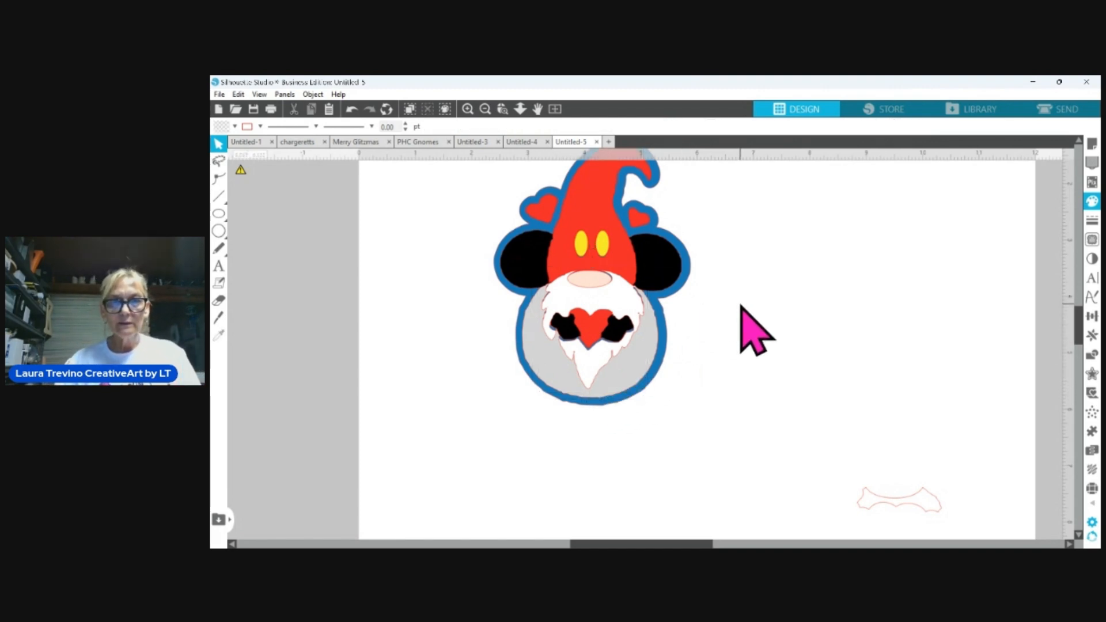
Fine-tune the beard's position under the hat and its size to about 1.822 in wide and 2.122 in high
click(620, 291)
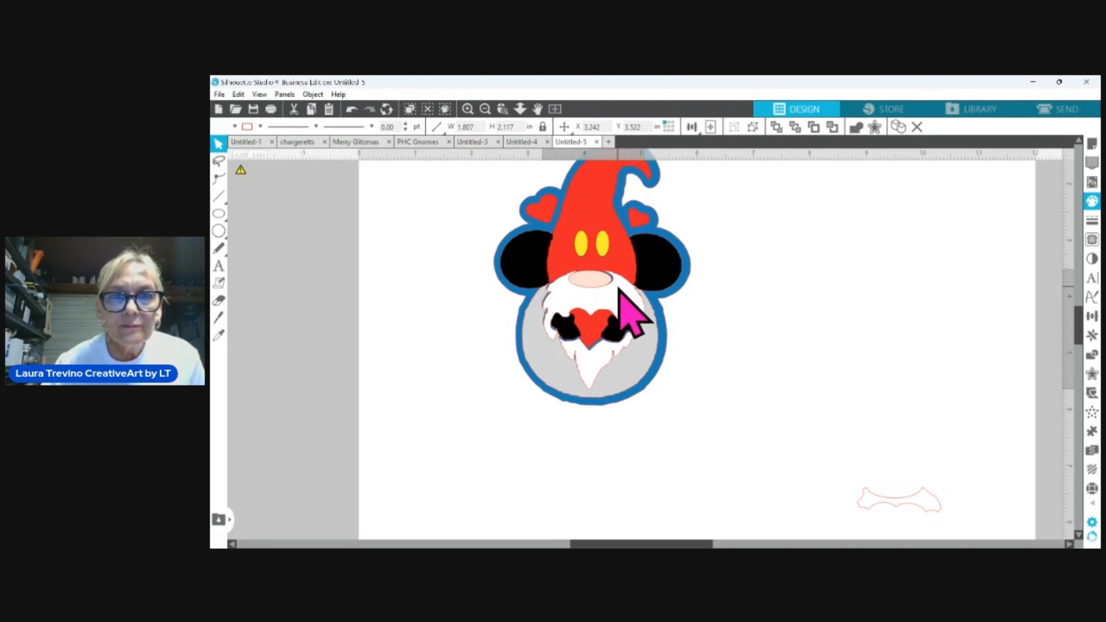
drag(618, 288, 618, 288)
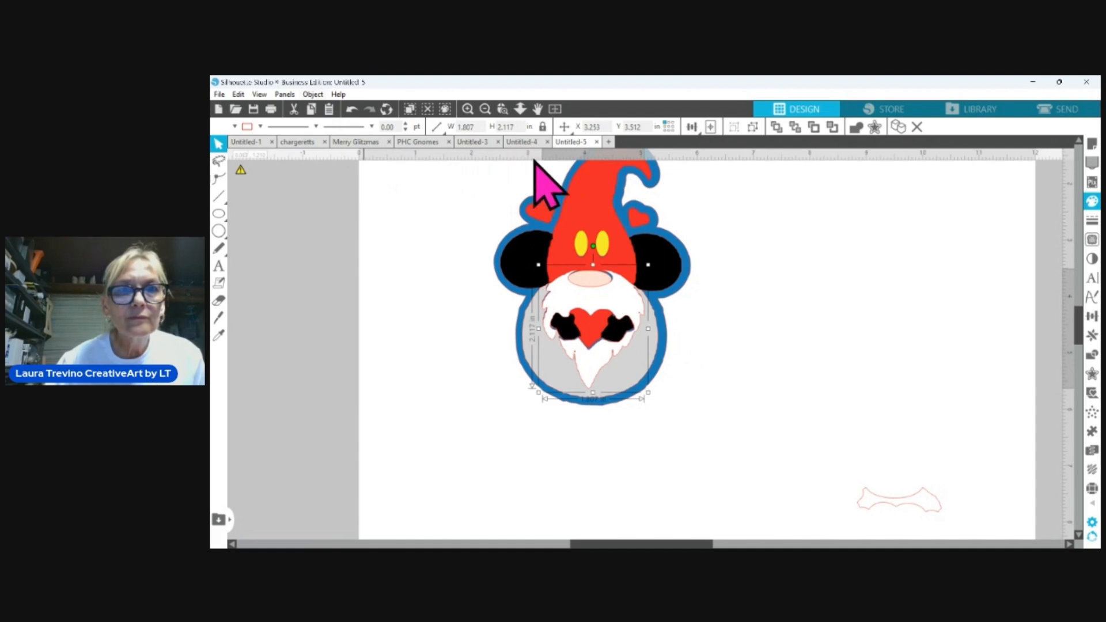
click(629, 261)
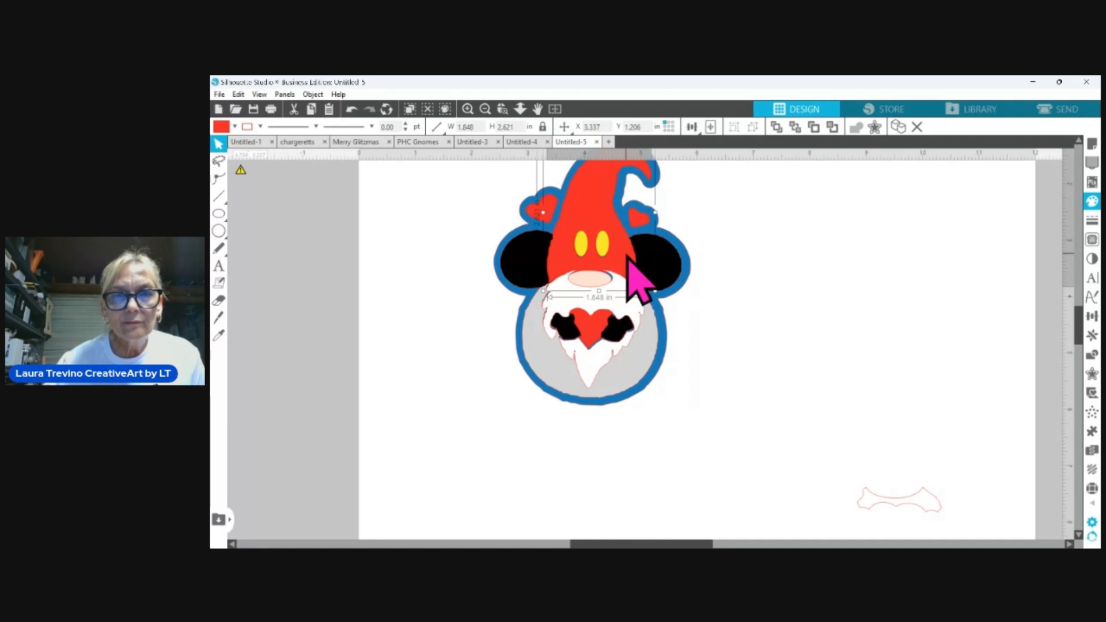
click(750, 334)
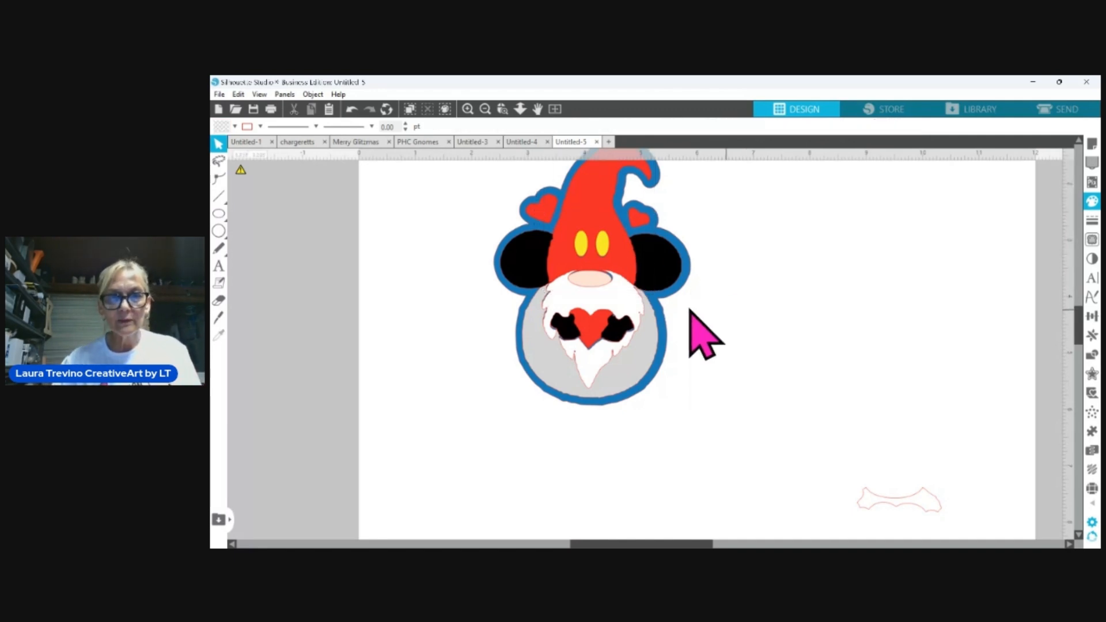
click(612, 294)
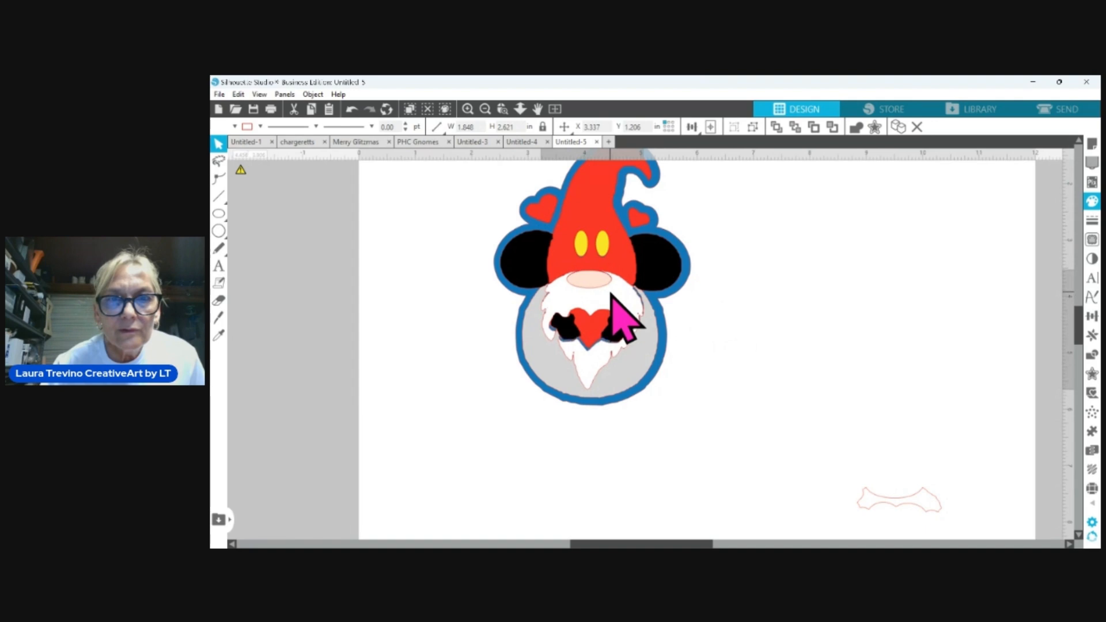
click(616, 306)
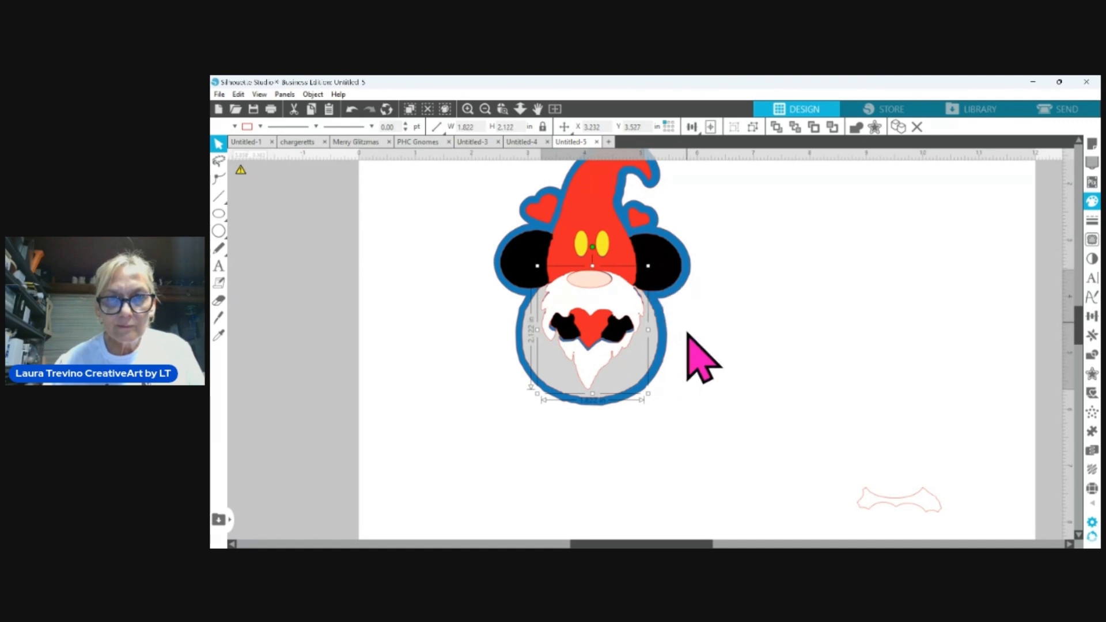
click(737, 318)
Nudge the red heart and adjust the two black hands to cover the cut-out in the beard
click(593, 343)
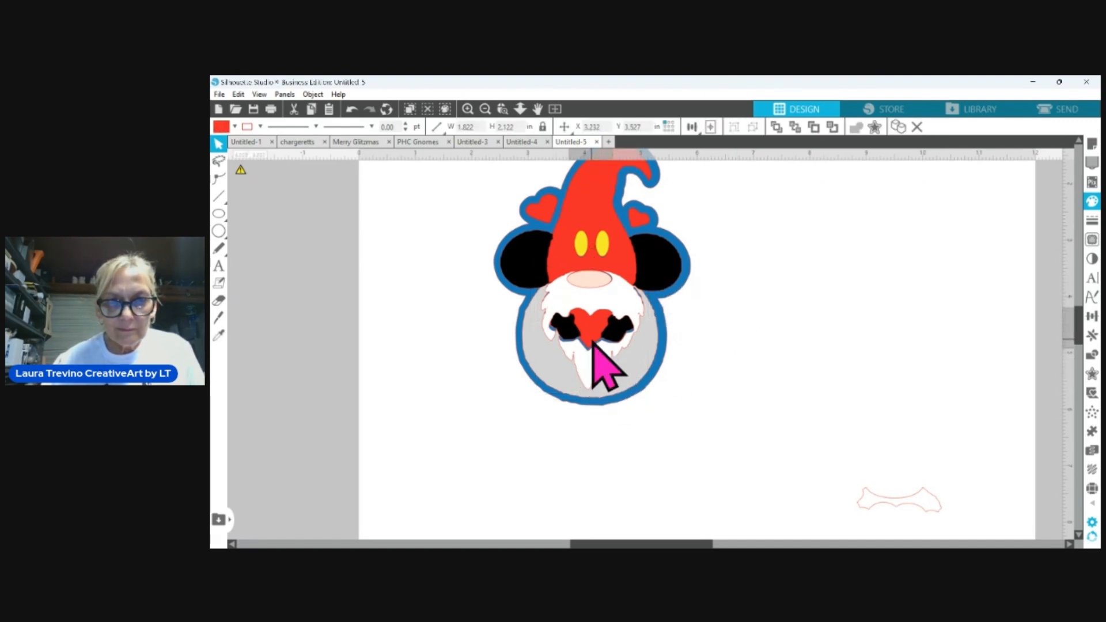
click(594, 344)
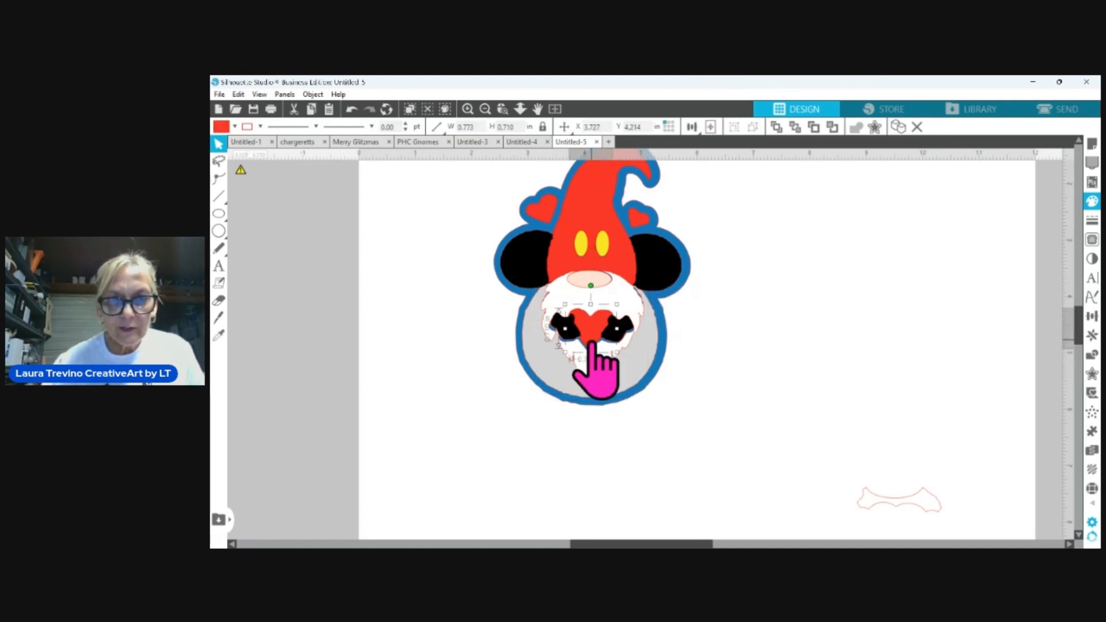
click(481, 354)
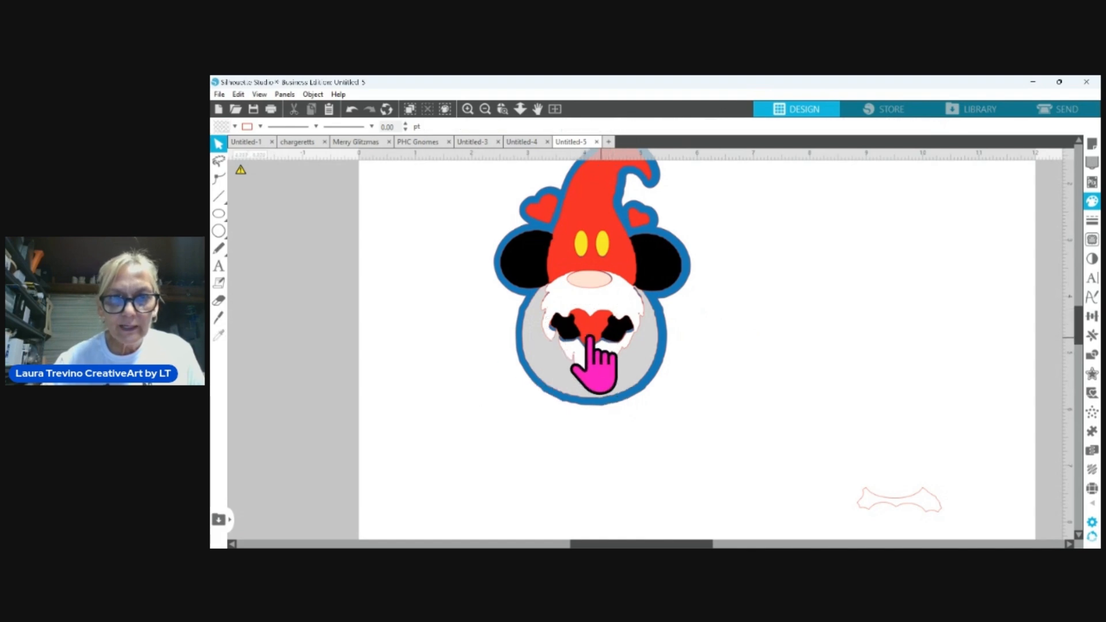
click(592, 340)
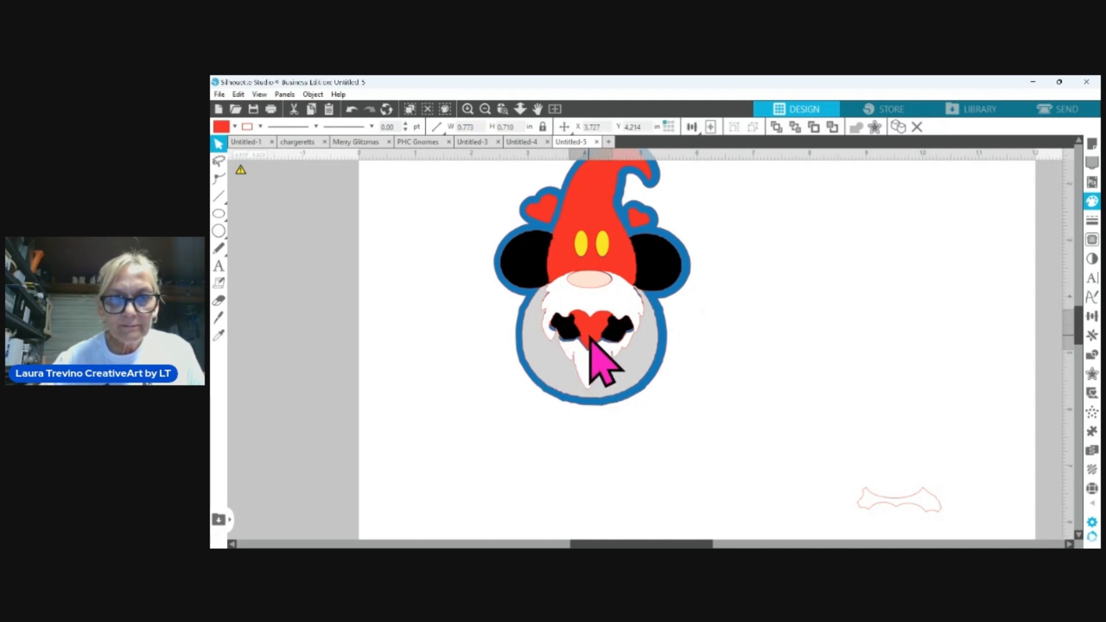
click(570, 335)
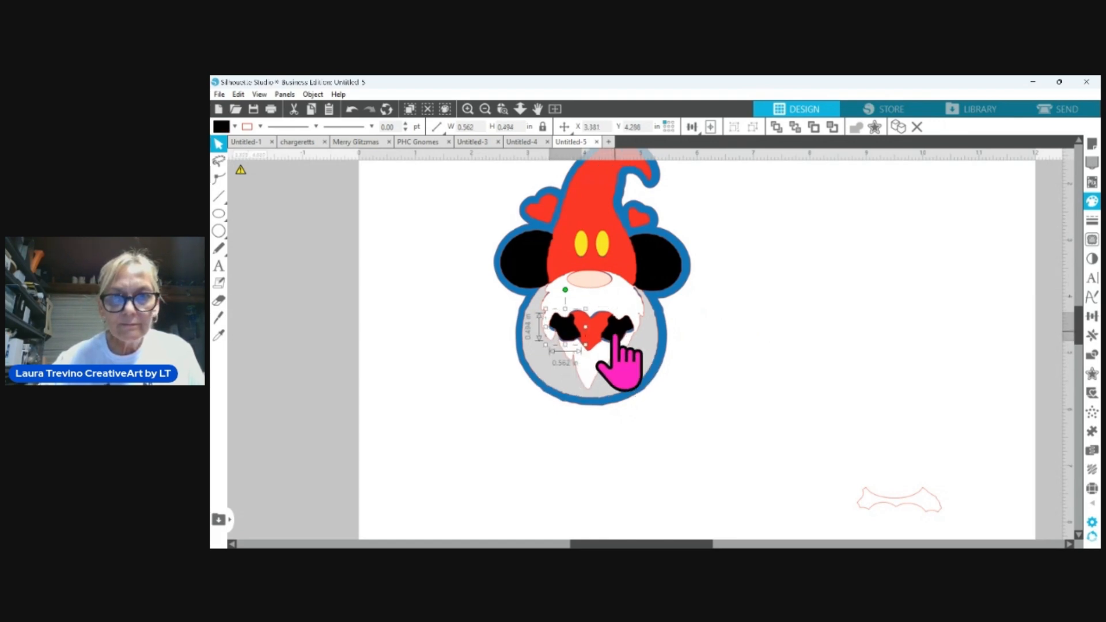
click(620, 340)
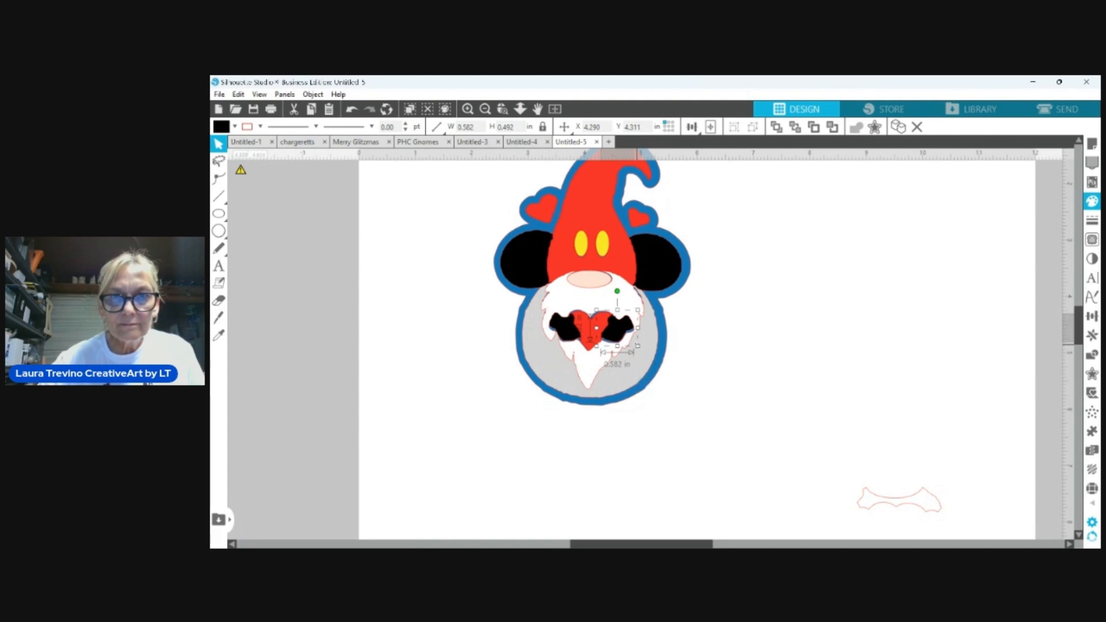
drag(638, 350, 625, 340)
click(749, 337)
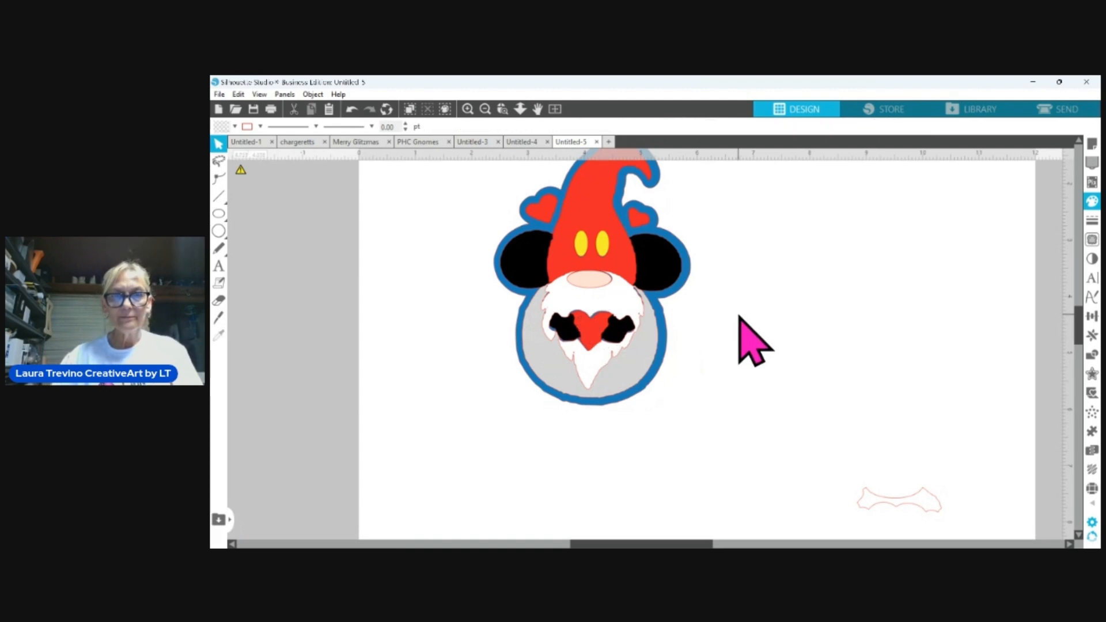
Select the whole gnome with its blue backing and remove the red outlines from all its pieces
click(486, 109)
click(486, 109)
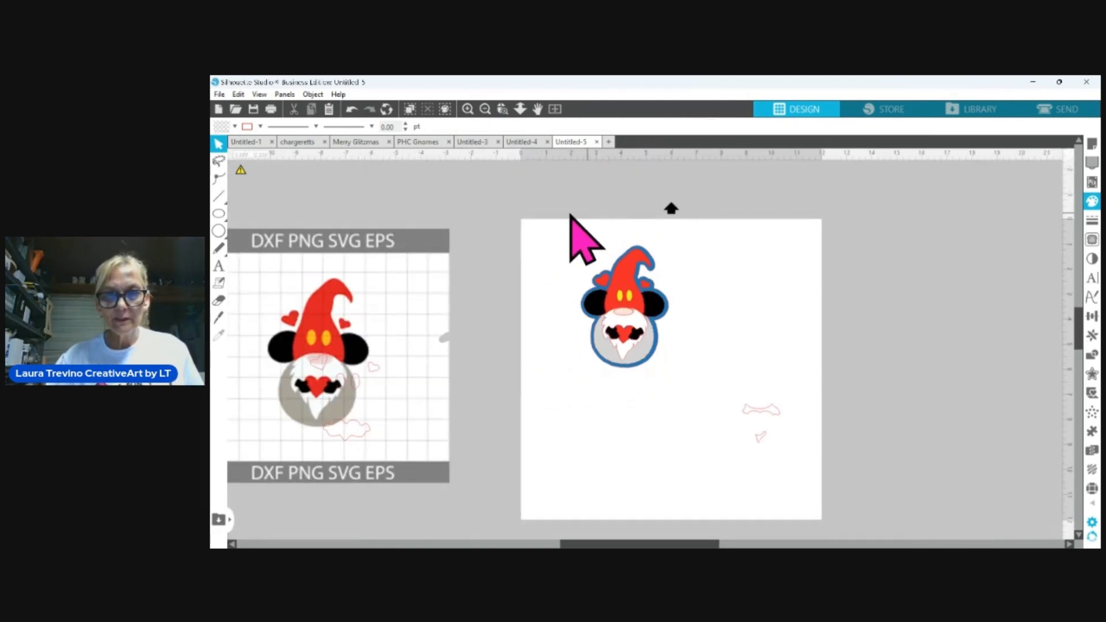
drag(563, 216, 679, 388)
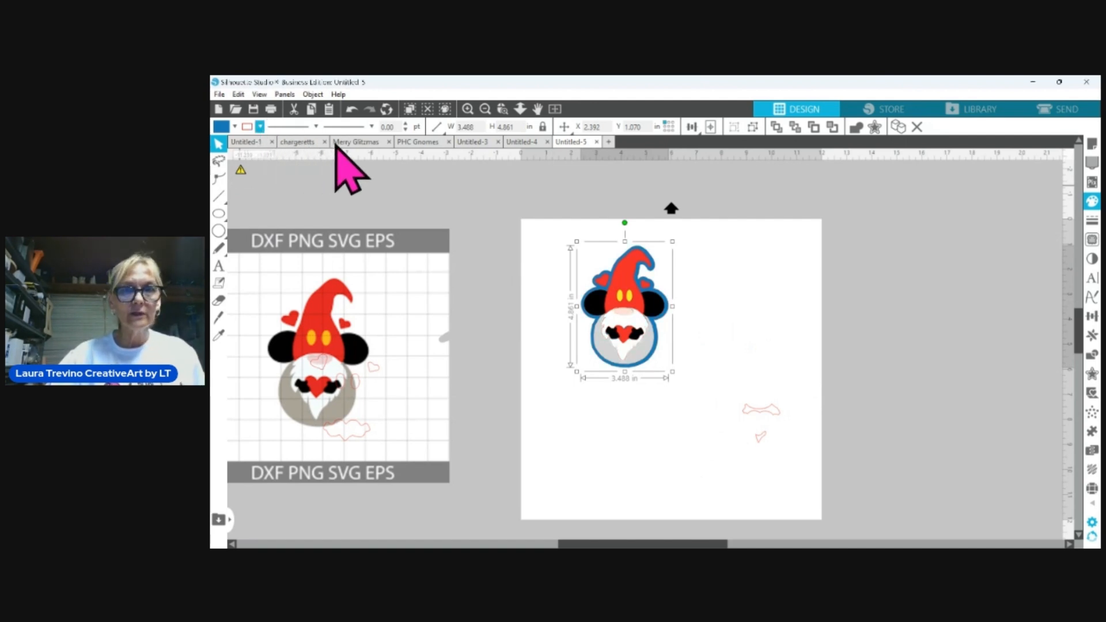
click(780, 294)
Delete the two leftover outline scraps at the lower right of the mat and check the finished gnome up close
drag(729, 388, 797, 475)
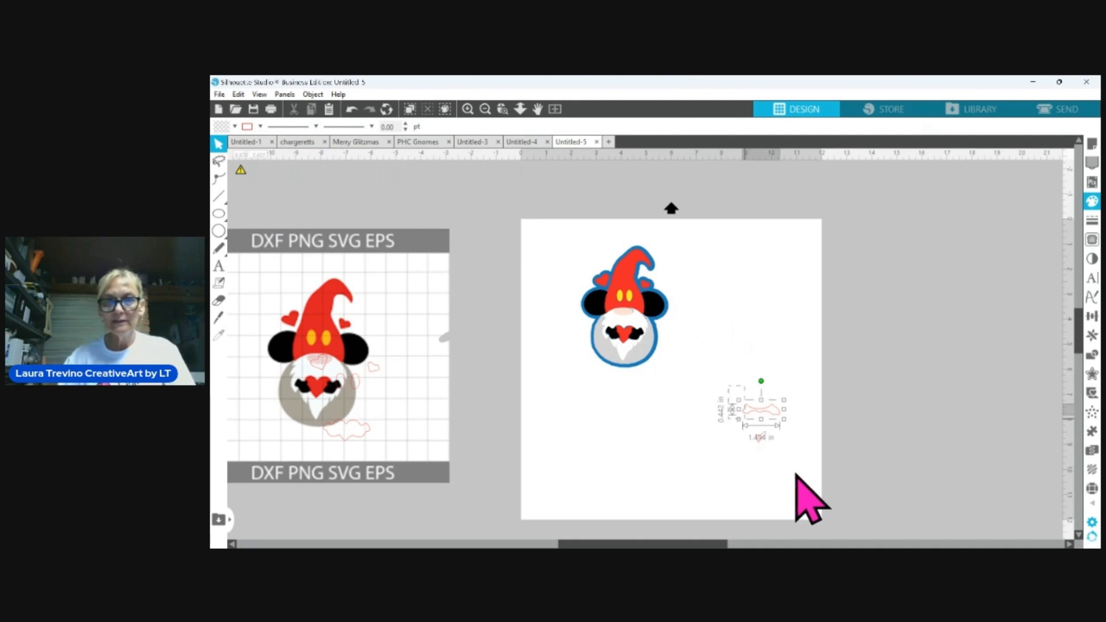
key(Delete)
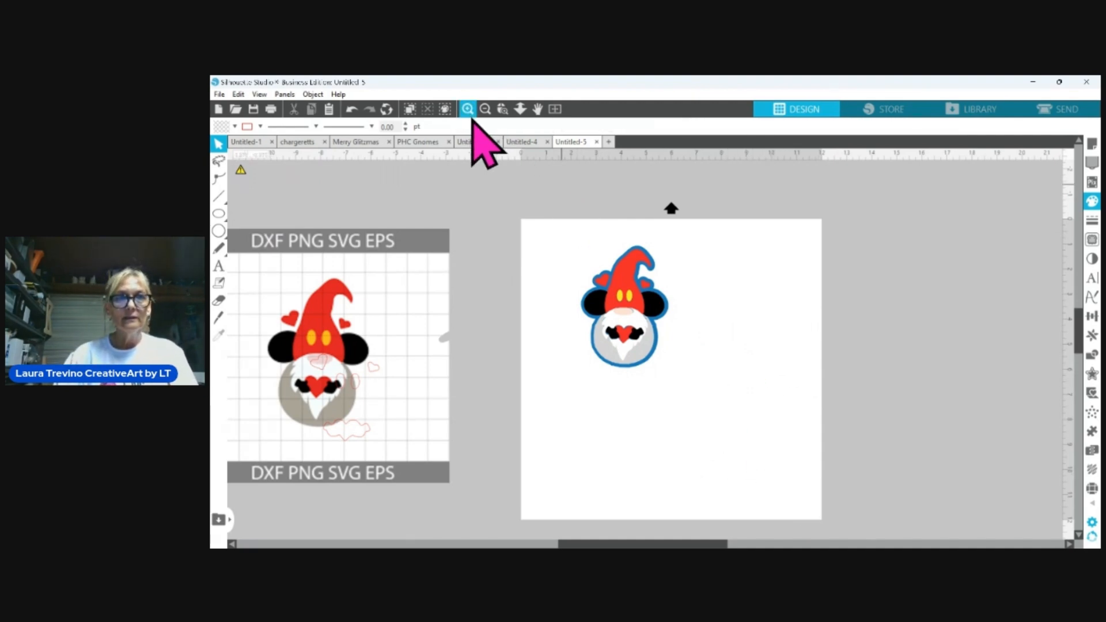
click(467, 109)
click(468, 109)
click(468, 109)
click(467, 109)
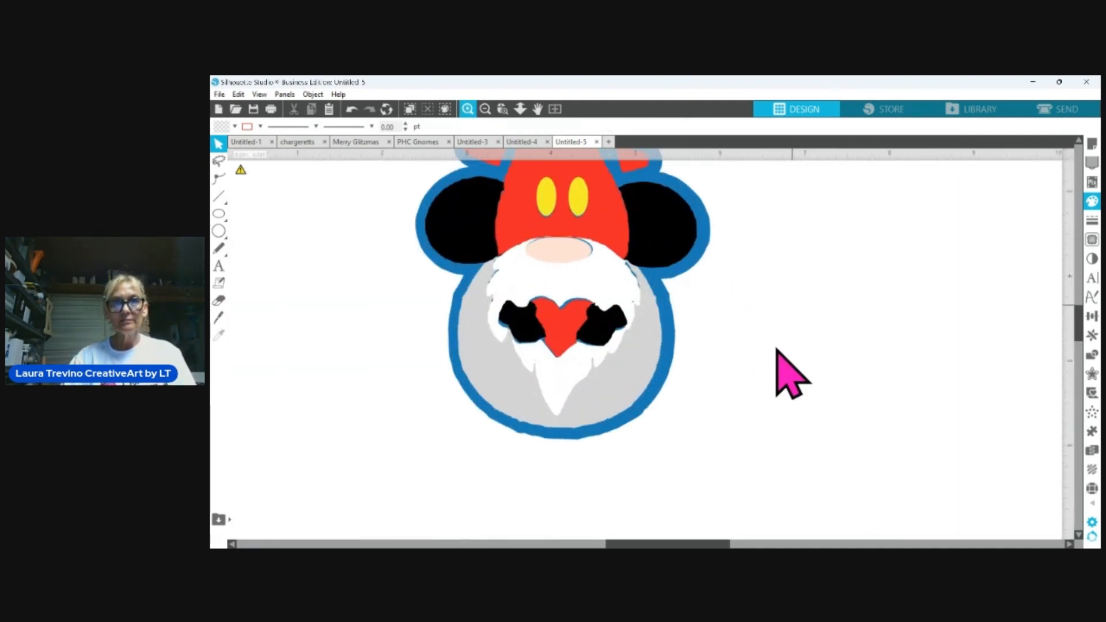
Look over the finished gnome and shift it with its blue backing slightly to the left on the mat
scroll(792, 375, up, 5)
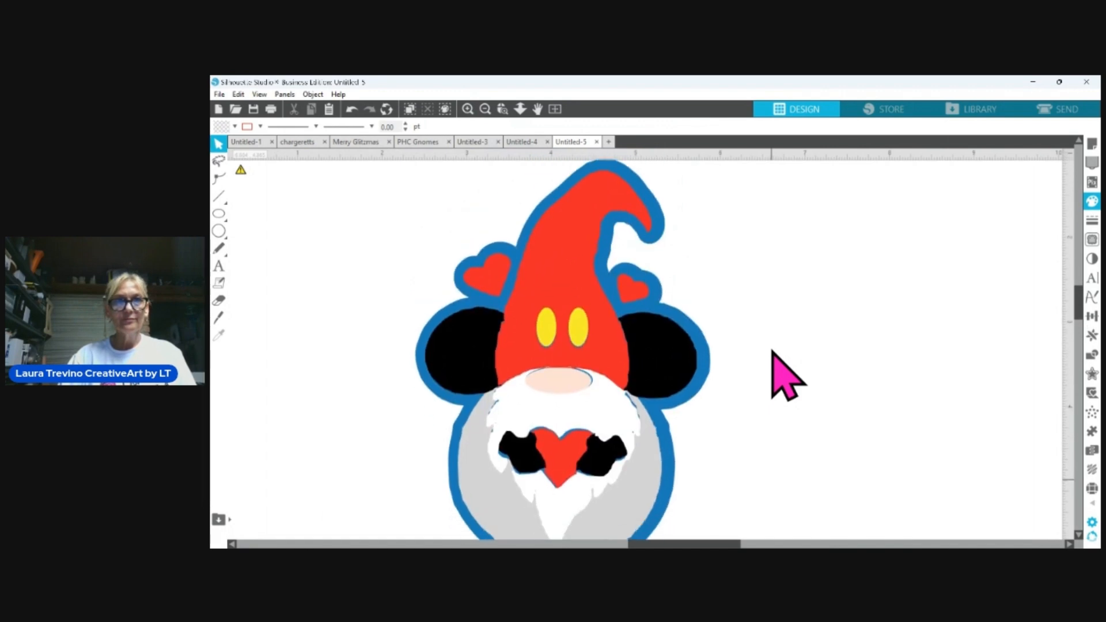
scroll(787, 375, down, 4)
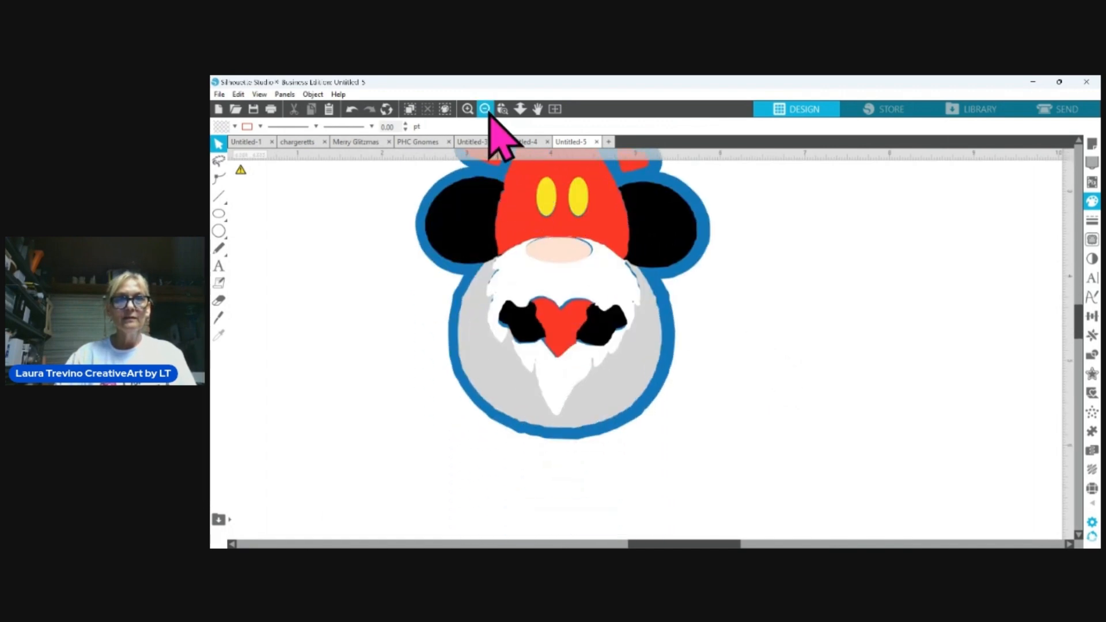
click(485, 109)
click(485, 109)
click(485, 108)
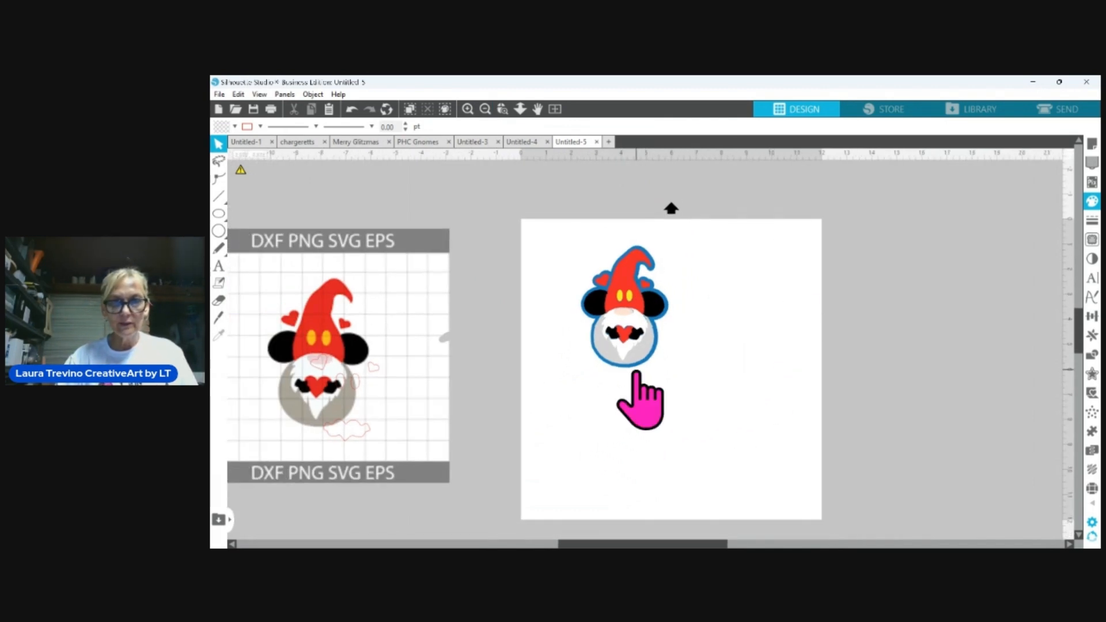
click(631, 369)
drag(632, 374, 628, 375)
click(628, 374)
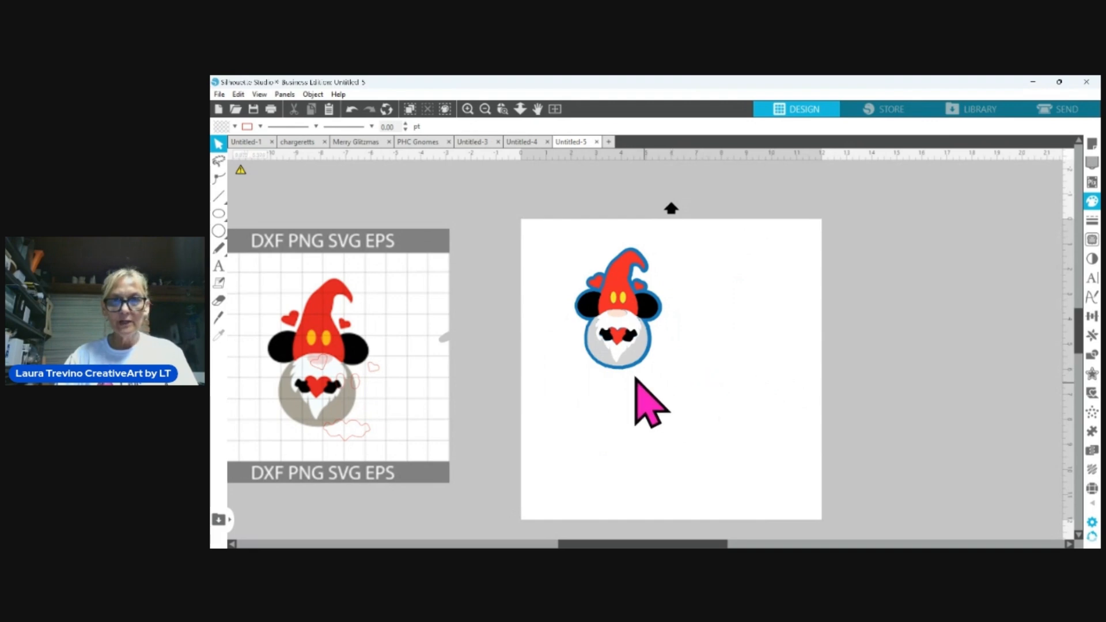
click(616, 326)
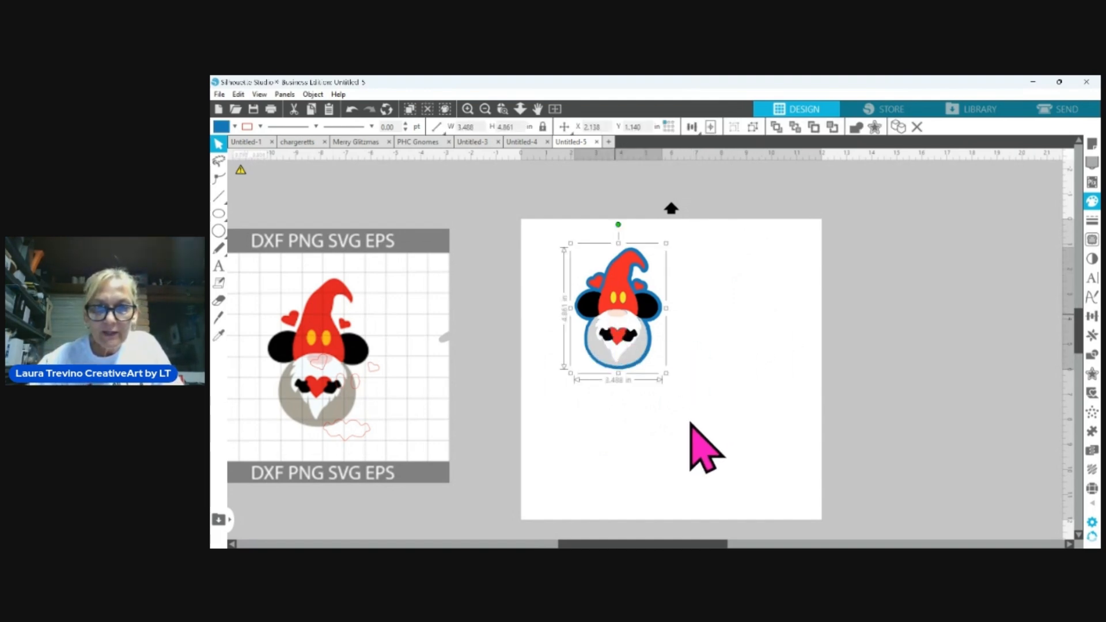
click(697, 349)
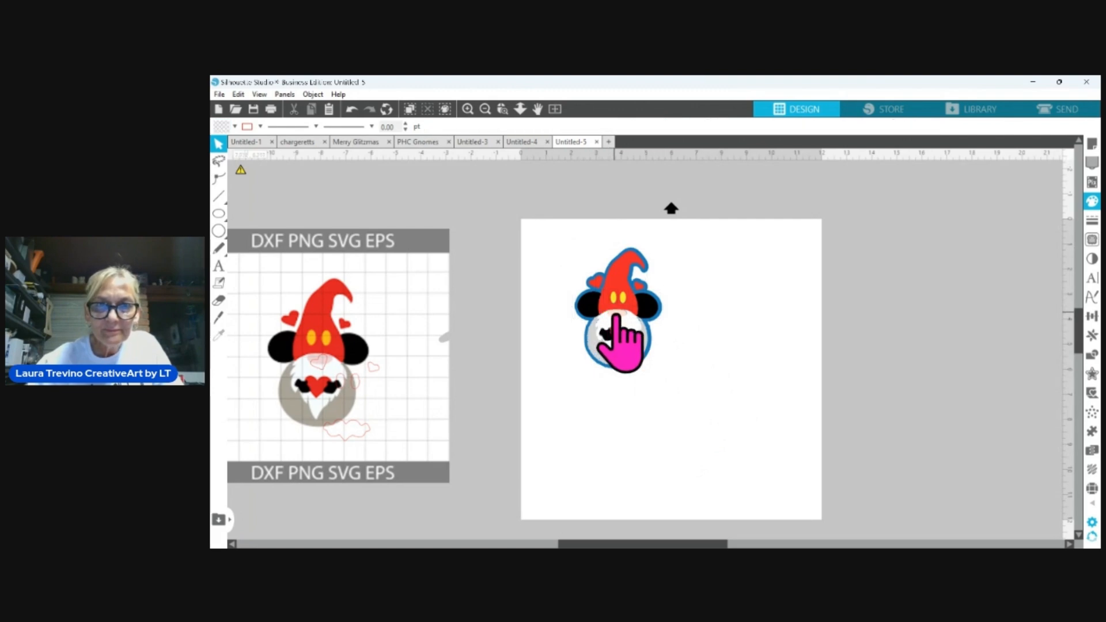
Stretch the peach nose downward over the beard to about 0.556 in high and check the gnome up close
click(616, 316)
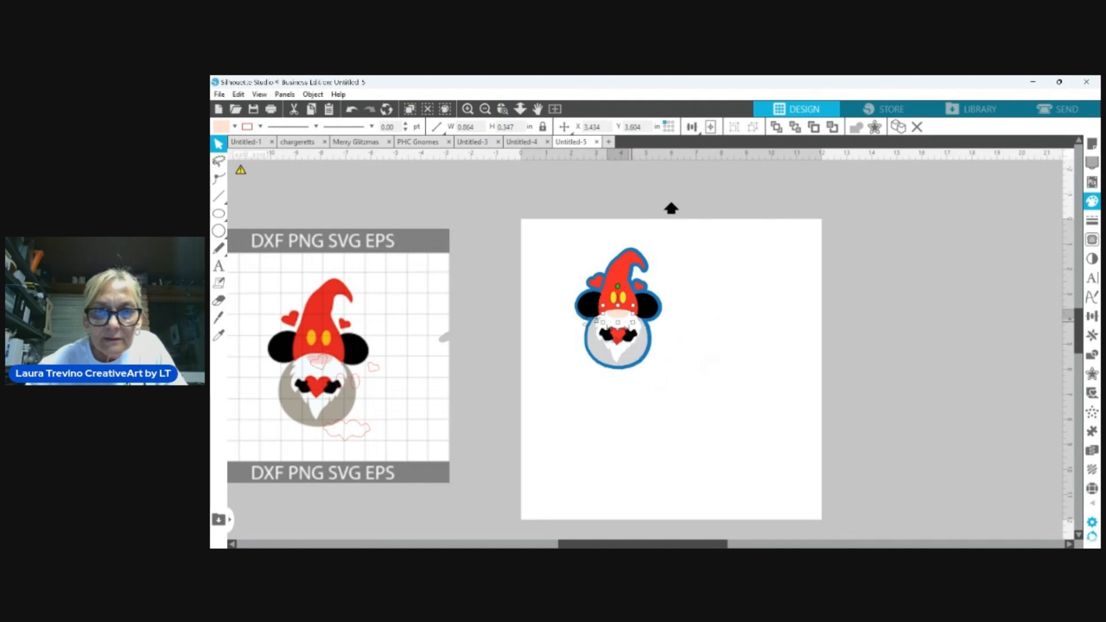
click(616, 333)
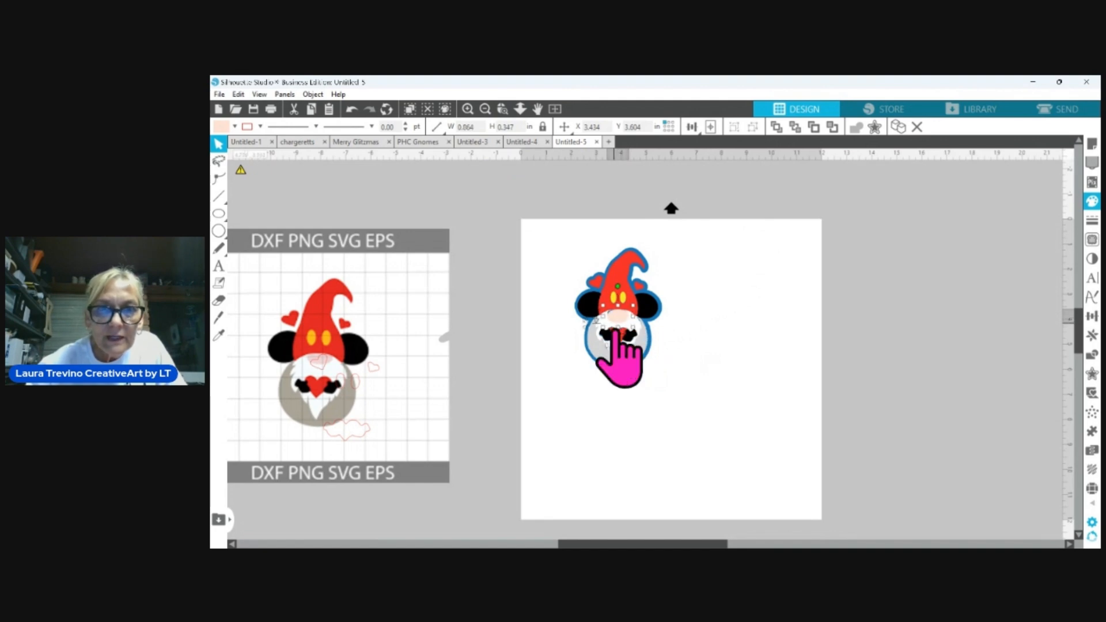
click(616, 325)
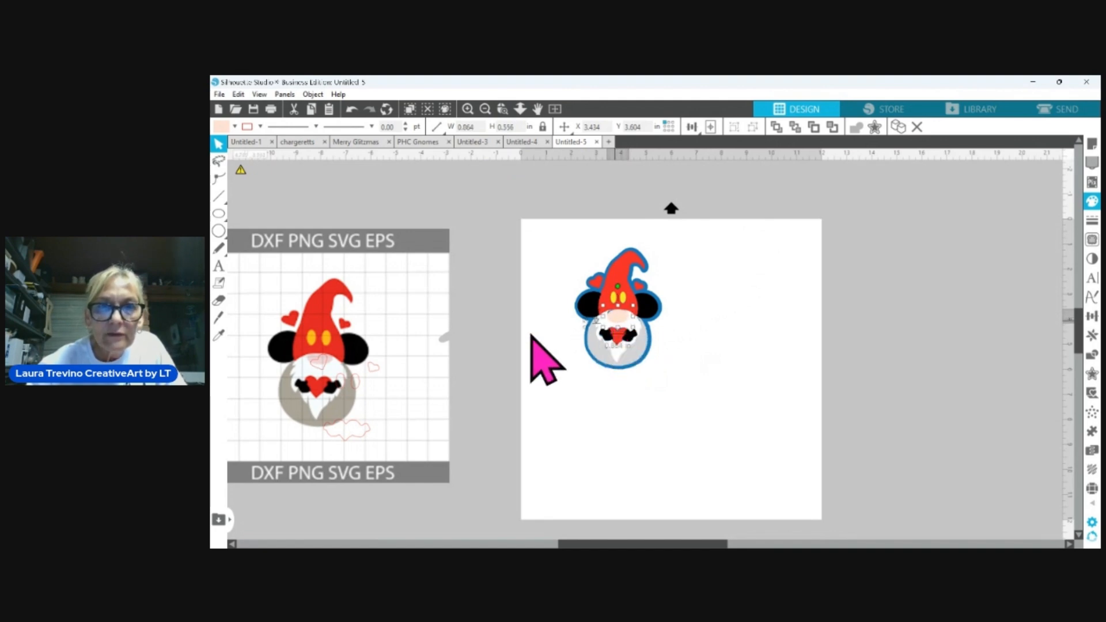
click(532, 334)
click(622, 316)
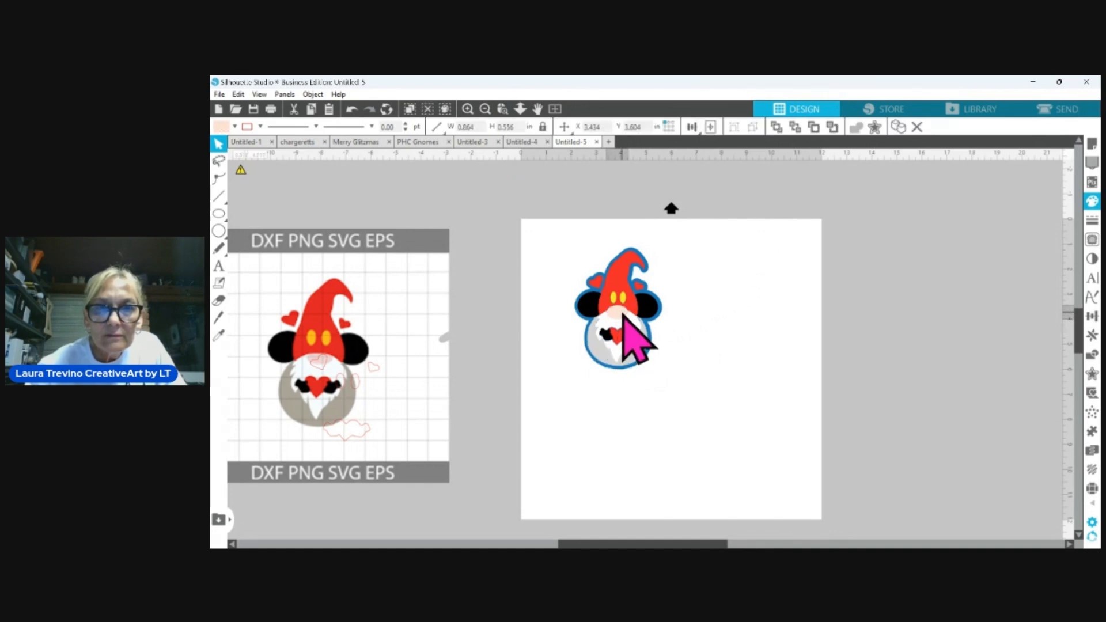
click(744, 318)
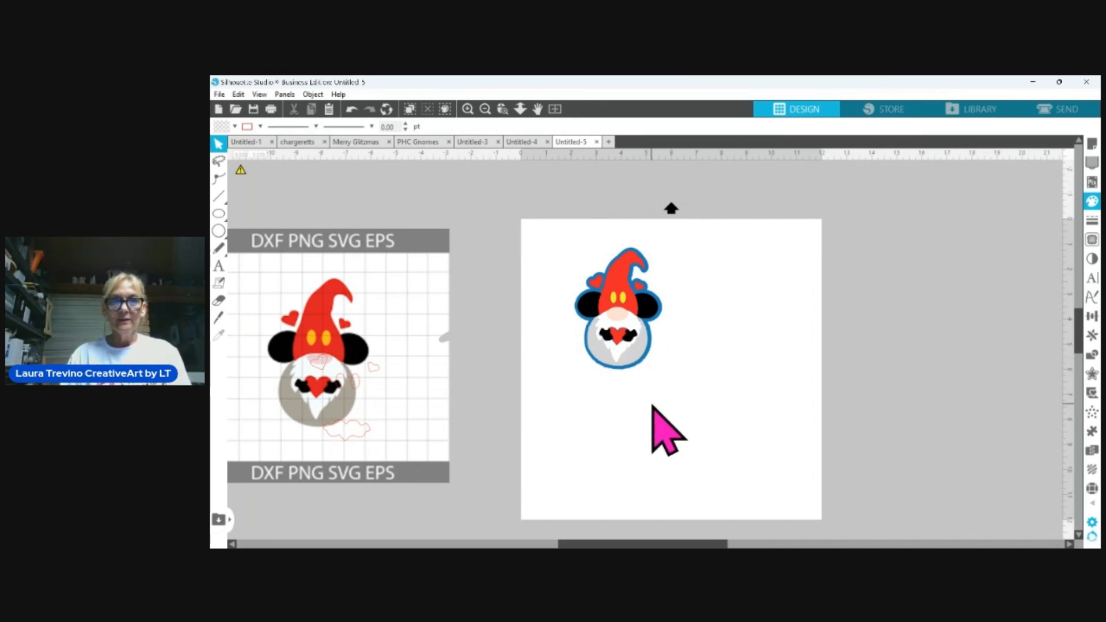
click(468, 109)
click(467, 109)
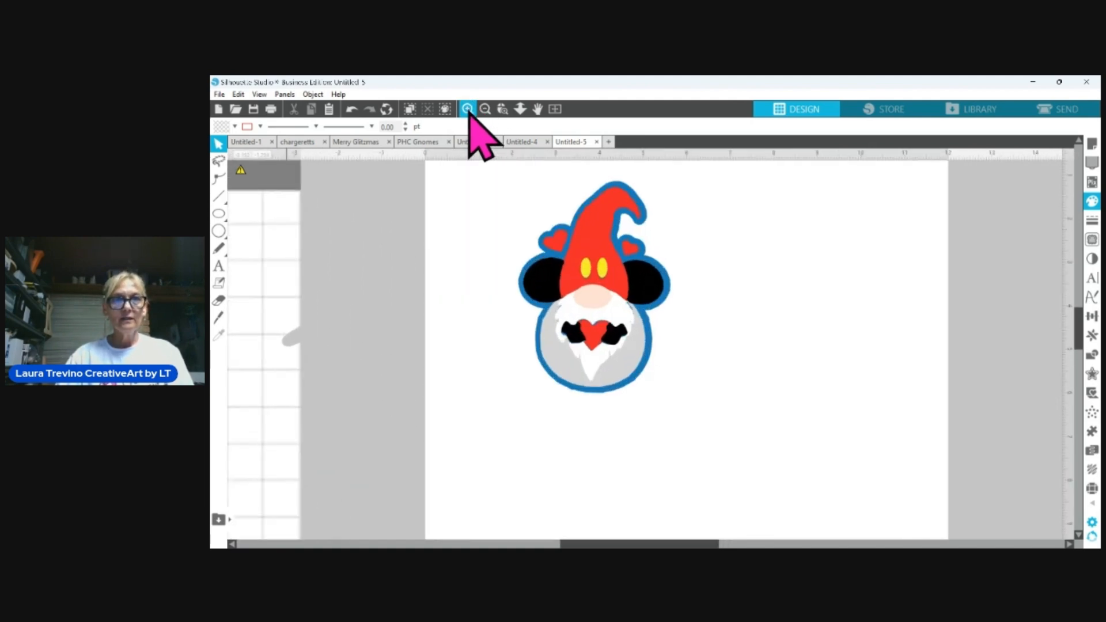